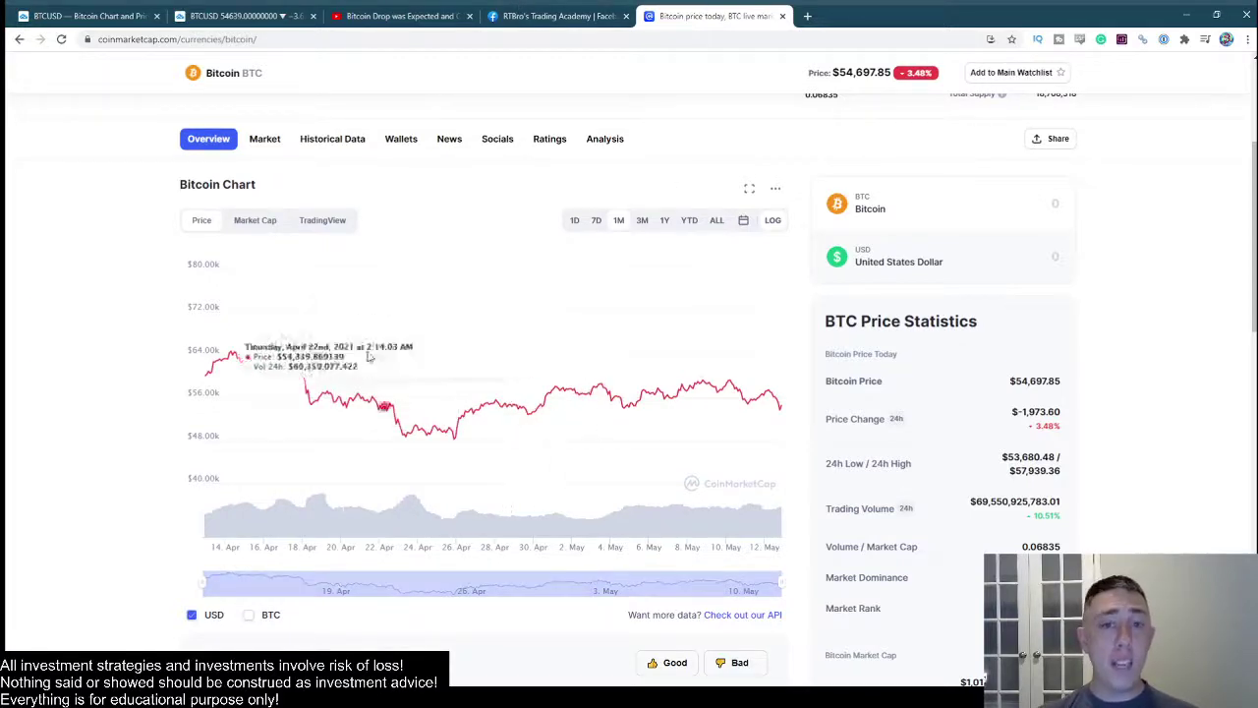
Step: Switch to the TradingView chart and view the ADAUSD and ALGOUSD 4-hour charts from the Coinbase USD watchlist
click(246, 15)
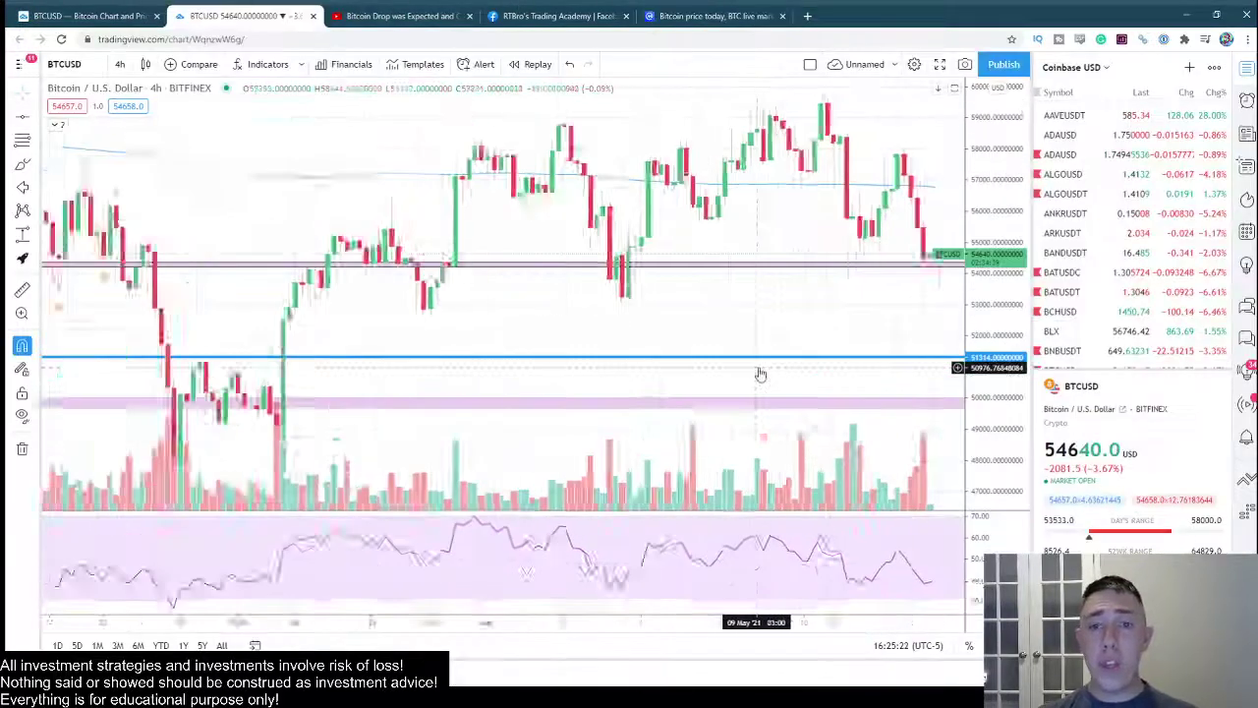
click(1086, 154)
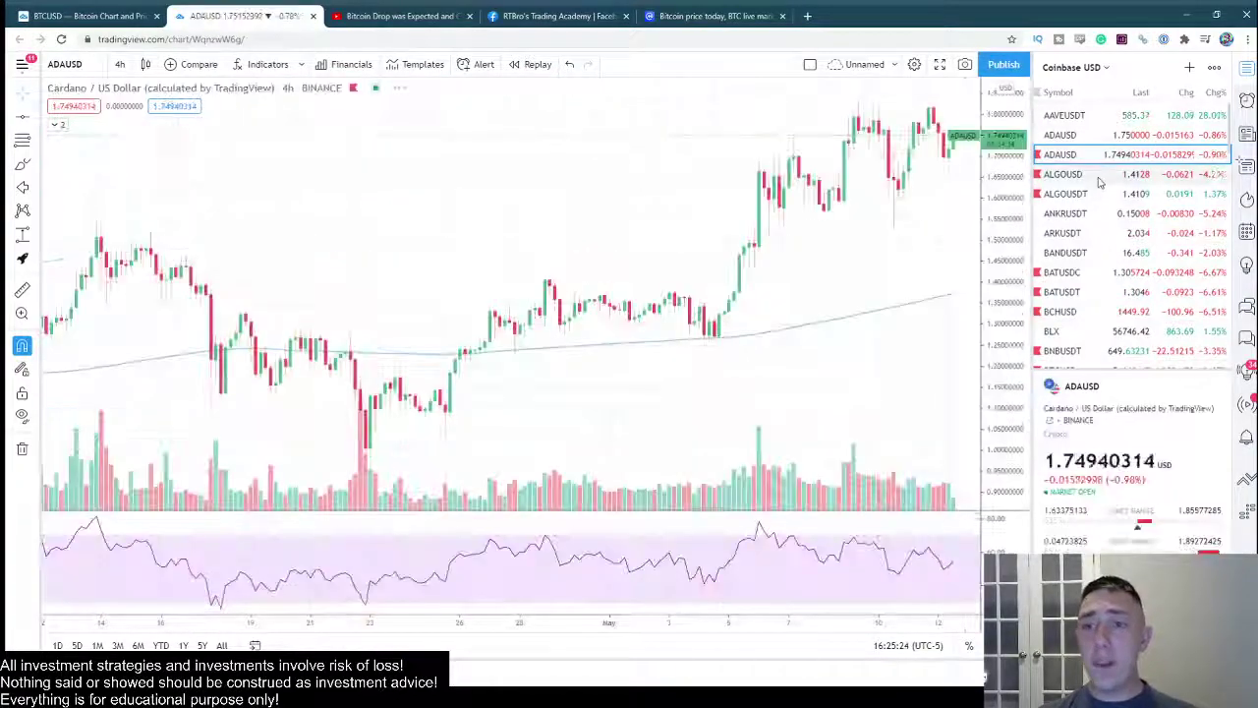
click(1081, 174)
drag(817, 410, 770, 332)
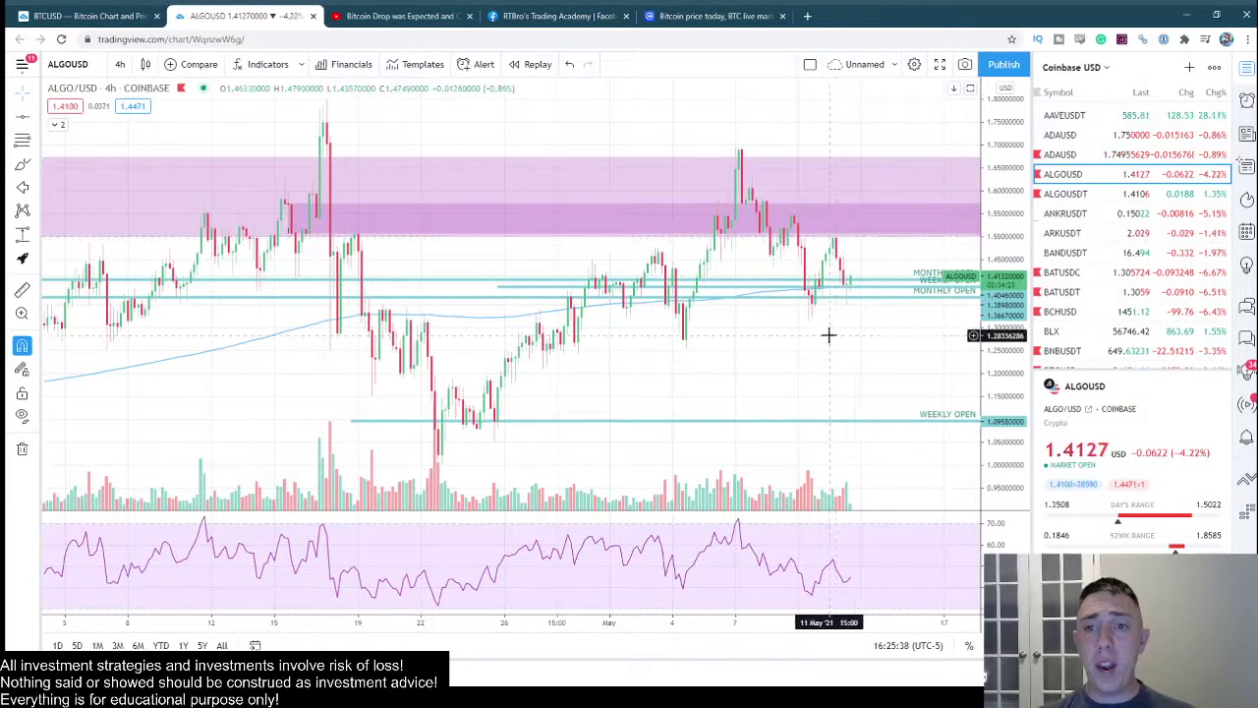
scroll(833, 340, up, 1)
scroll(825, 334, down, 1)
scroll(862, 348, up, 1)
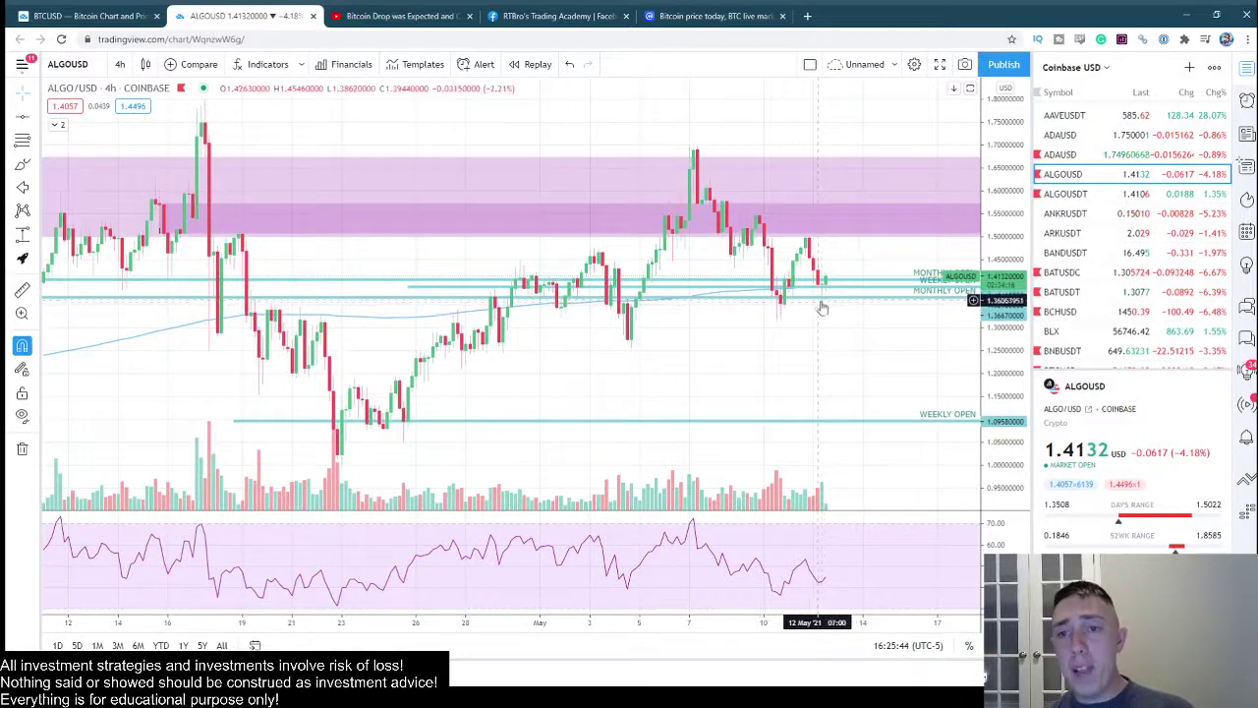
Step: View the BCHUSD chart over a longer price history and switch back to CoinMarketCap's Bitcoin page
click(1087, 309)
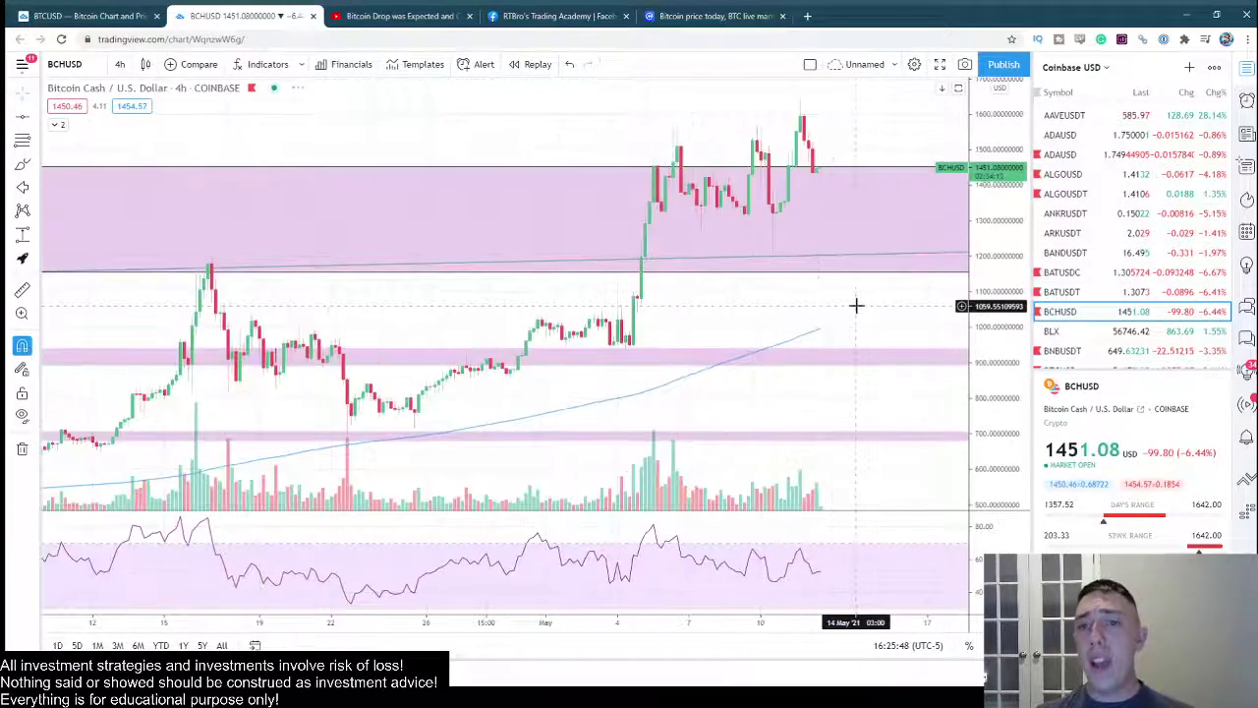
scroll(804, 301, down, 5)
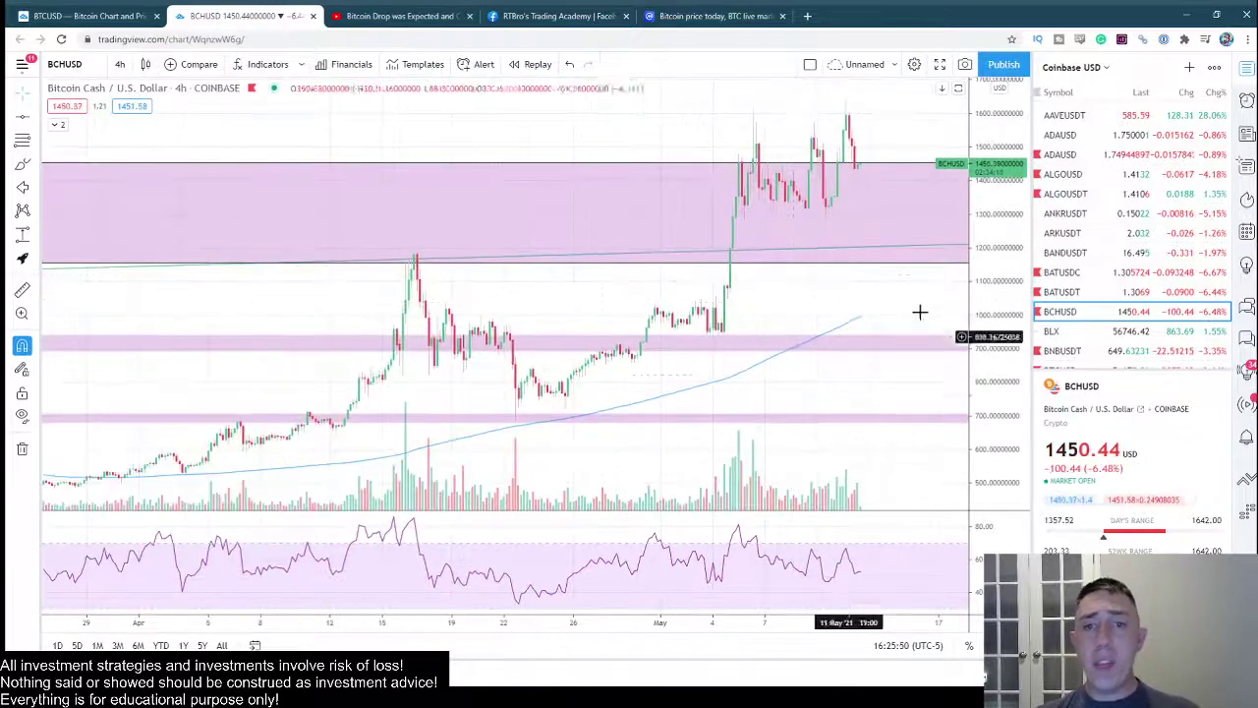
click(703, 15)
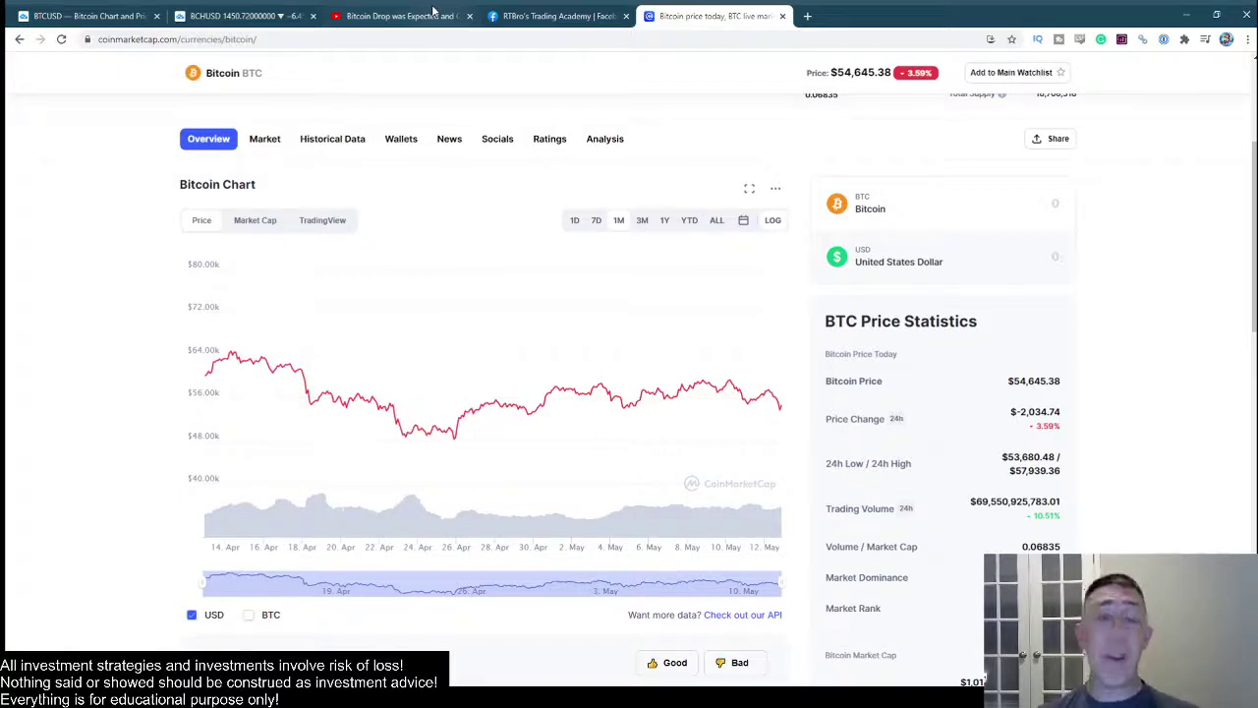
Step: Switch to the YouTube video page and review the description's Facebook, charting, portfolio tracker and trading platform links
click(403, 15)
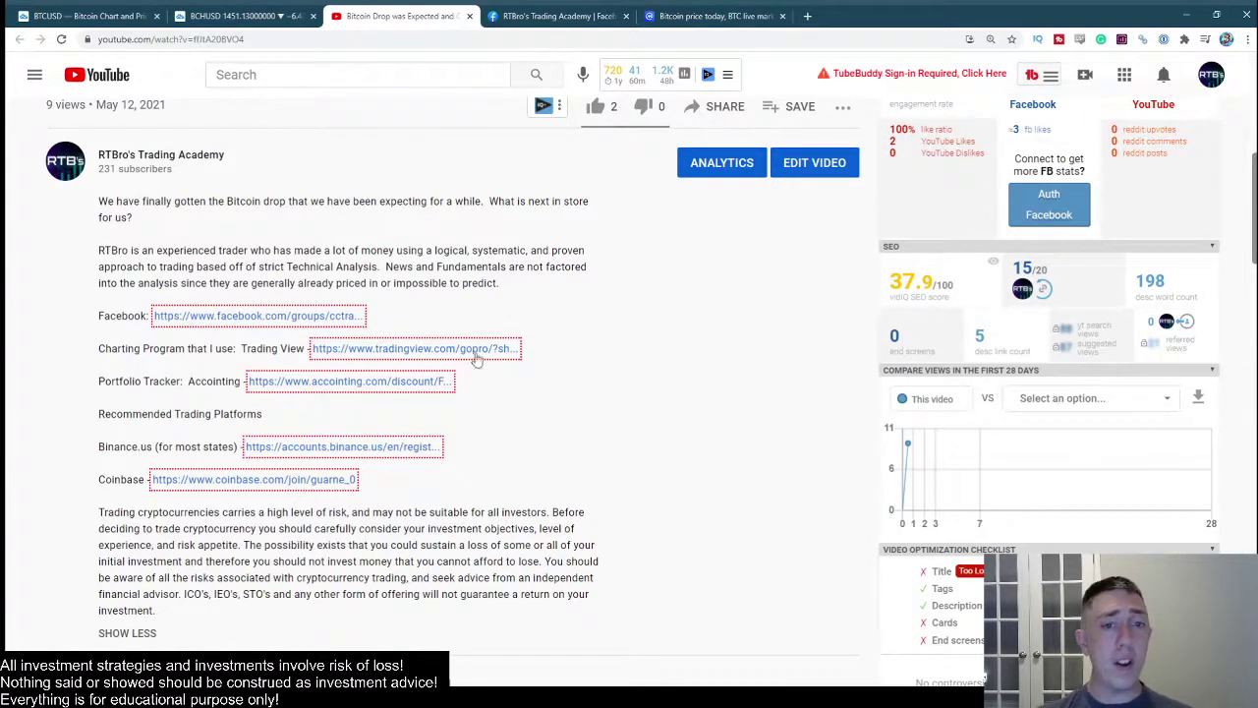
scroll(476, 358, up, 2)
scroll(456, 266, down, 3)
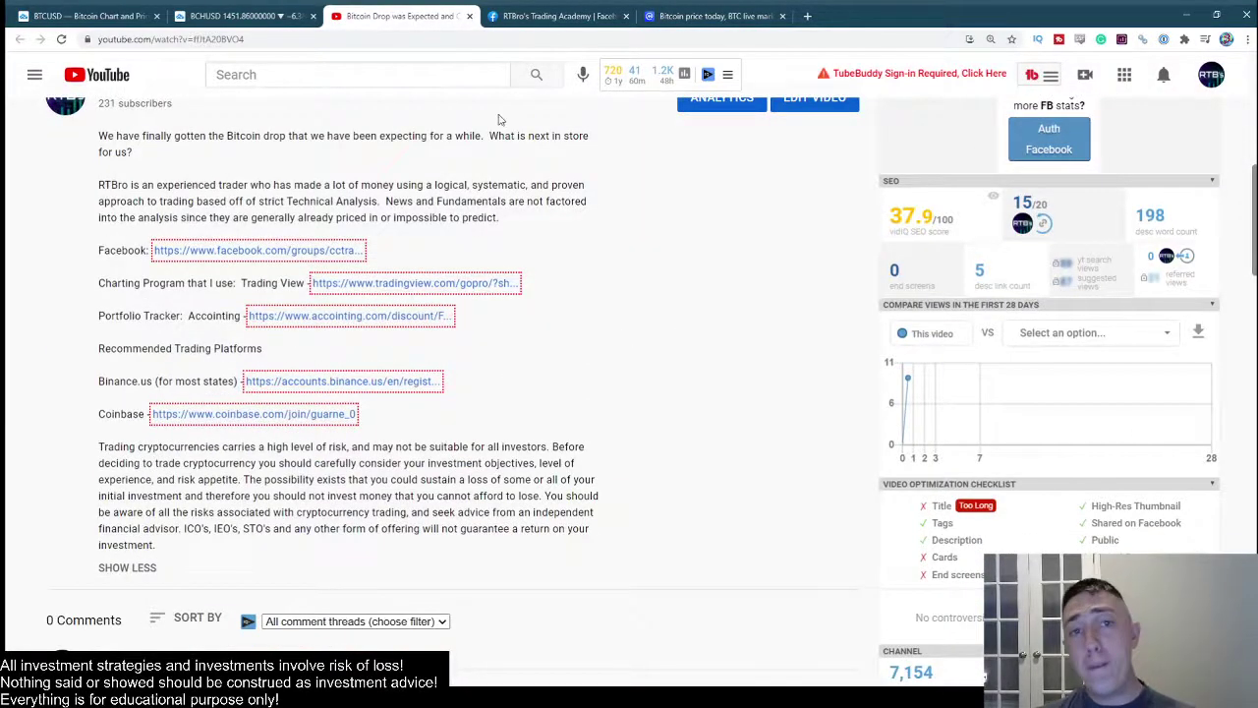
Step: Switch to the RTBro's Trading Academy Facebook guides and look over the Trading 101 guide and its introduction video
click(536, 16)
scroll(393, 341, up, 5)
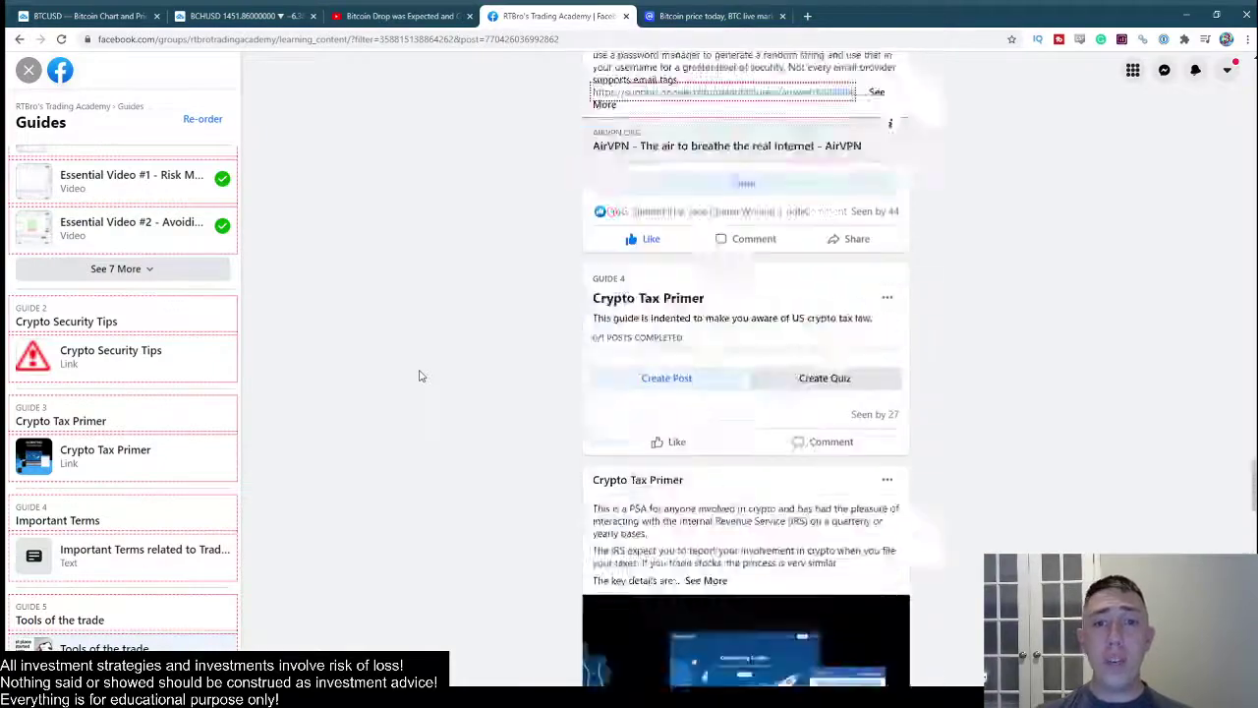
scroll(420, 375, up, 10)
drag(1247, 324, 1243, 98)
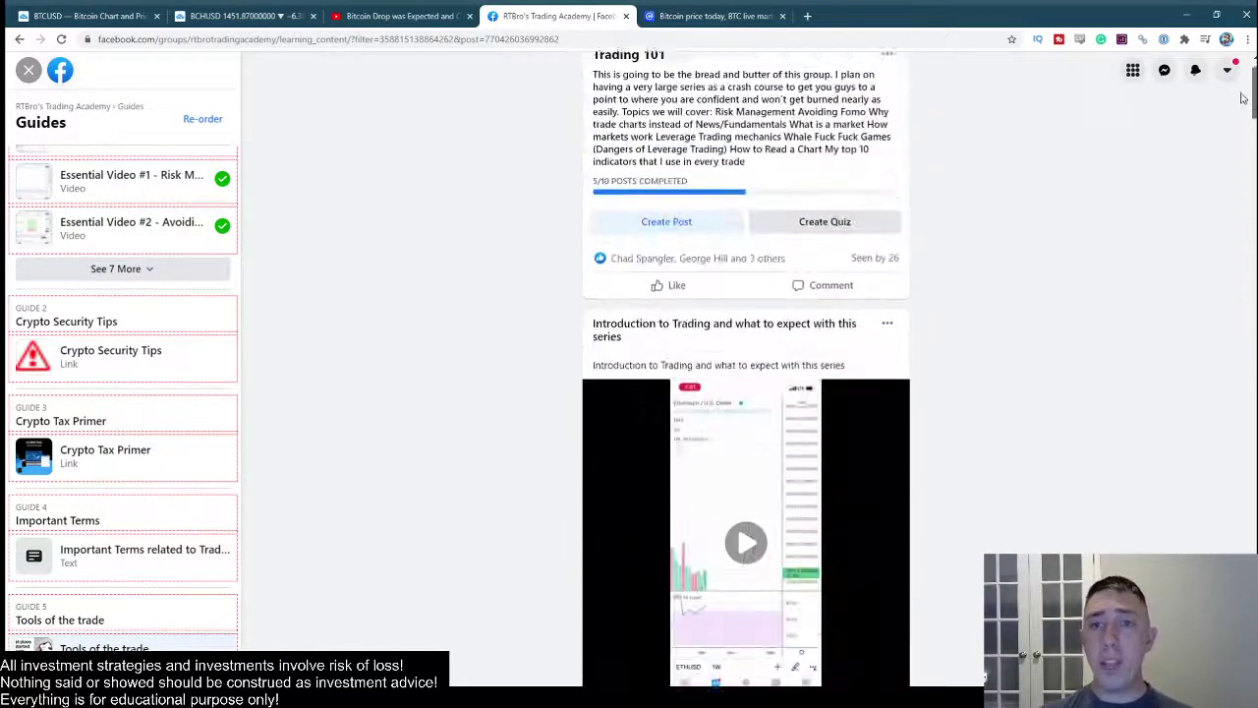
scroll(562, 427, down, 3)
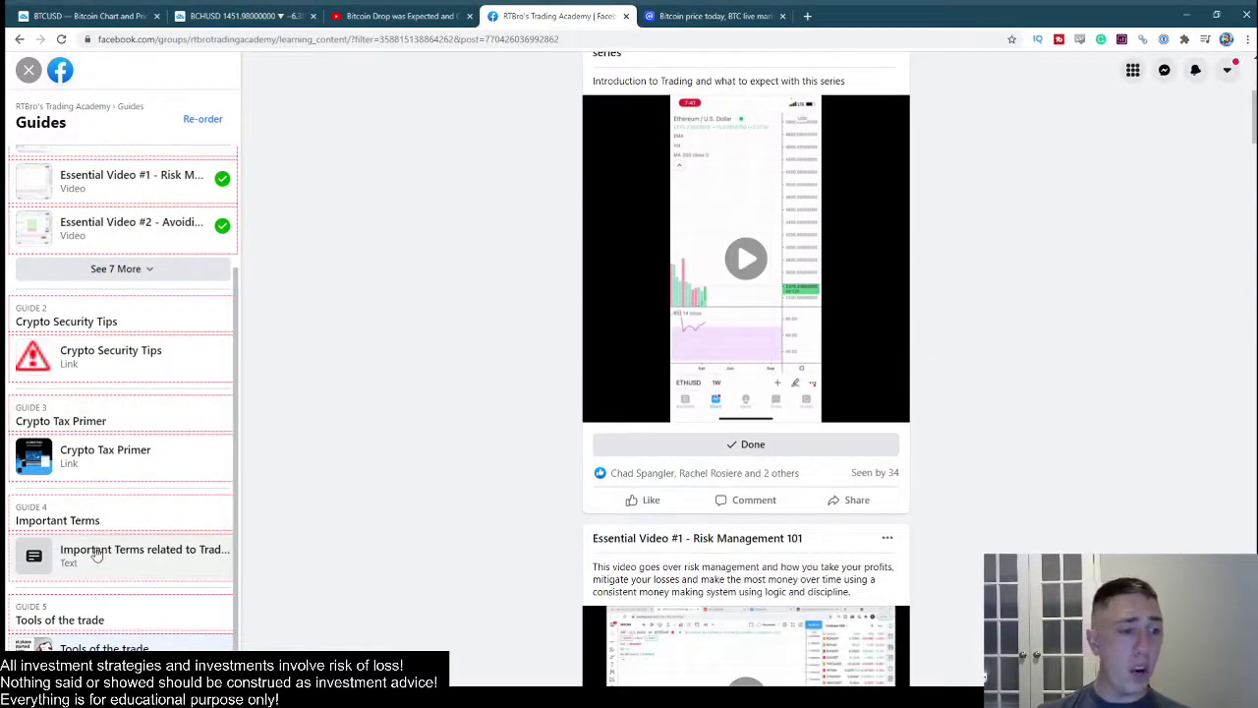
Step: Open the Tools of the trade guide and review its exchange, charting, market info, indicator and tax resources
click(104, 617)
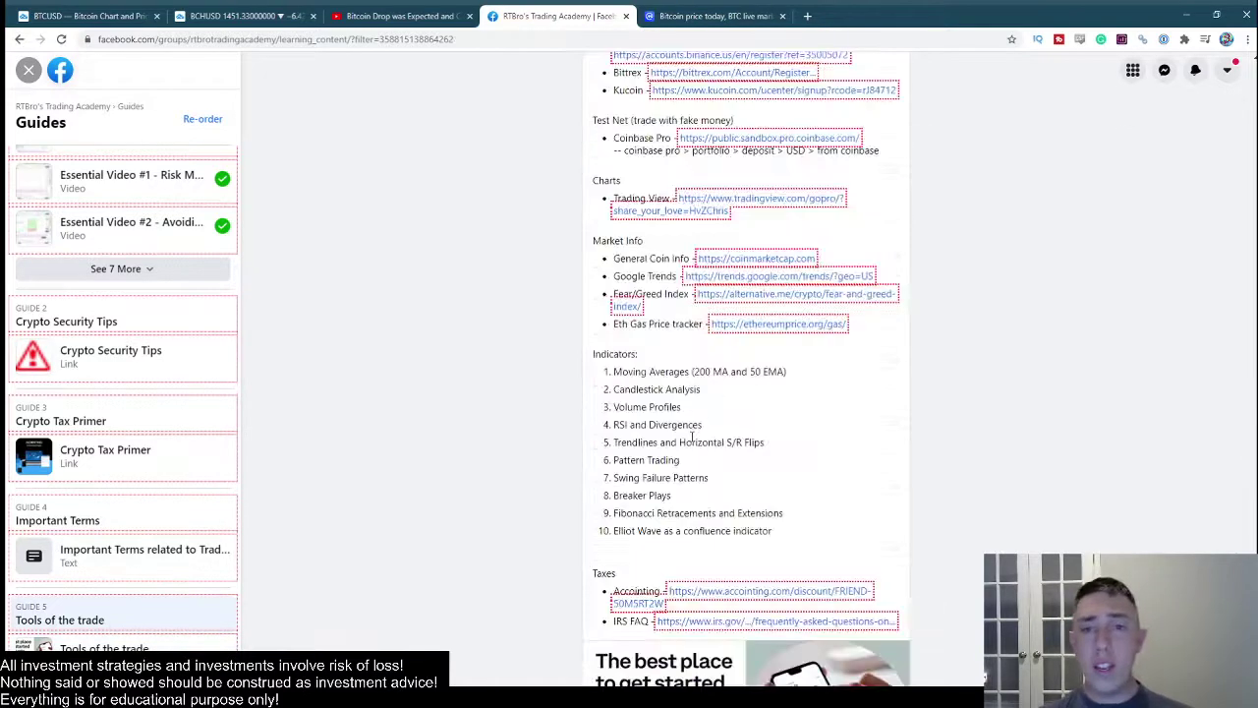
scroll(693, 436, up, 1)
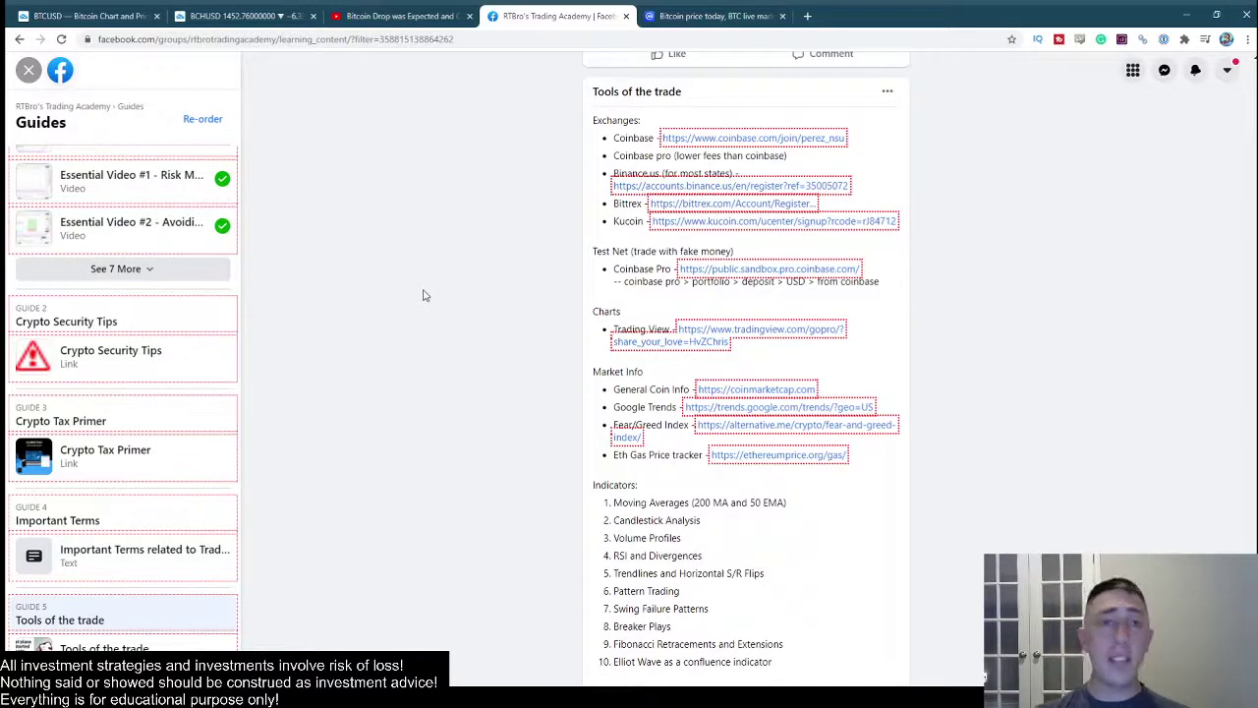
scroll(433, 320, down, 2)
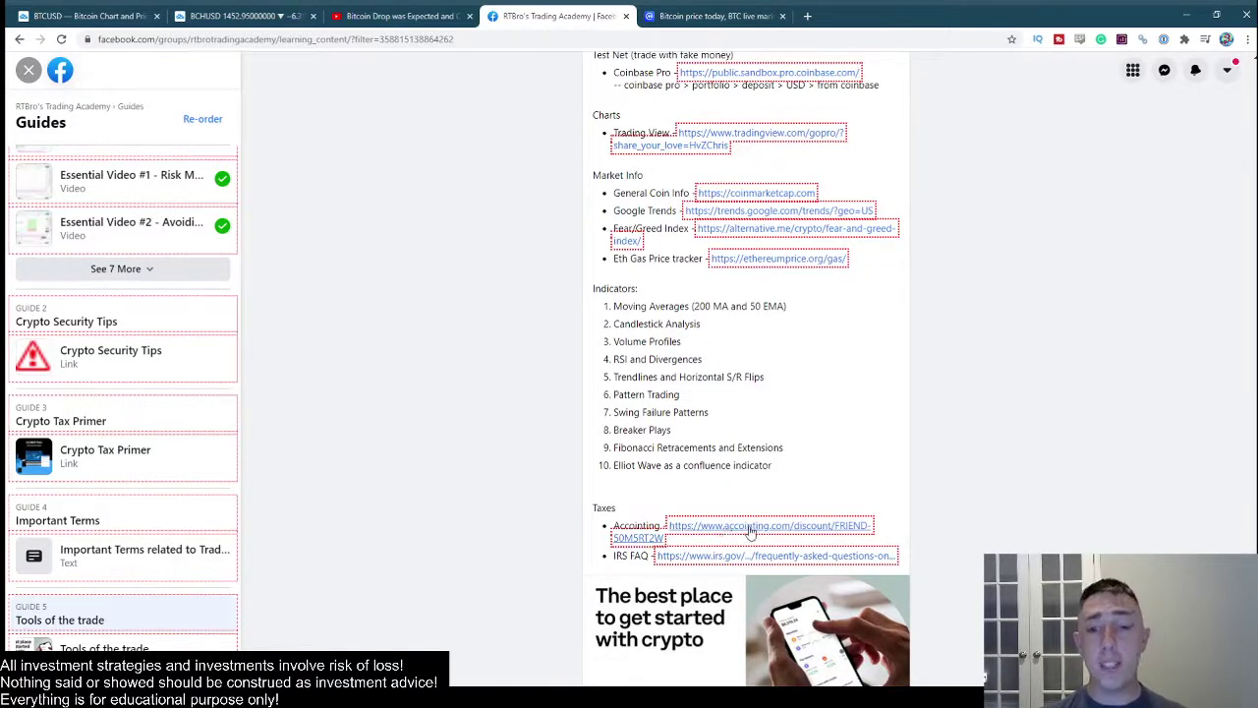
scroll(741, 472, up, 2)
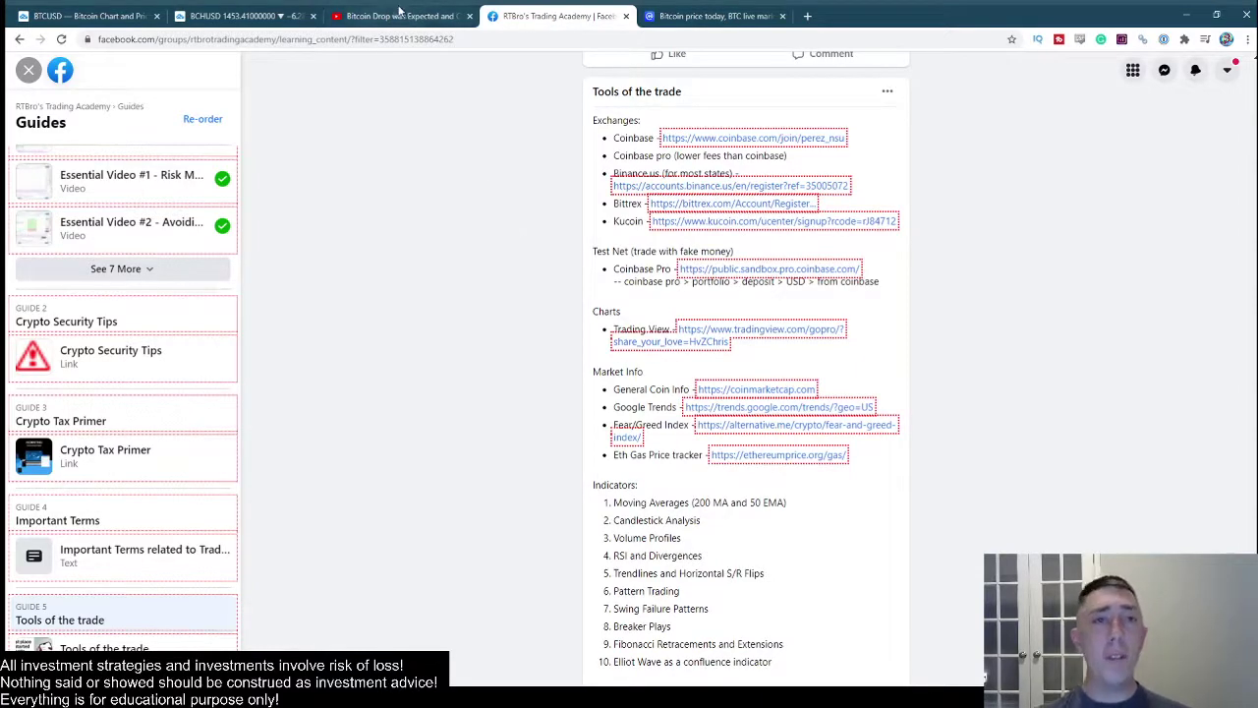
Step: Switch to TradingView's BTCUSD page, open the upgrade plans and compare the Basic, Pro, Pro+ and Premium features
key(ctrl+shift+Tab)
key(ctrl+shift+Tab)
key(ctrl+shift+Tab)
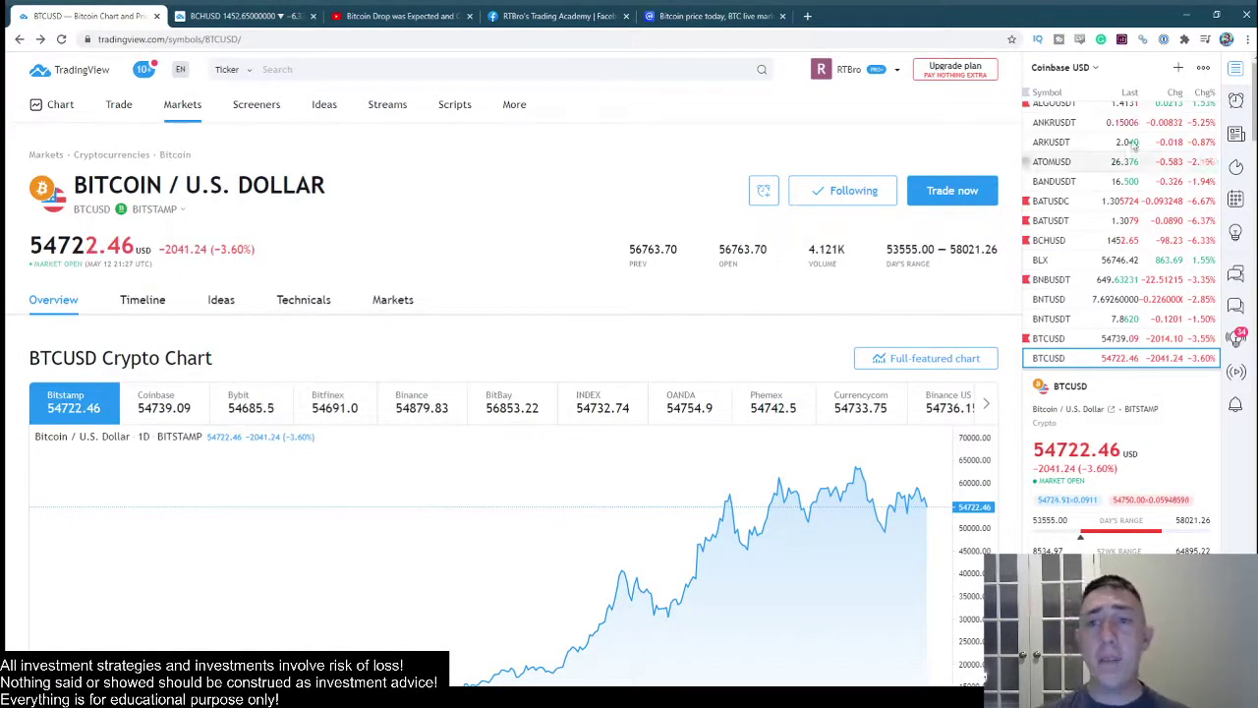
click(945, 70)
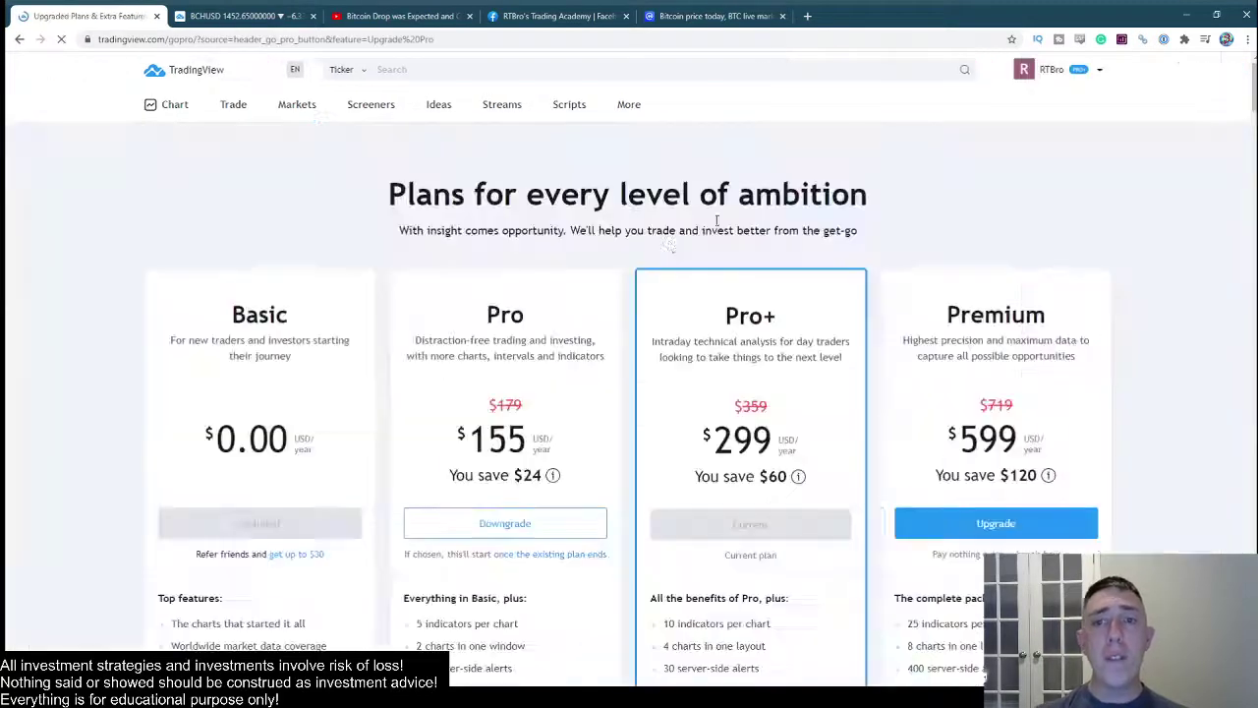
scroll(629, 393, down, 1)
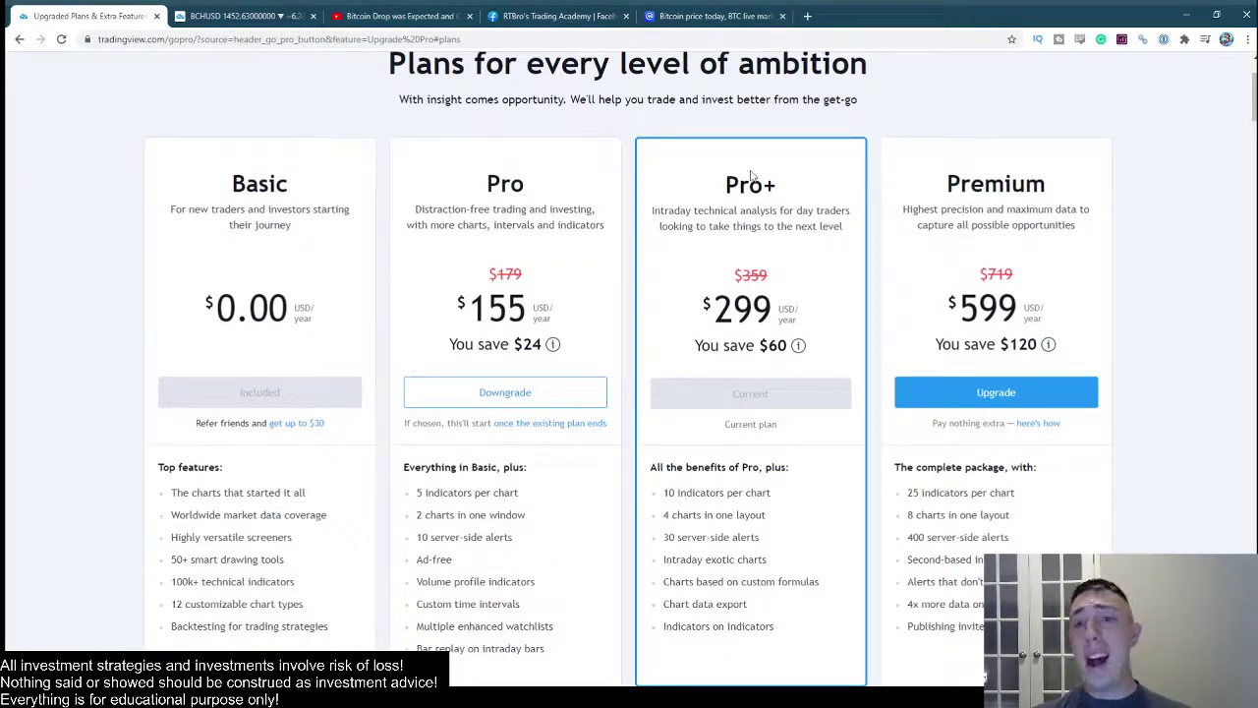
scroll(741, 246, down, 1)
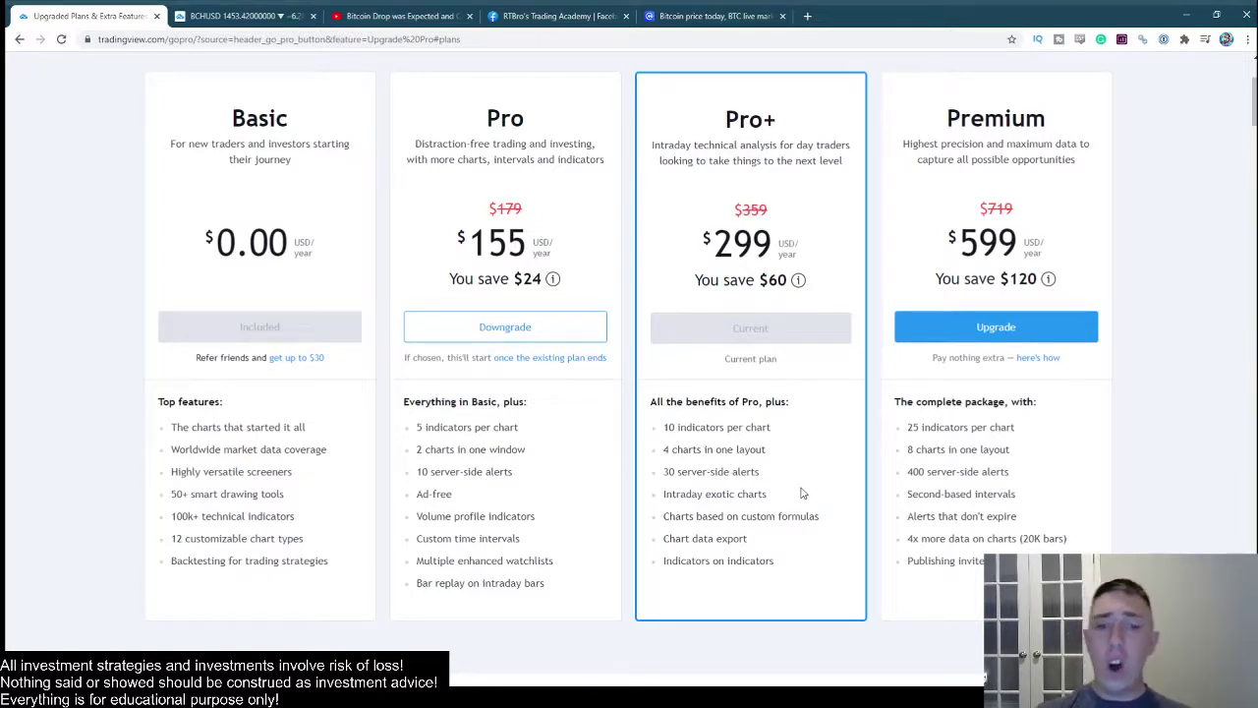
scroll(759, 428, up, 2)
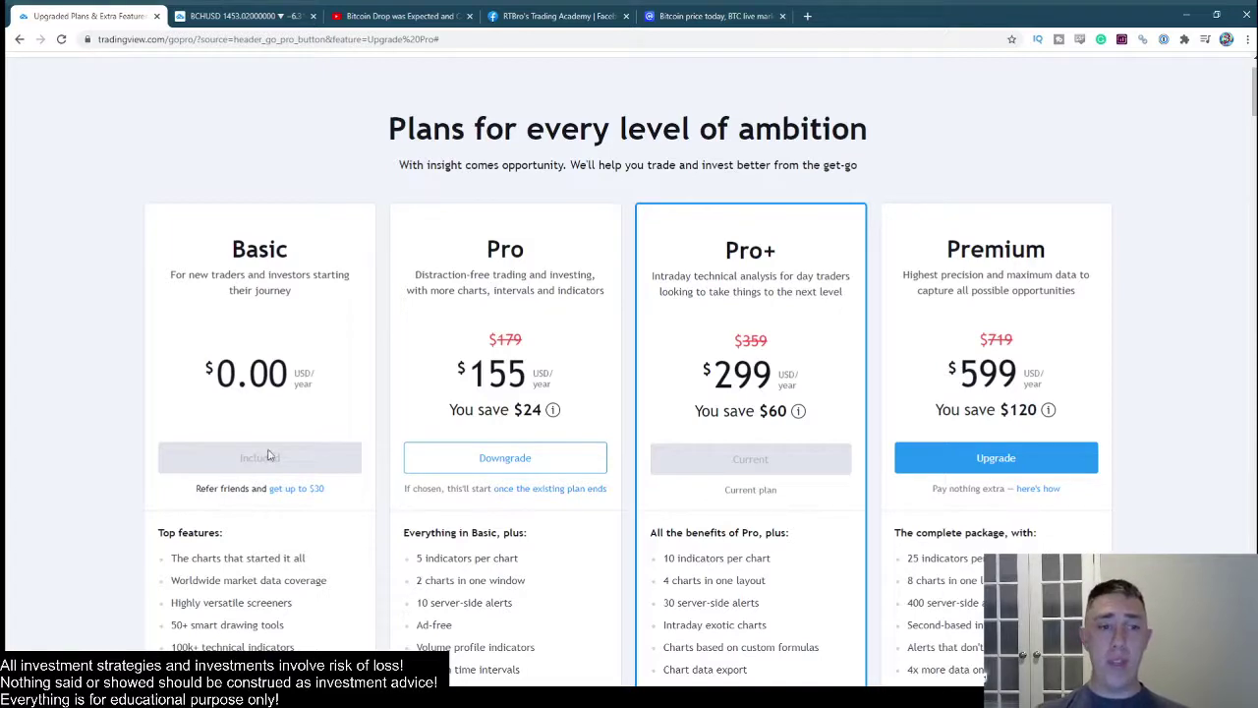
scroll(378, 309, down, 1)
scroll(310, 467, down, 1)
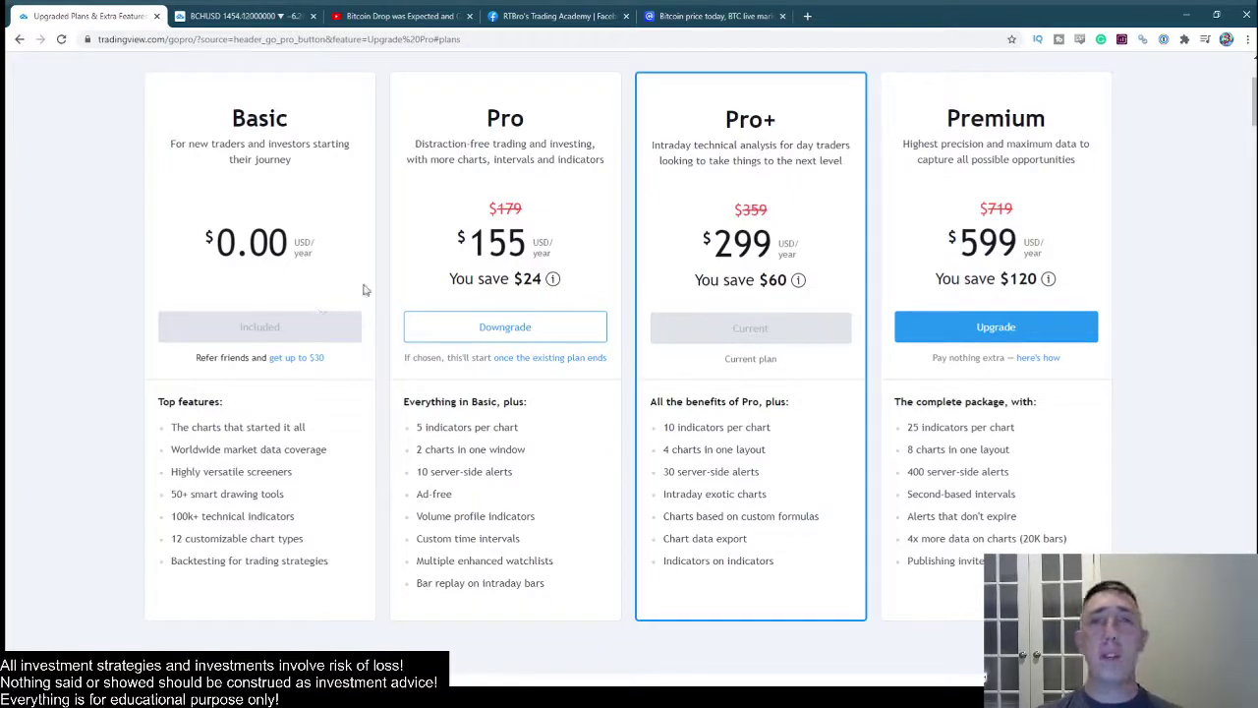
Step: Return to the TradingView home page and look over its Editors' picks and Market summary
scroll(337, 295, up, 2)
click(185, 71)
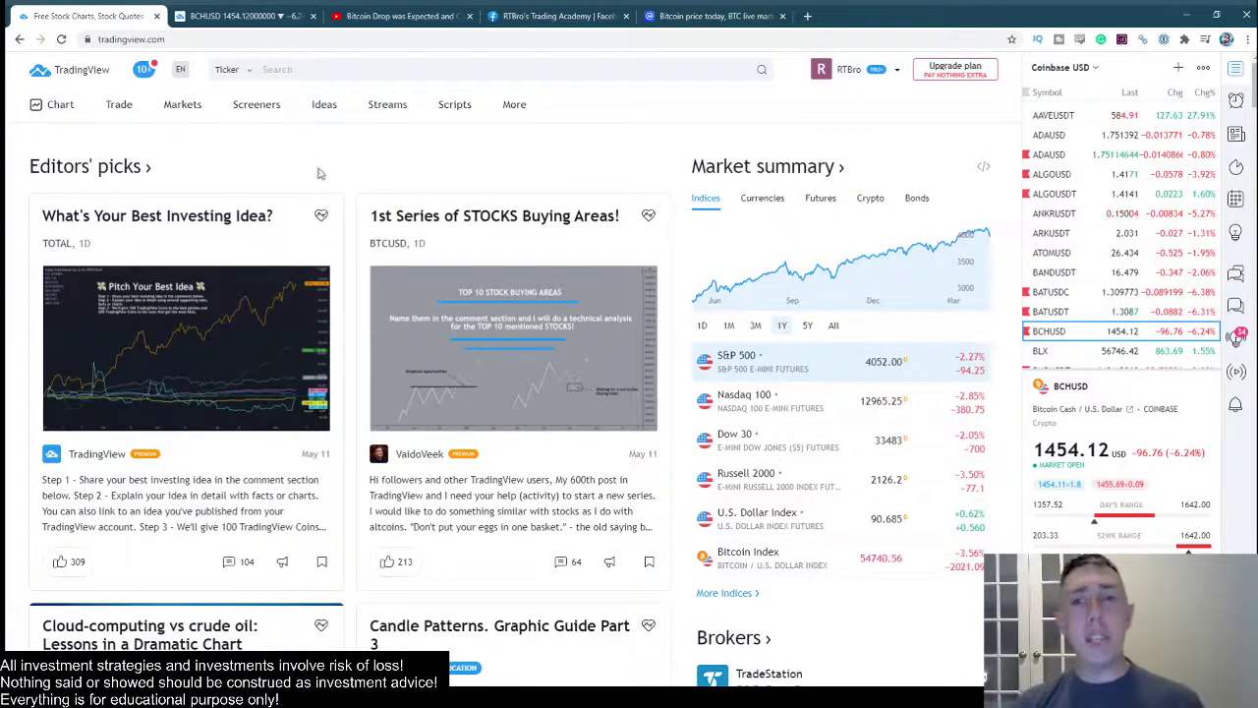
scroll(933, 250, down, 2)
scroll(924, 263, up, 2)
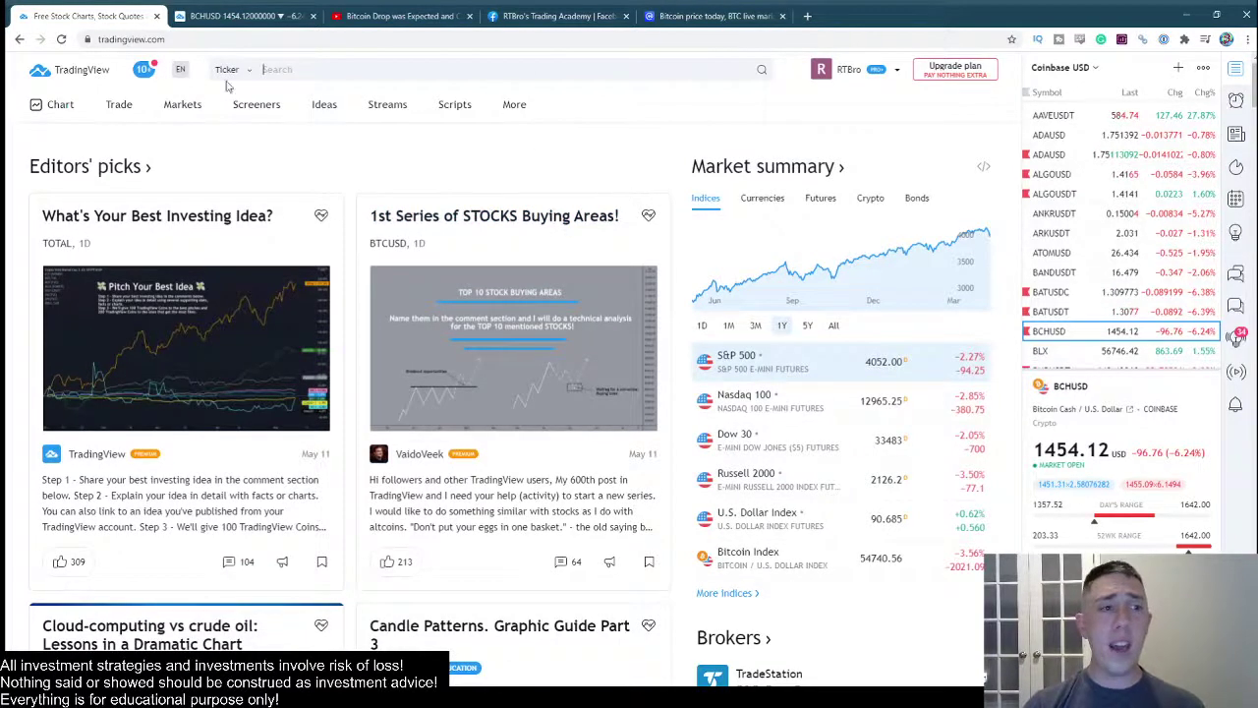
scroll(658, 432, down, 2)
scroll(666, 460, up, 2)
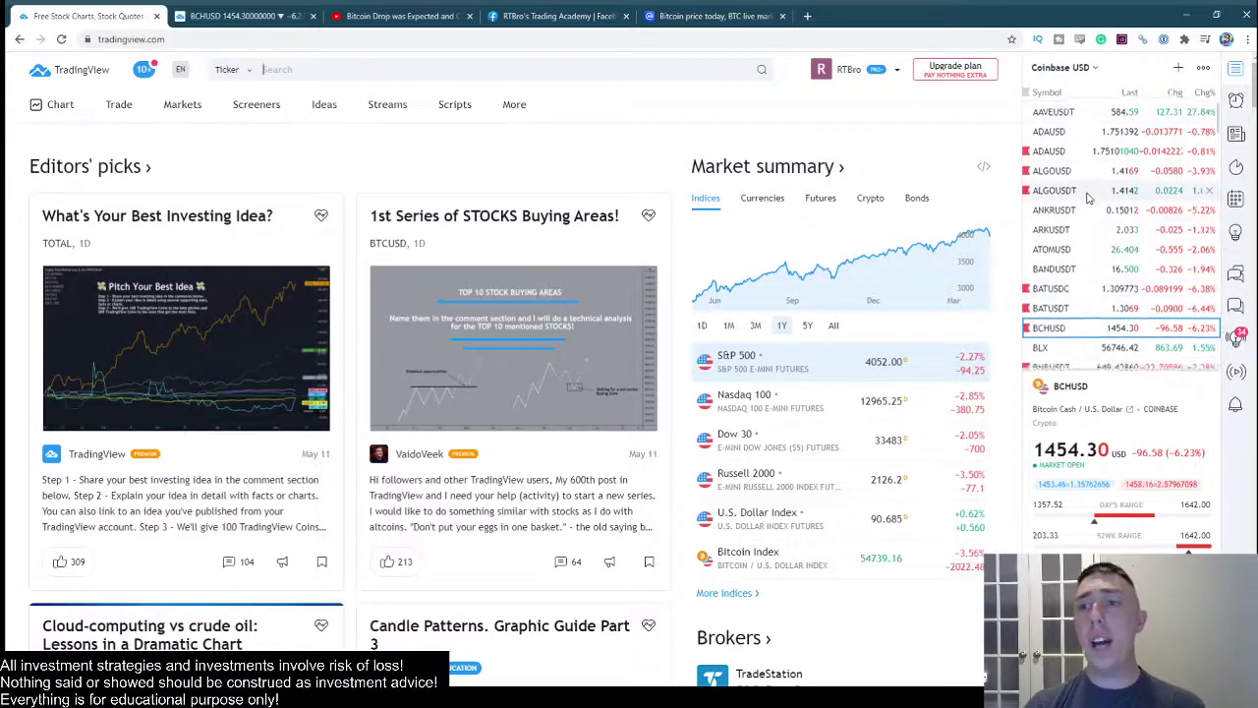
Step: Examine the full list of symbols in the Coinbase USD watchlist, from AAVEUSDT through ZRXUSD
scroll(1094, 218, down, 5)
scroll(1093, 218, down, 10)
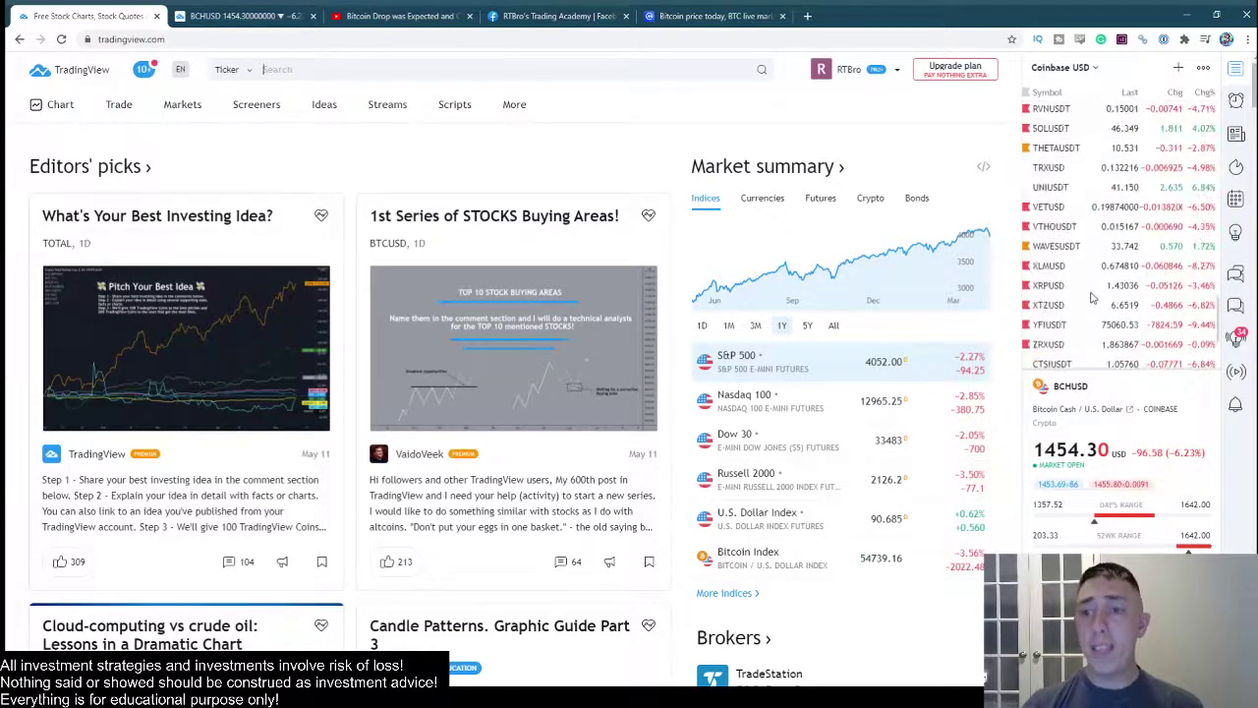
scroll(1081, 265, up, 5)
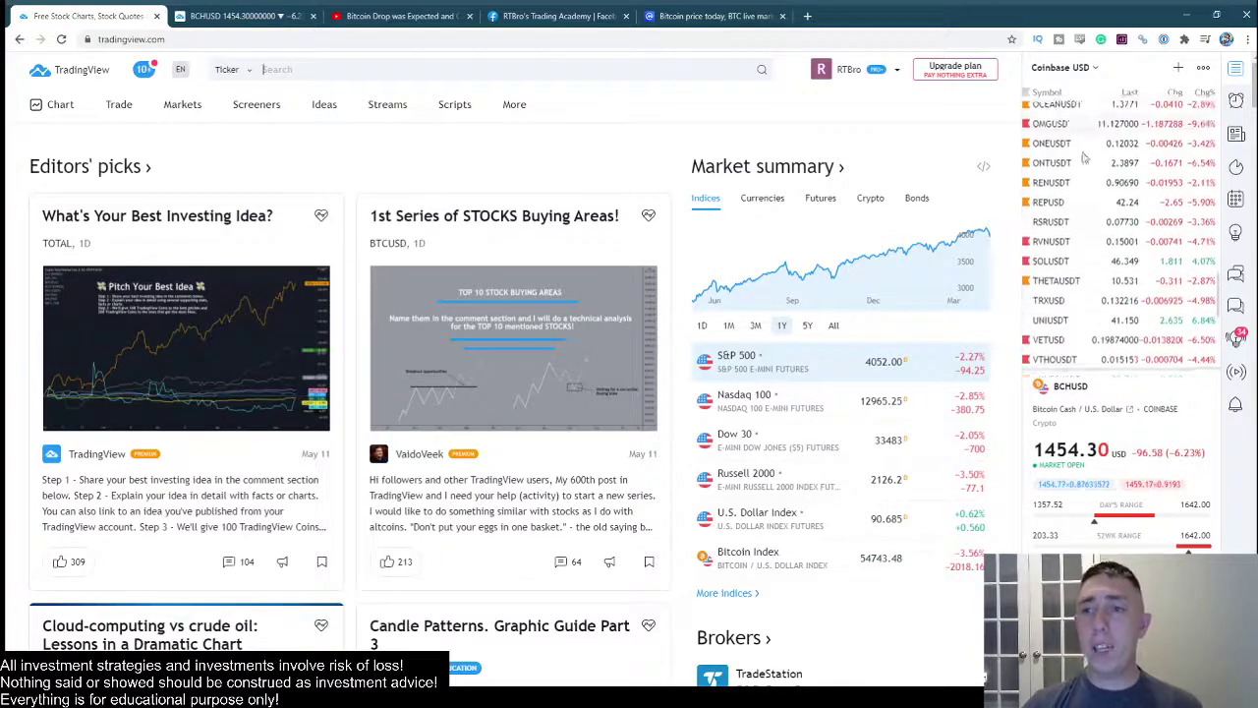
scroll(1073, 246, up, 10)
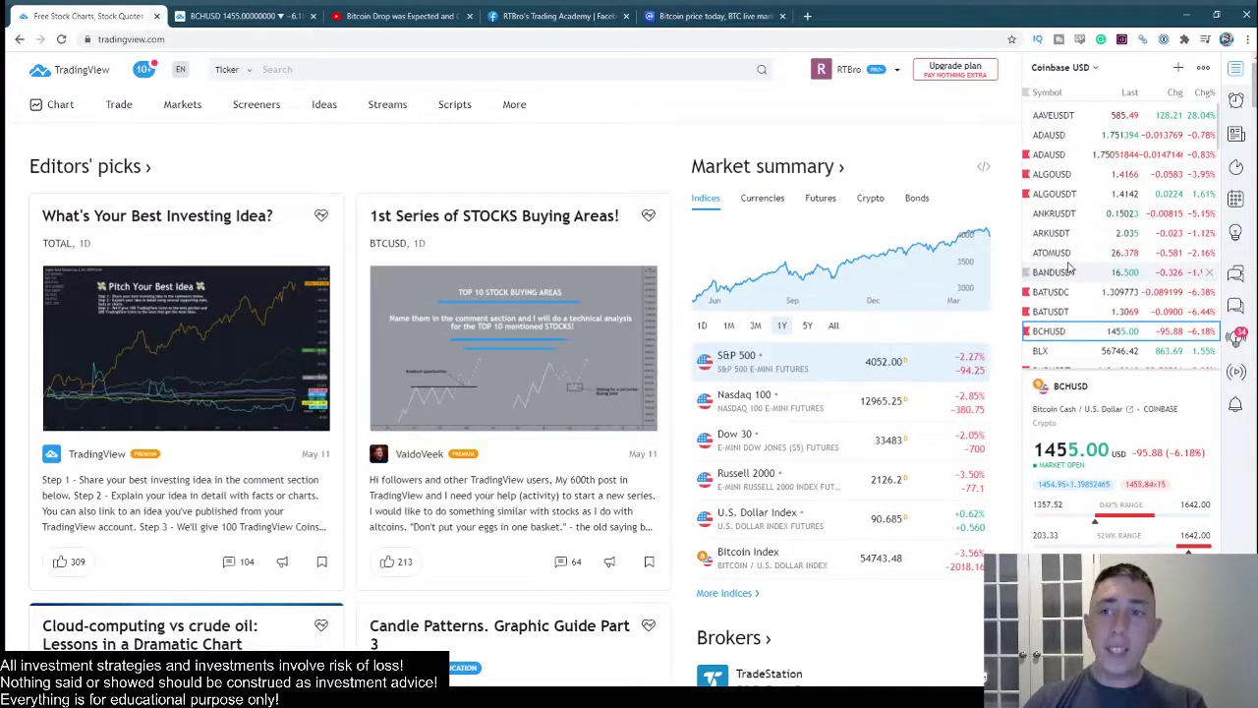
scroll(1090, 236, down, 3)
scroll(1099, 222, down, 10)
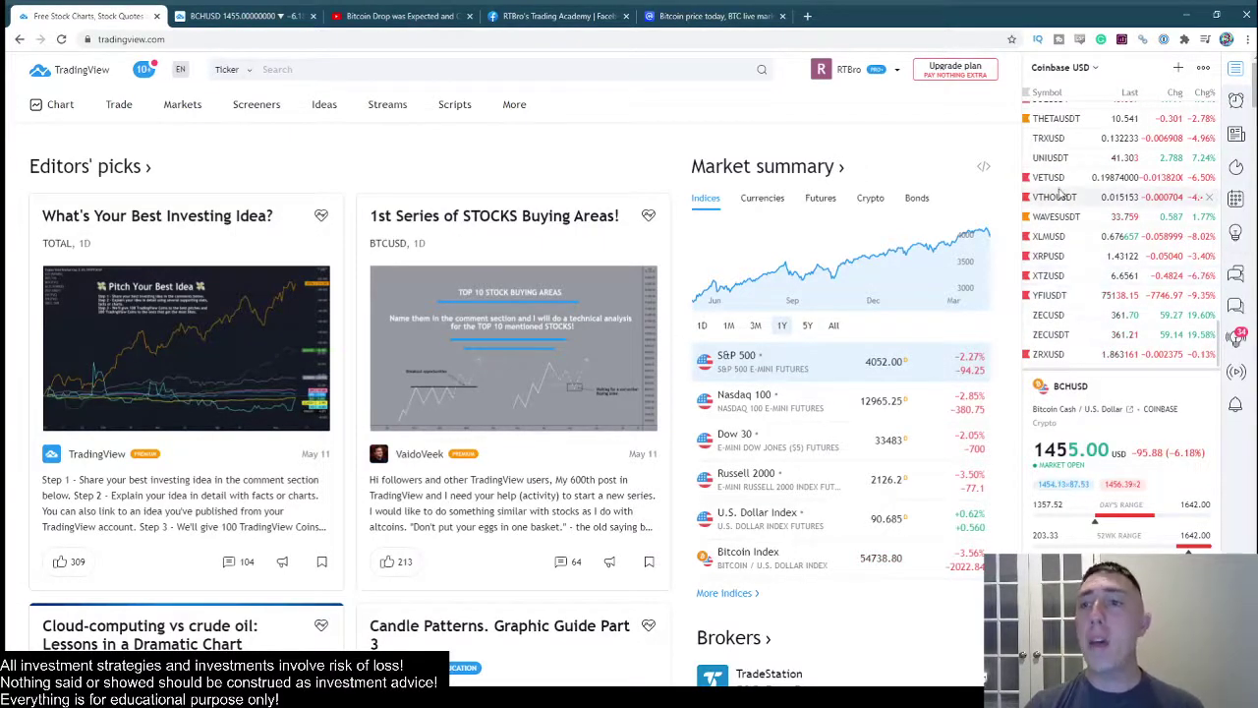
scroll(1071, 265, up, 5)
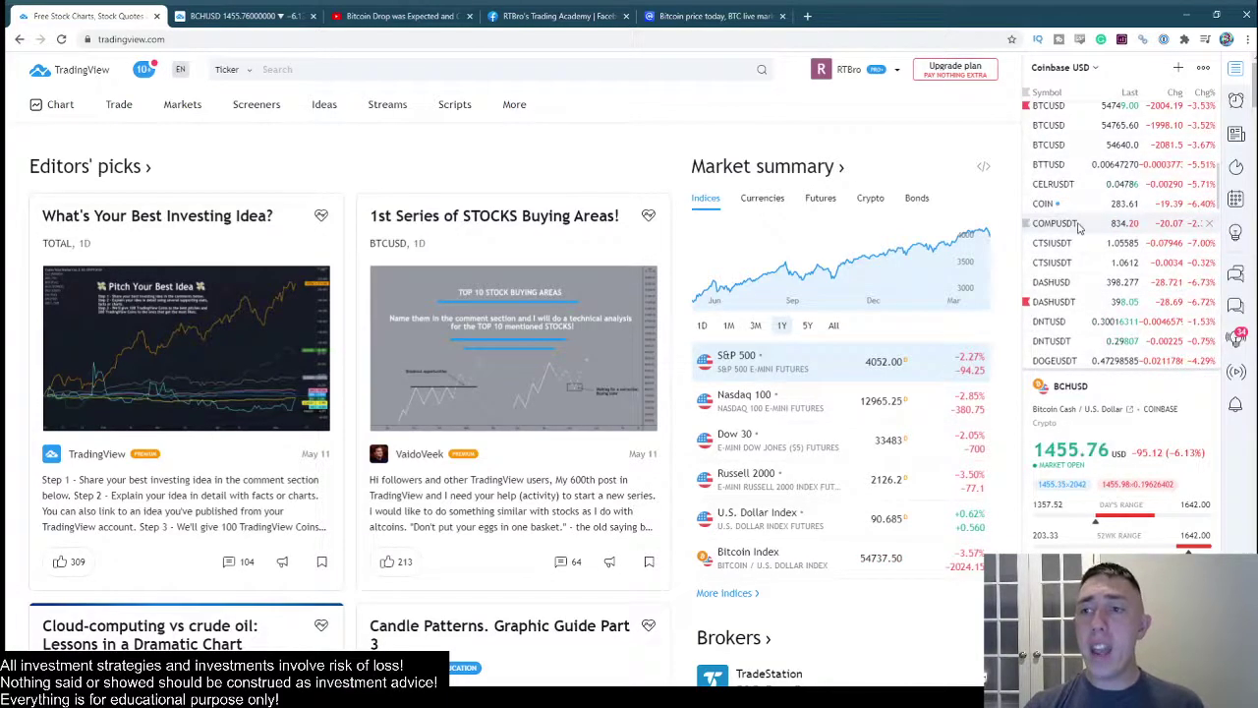
scroll(1081, 230, up, 3)
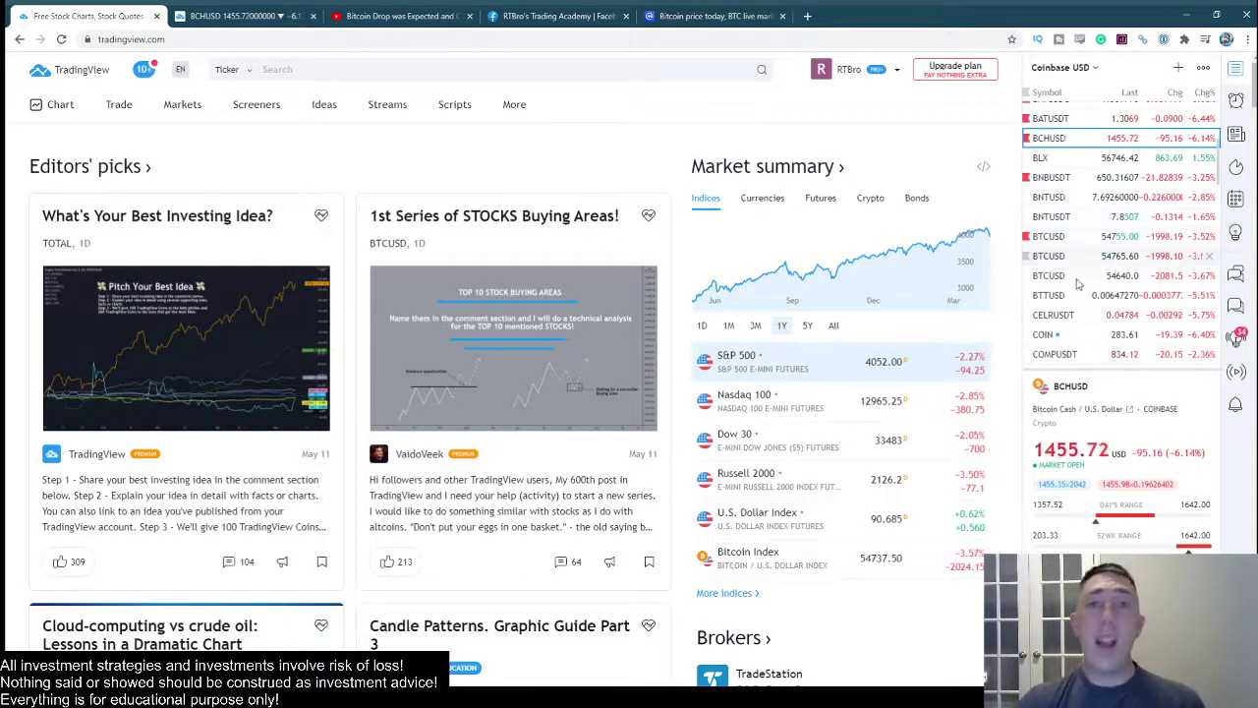
scroll(1056, 167, up, 4)
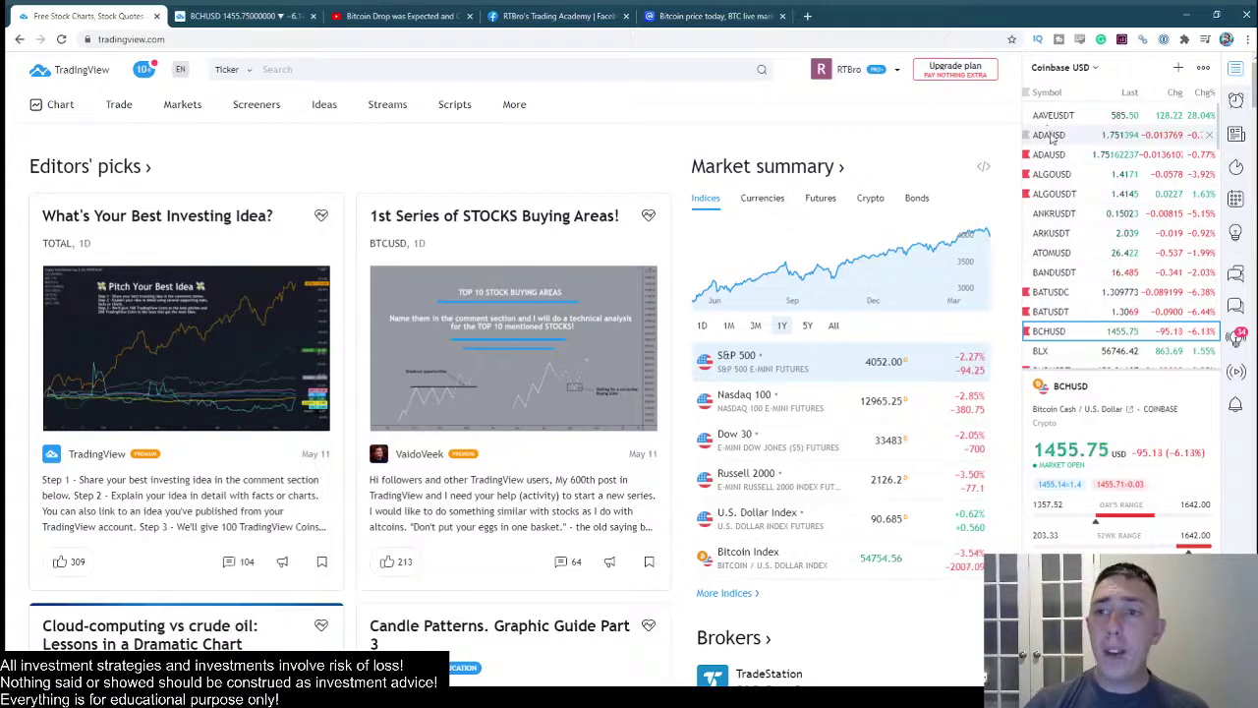
Step: Open the Kraken ADAUSD overview page and view the flagged Watchlist and Active symbol lists in turn
click(1047, 135)
click(1057, 69)
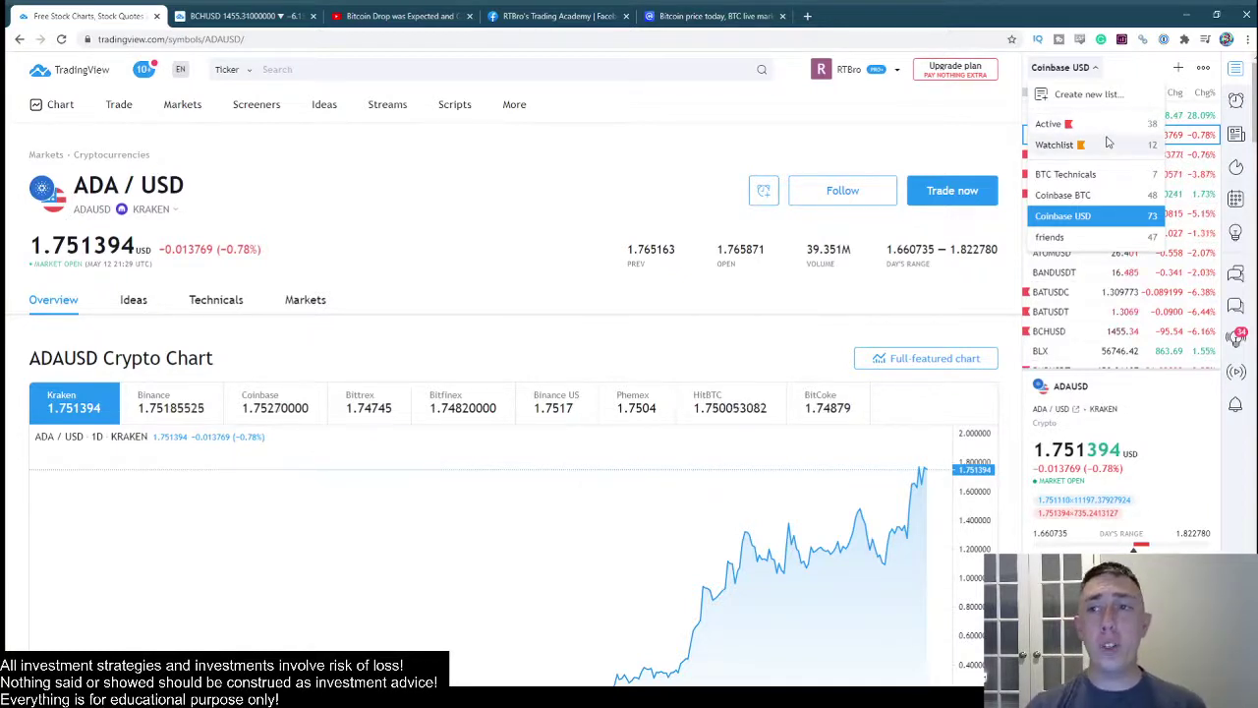
click(1107, 143)
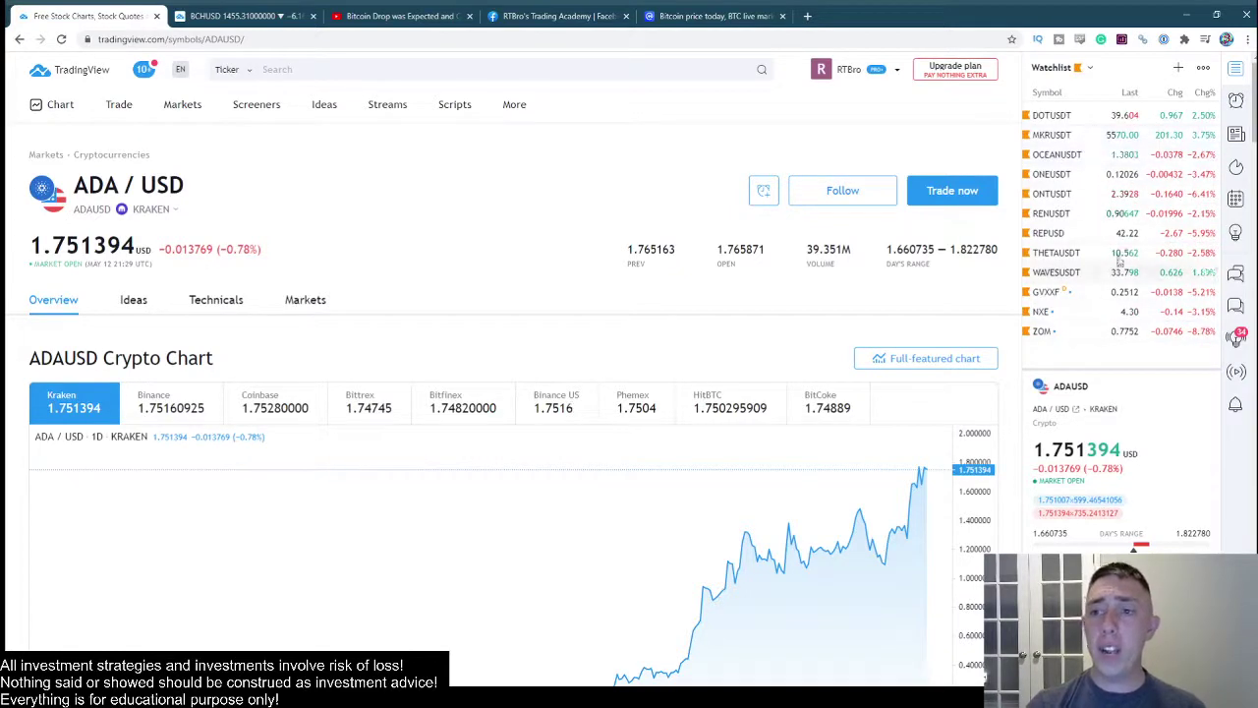
click(1056, 67)
click(1100, 125)
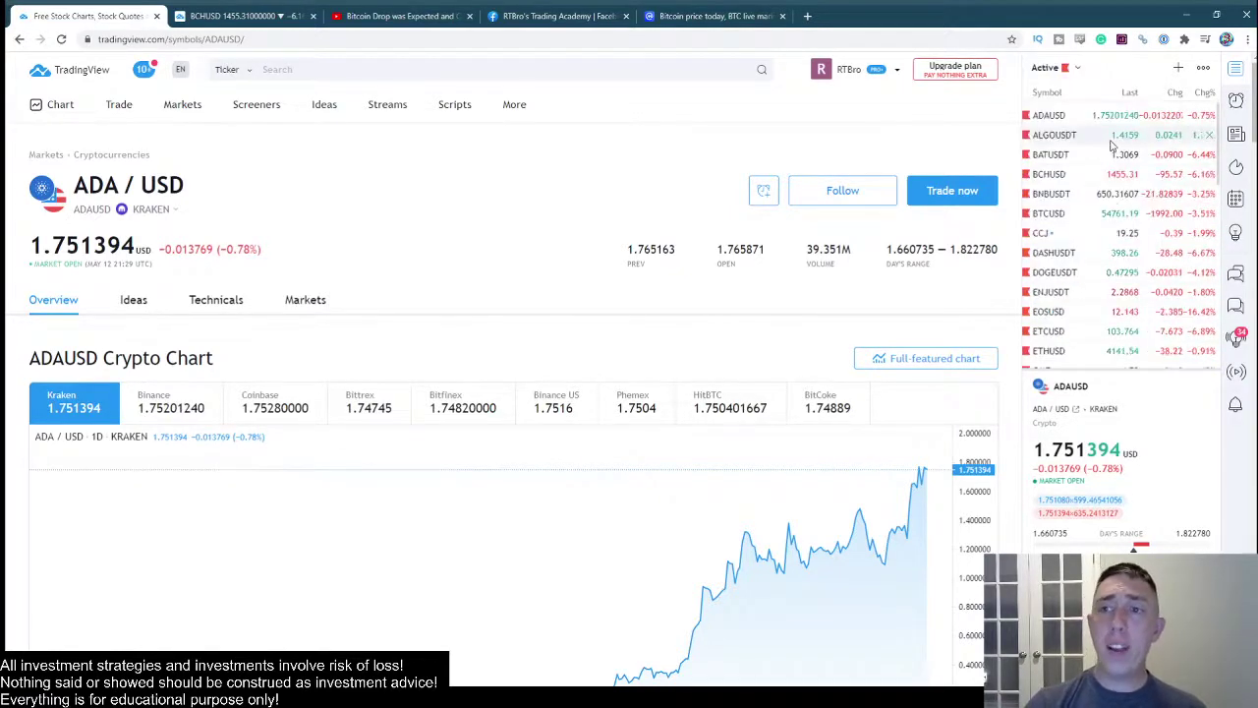
Step: Look through the full Active watchlist from ADAUSD to ZRXUSD and open the BTC Technicals list
scroll(1110, 146, down, 10)
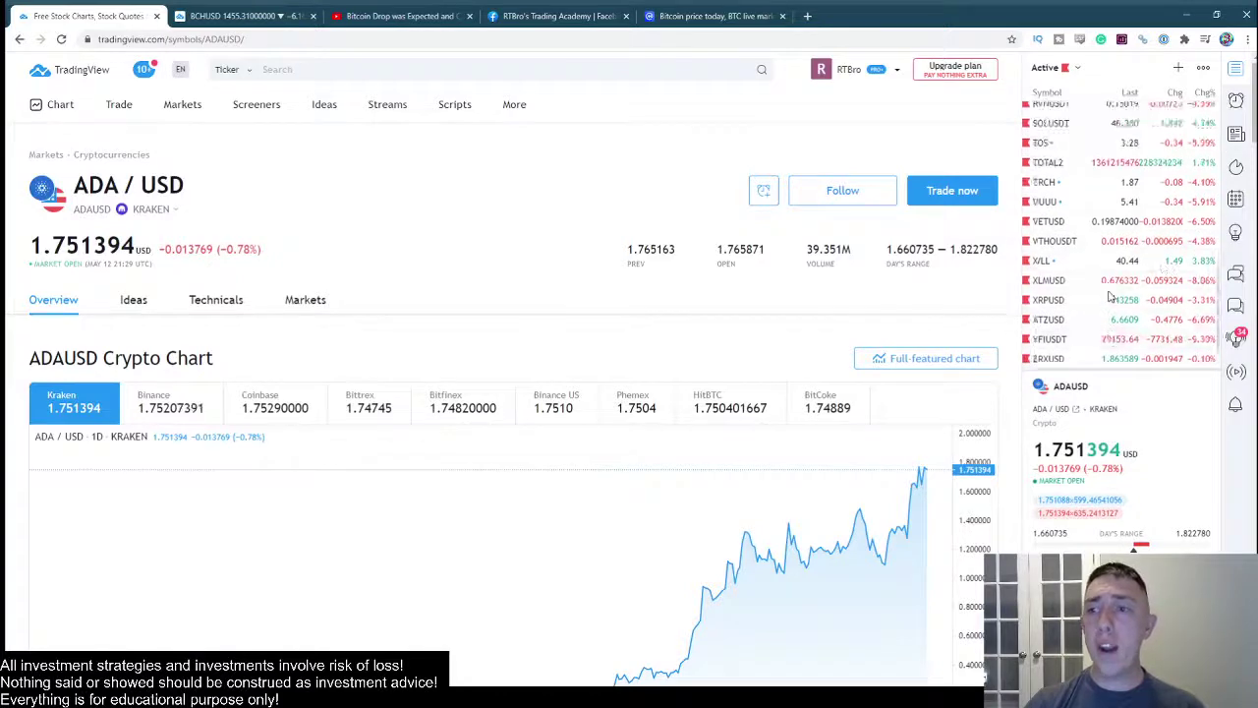
scroll(1111, 294, up, 10)
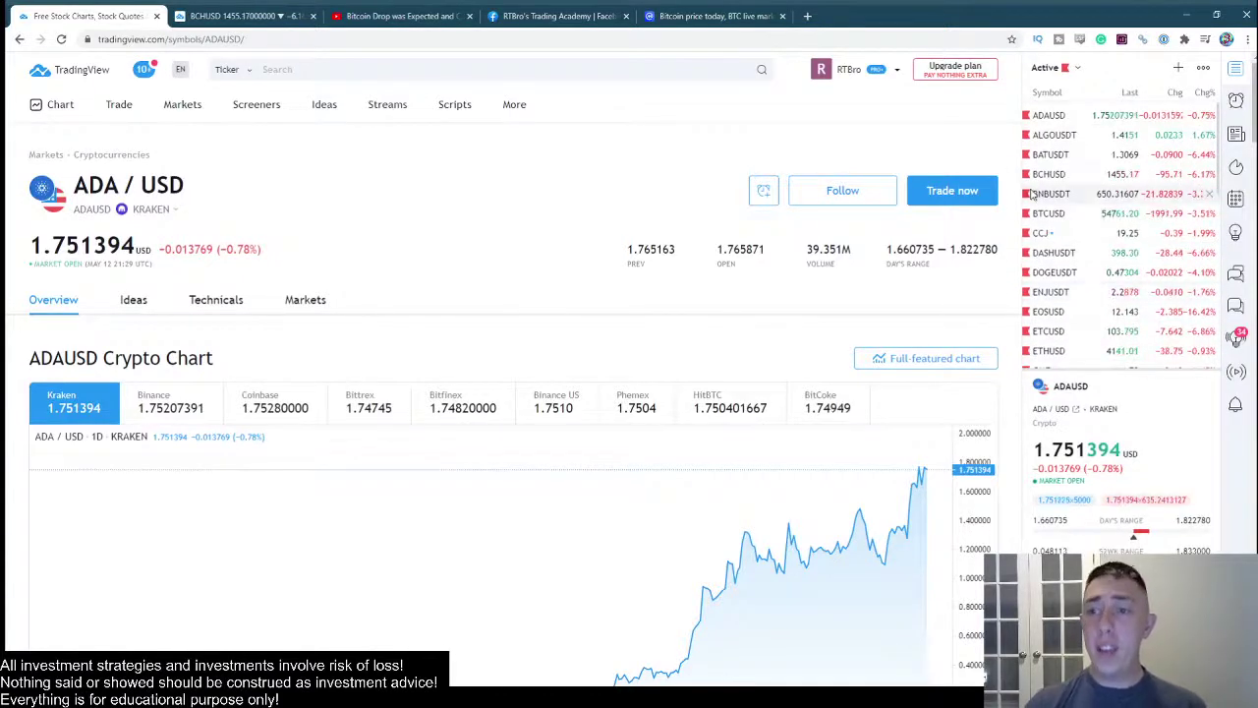
scroll(1090, 206, down, 4)
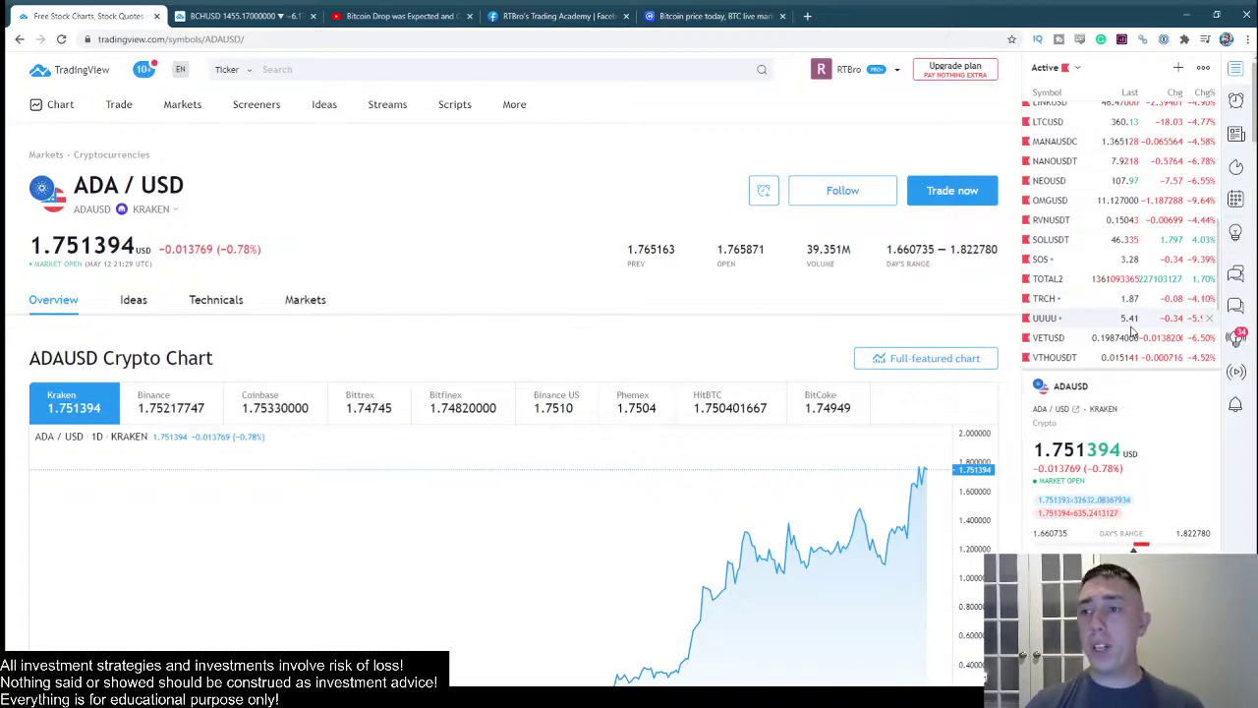
scroll(1130, 324, up, 5)
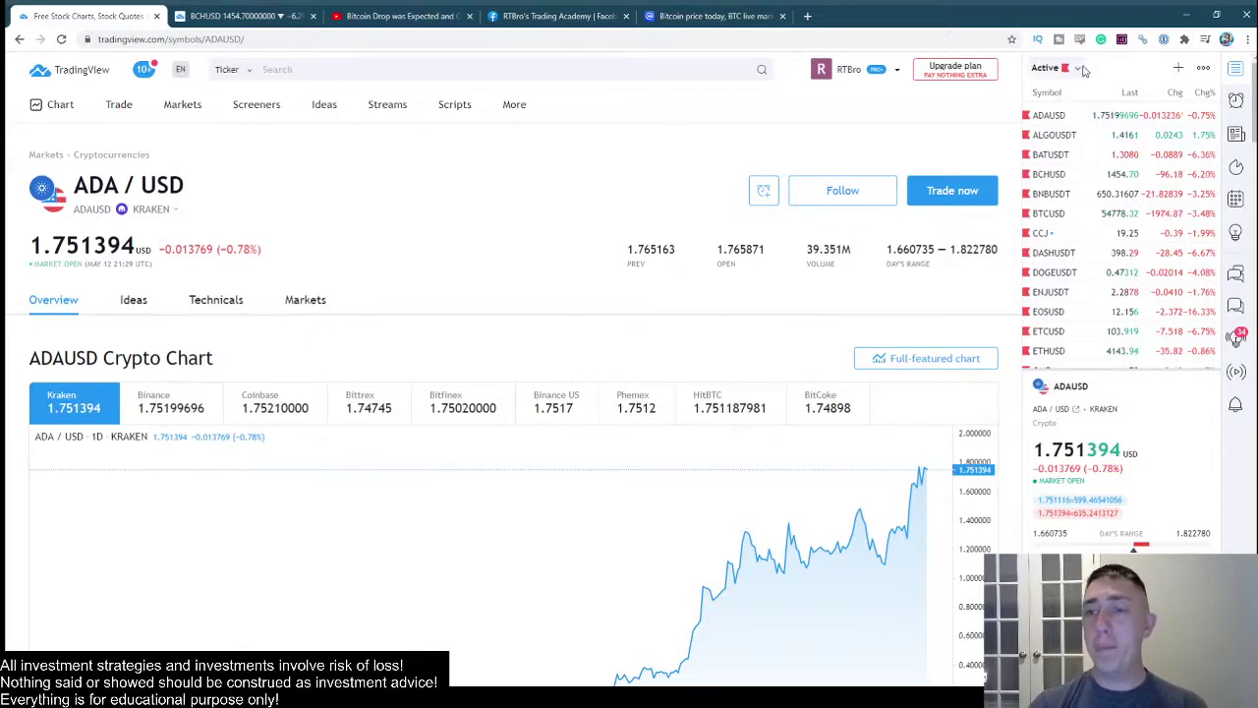
click(1079, 67)
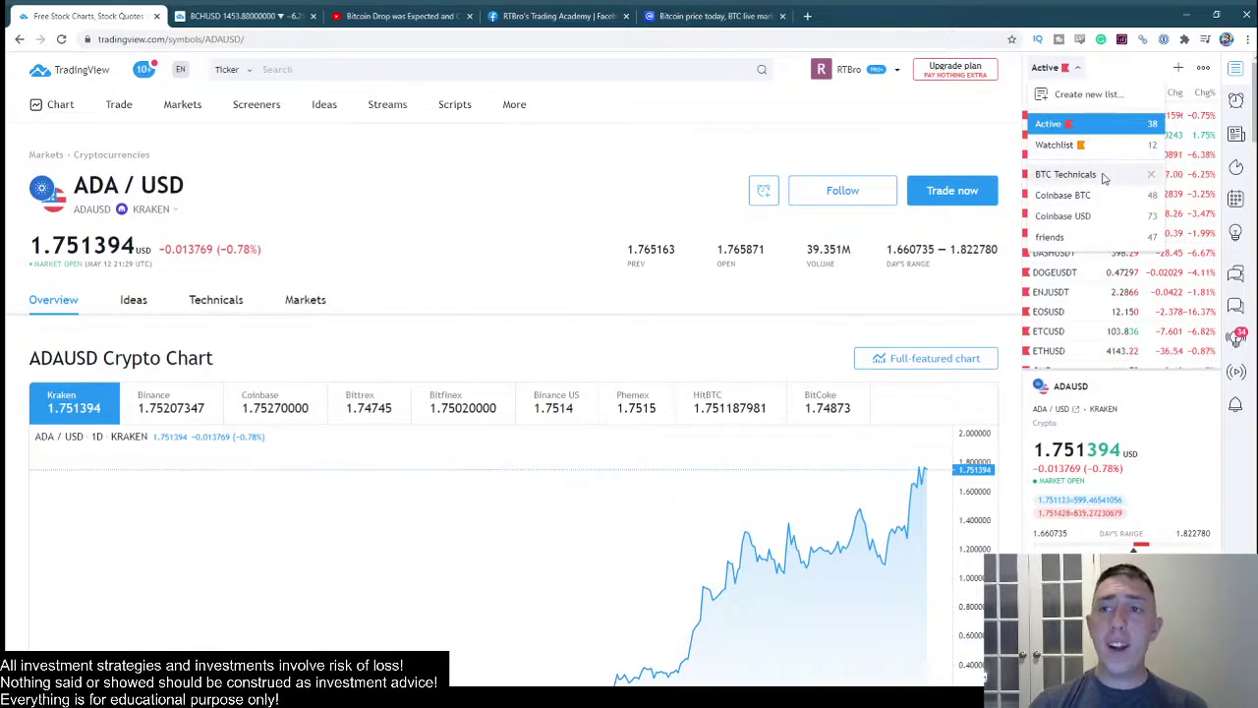
click(1066, 174)
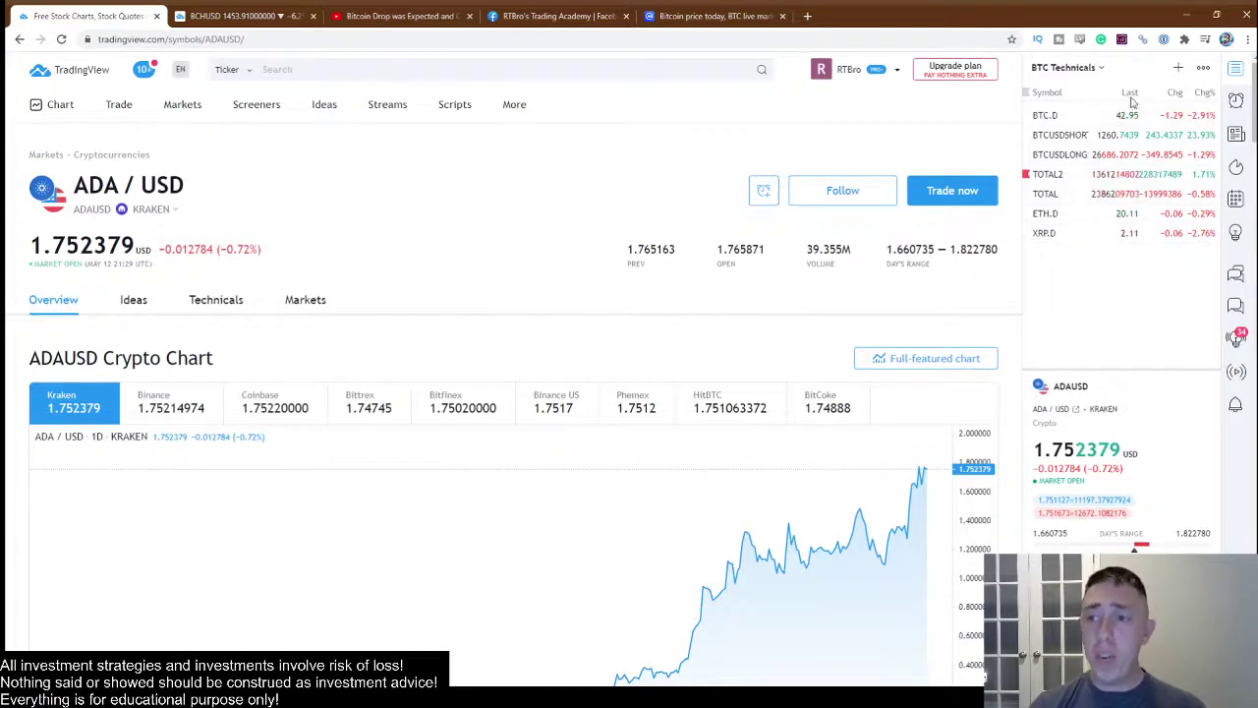
Step: Open the Coinbase USD watchlist and look through its symbols down to ZRXUSD
click(1075, 68)
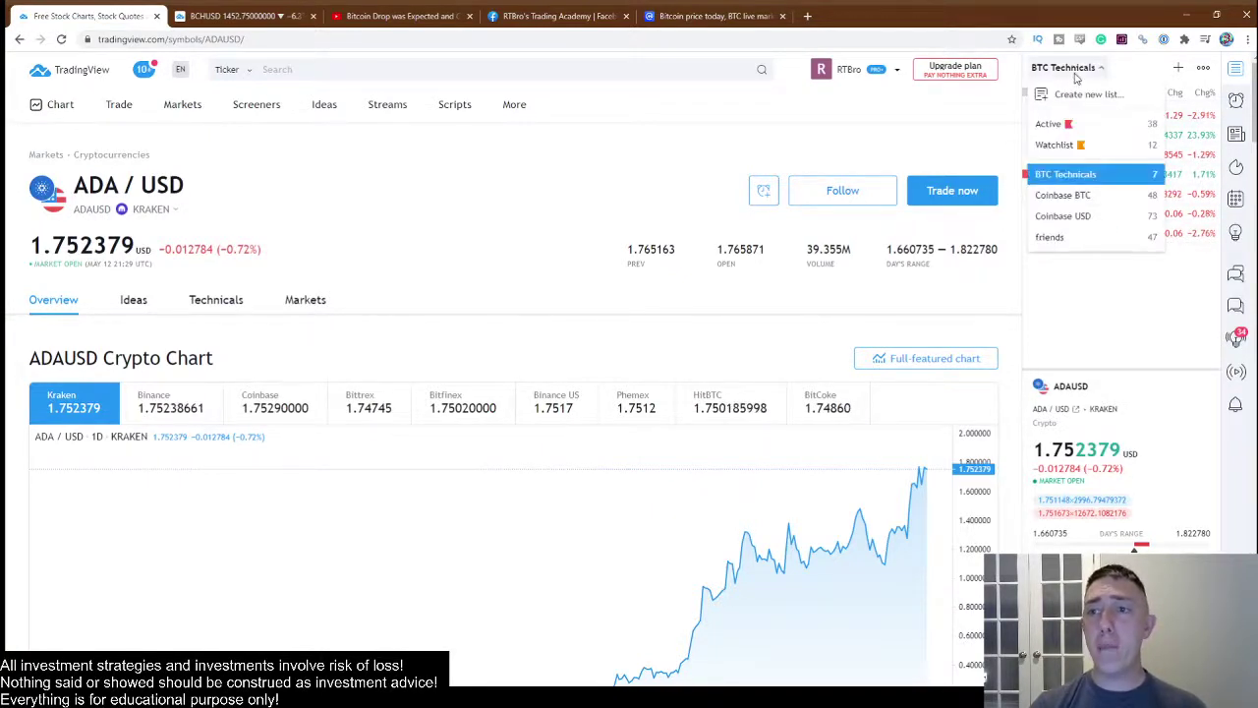
click(1076, 215)
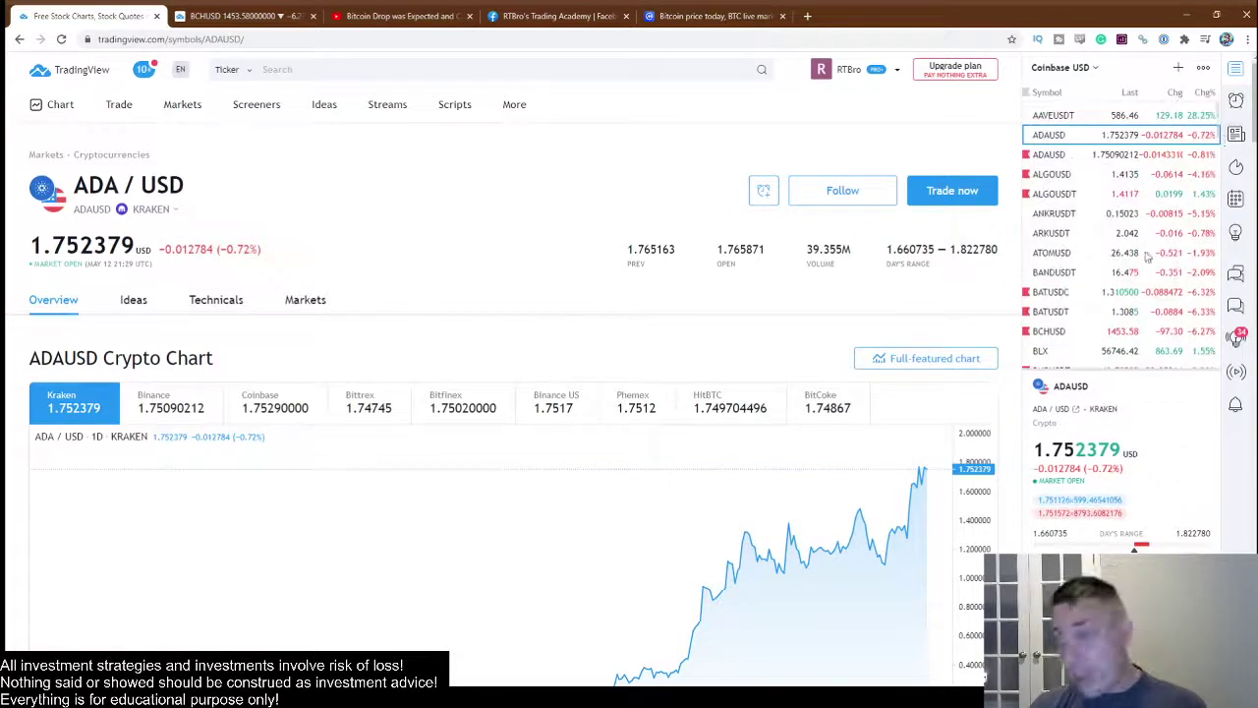
click(1073, 71)
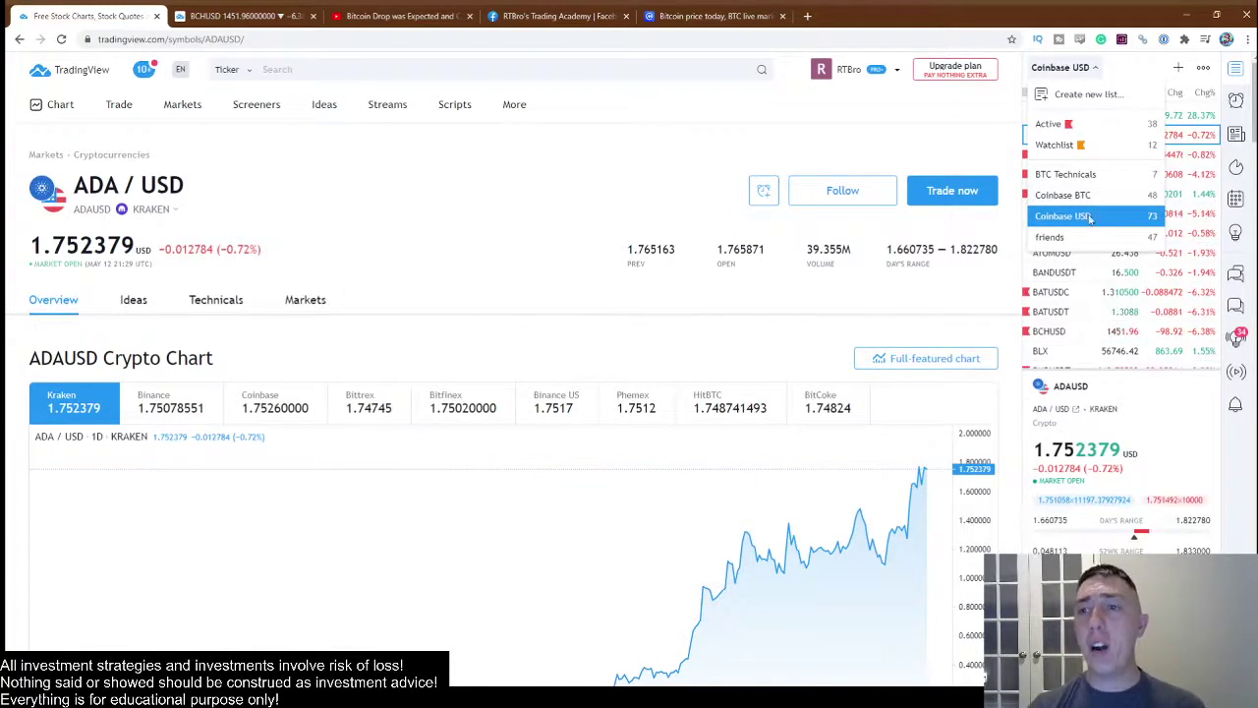
click(1091, 216)
scroll(1091, 236, down, 5)
scroll(1081, 236, up, 5)
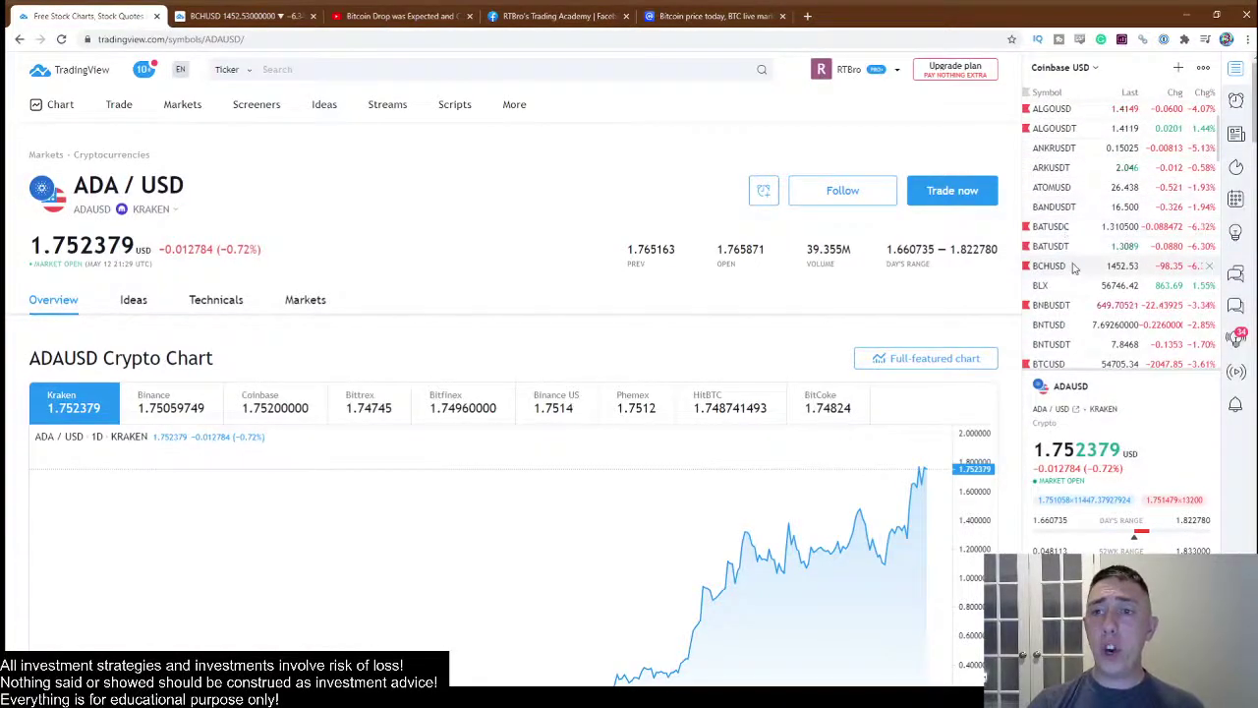
scroll(1071, 256, down, 3)
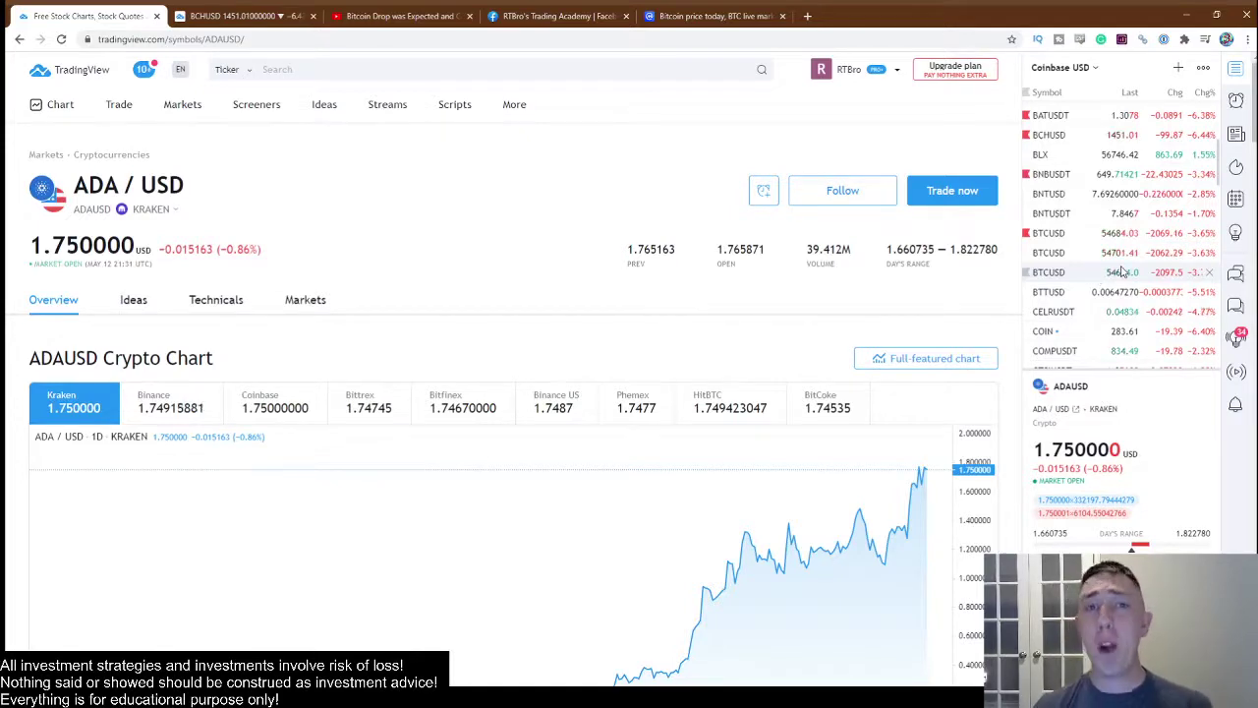
scroll(1143, 196, down, 10)
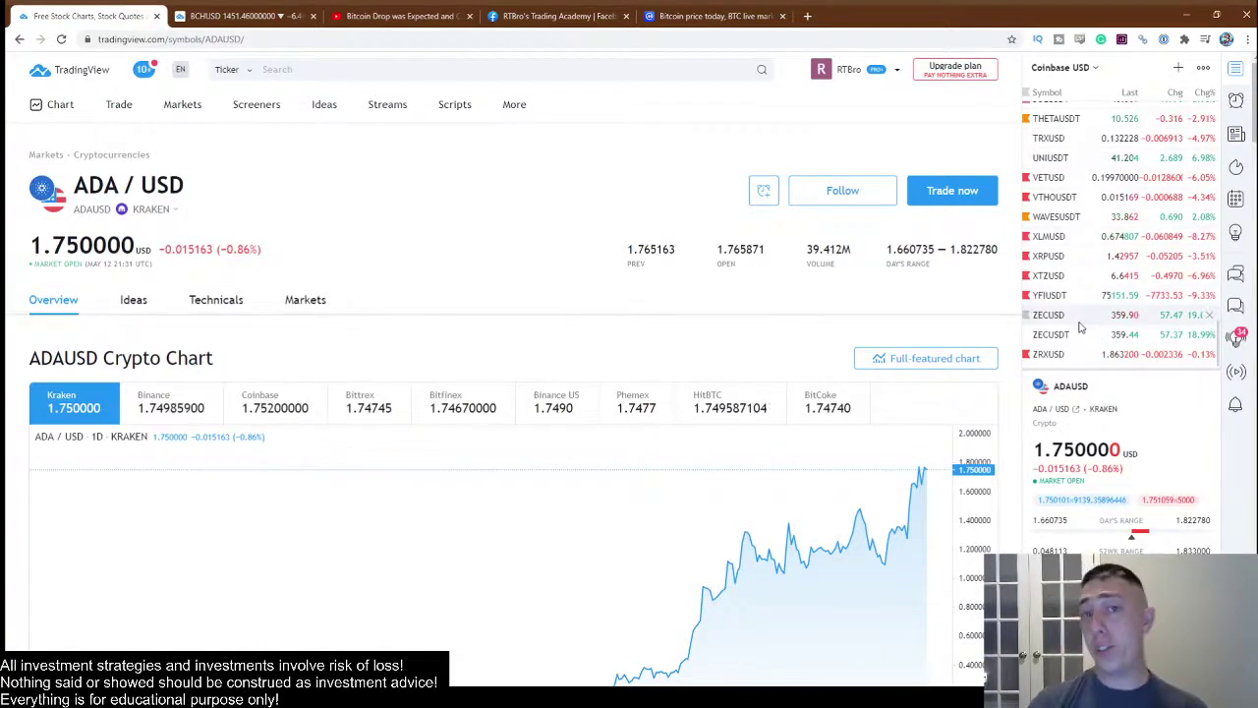
Step: Open the Coinbase BTC watchlist and look through its Bitcoin-paired symbols
click(1061, 67)
click(1076, 195)
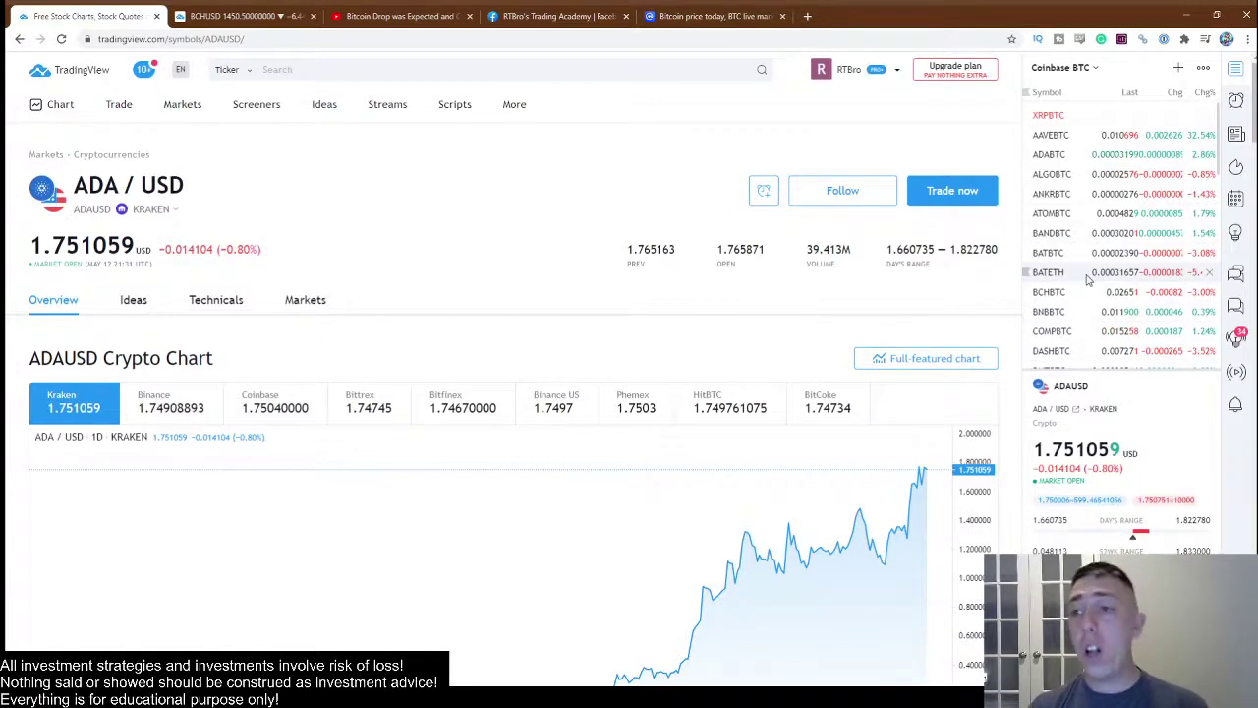
scroll(1090, 283, down, 3)
scroll(1101, 292, down, 2)
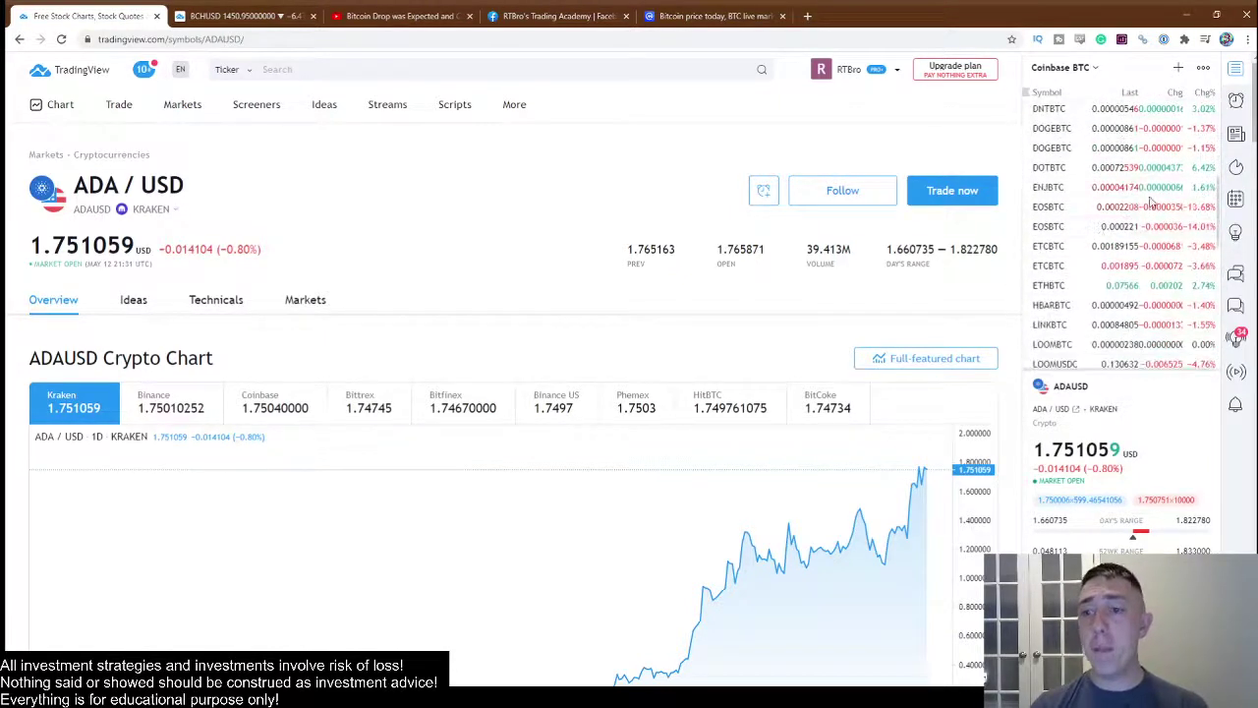
scroll(1110, 300, down, 2)
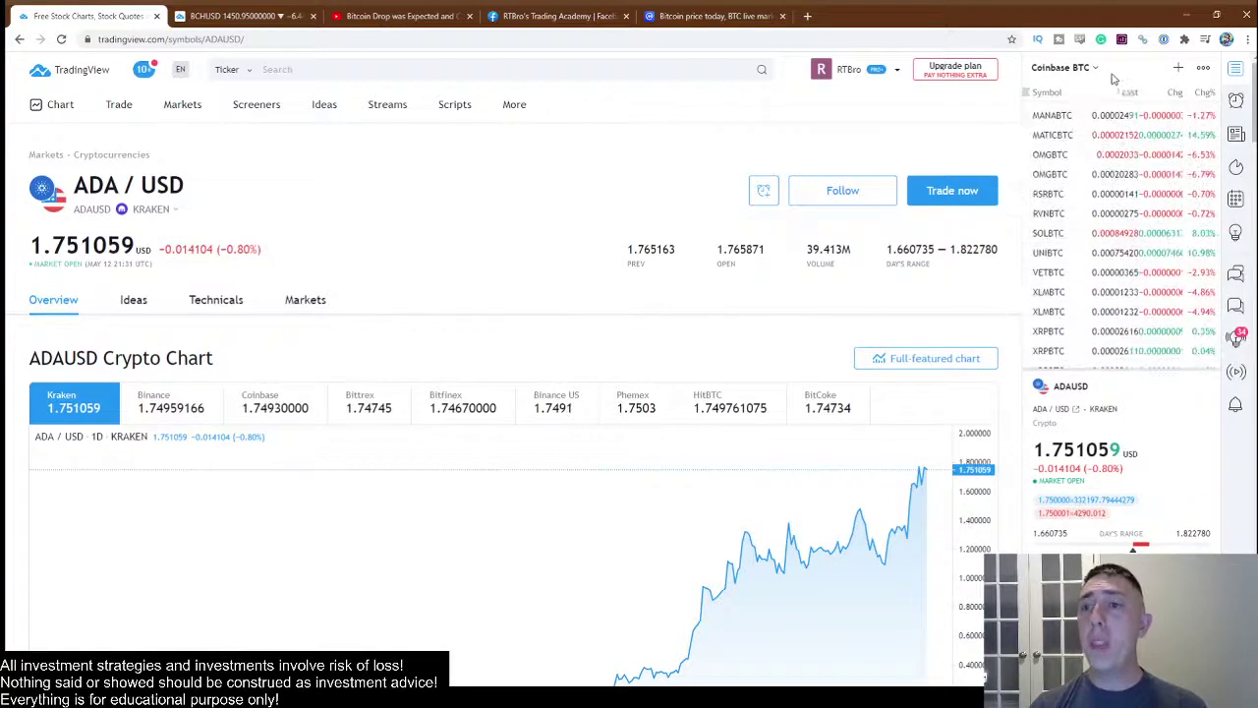
Step: Open the friends watchlist and look through its stock symbols, starting from SNOW
click(1062, 67)
click(1086, 240)
scroll(1106, 279, up, 5)
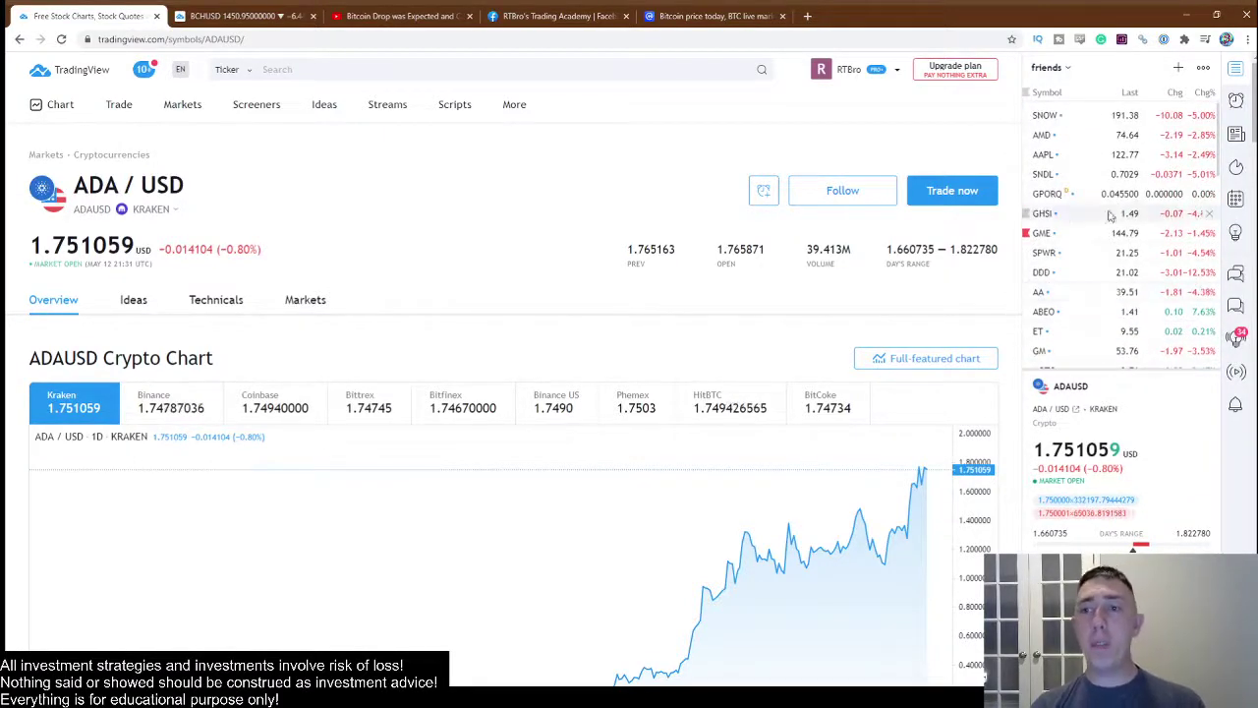
scroll(1081, 218, down, 3)
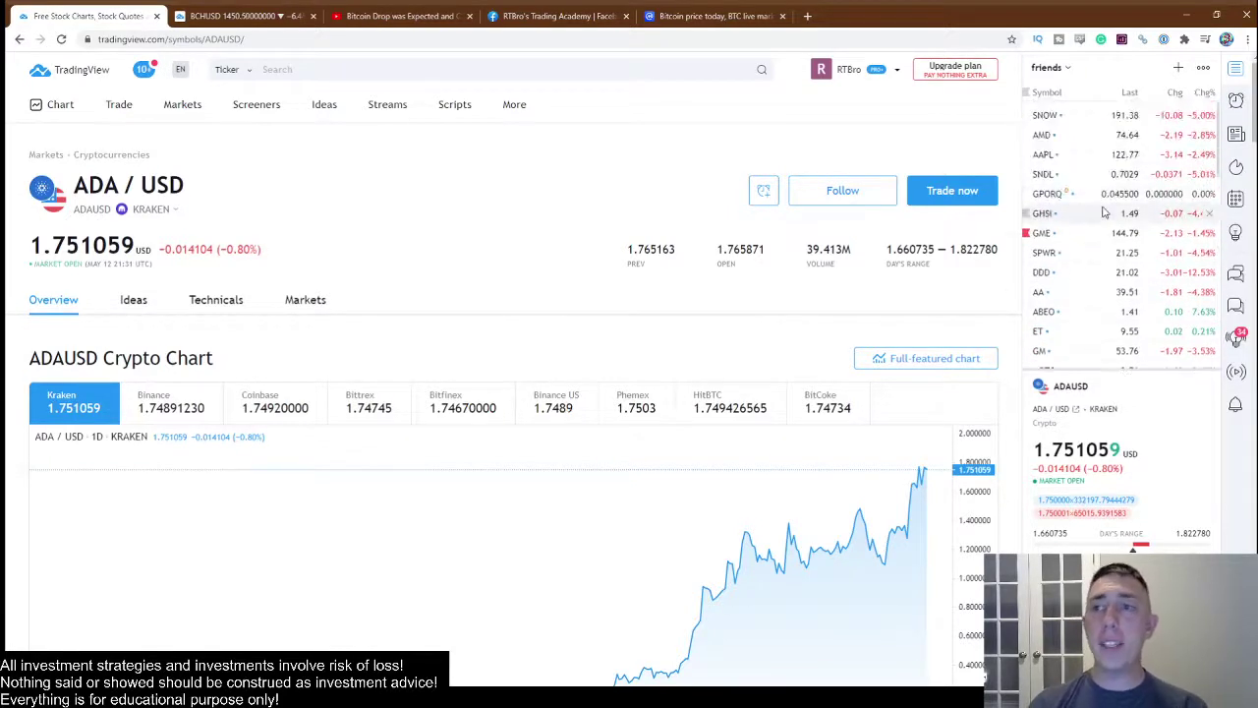
scroll(1101, 211, up, 1)
scroll(1104, 211, down, 3)
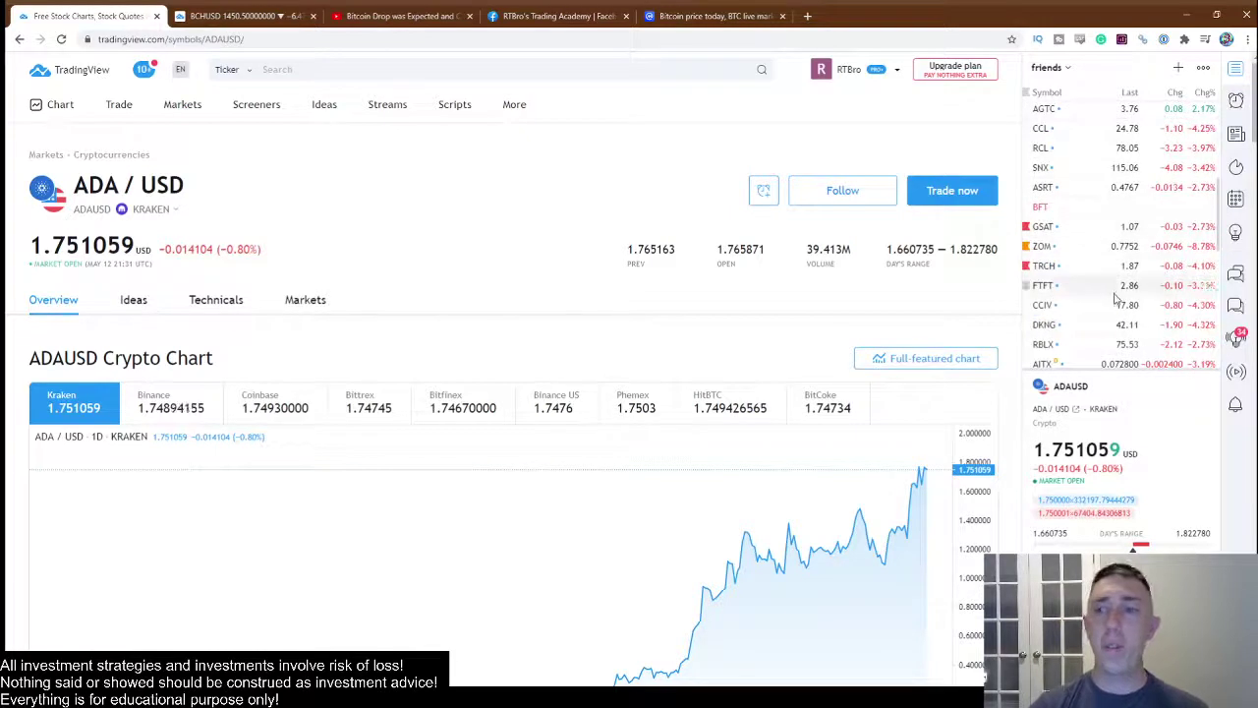
scroll(1108, 308, down, 4)
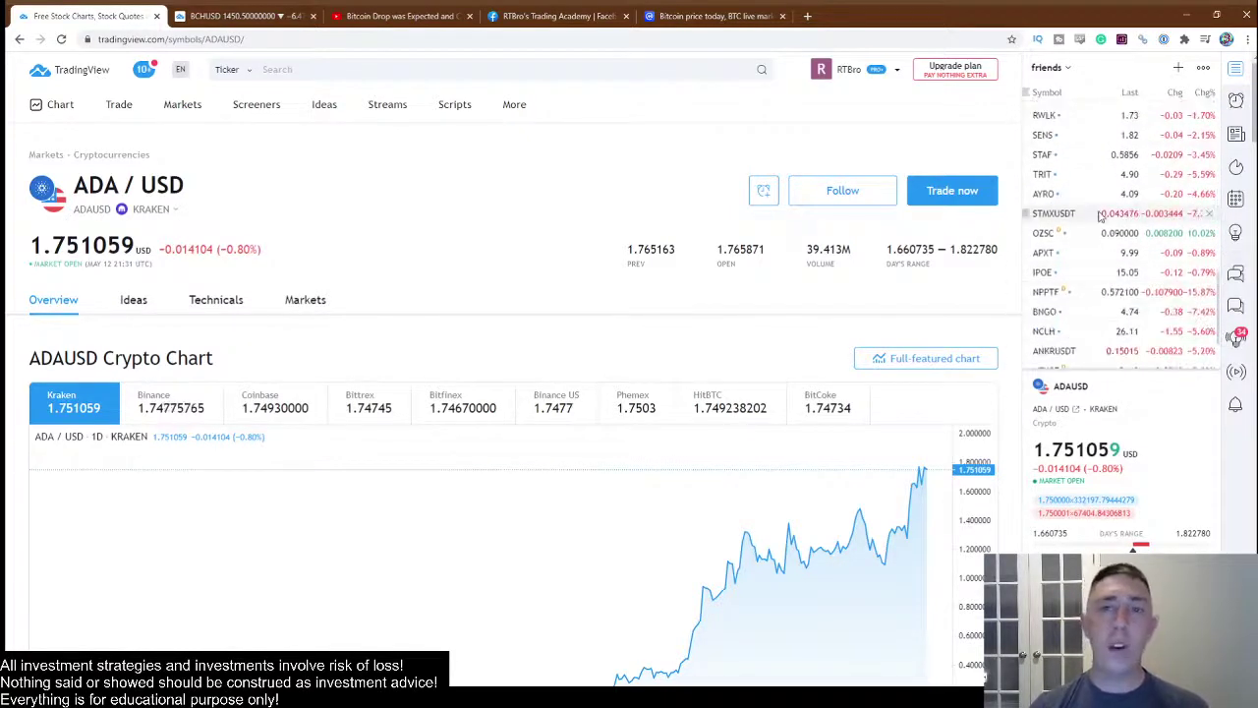
Step: Create a new watchlist named Test and check for it among the saved lists
click(1054, 67)
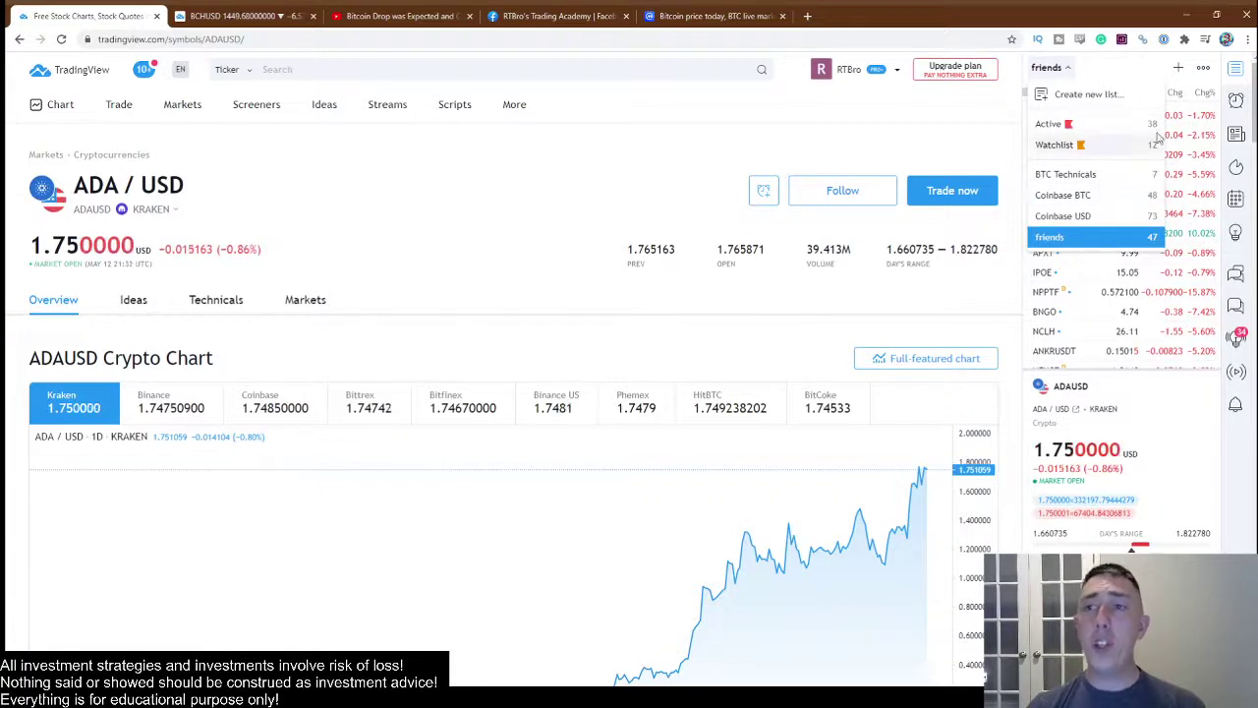
click(1103, 95)
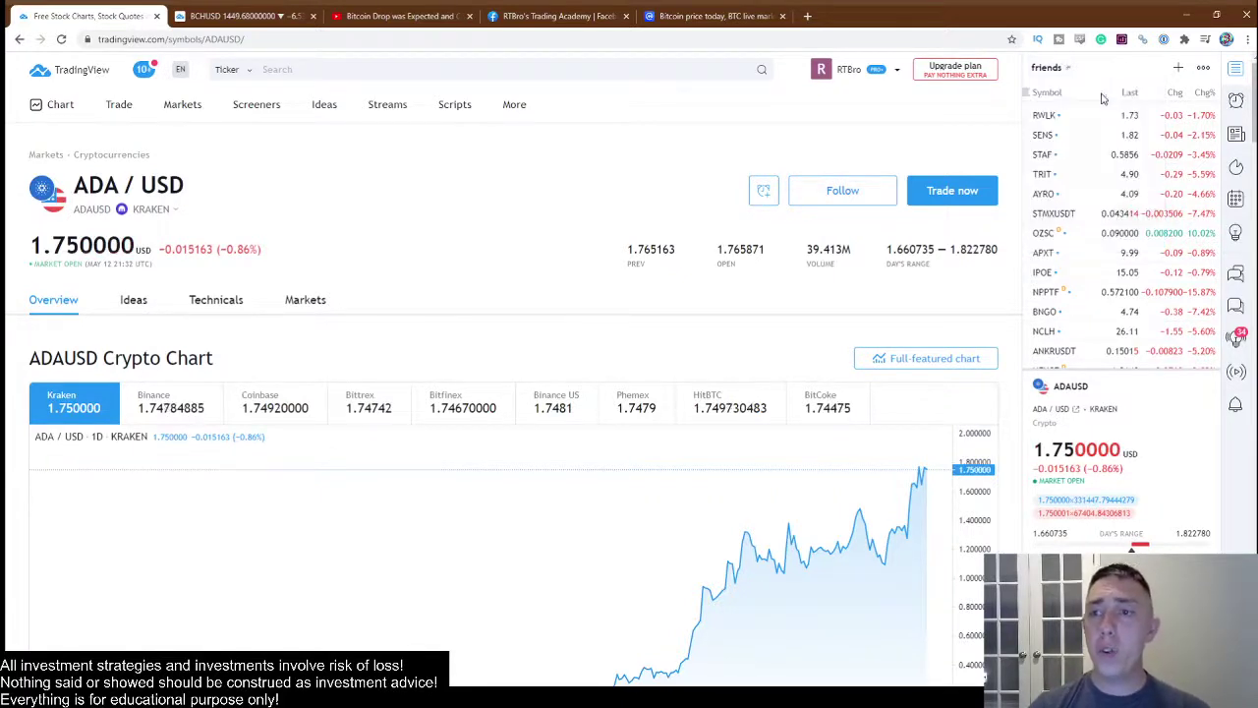
text(Tesat)
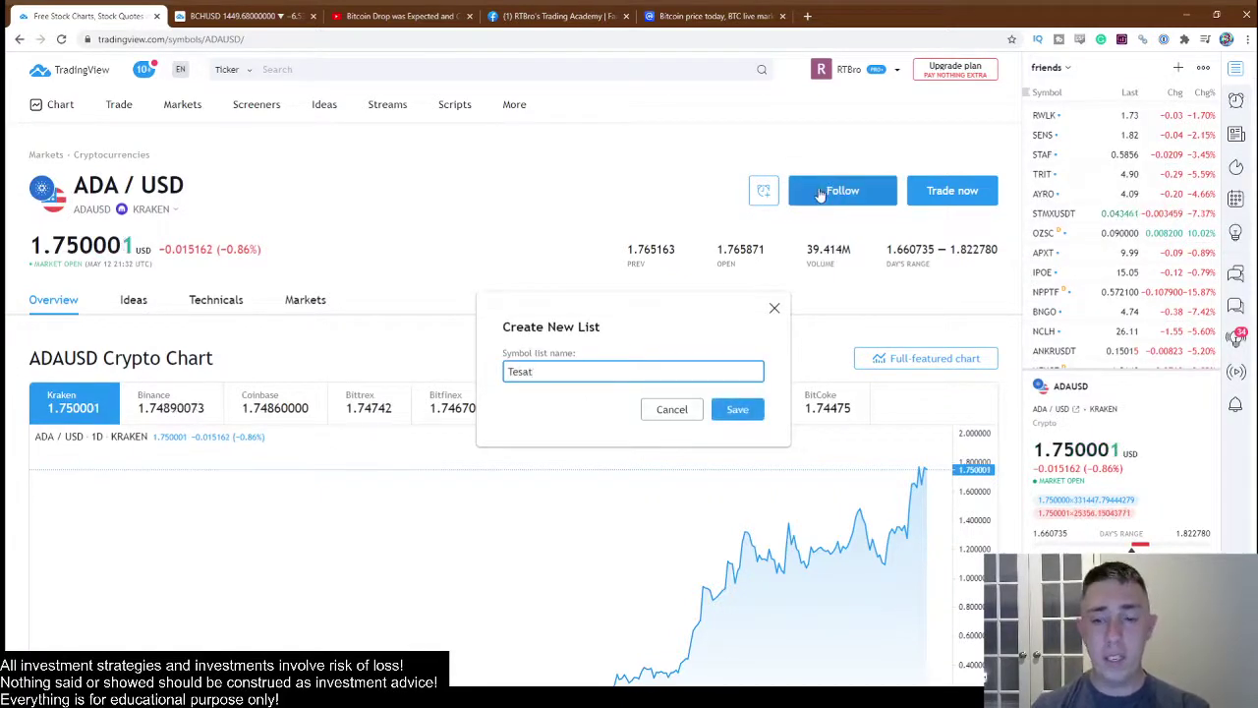
text(t)
click(737, 409)
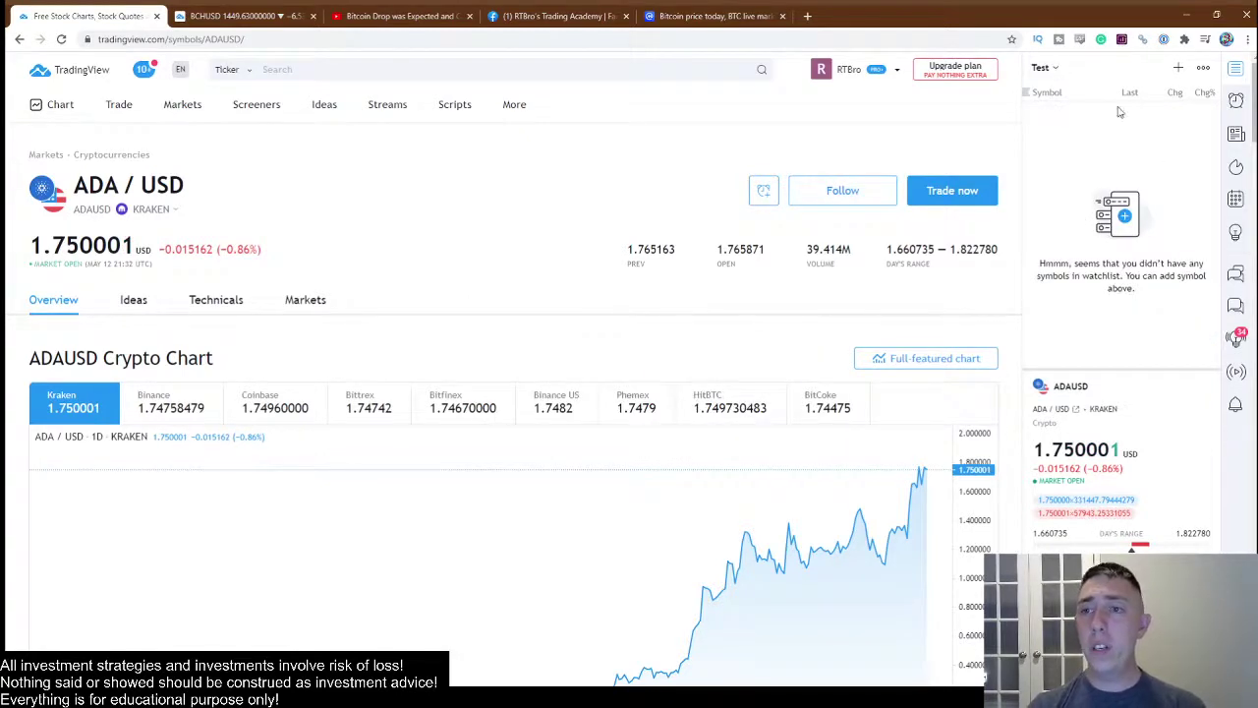
click(1053, 68)
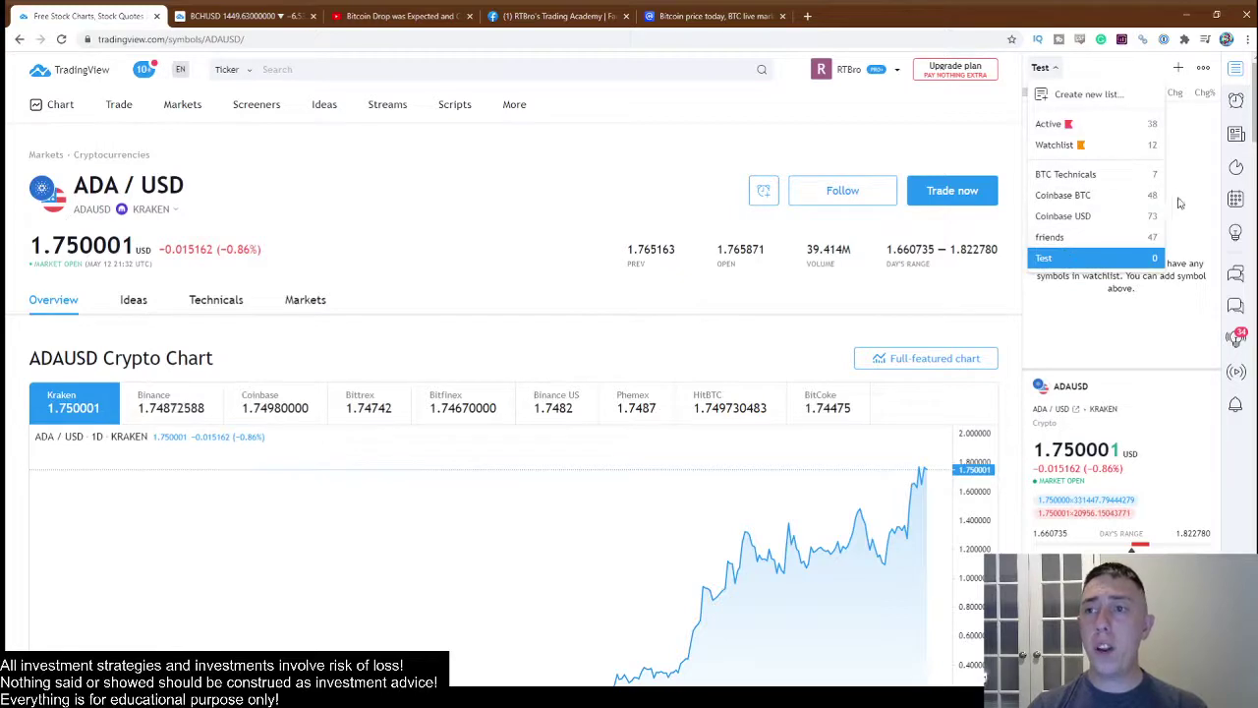
Step: Search for BTCUSD among the symbols to add to the Test list, filtering by Crypto and returning to All
click(1177, 67)
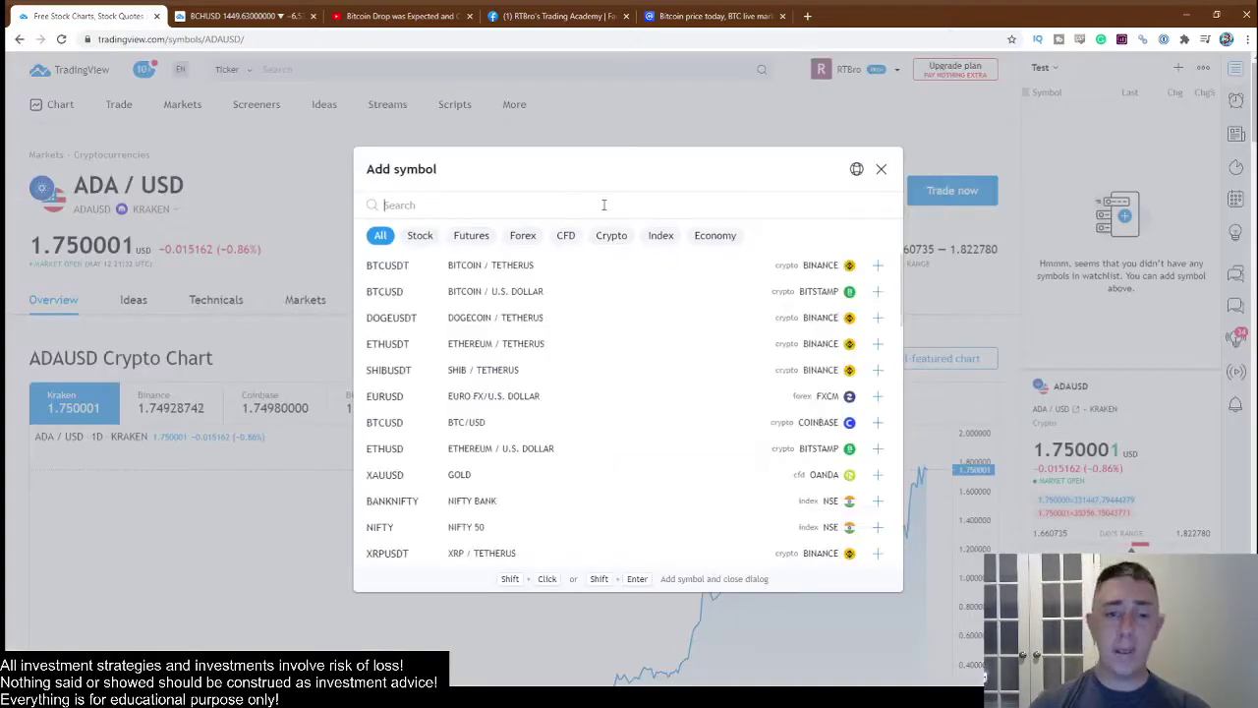
text(BTC)
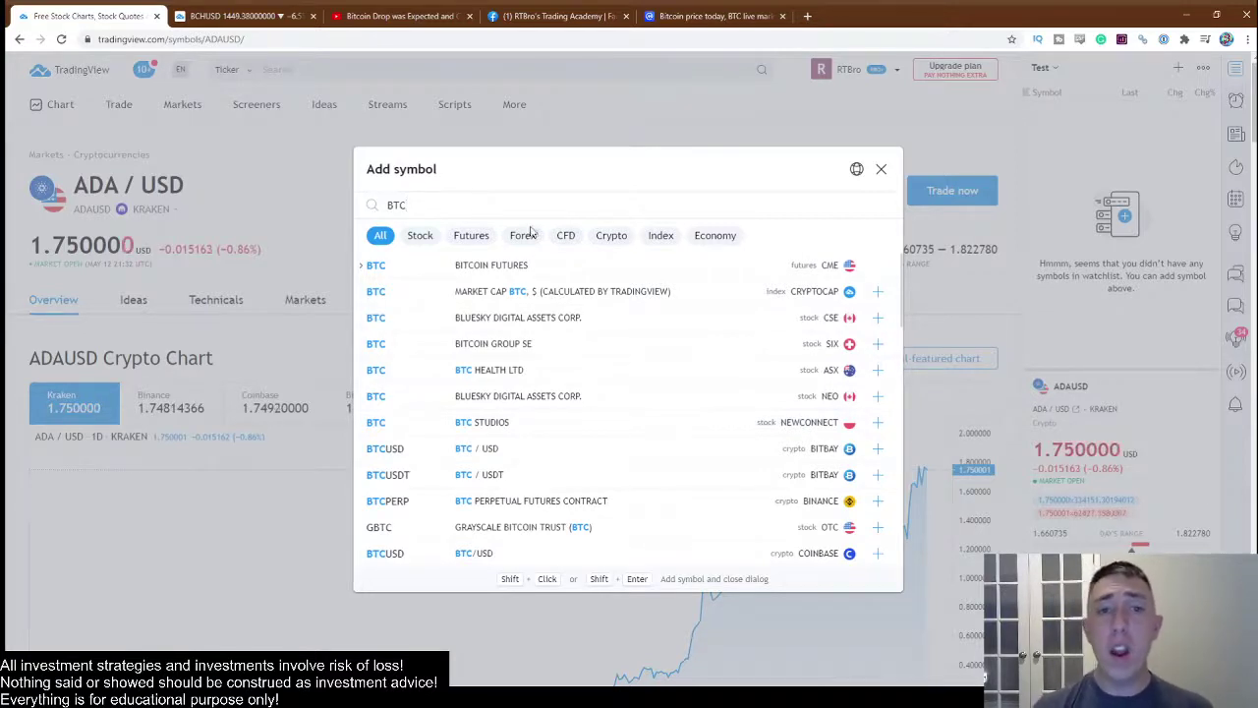
click(611, 236)
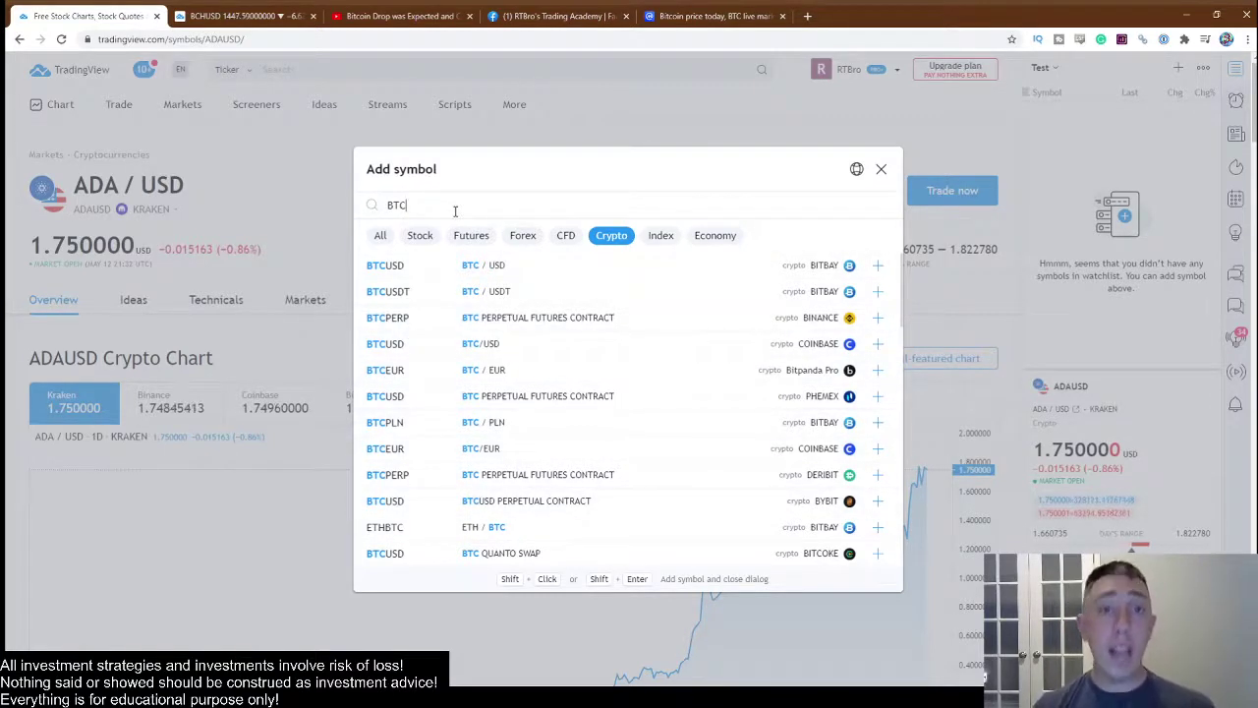
text(SD)
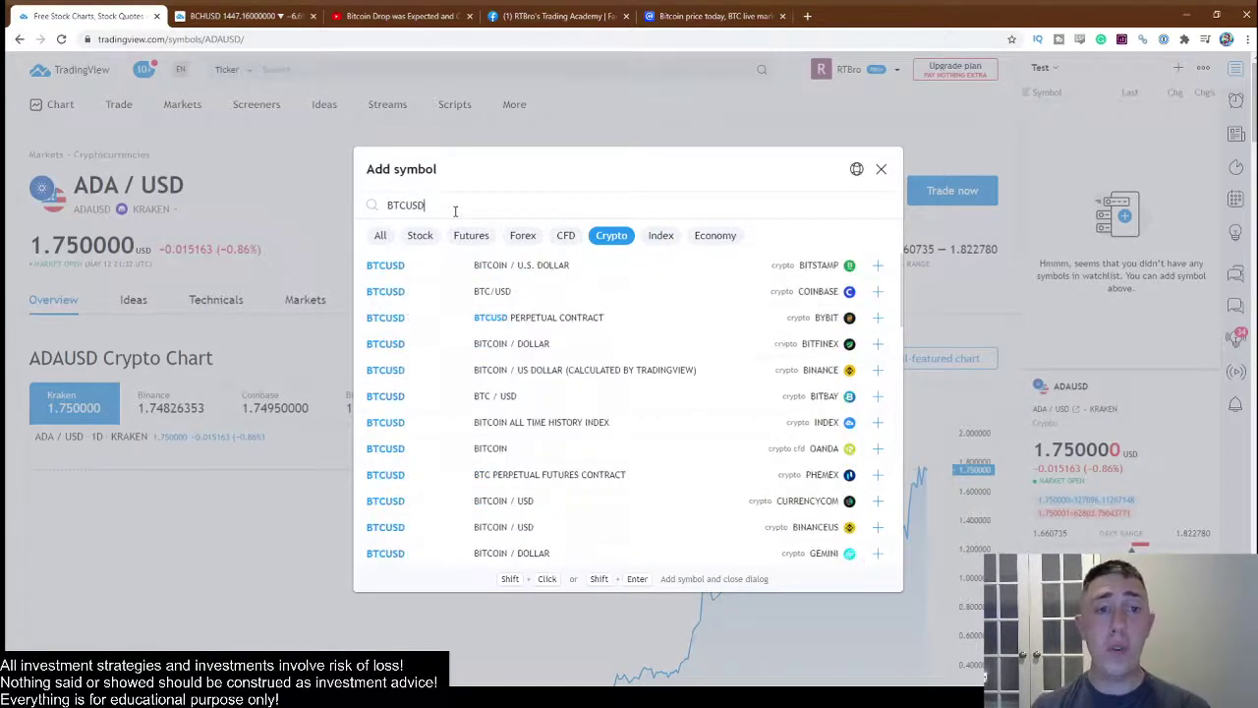
click(379, 235)
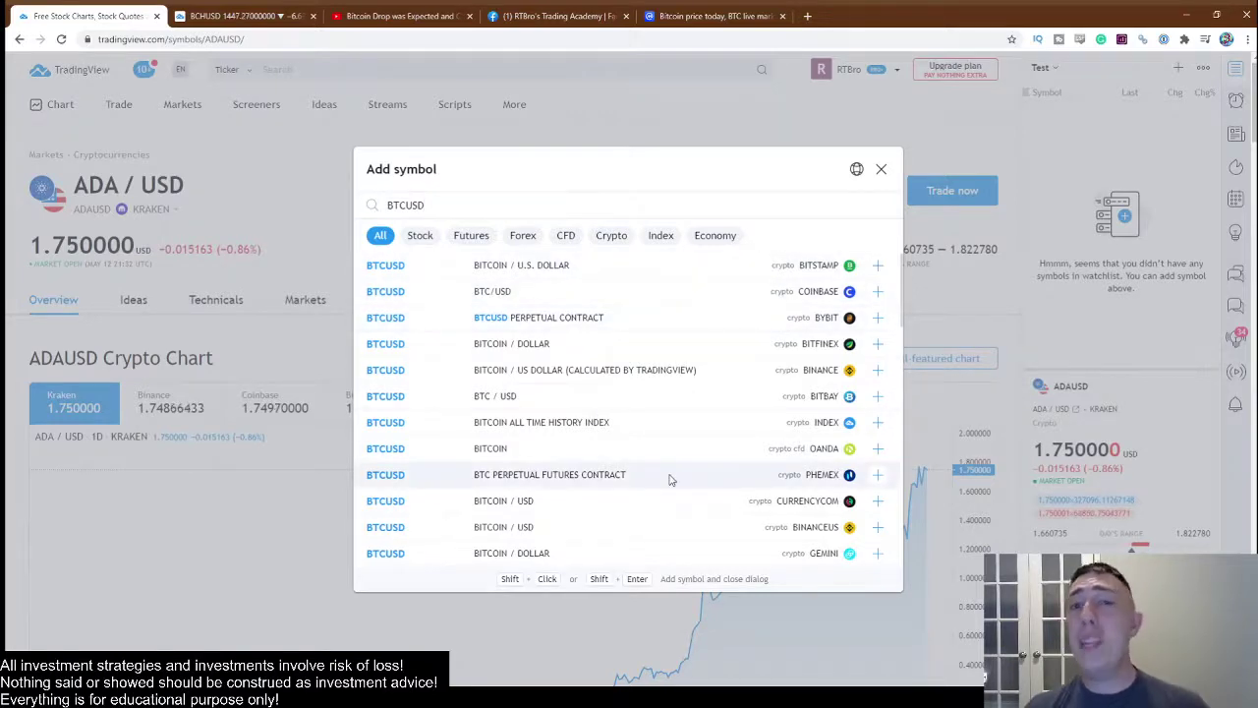
Step: Look through the BTCUSD results from the various exchanges and add the Bitstamp BTCUSD symbol to the Test watchlist
scroll(701, 379, down, 10)
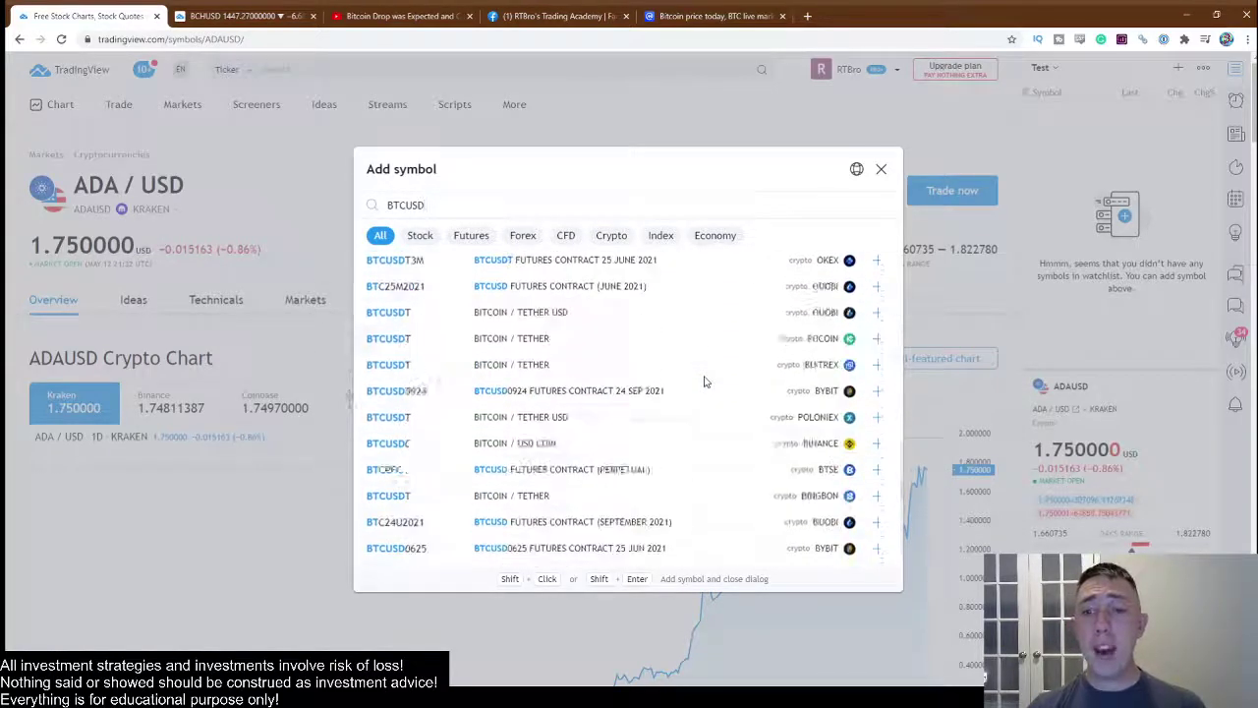
scroll(703, 381, down, 3)
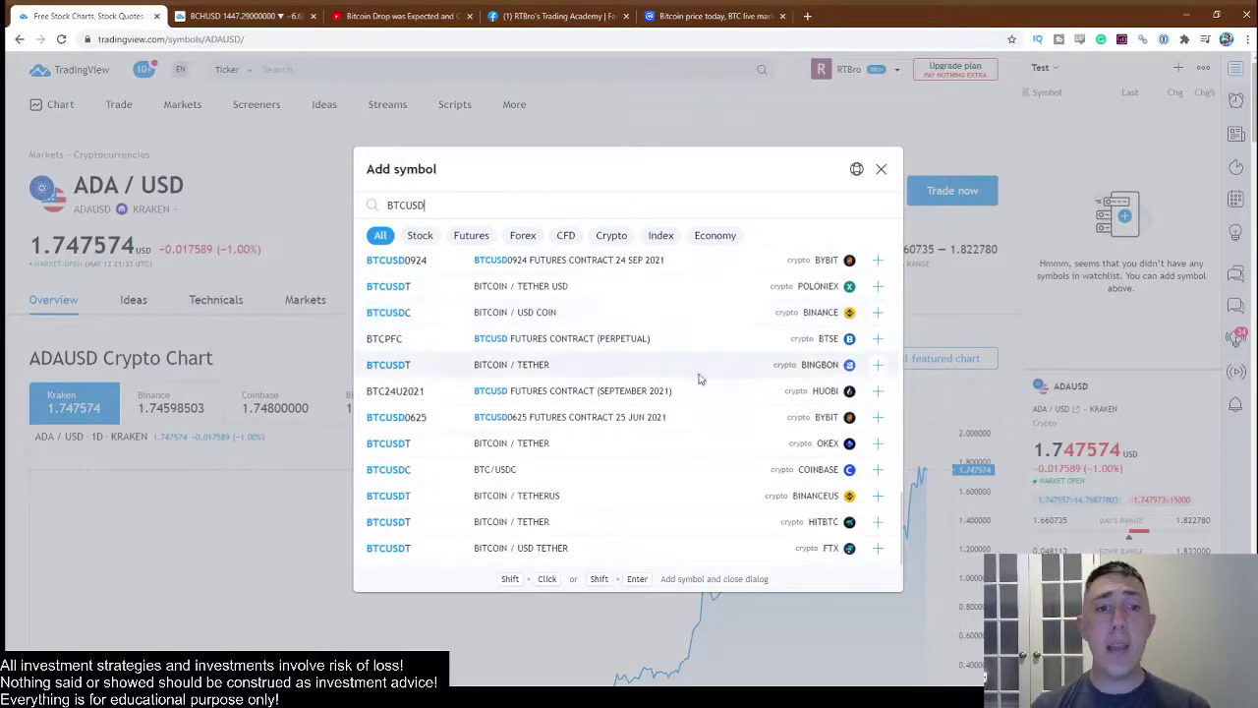
scroll(700, 386, up, 10)
scroll(763, 410, up, 3)
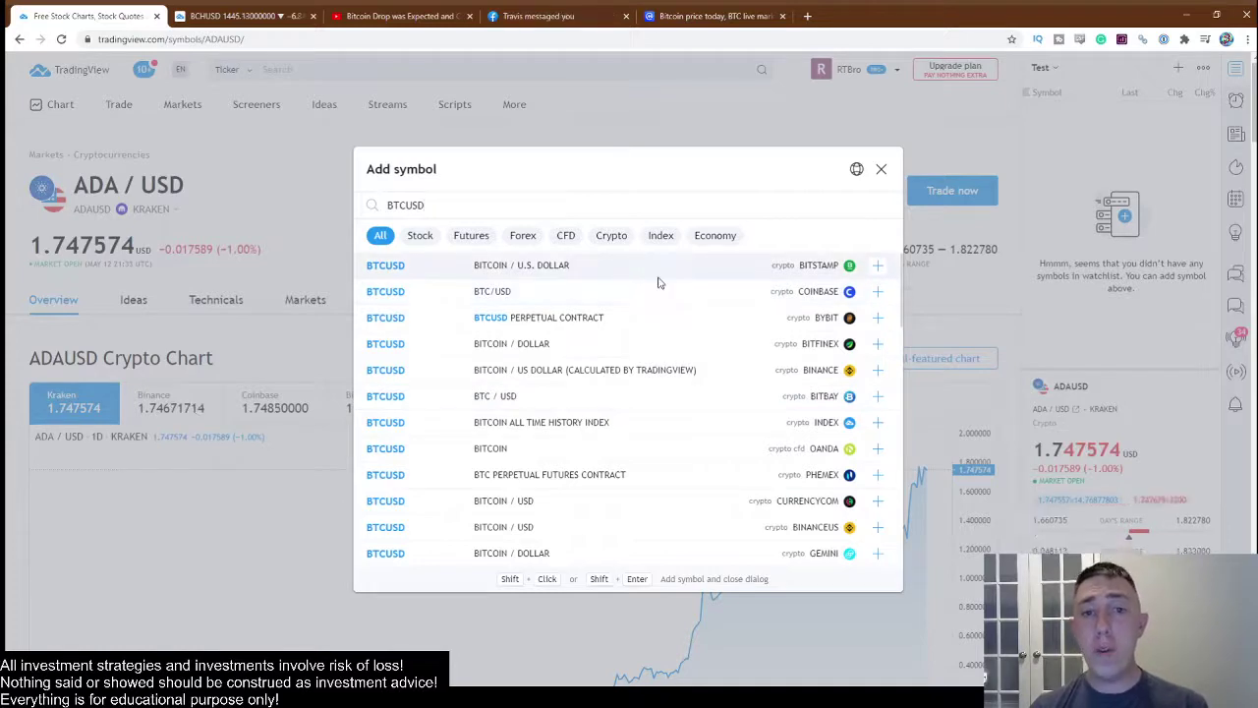
scroll(647, 338, down, 3)
scroll(647, 338, up, 3)
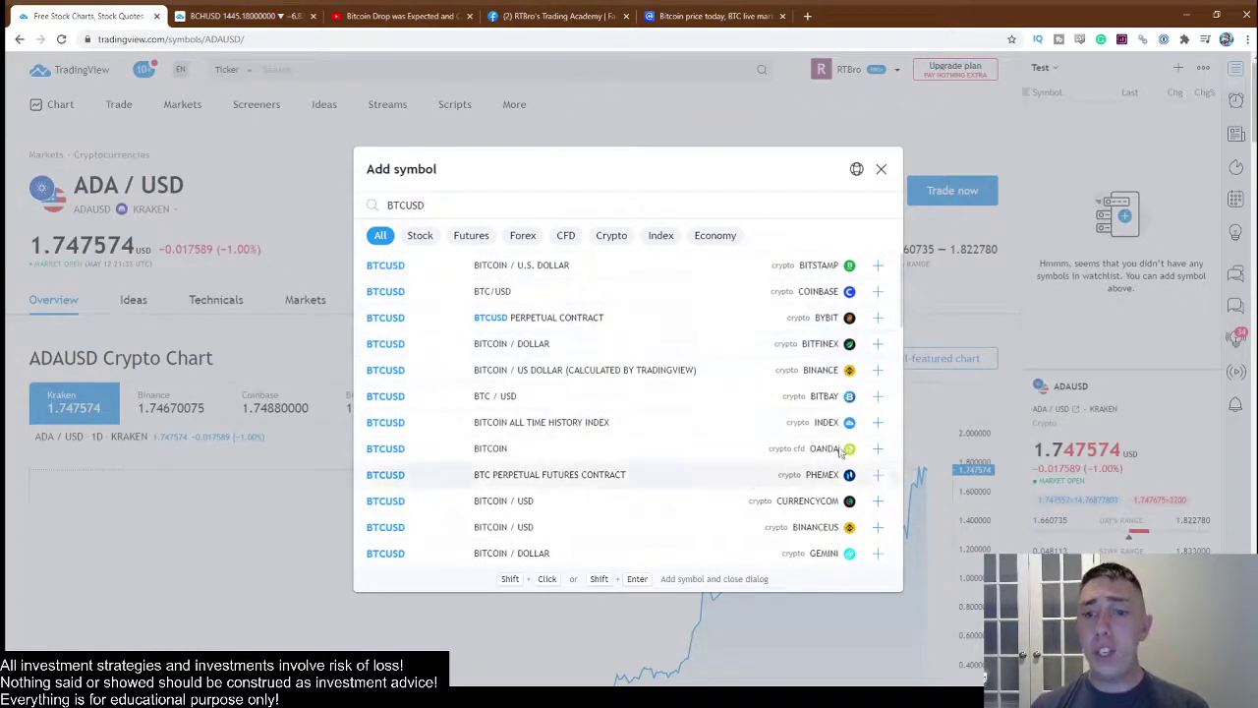
click(880, 267)
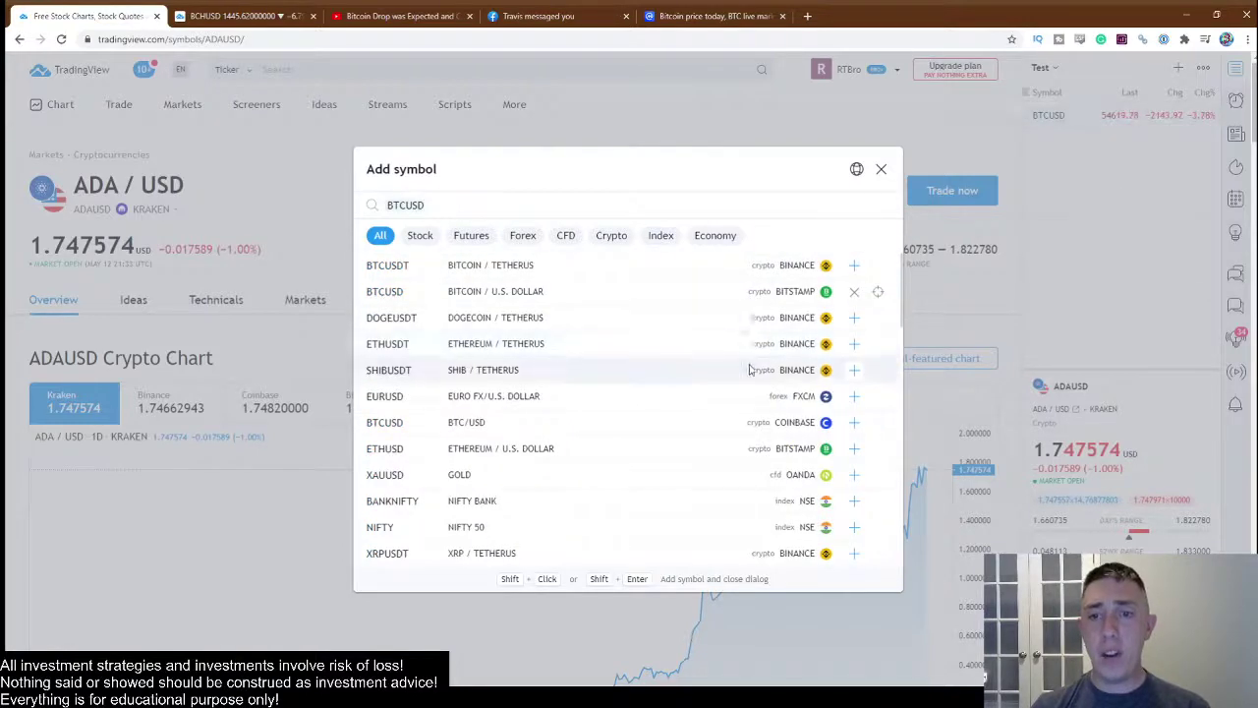
Step: Look through the suggested symbols, return to the BTCUSD results and add the Bybit BTCUSD perpetual contract to the Test watchlist
scroll(777, 354, down, 1)
scroll(801, 341, down, 5)
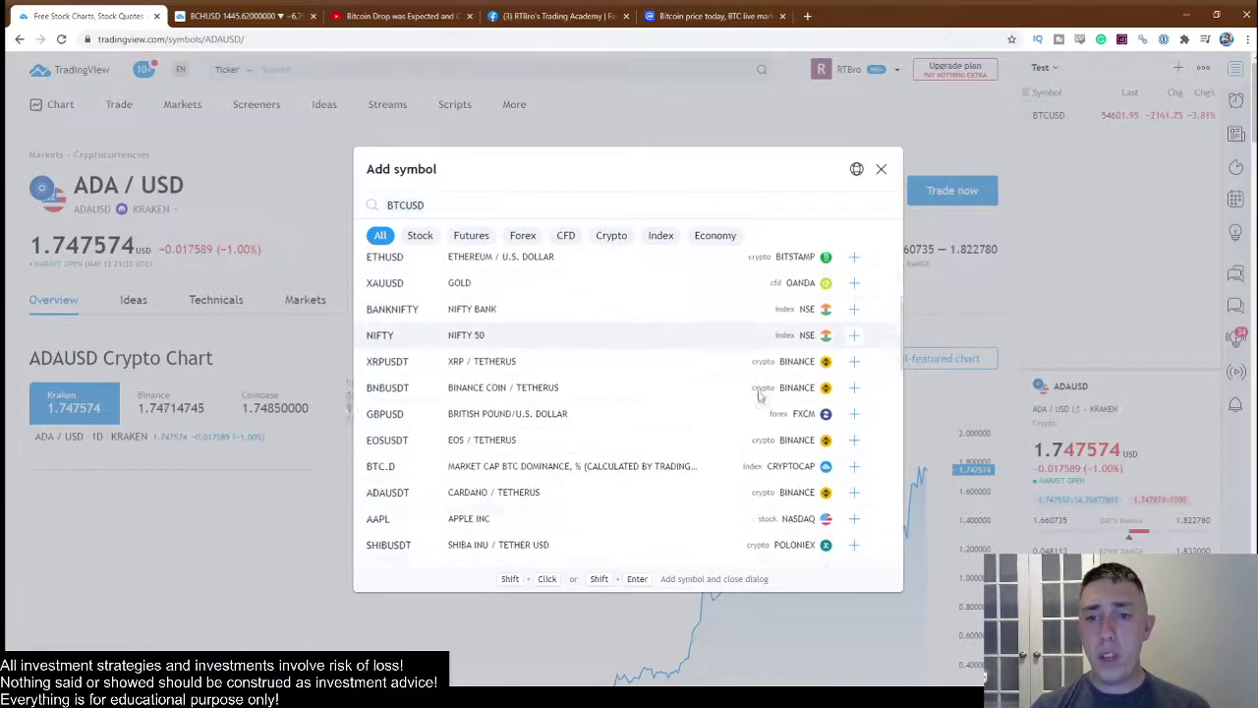
scroll(757, 395, down, 10)
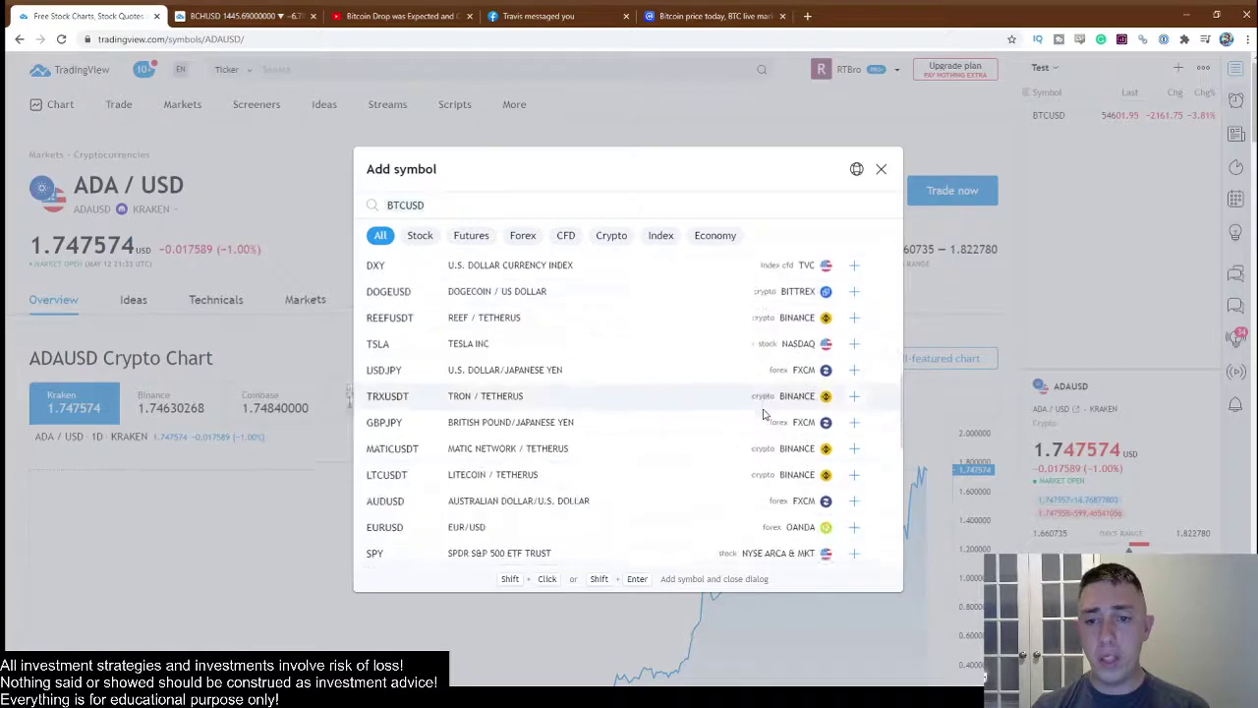
scroll(764, 413, down, 6)
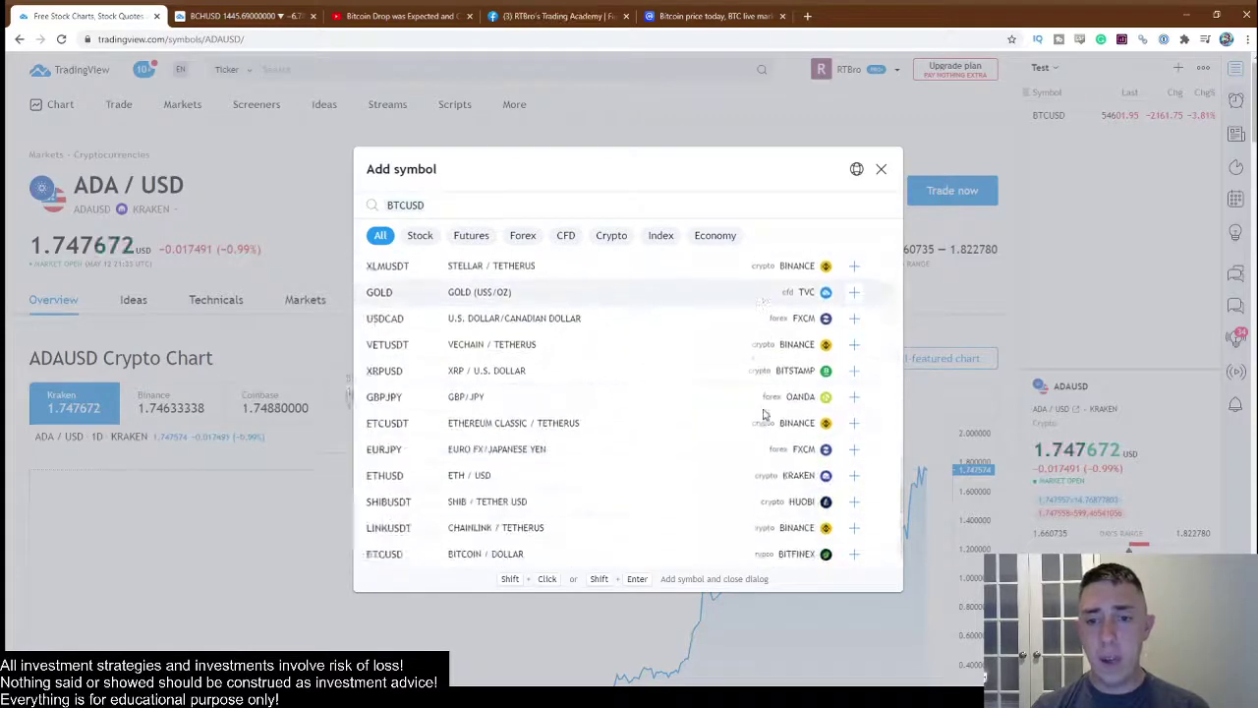
scroll(792, 489, down, 1)
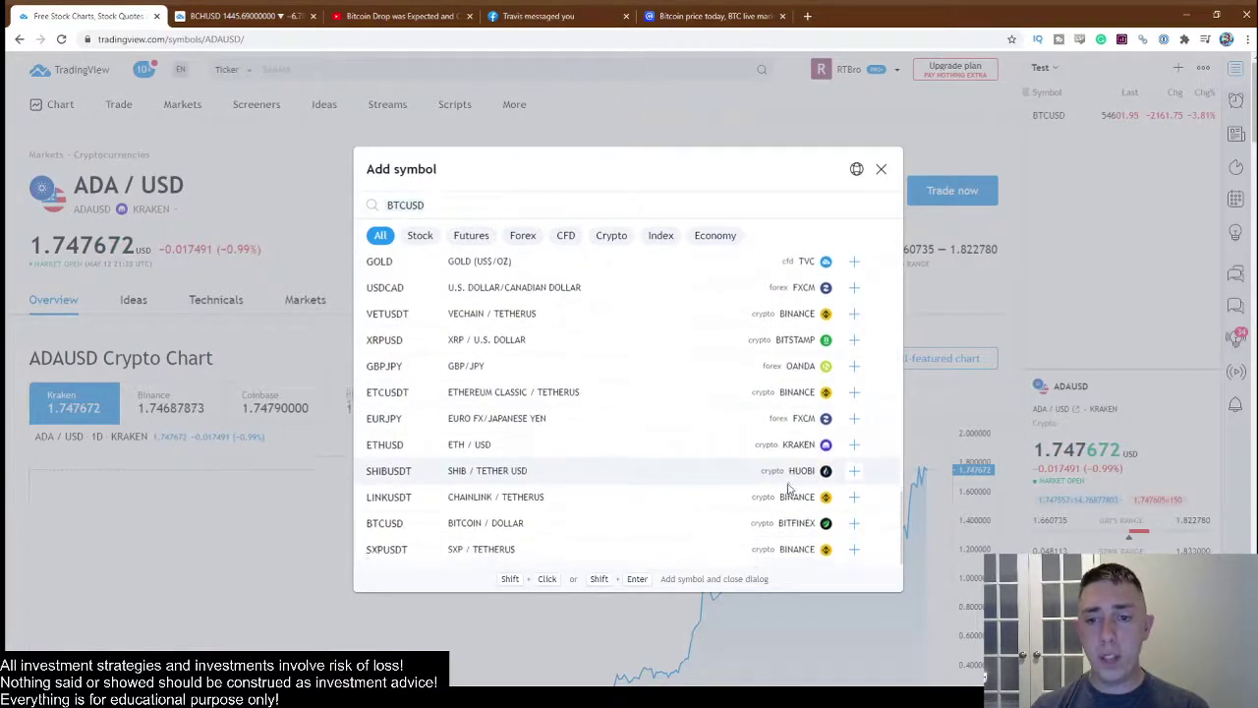
scroll(751, 324, up, 2)
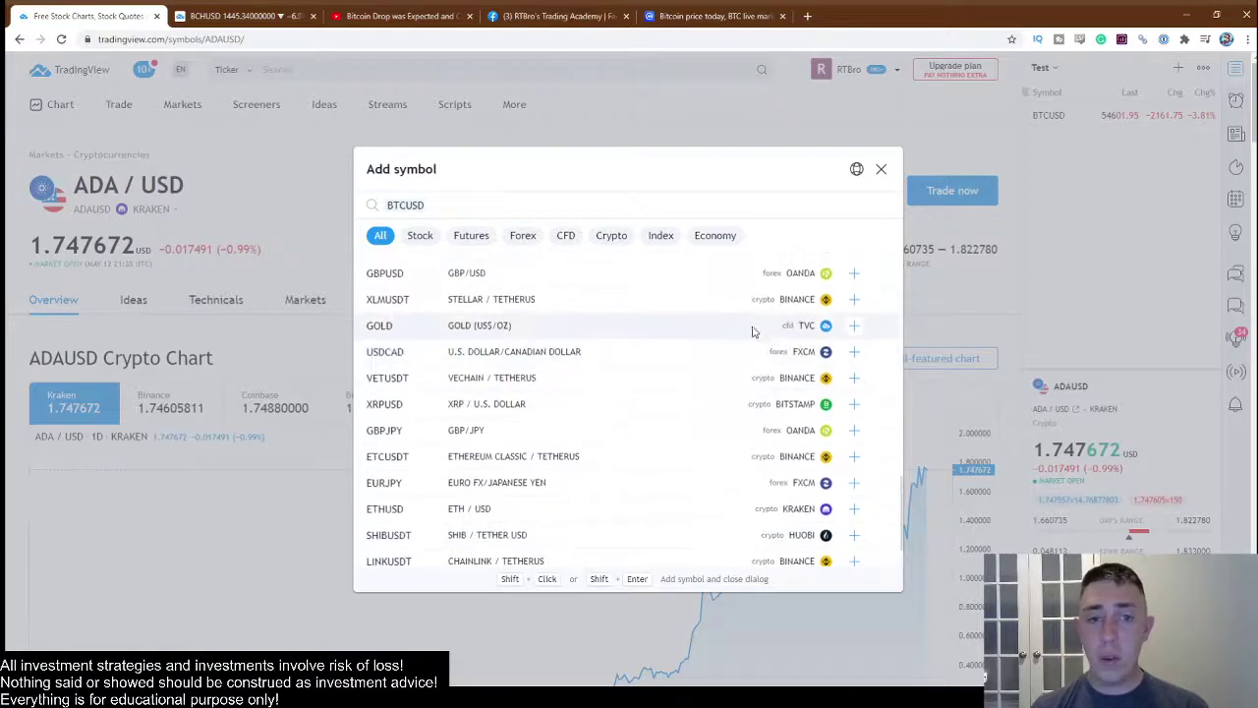
scroll(781, 352, up, 10)
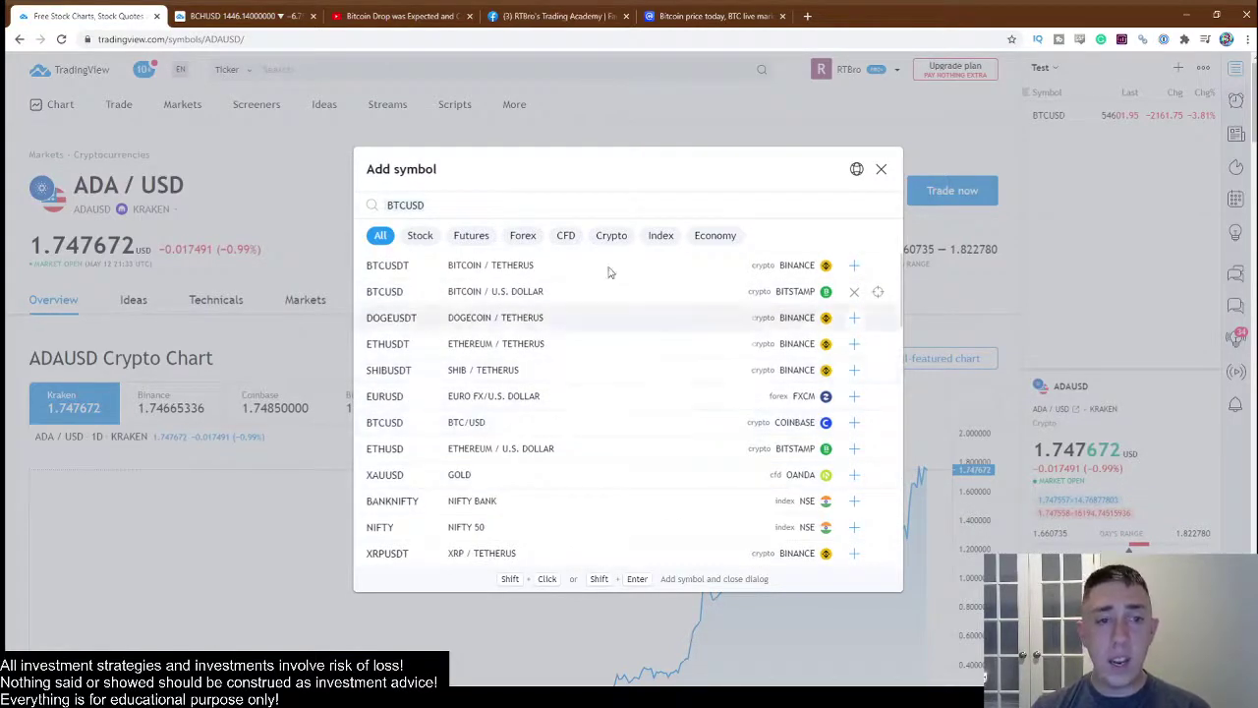
click(593, 204)
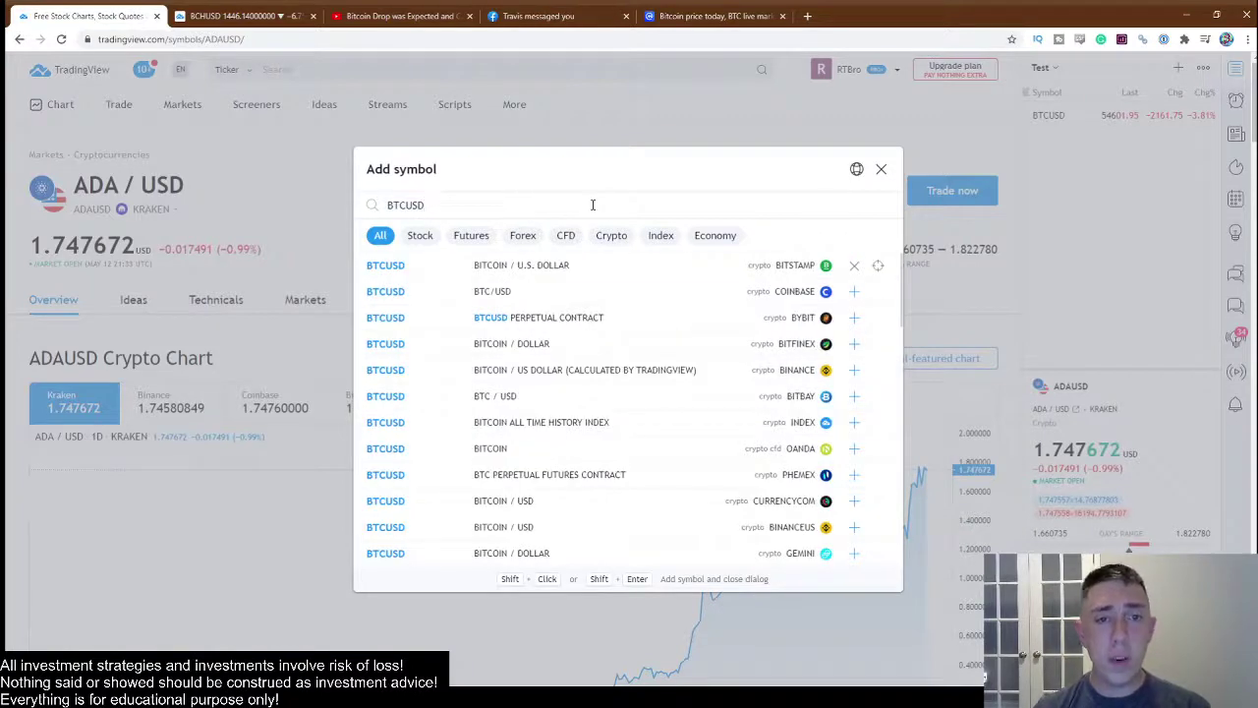
click(855, 317)
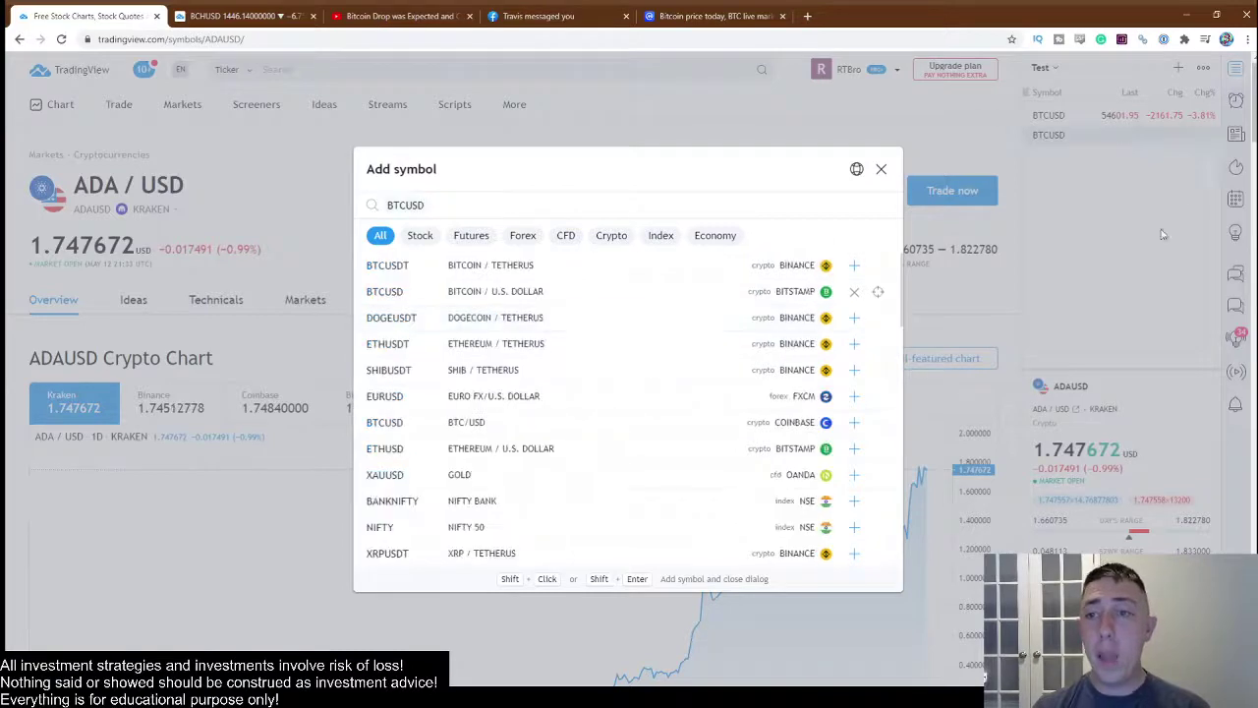
Step: View the Bybit and Bitstamp BTCUSD overviews from the Test watchlist and open the full-featured chart for the Bitstamp symbol
click(1118, 132)
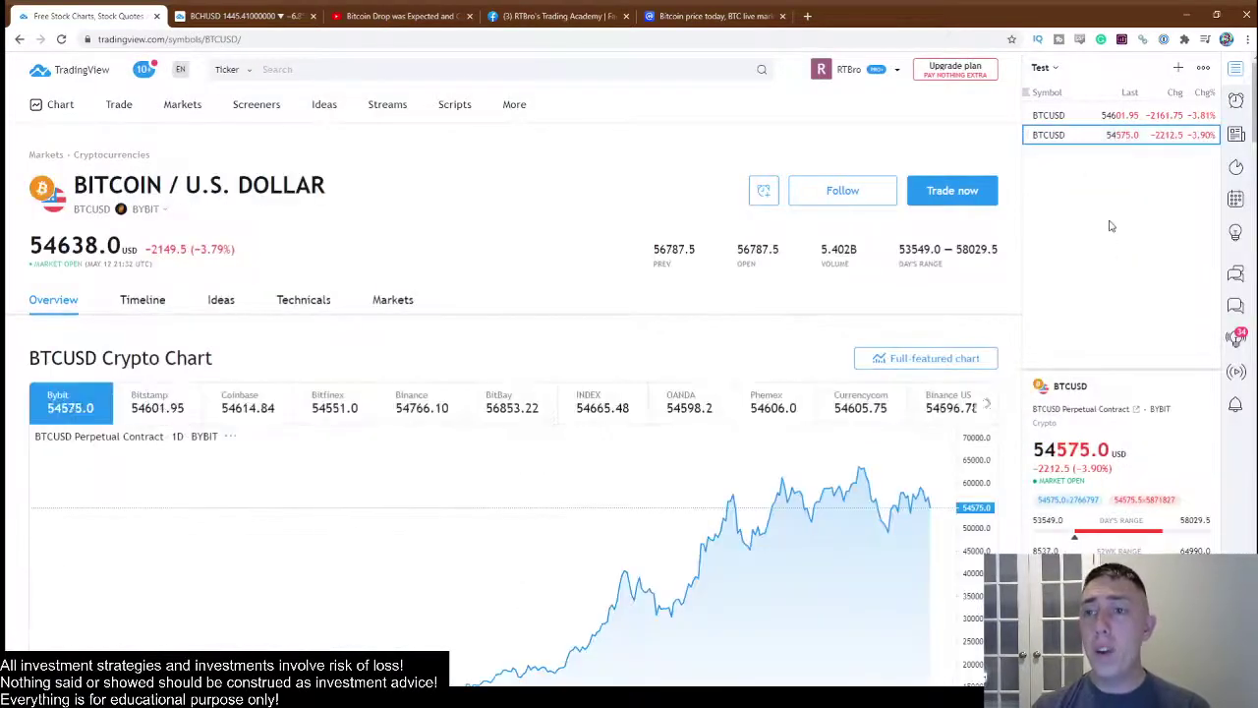
click(1096, 135)
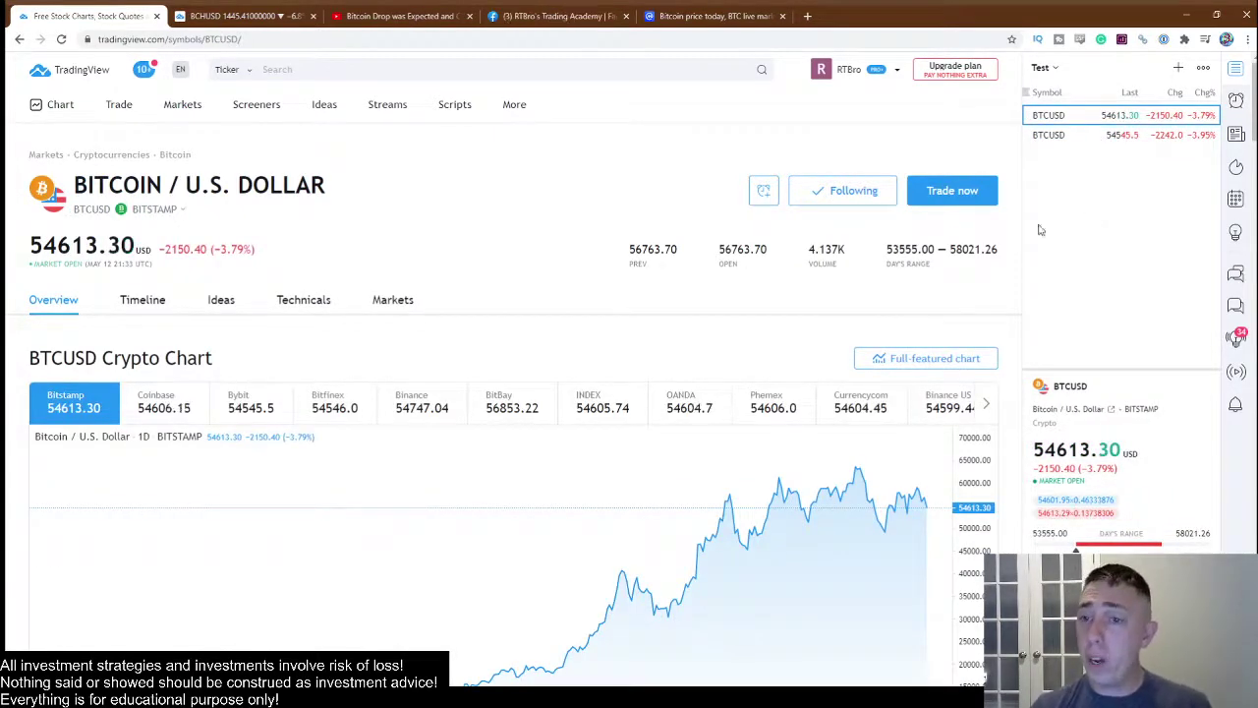
click(983, 361)
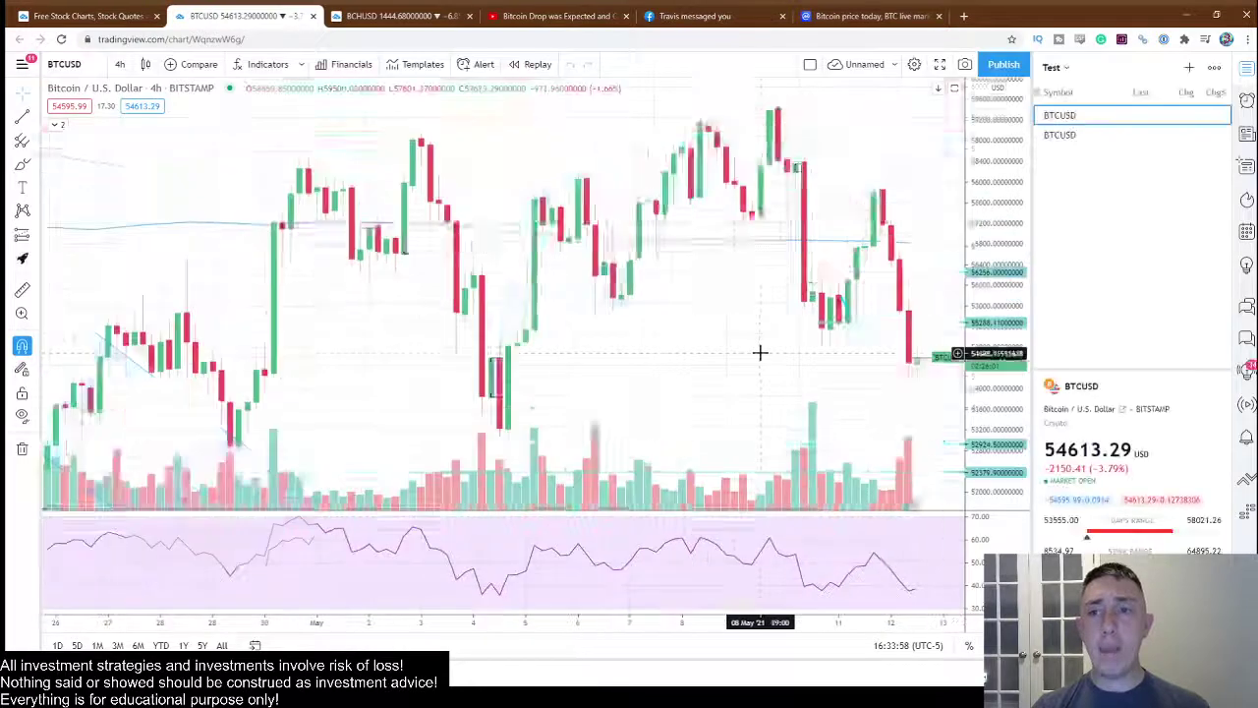
scroll(467, 256, down, 3)
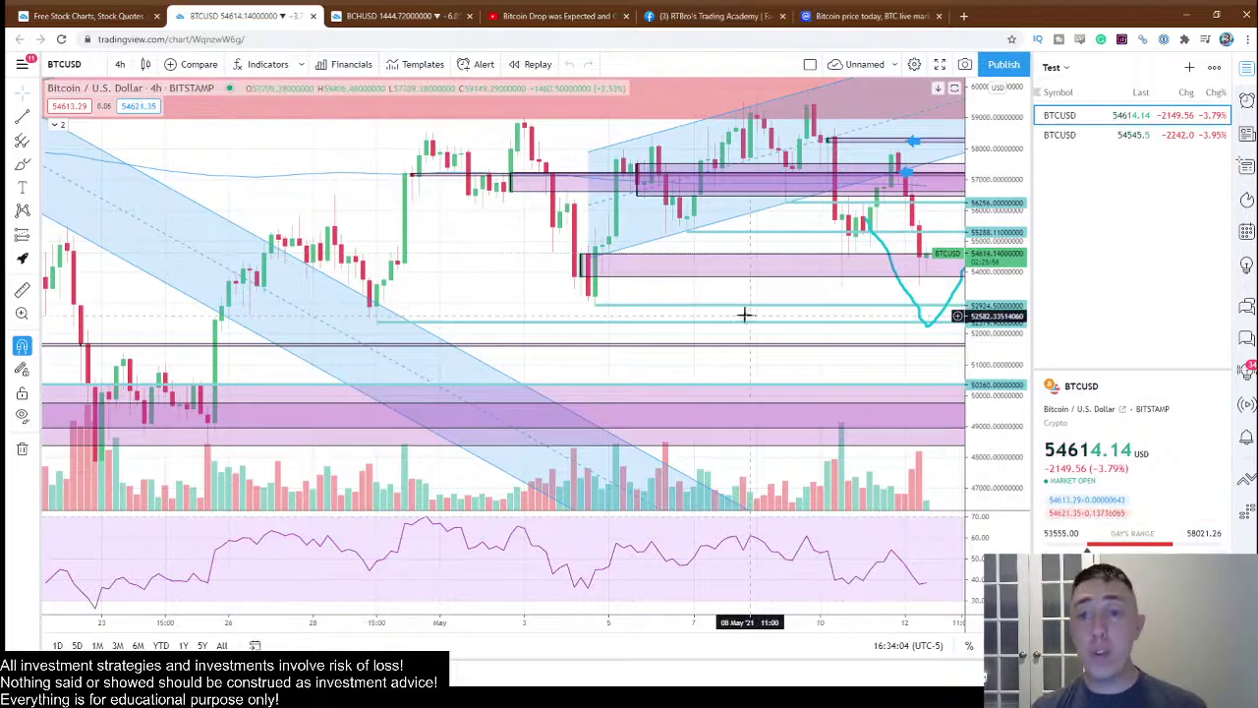
Step: Select the Bybit BTCUSD symbol on the overview page, open its full-featured chart and examine its price history
click(51, 14)
click(1058, 138)
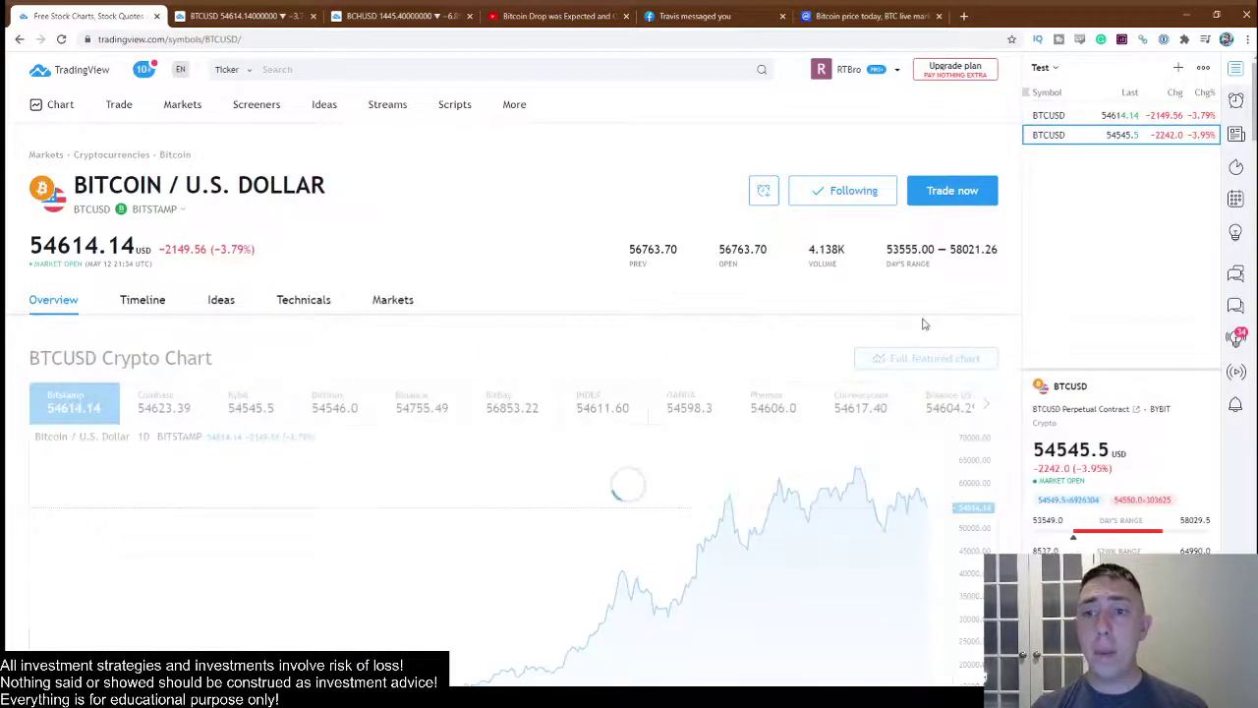
click(963, 358)
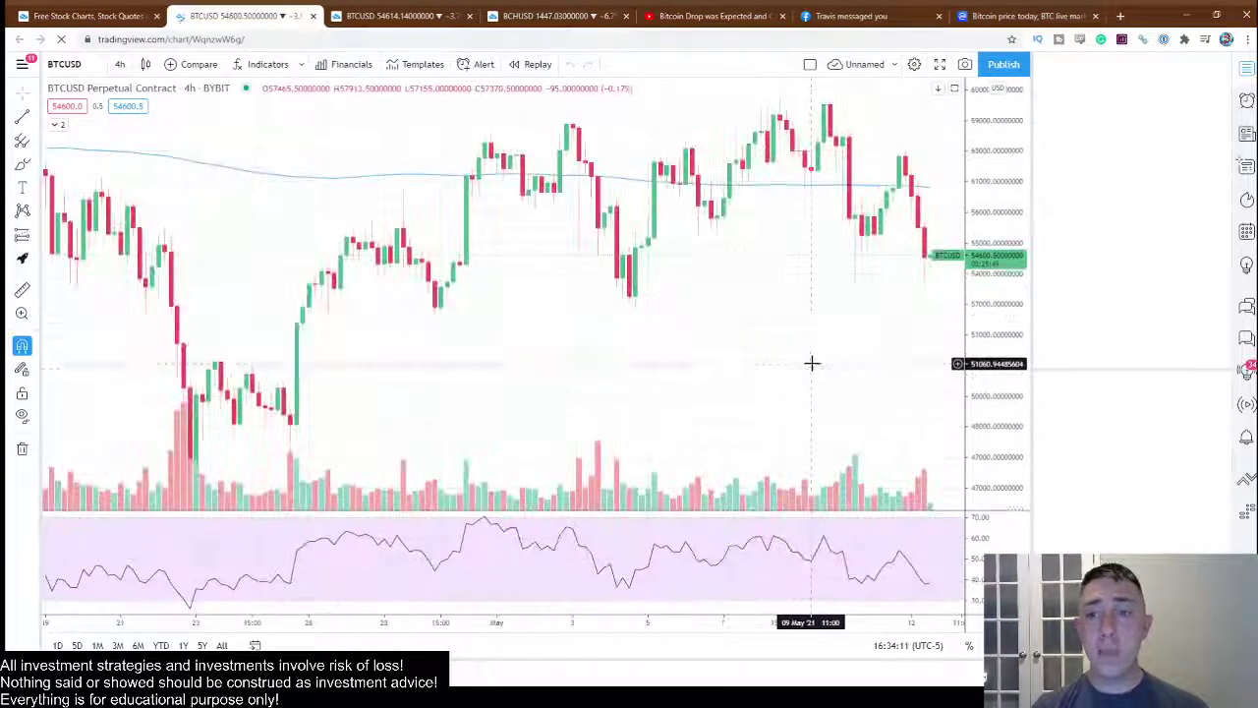
scroll(410, 318, down, 3)
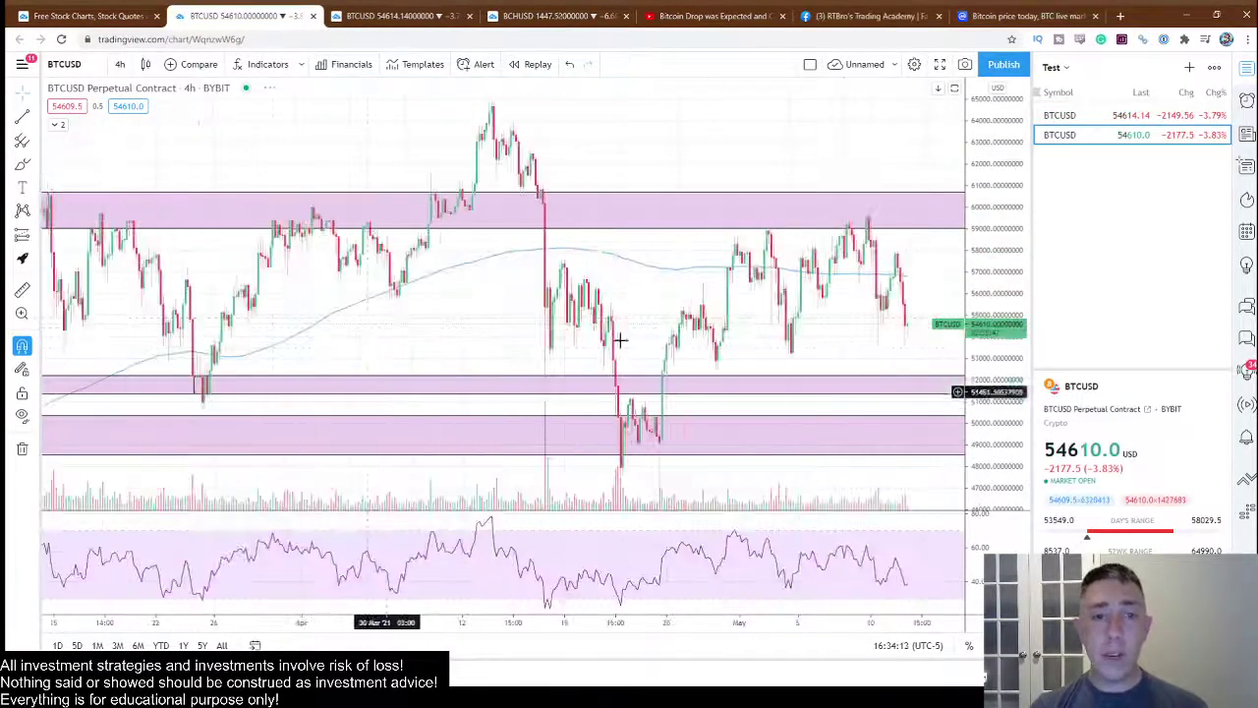
scroll(589, 345, down, 2)
scroll(603, 360, up, 4)
drag(783, 383, 688, 337)
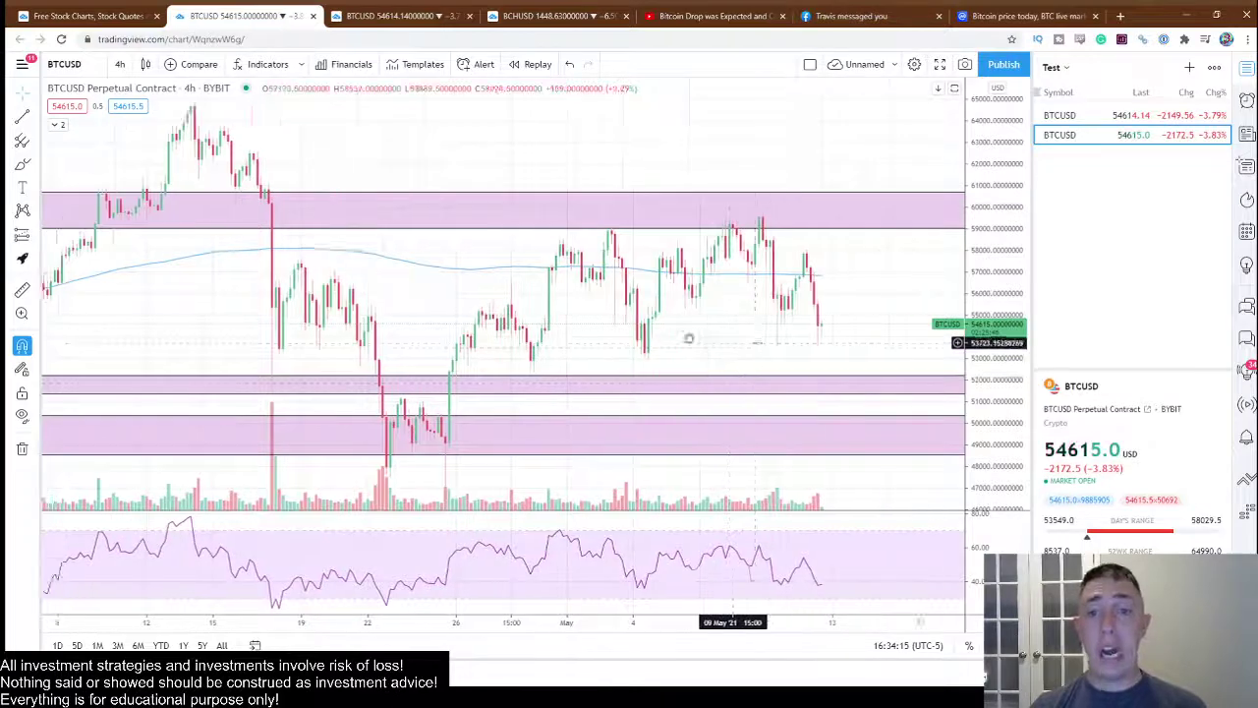
scroll(698, 345, up, 3)
scroll(632, 340, down, 3)
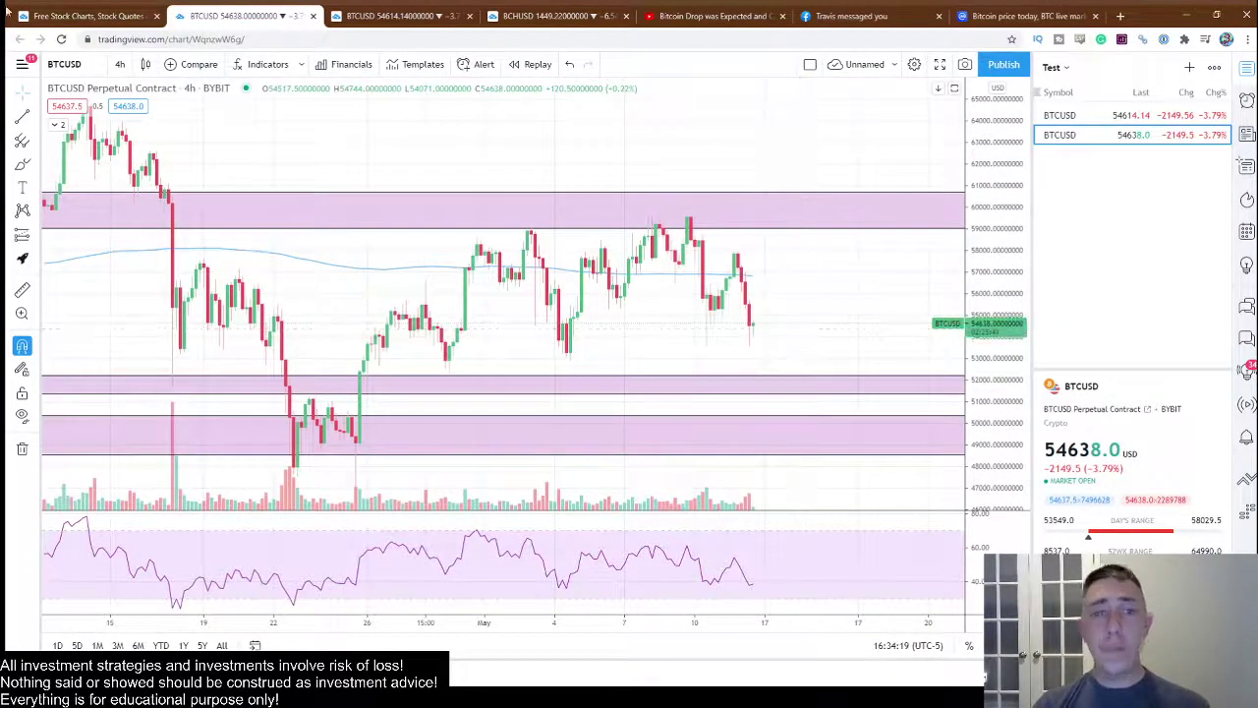
Step: Compare the most recent candles on the Bitstamp and Bybit BTCUSD charts by alternating between the two chart tabs
click(92, 10)
click(236, 16)
click(393, 16)
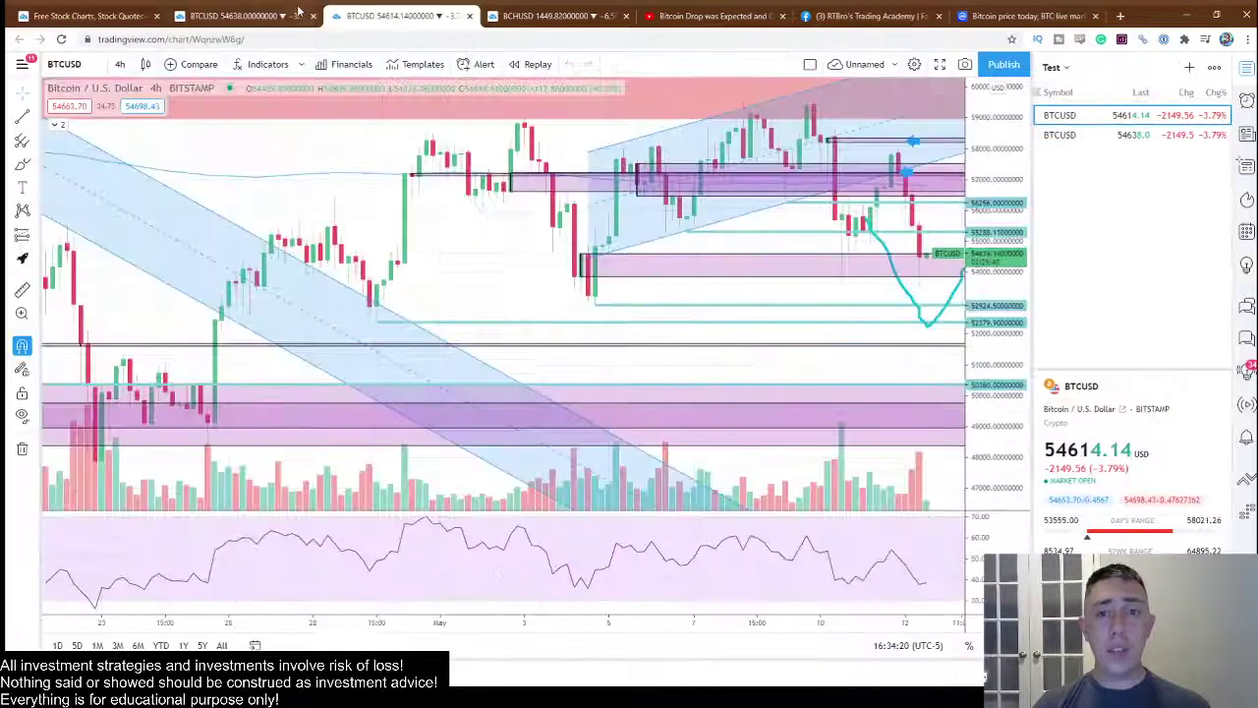
drag(509, 281, 309, 291)
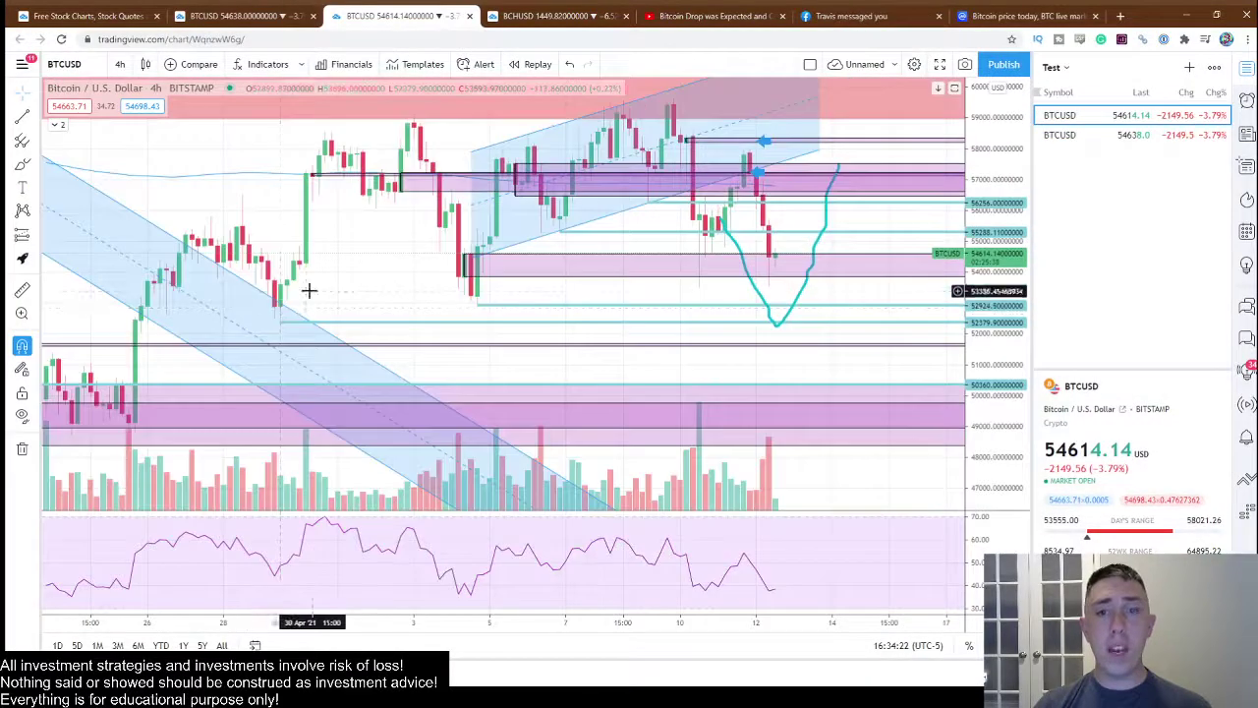
click(207, 12)
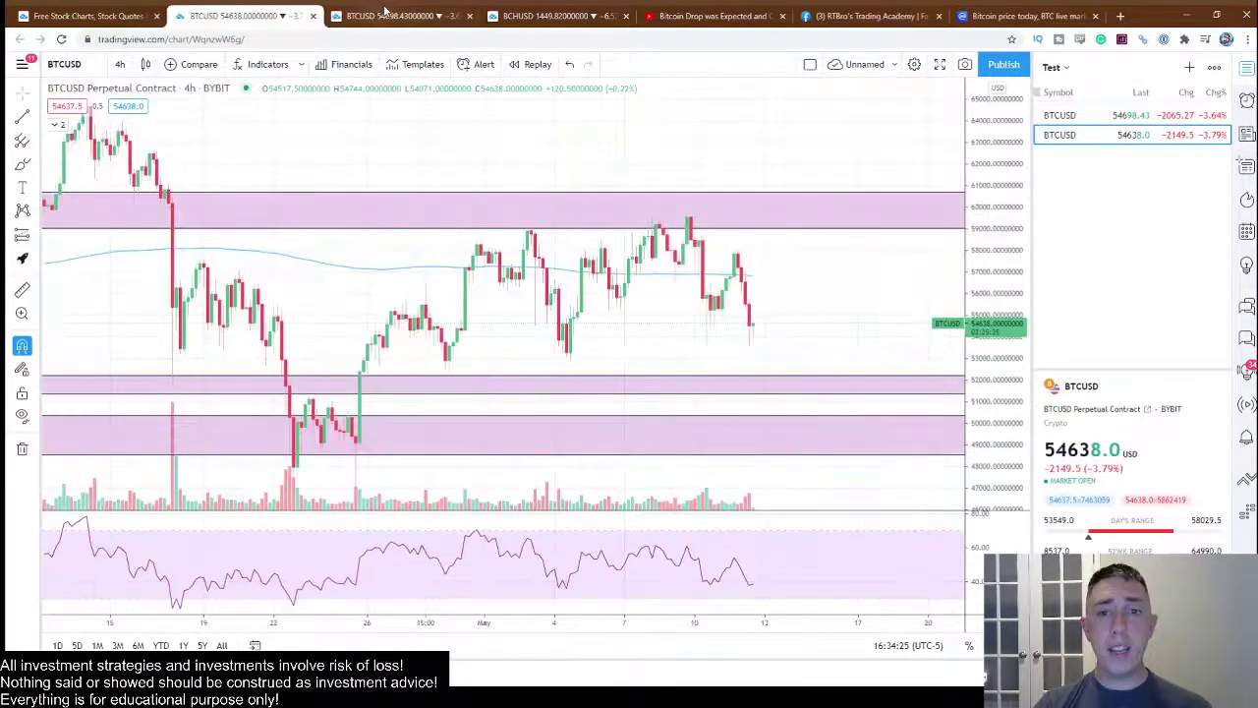
click(386, 11)
click(288, 12)
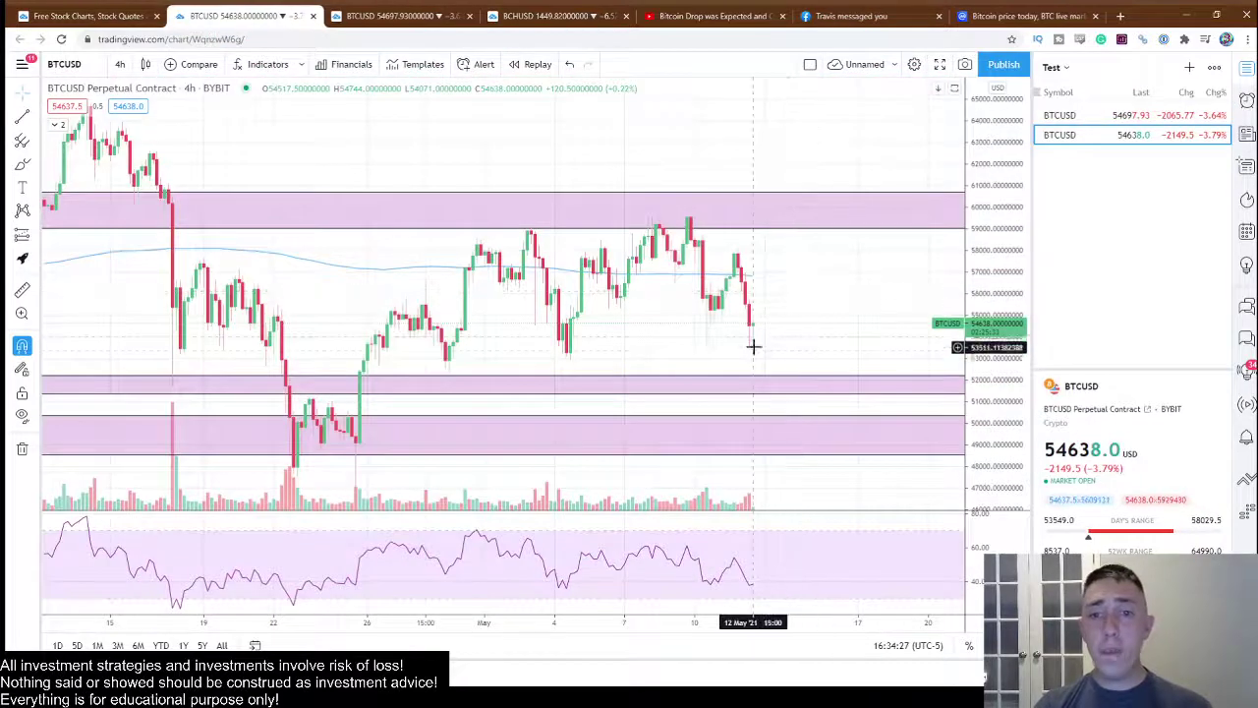
click(396, 11)
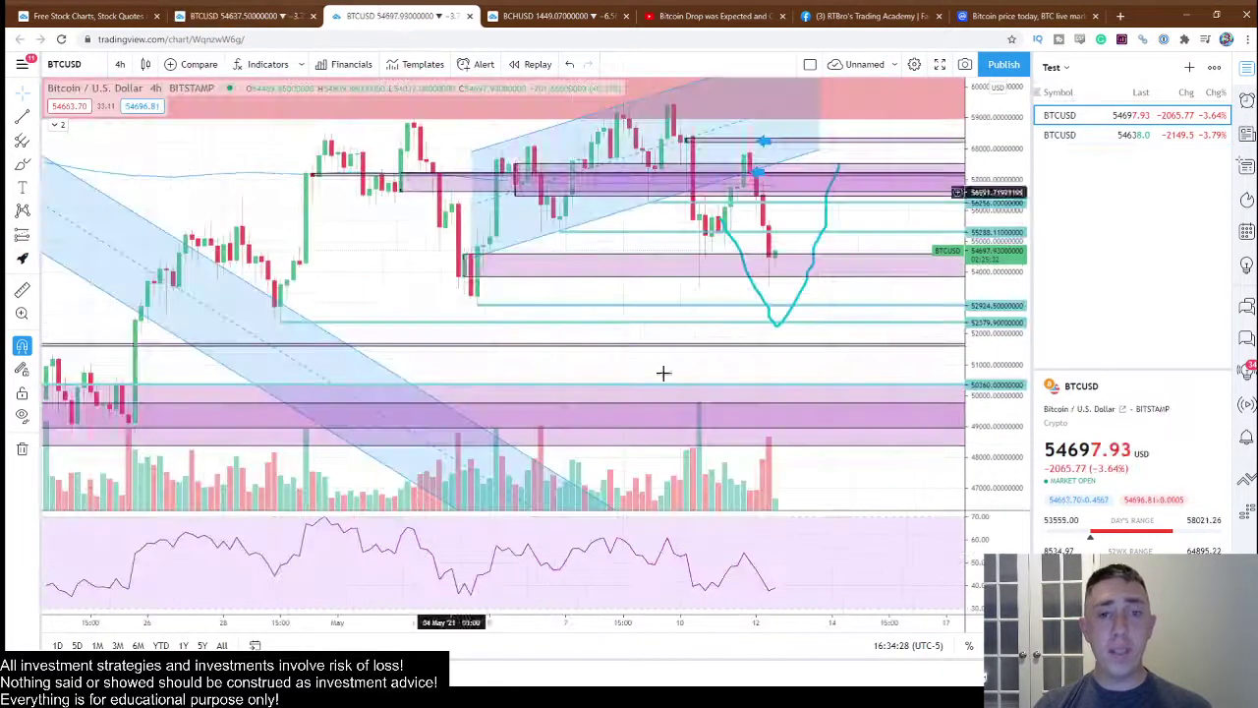
Step: Compare the trading volume around the mid-April price drop on the Bybit and Bitstamp BTCUSD charts
click(216, 12)
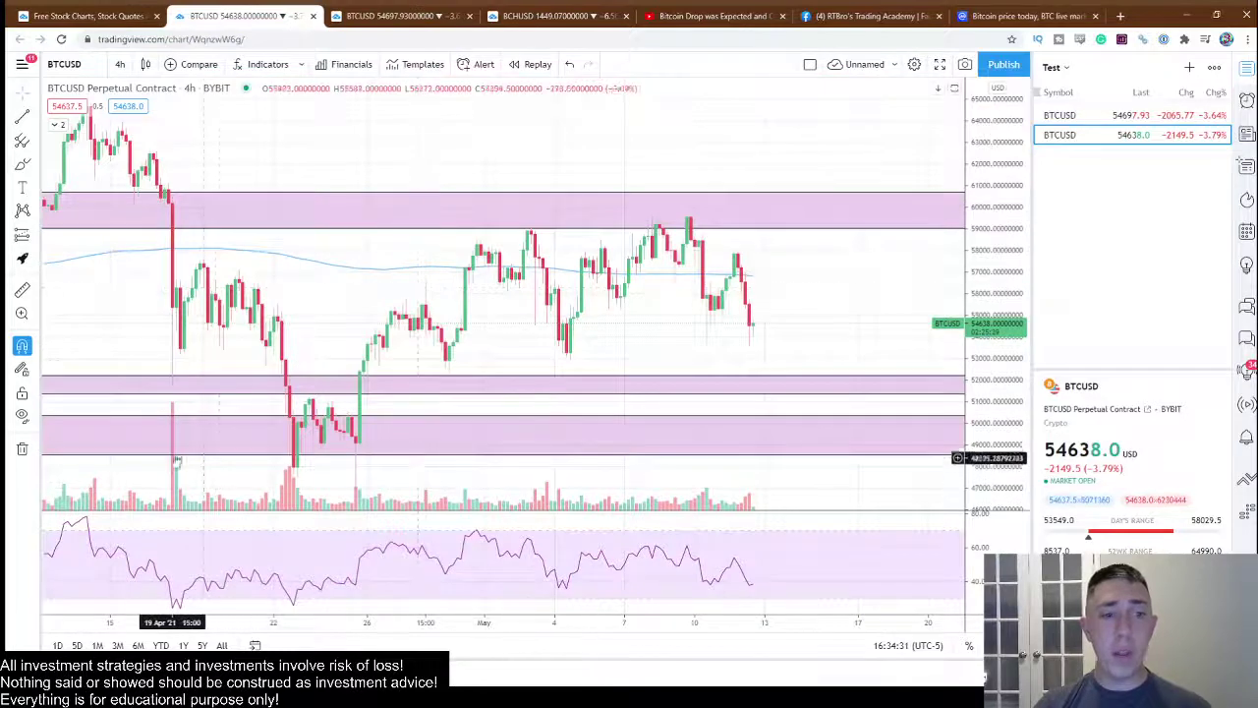
click(425, 10)
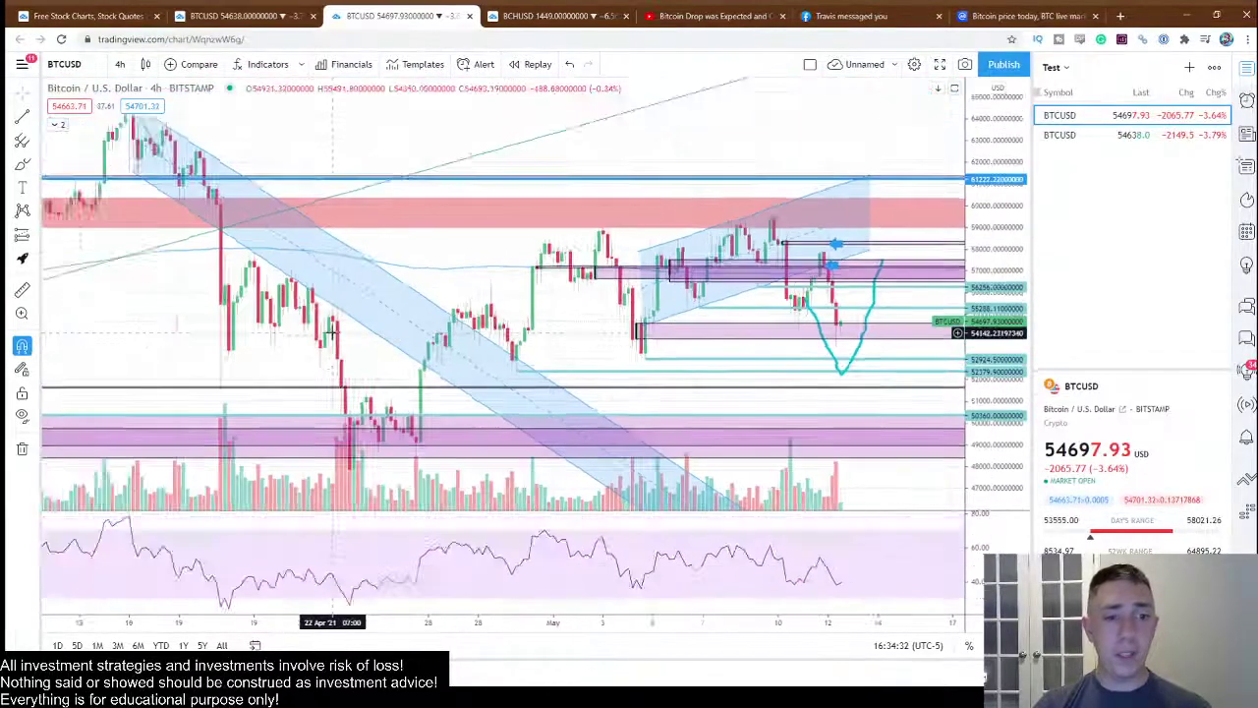
click(236, 14)
click(363, 13)
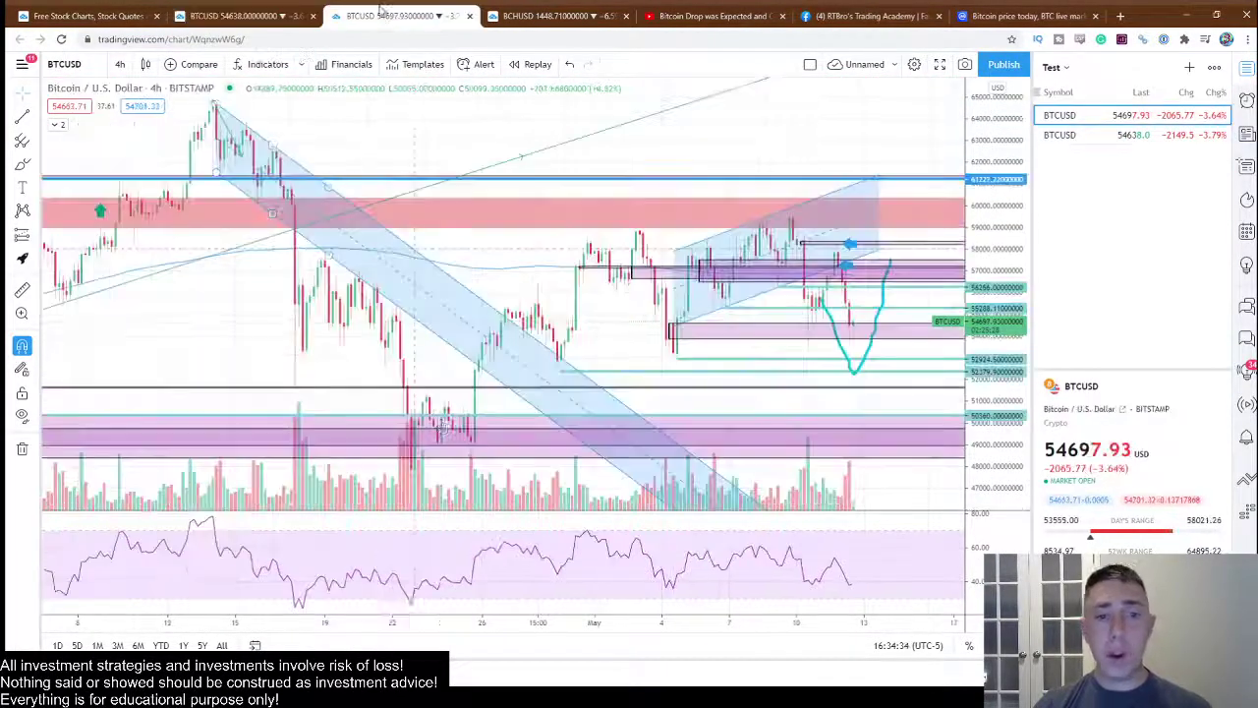
click(218, 10)
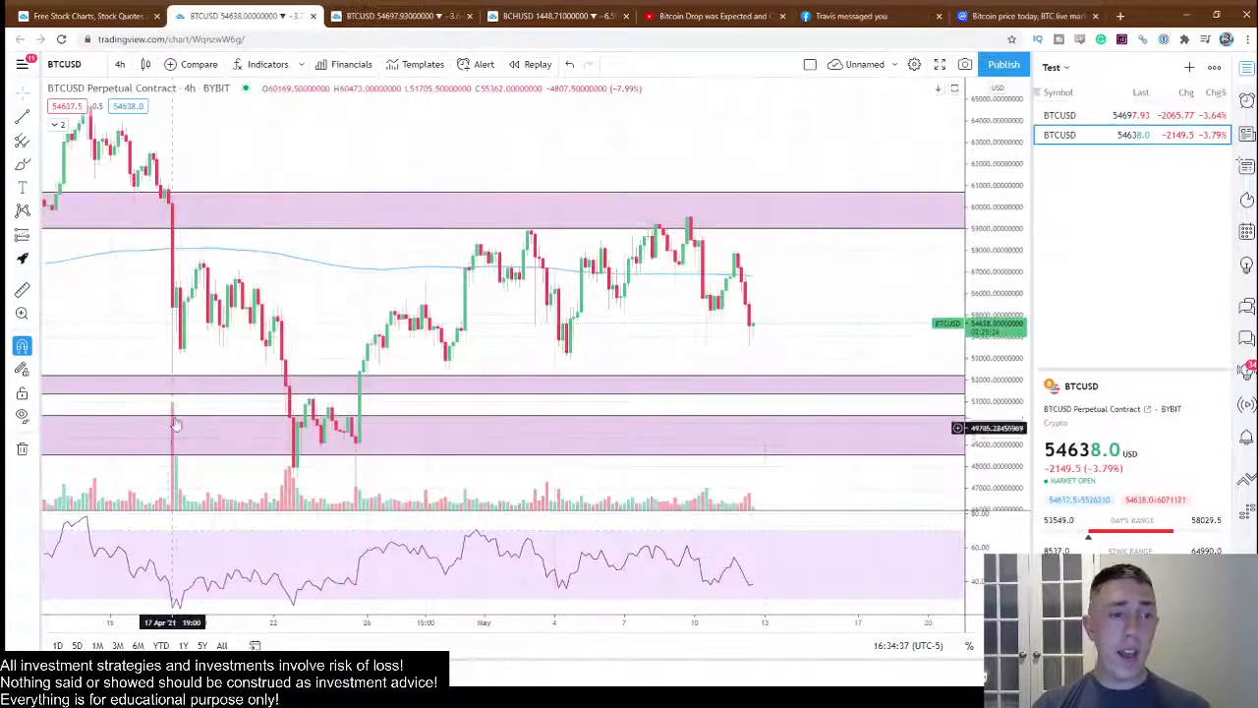
click(364, 11)
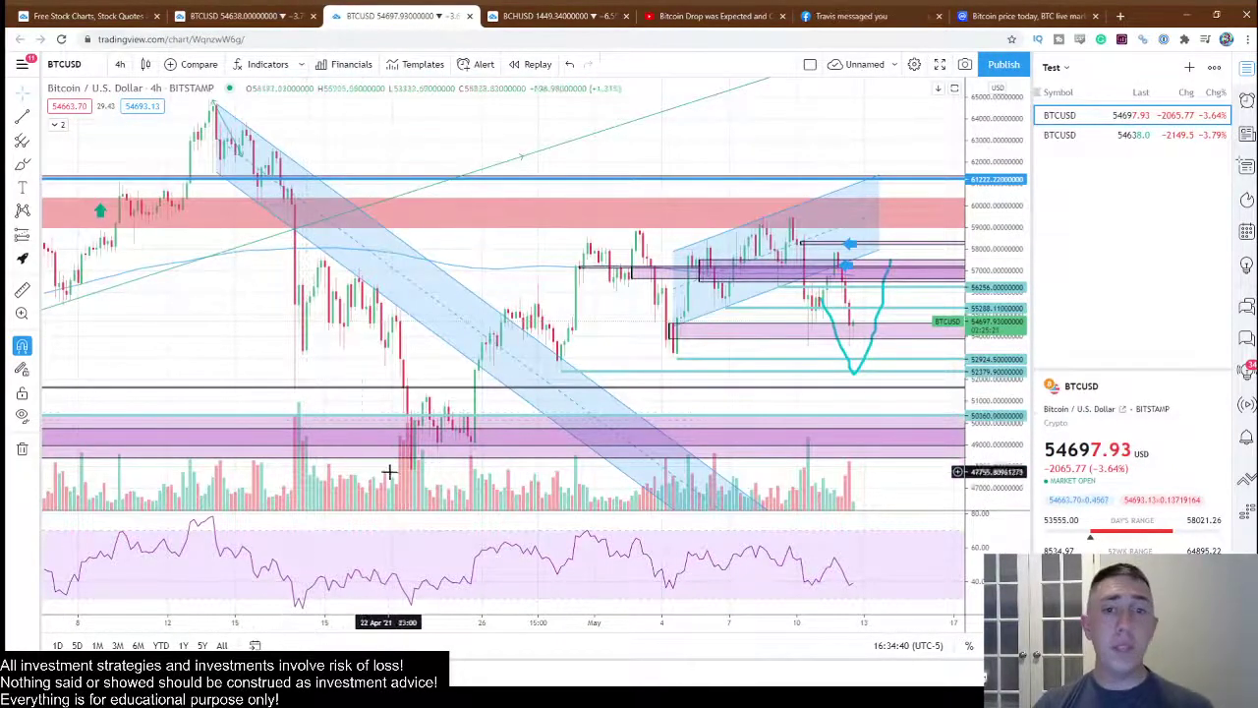
Step: Check the Bybit and Bitstamp BTCUSD charts against each other once more and close the Bitstamp chart tab
click(236, 13)
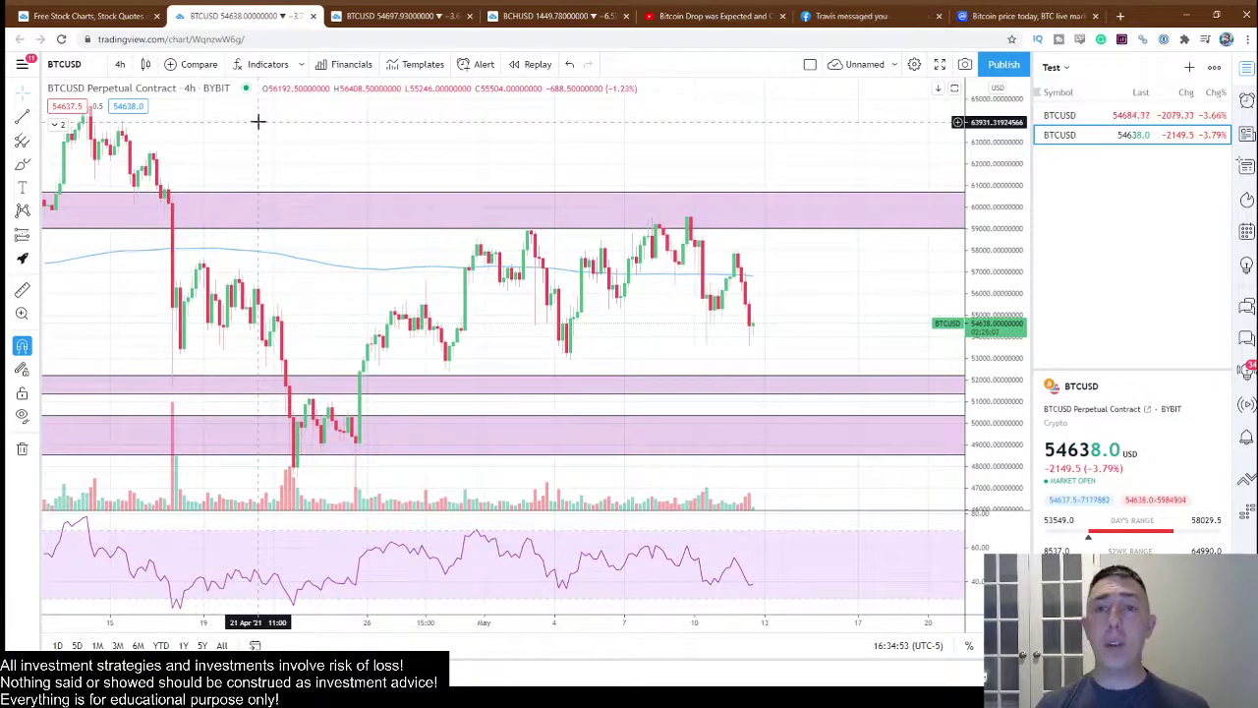
click(390, 17)
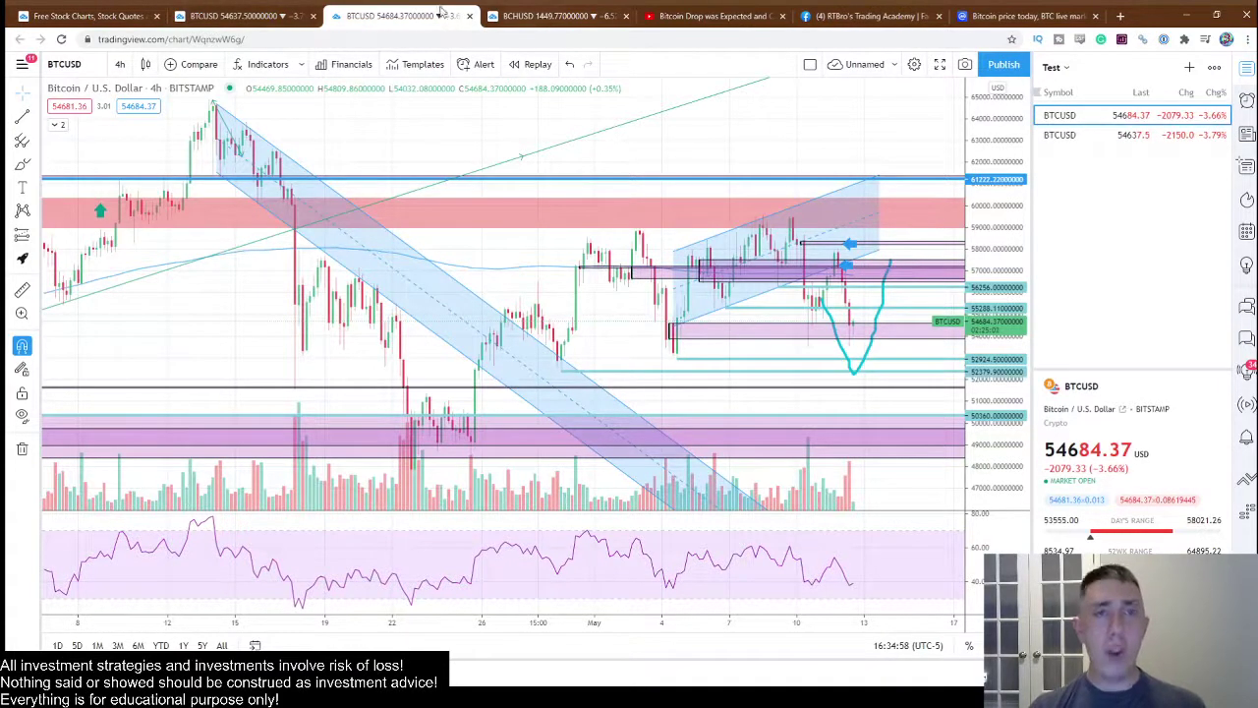
click(211, 12)
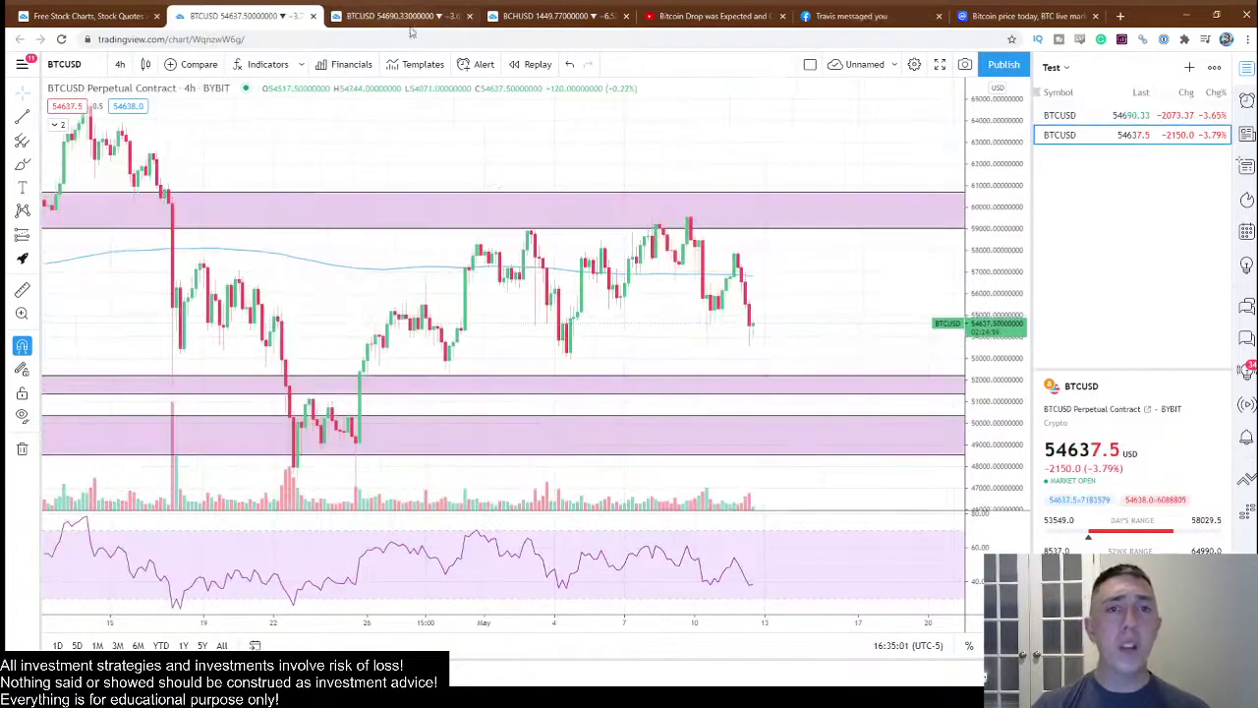
click(468, 15)
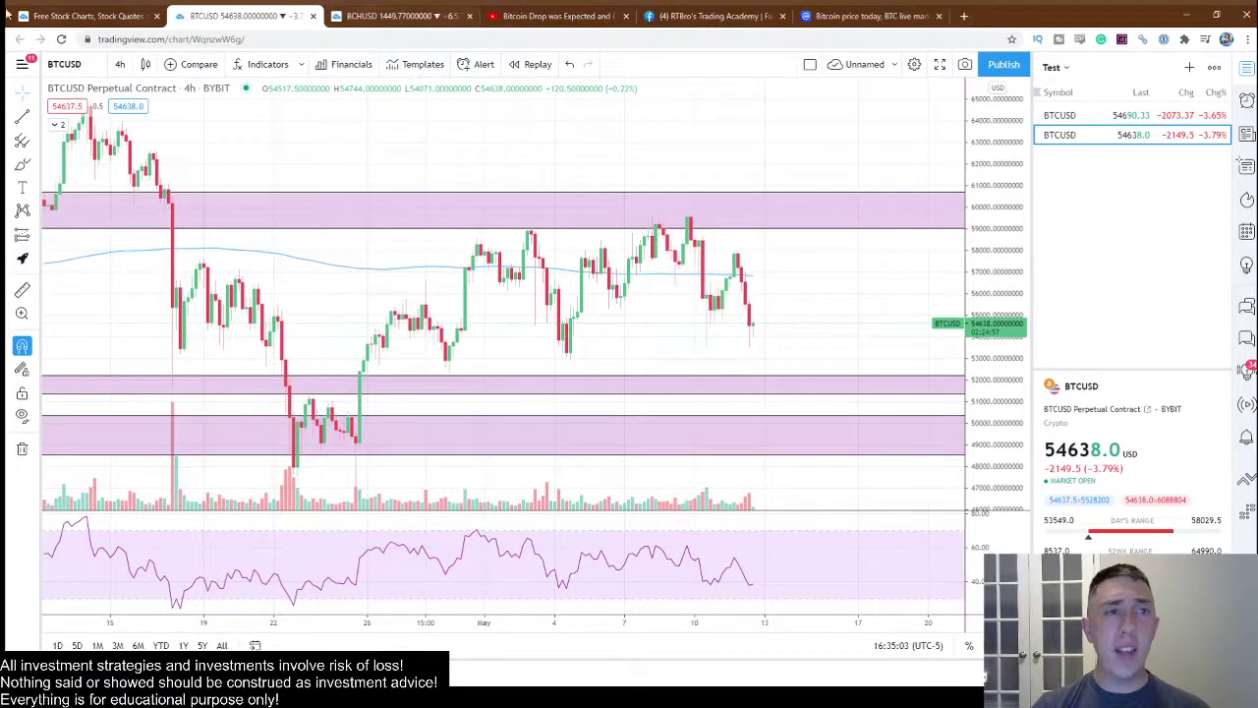
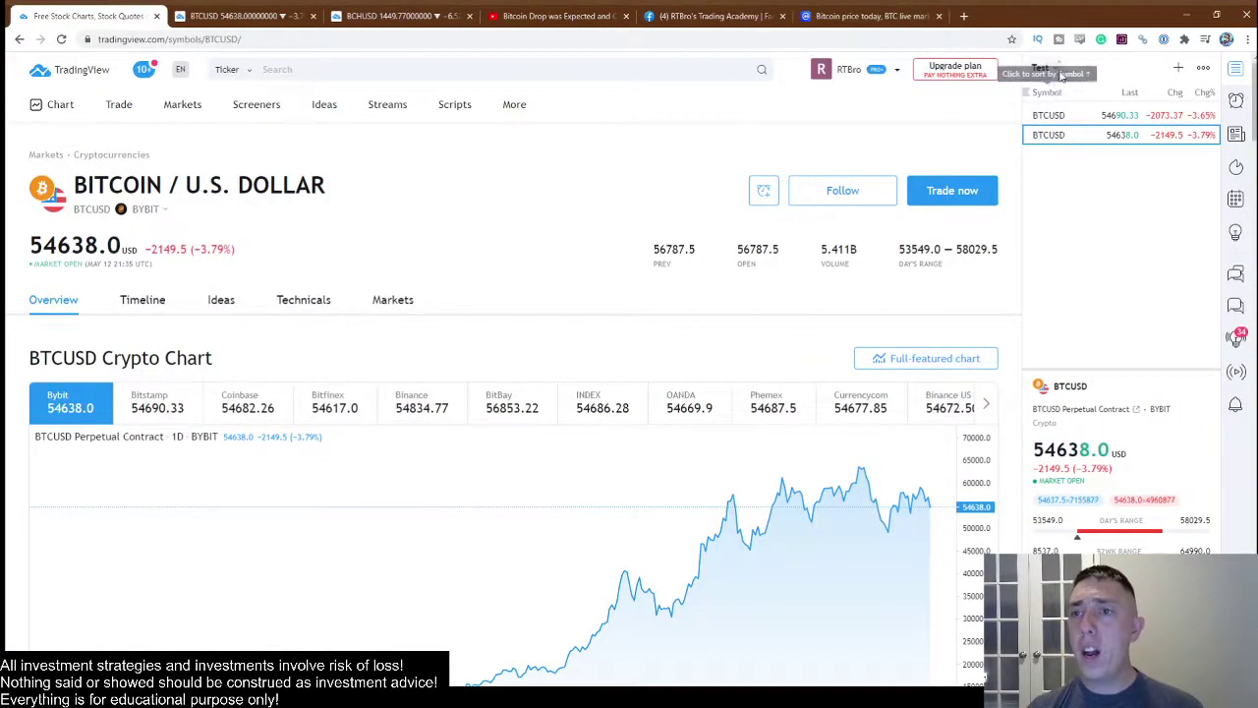
Step: Return to the BTCUSD overview page and review the saved watchlists and the options available for the Test list
click(1059, 66)
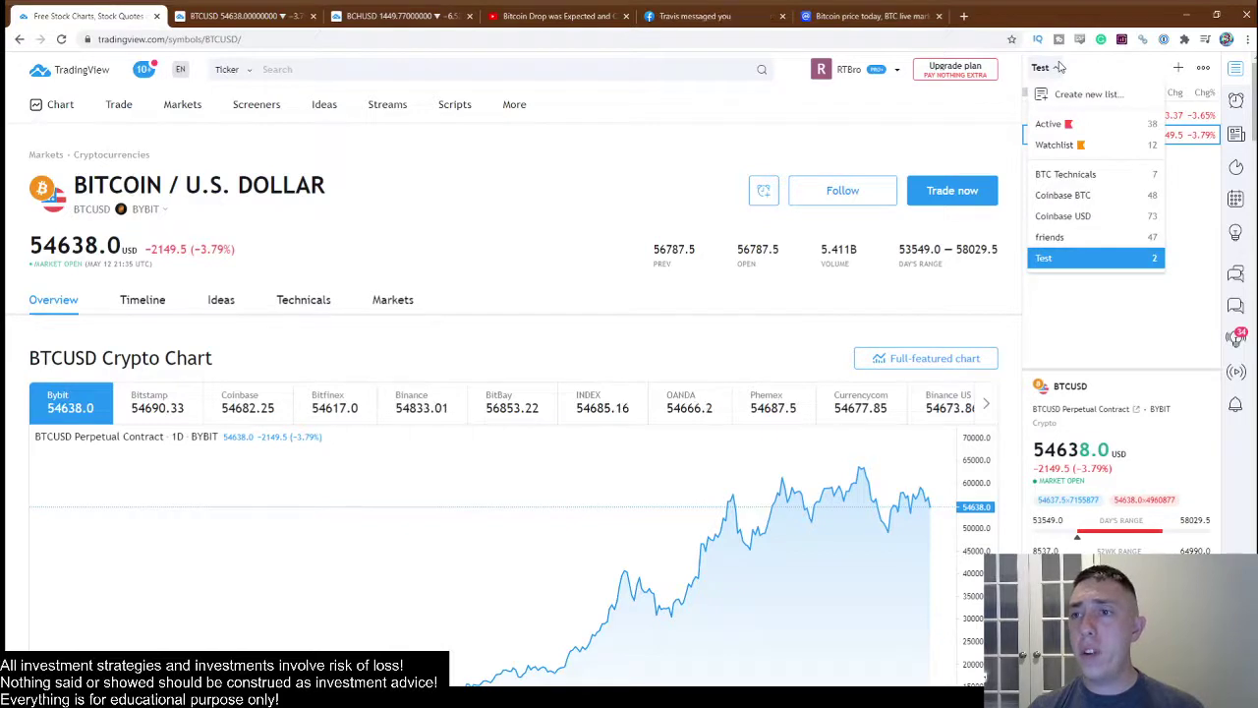
click(1058, 65)
click(1203, 69)
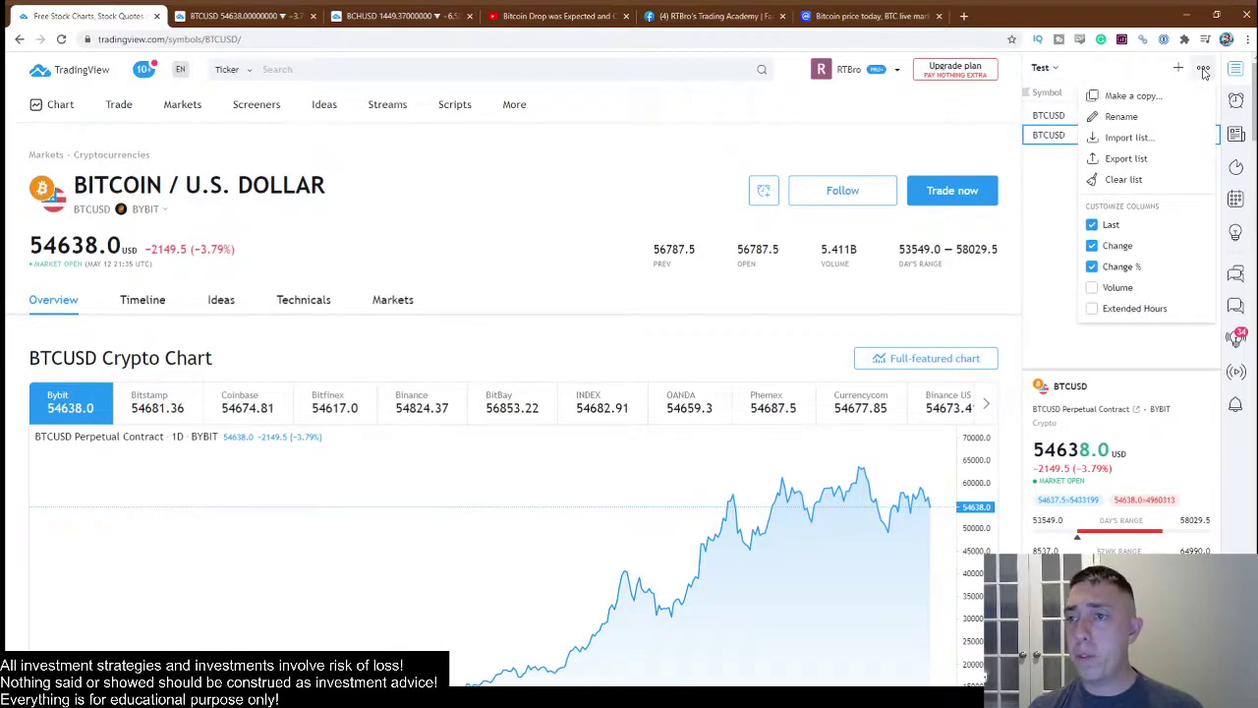
click(1203, 69)
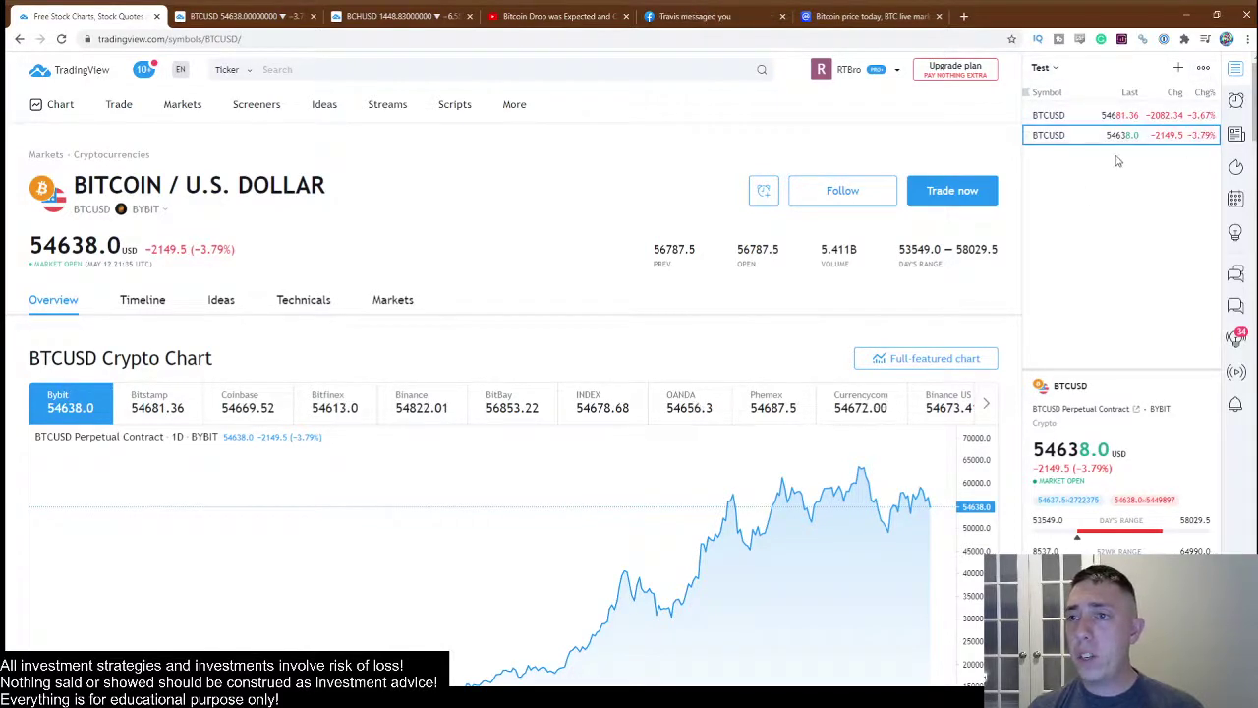
Step: Flag the first BTCUSD symbol in the Test watchlist blue and open the Blue list
click(1027, 115)
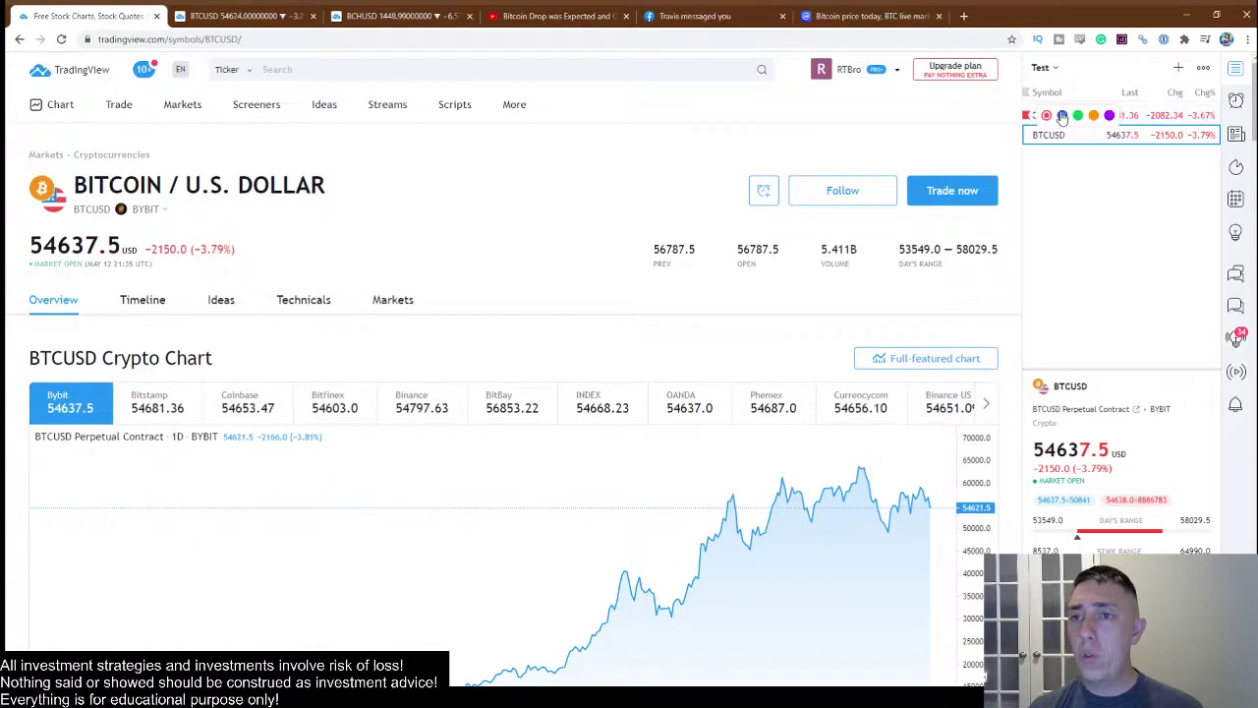
click(1051, 69)
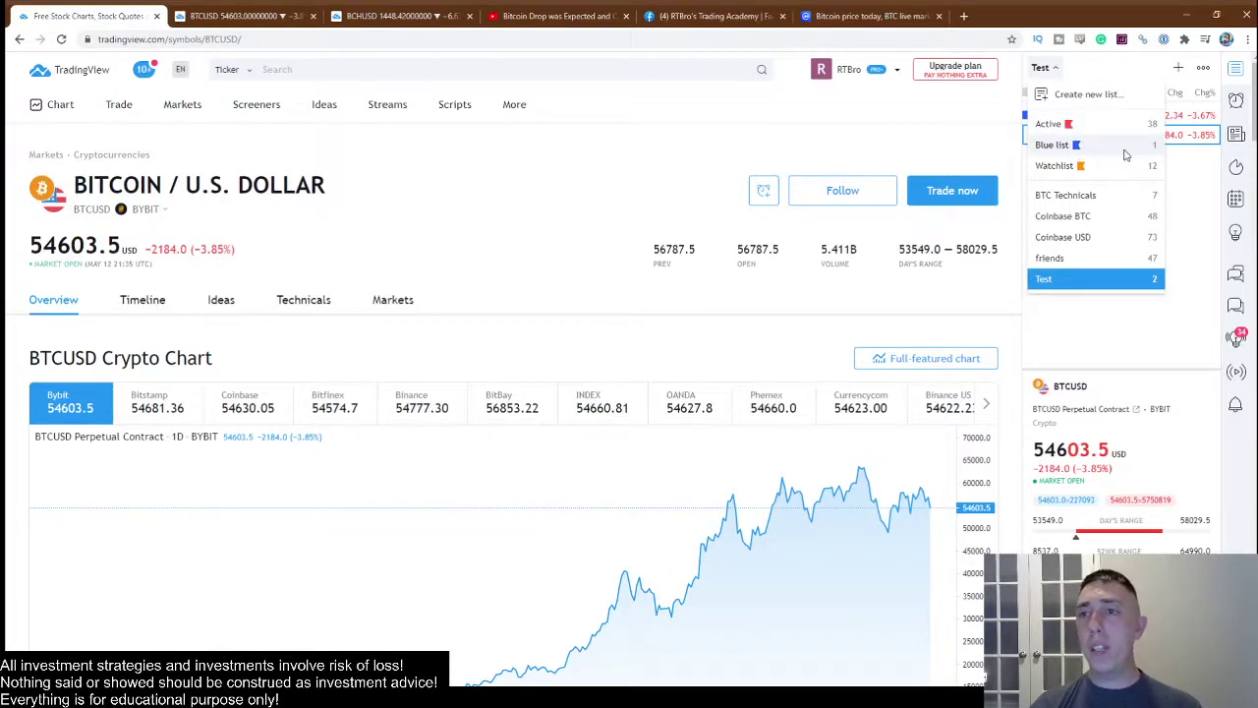
click(1054, 146)
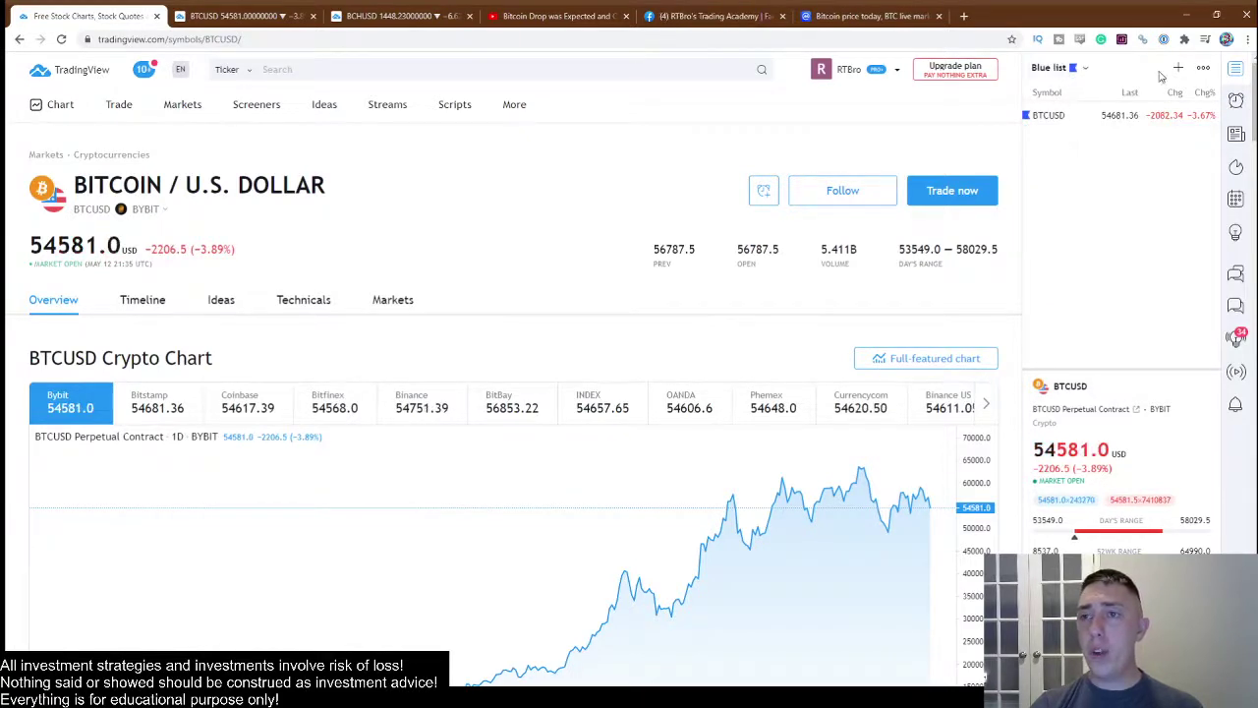
Step: Rename the Blue list as Test List
click(1203, 67)
click(1121, 112)
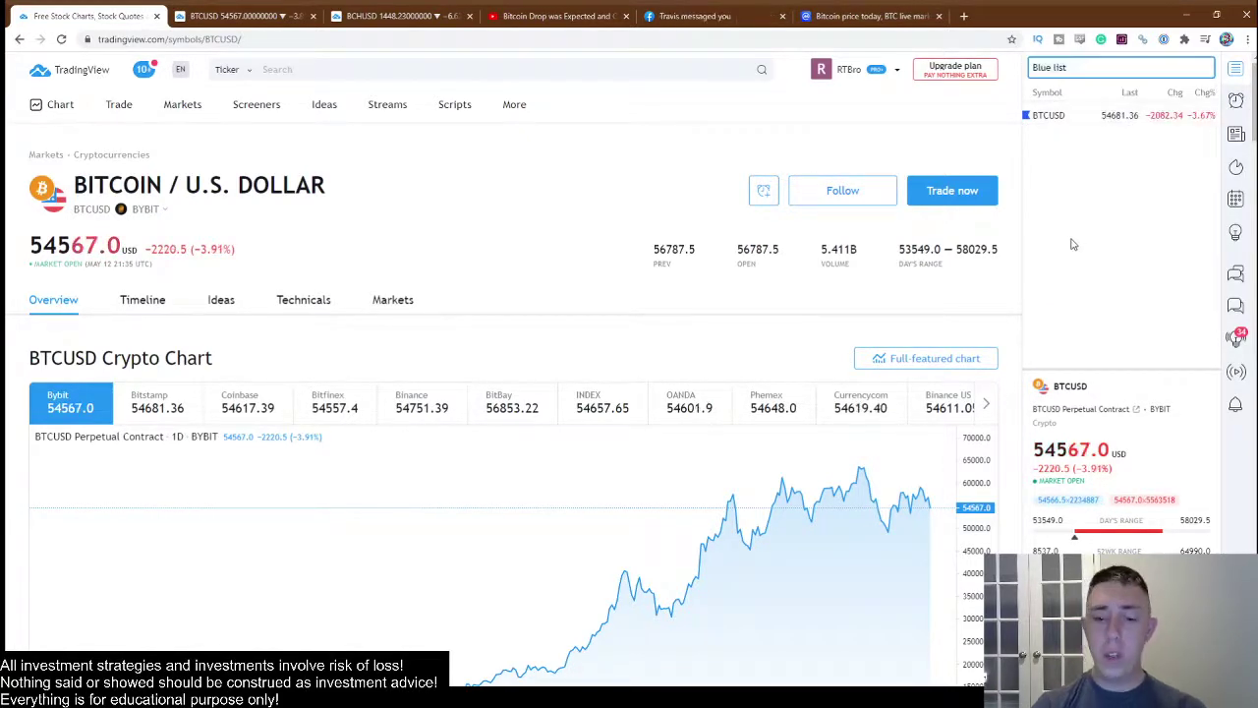
text(Test List)
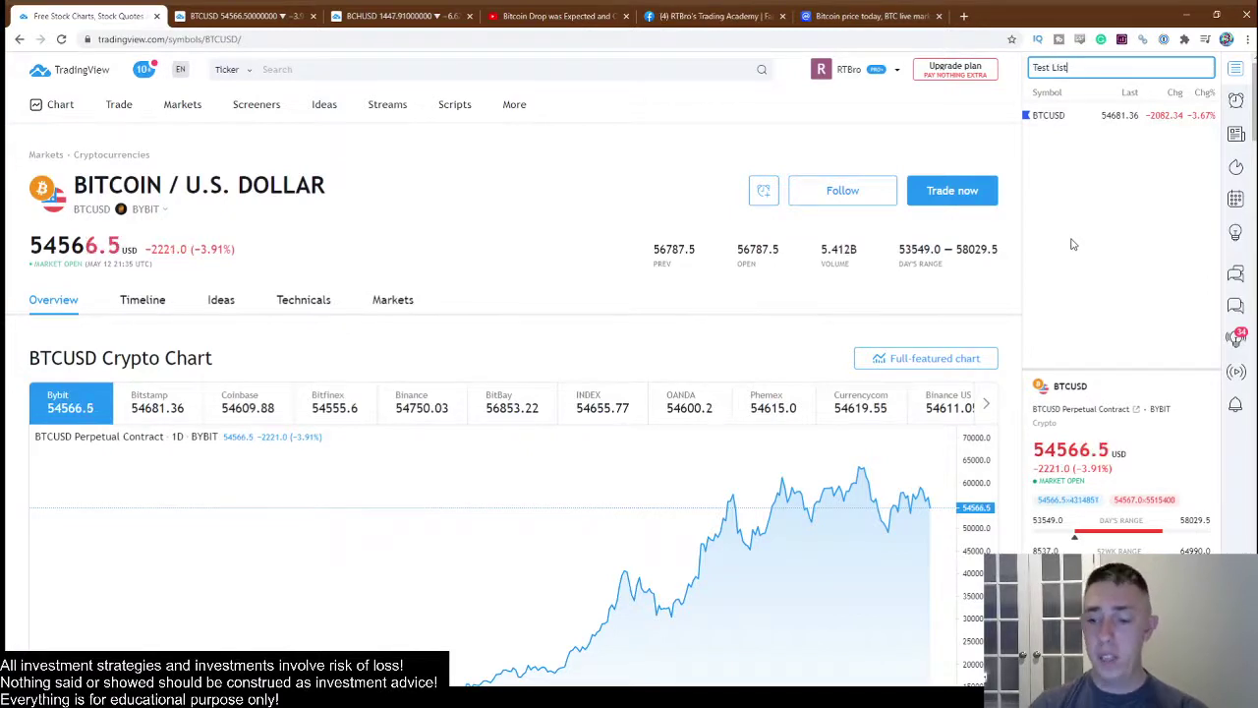
key(Return)
Step: Flag ALGOBTC blue in the Coinbase BTC watchlist and view it in the Test List
click(1082, 67)
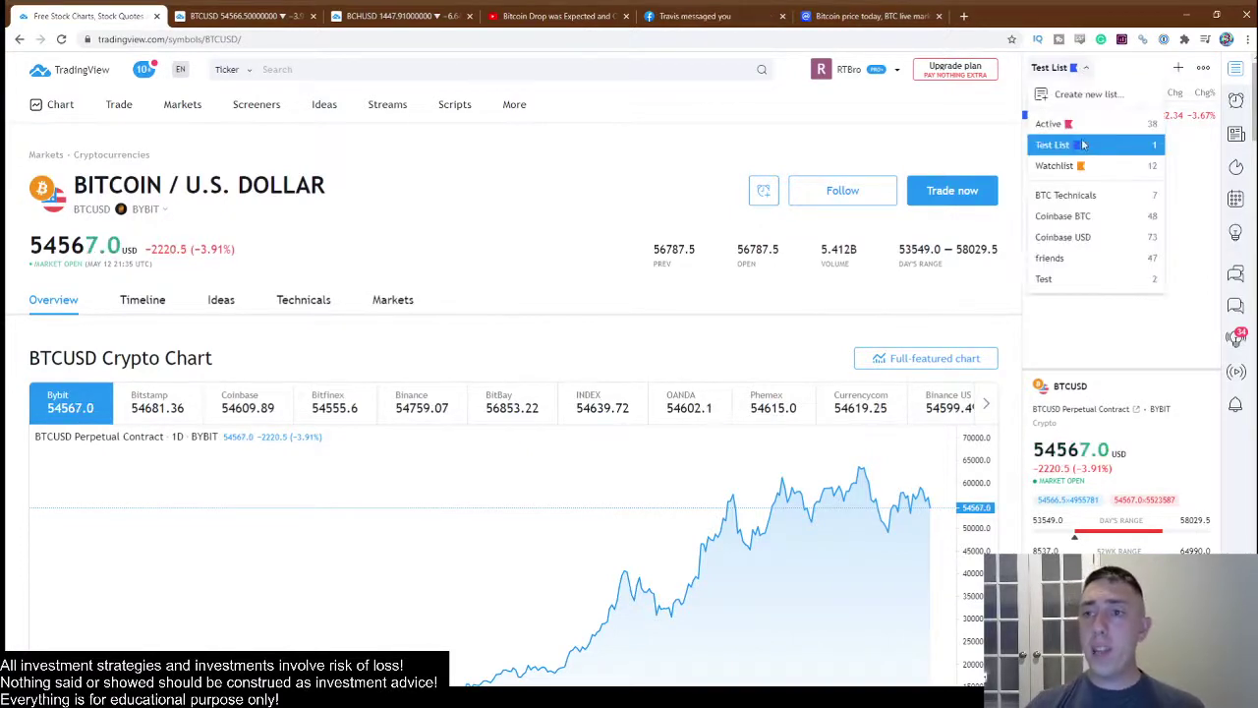
click(1063, 217)
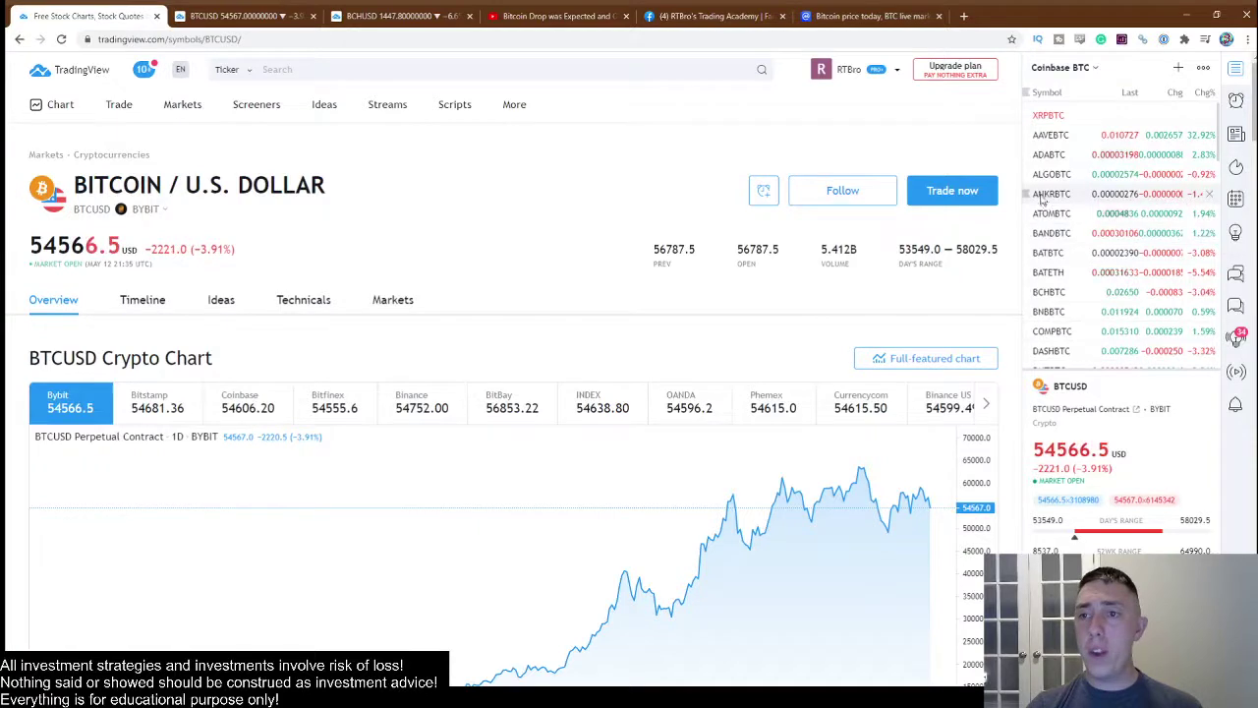
click(1026, 175)
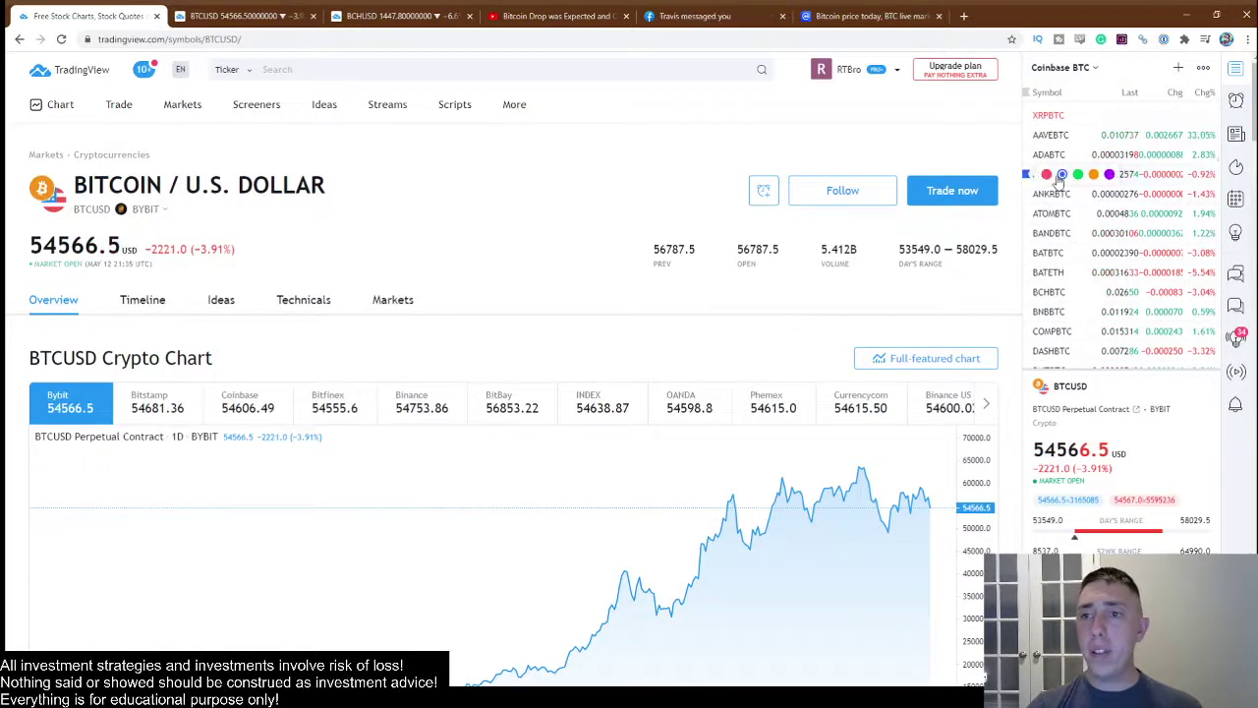
click(1059, 176)
click(1070, 68)
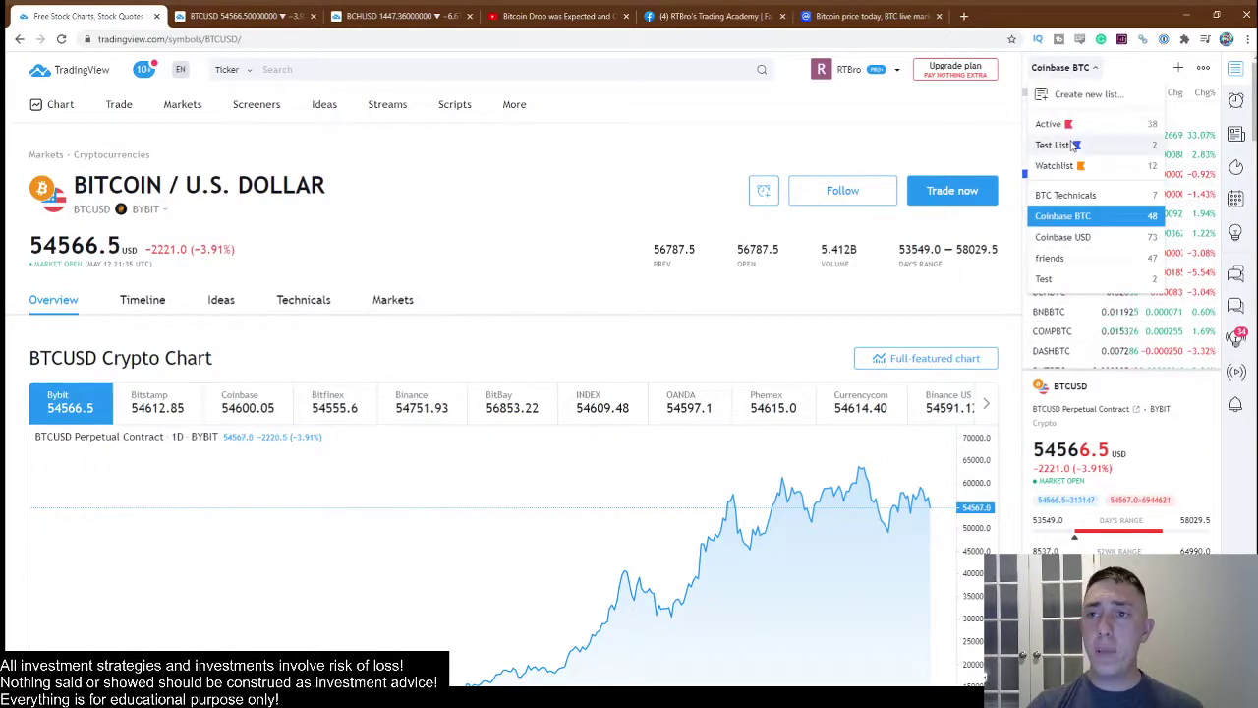
click(1061, 143)
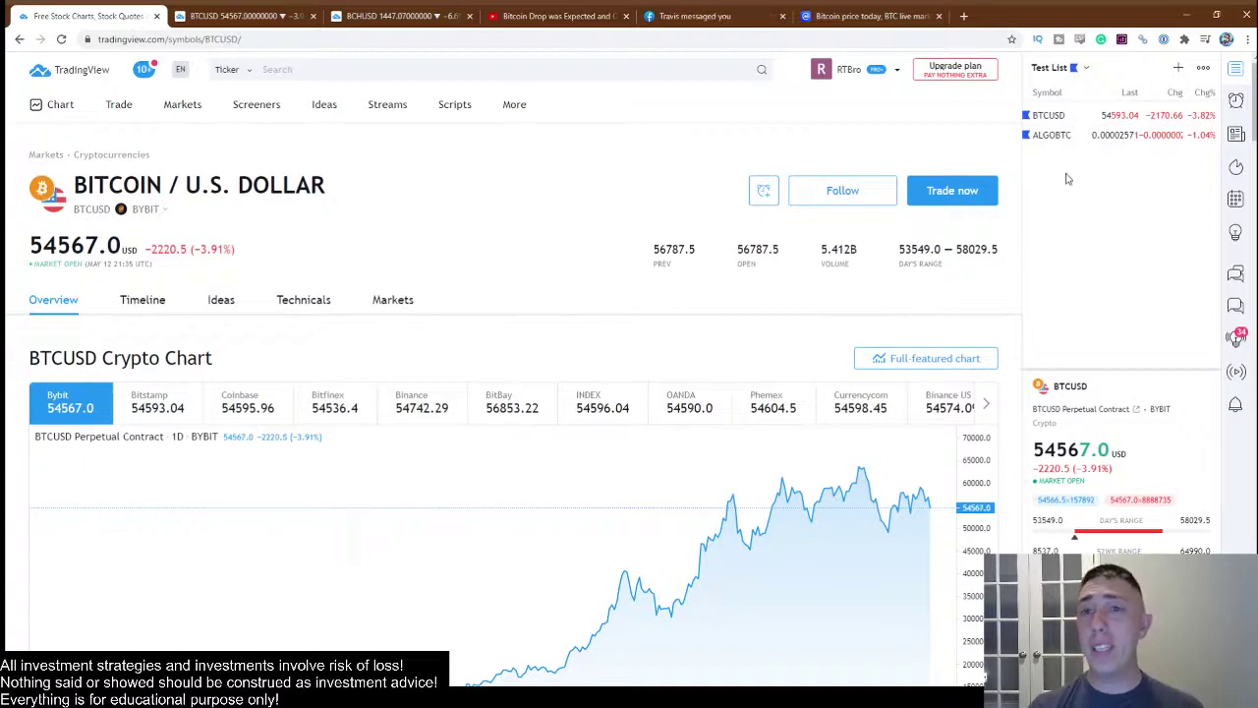
Step: Return to the Test watchlist and review the flagged and regular lists available
click(1086, 69)
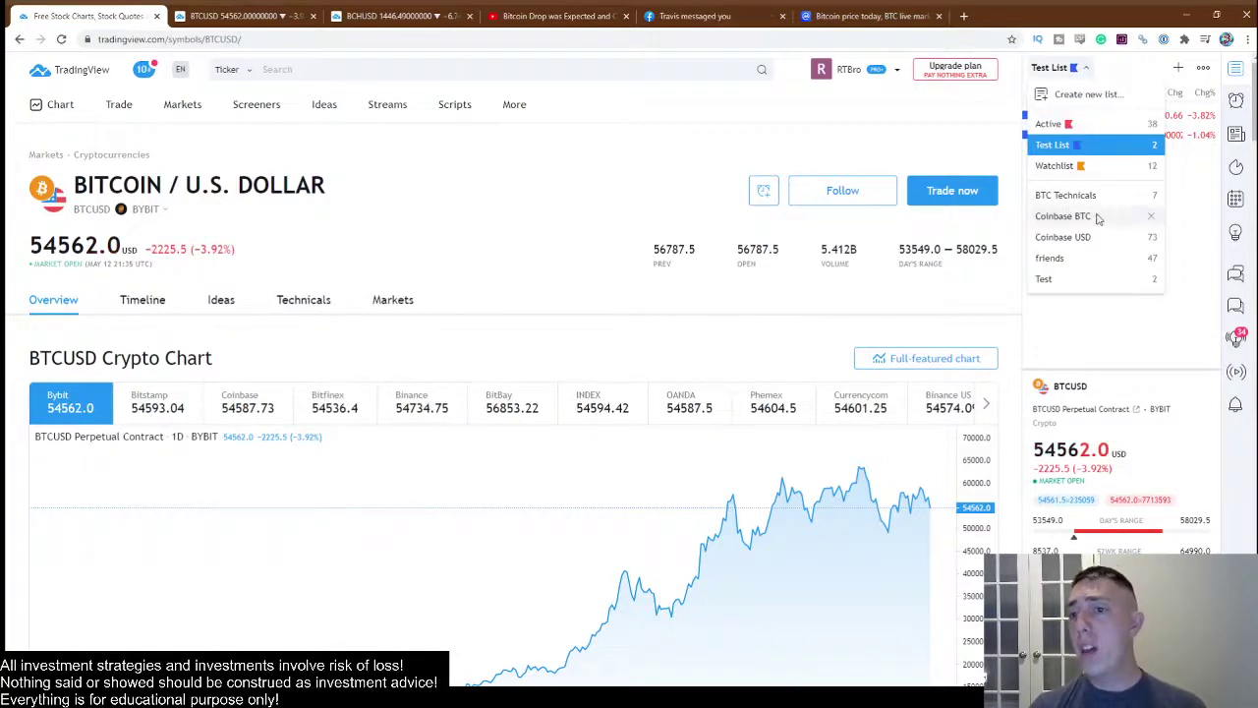
click(1081, 278)
click(1052, 70)
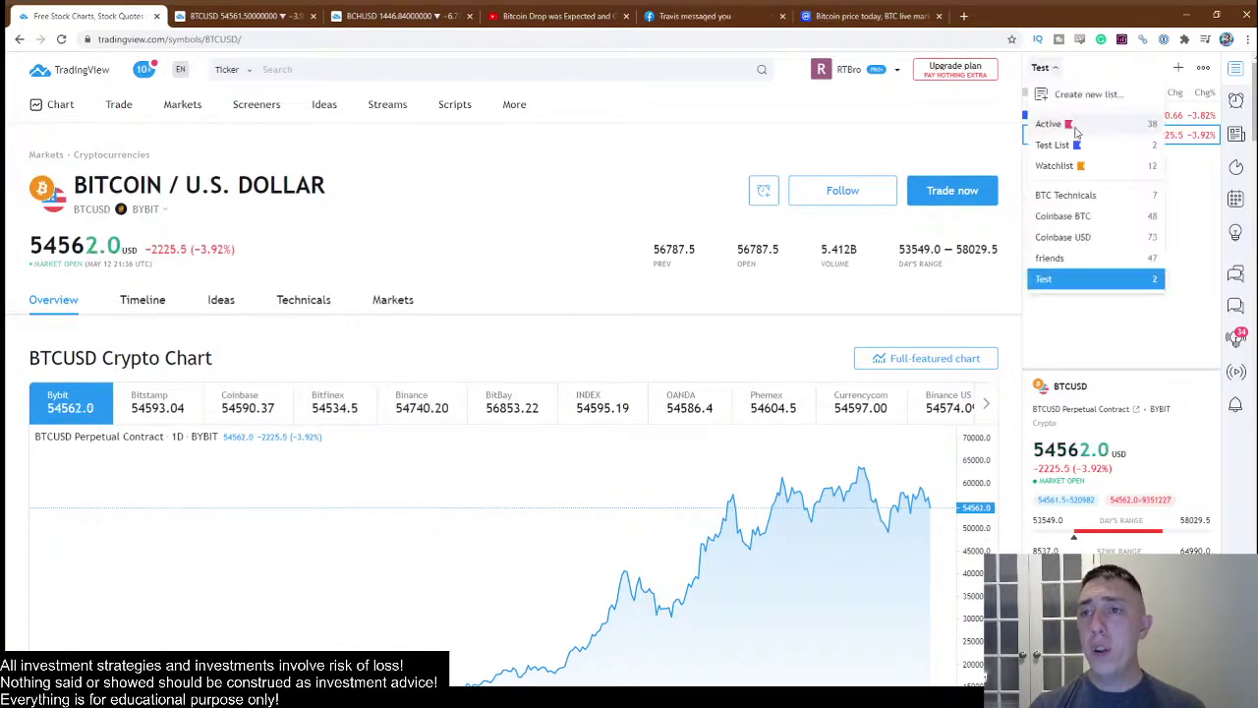
click(1162, 236)
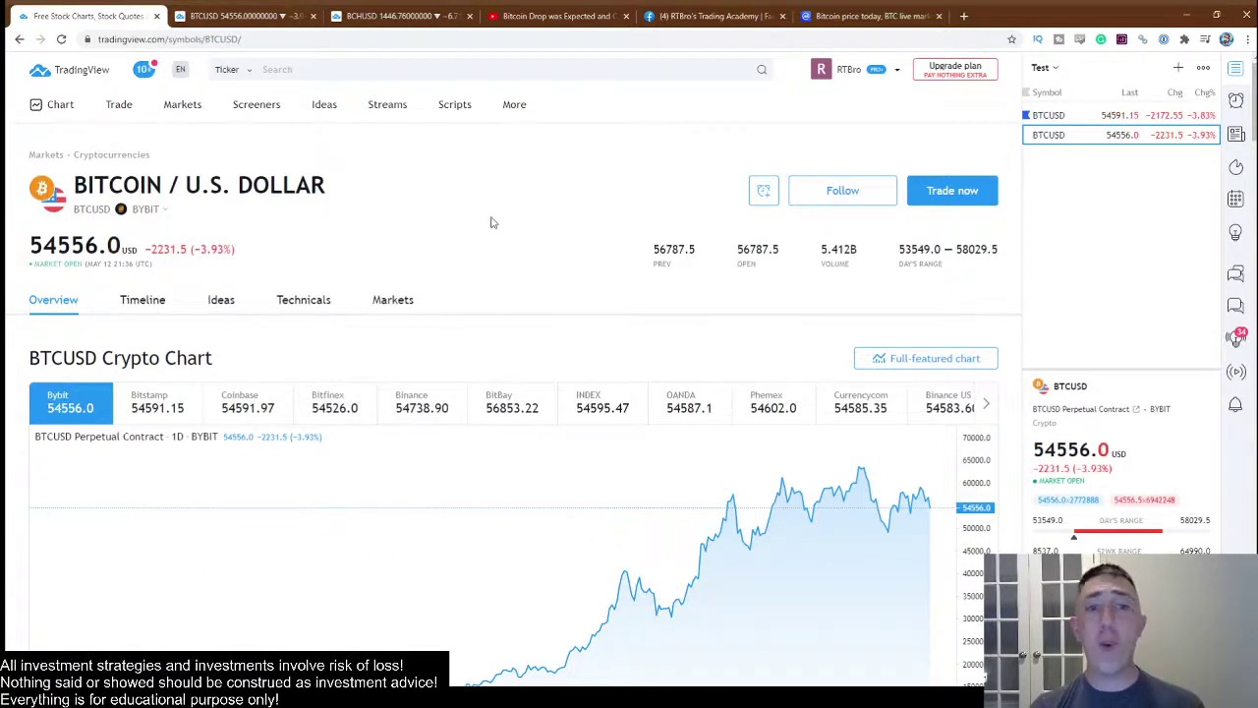
Step: Switch to the BTCUSD chart tab and load the Coinbase USD watchlist beside the chart
click(241, 13)
click(775, 282)
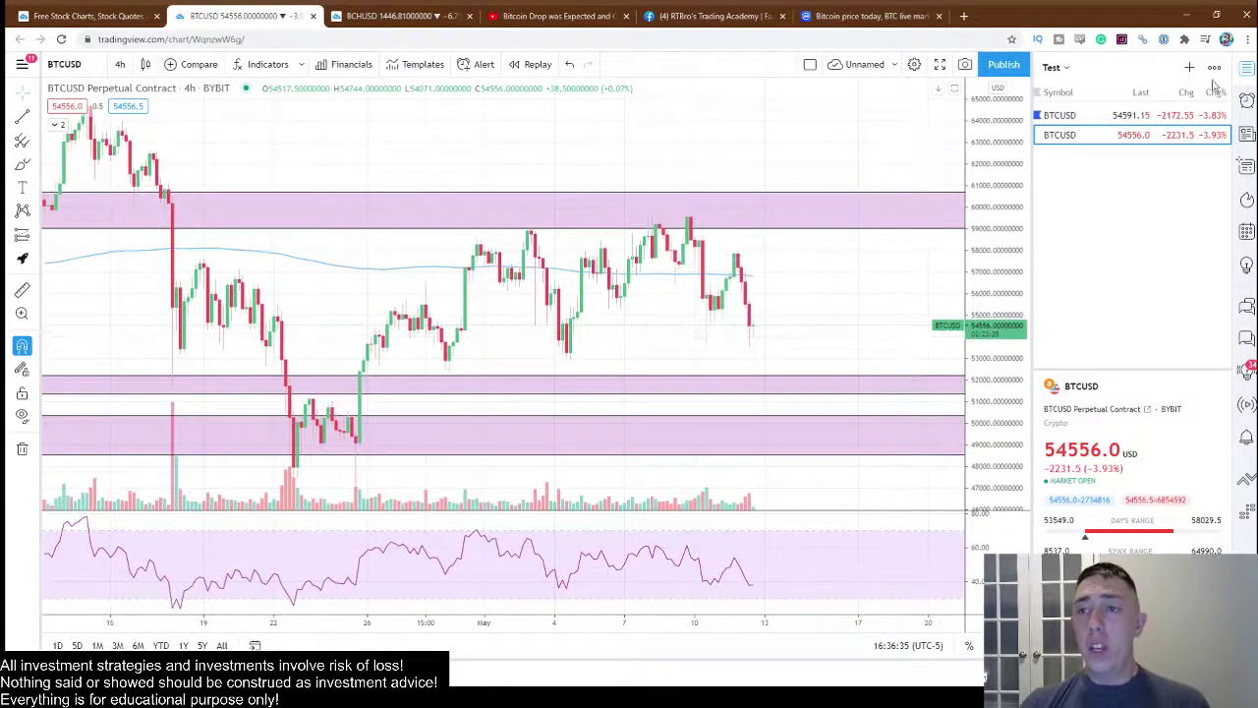
click(1057, 67)
click(1076, 235)
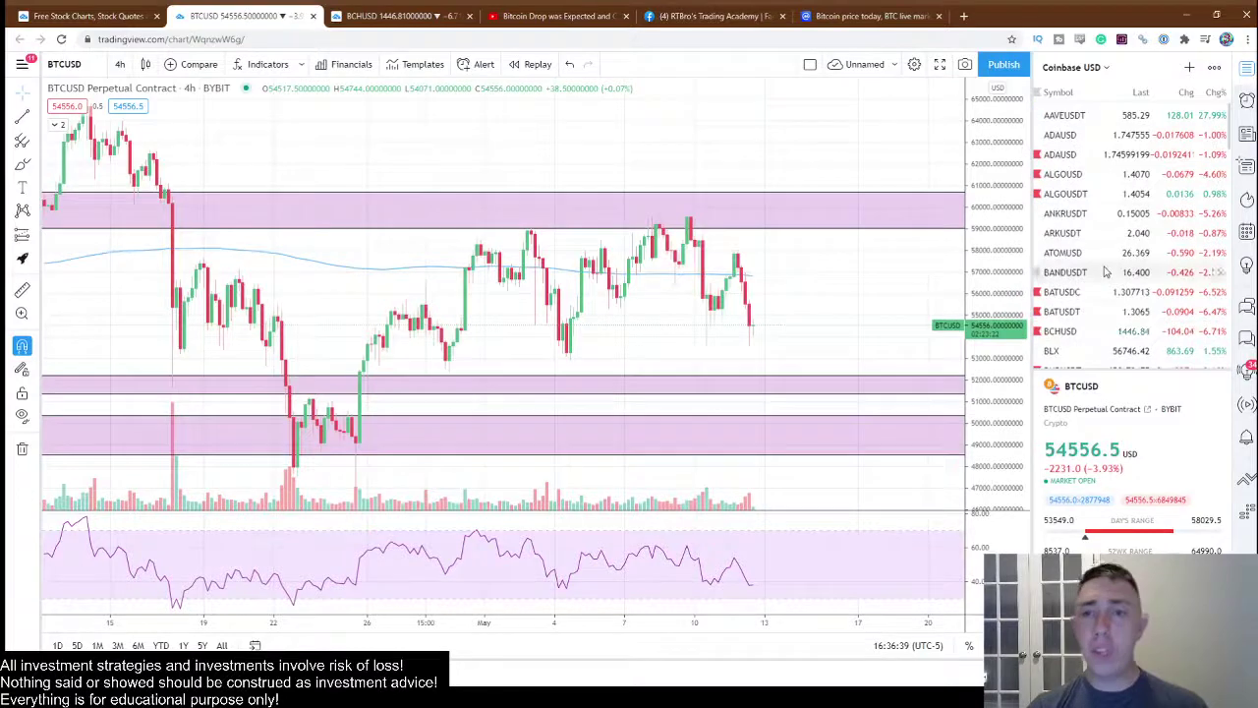
Step: Flip through the charts of the Coinbase USD watchlist from AAVEUSDT down to BANDUSDT
click(1063, 114)
click(1098, 155)
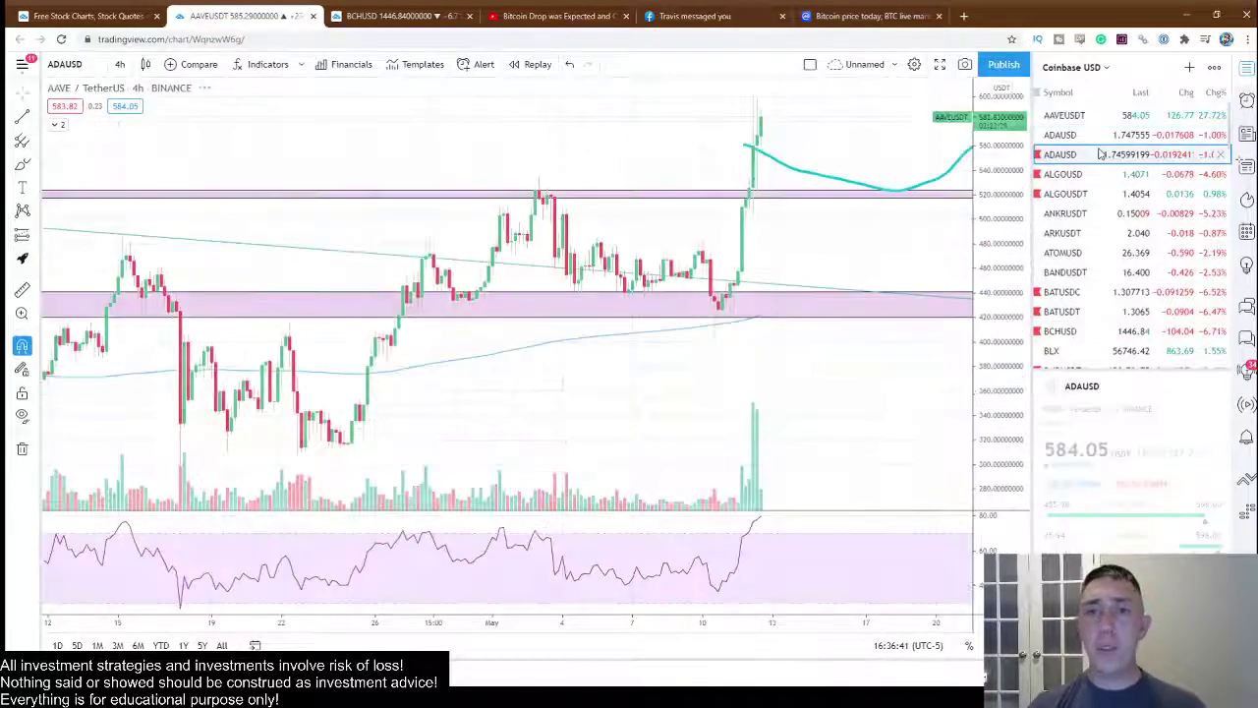
click(1094, 175)
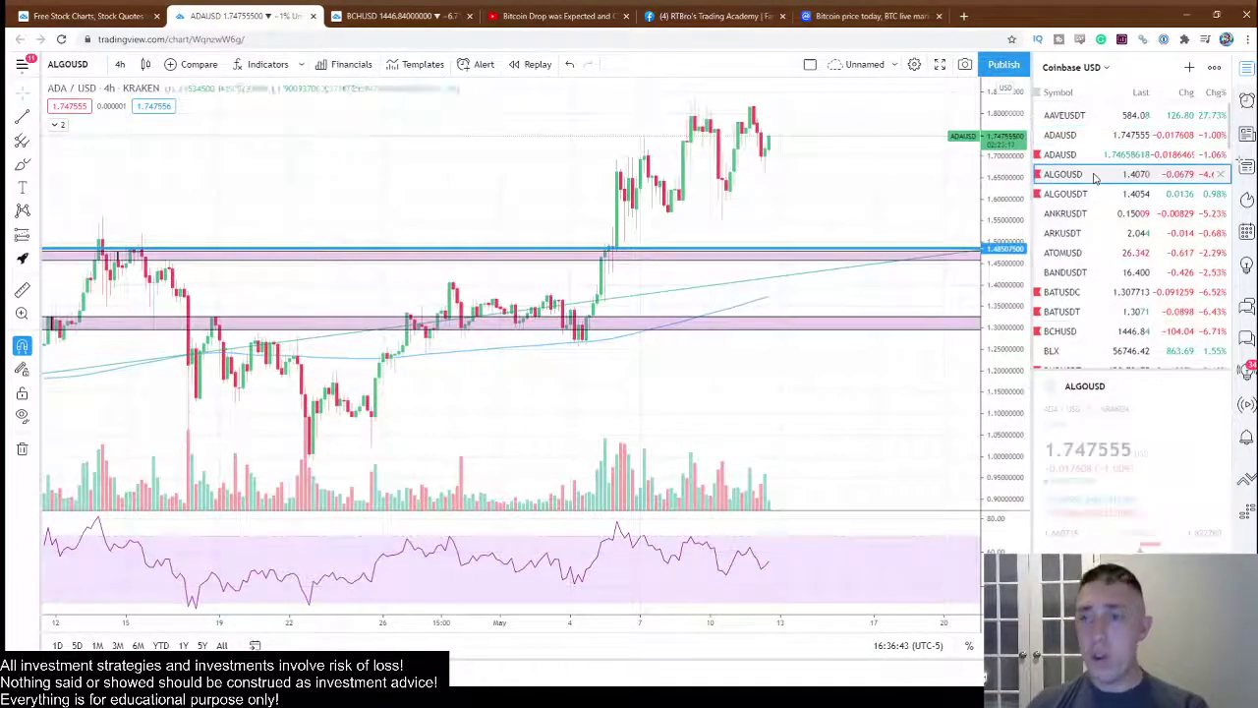
click(1095, 194)
click(1096, 213)
click(1096, 233)
click(1094, 252)
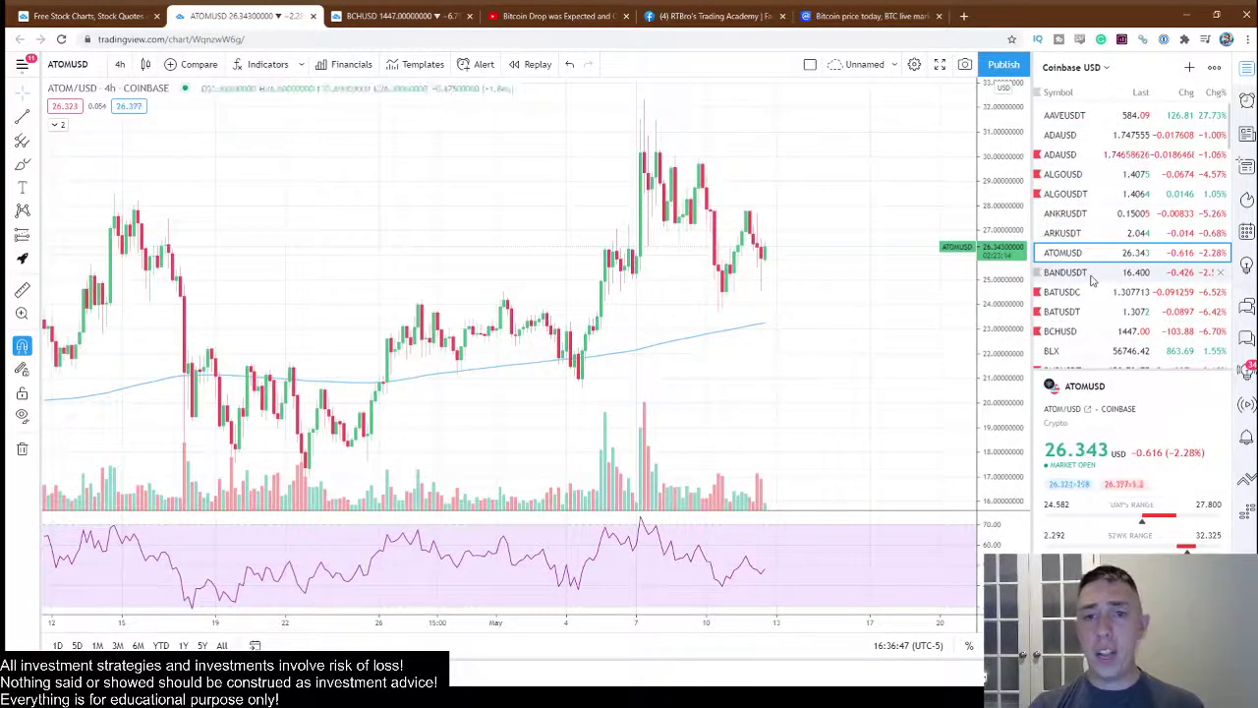
click(1090, 275)
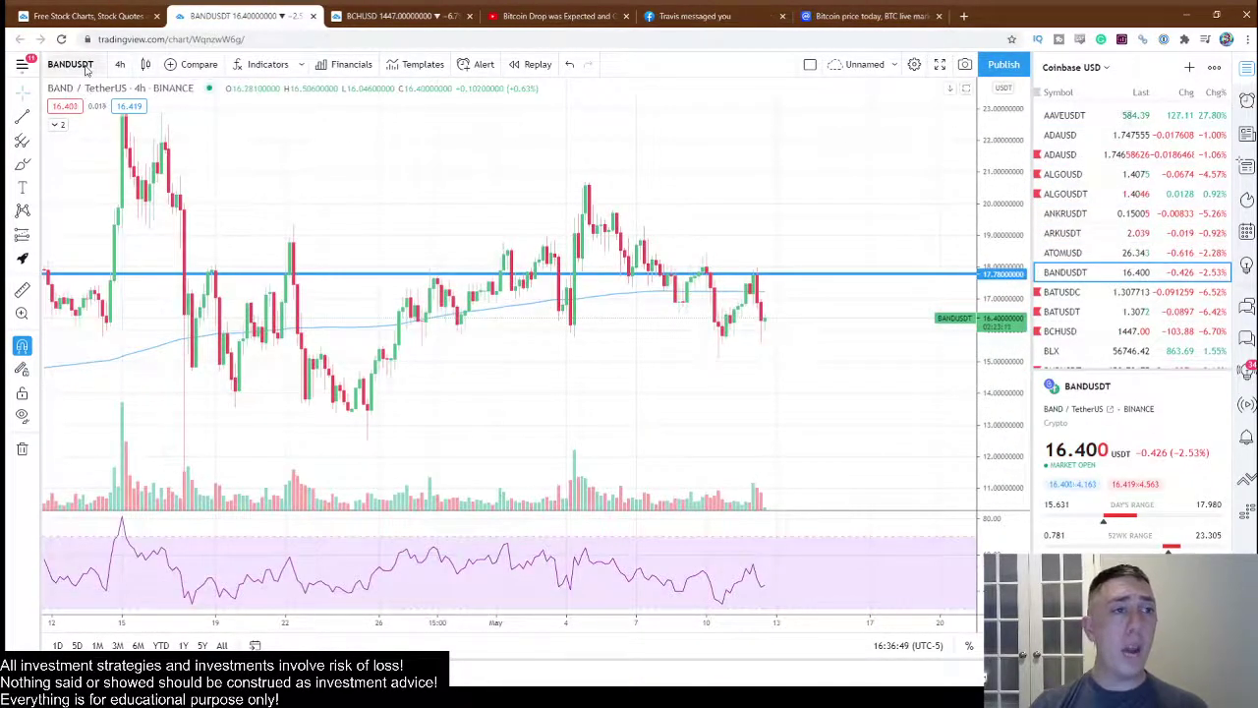
Step: Open the chart's symbol search, clear the query to browse the default symbols, and close the search
click(84, 67)
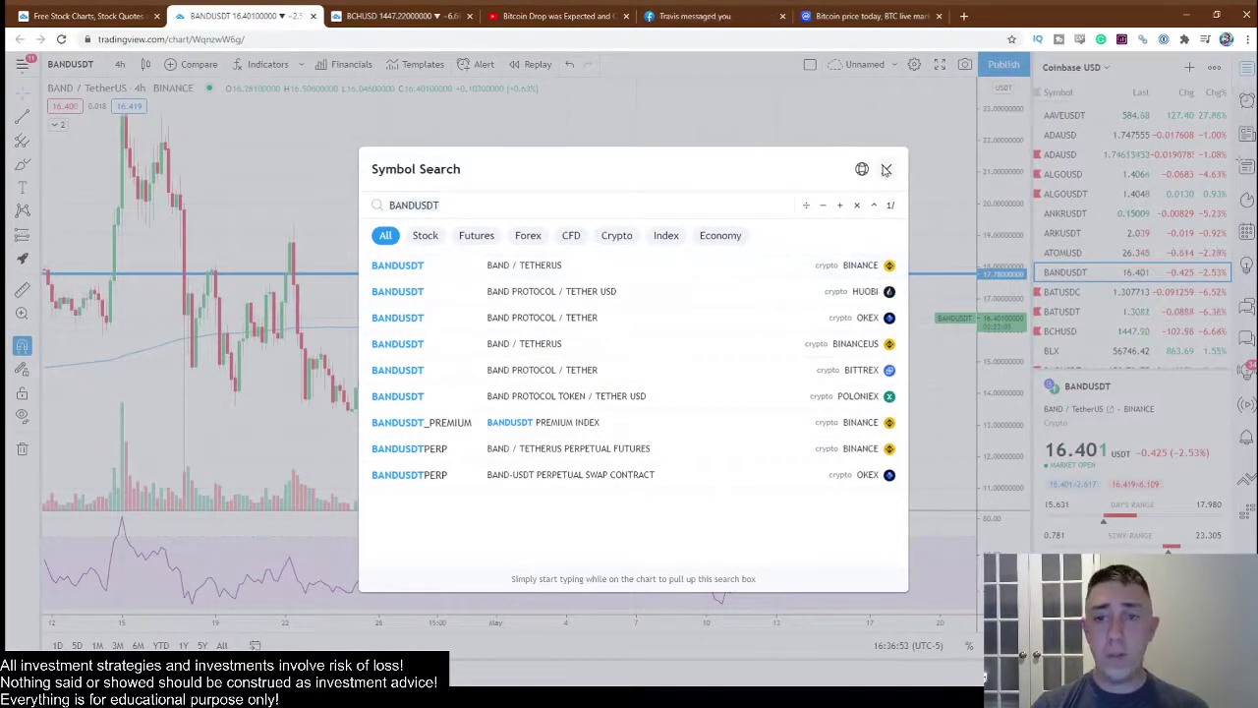
key(ctrl+a)
key(BackSpace)
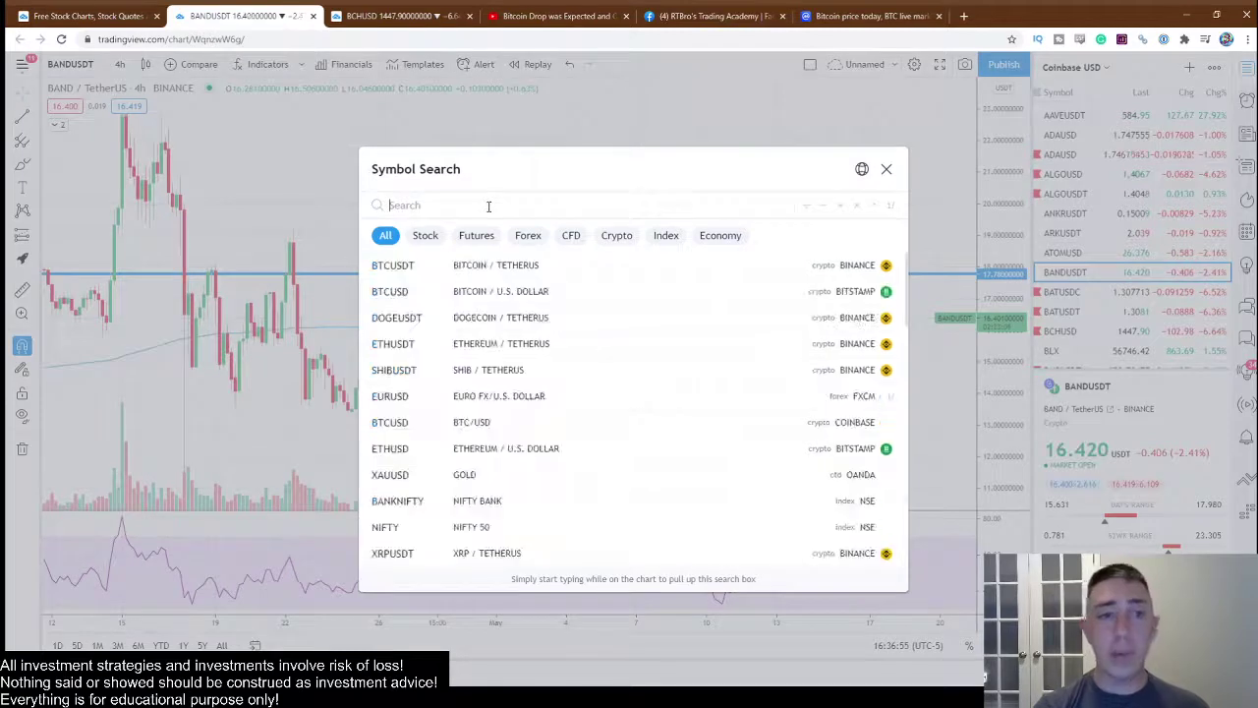
scroll(539, 490, down, 1)
scroll(539, 490, up, 2)
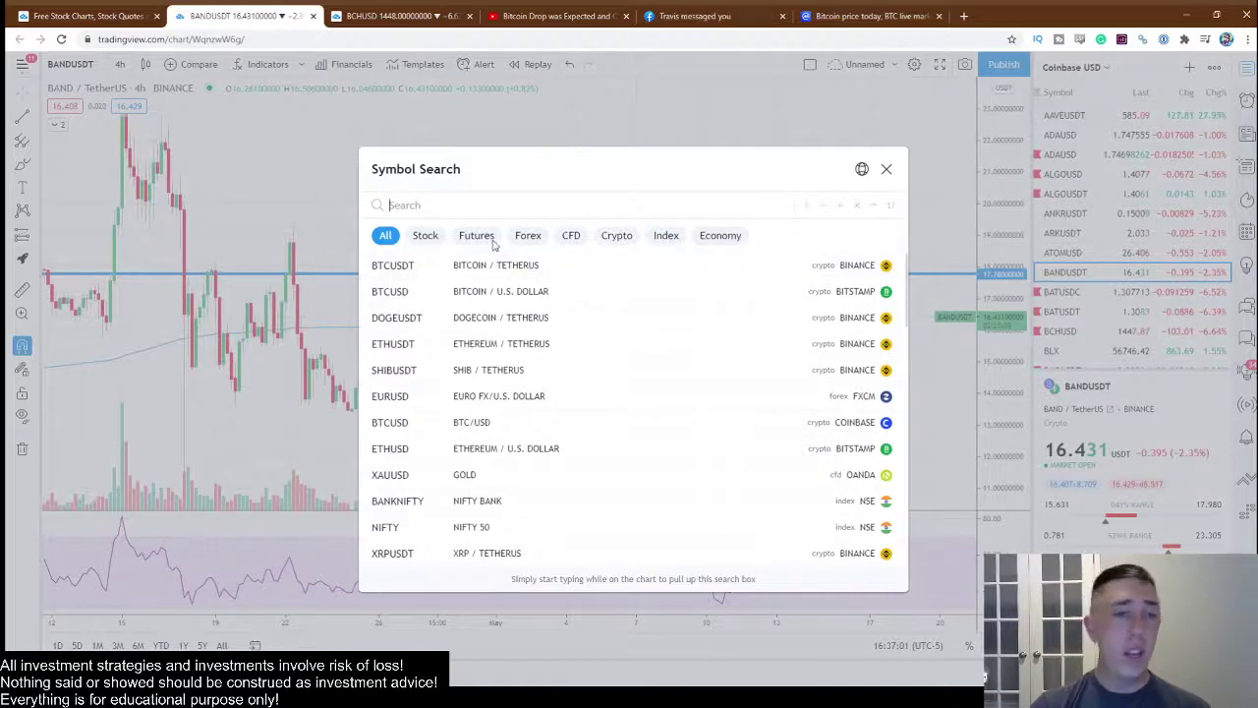
click(886, 170)
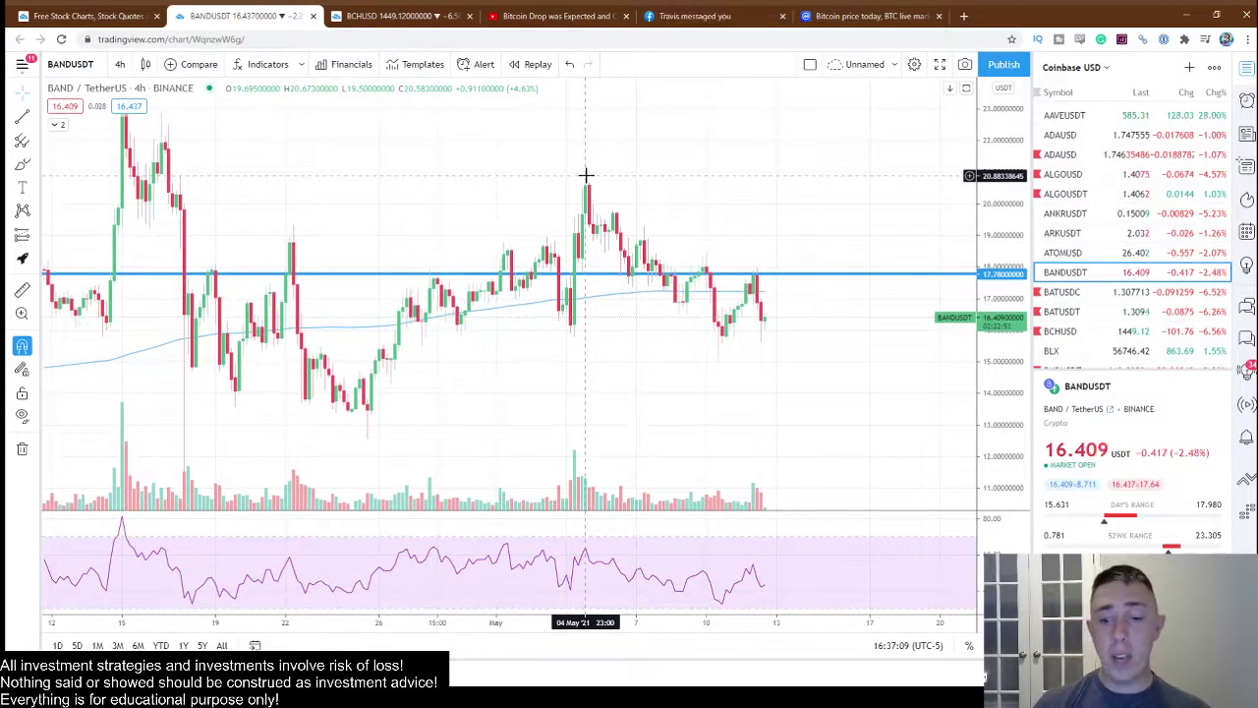
Step: Search the chart symbols for LTCUSD, LTCBTC and LTCETH in turn to compare Litecoin's trading pairs
click(70, 64)
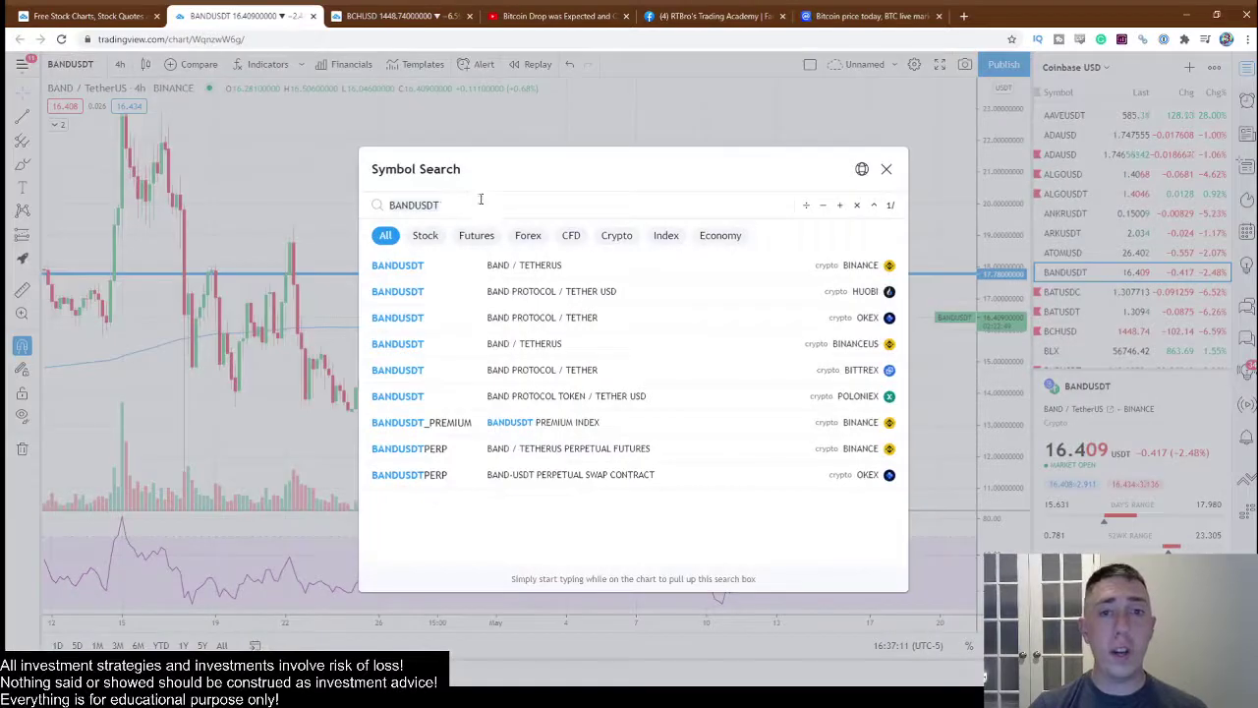
text(LTC)
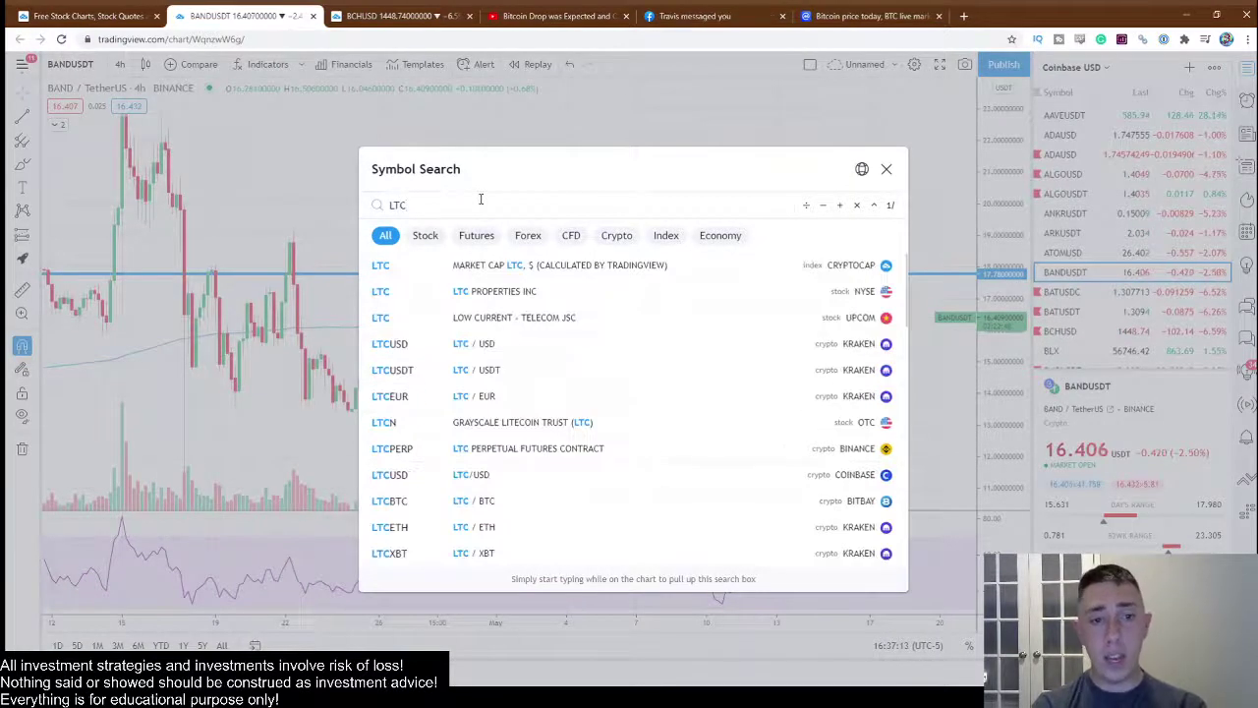
text(USD)
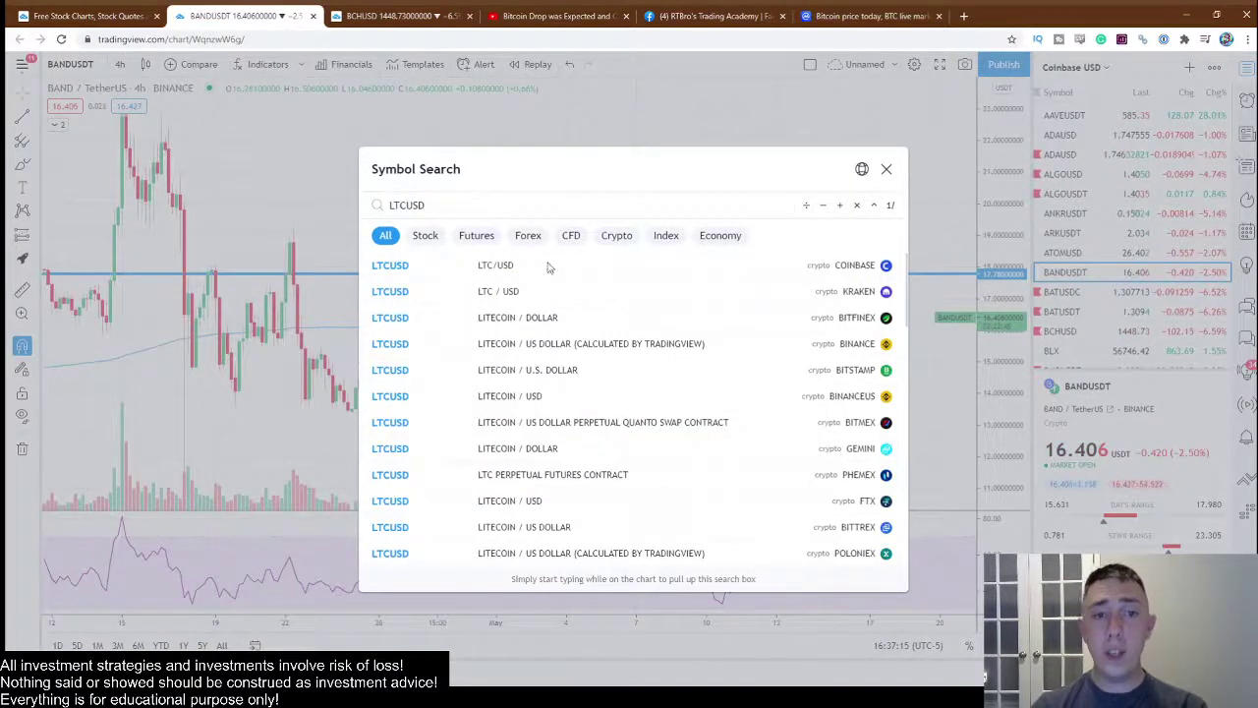
key(BackSpace)
key(BackSpace)
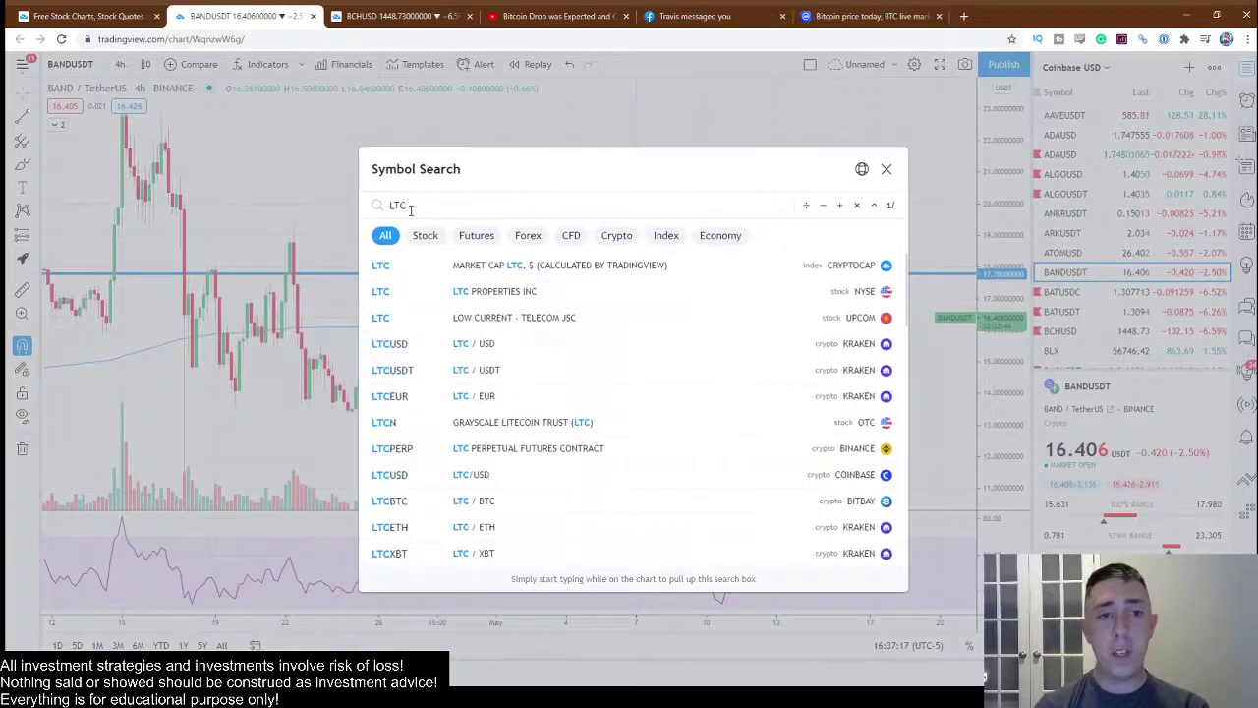
text(BTC)
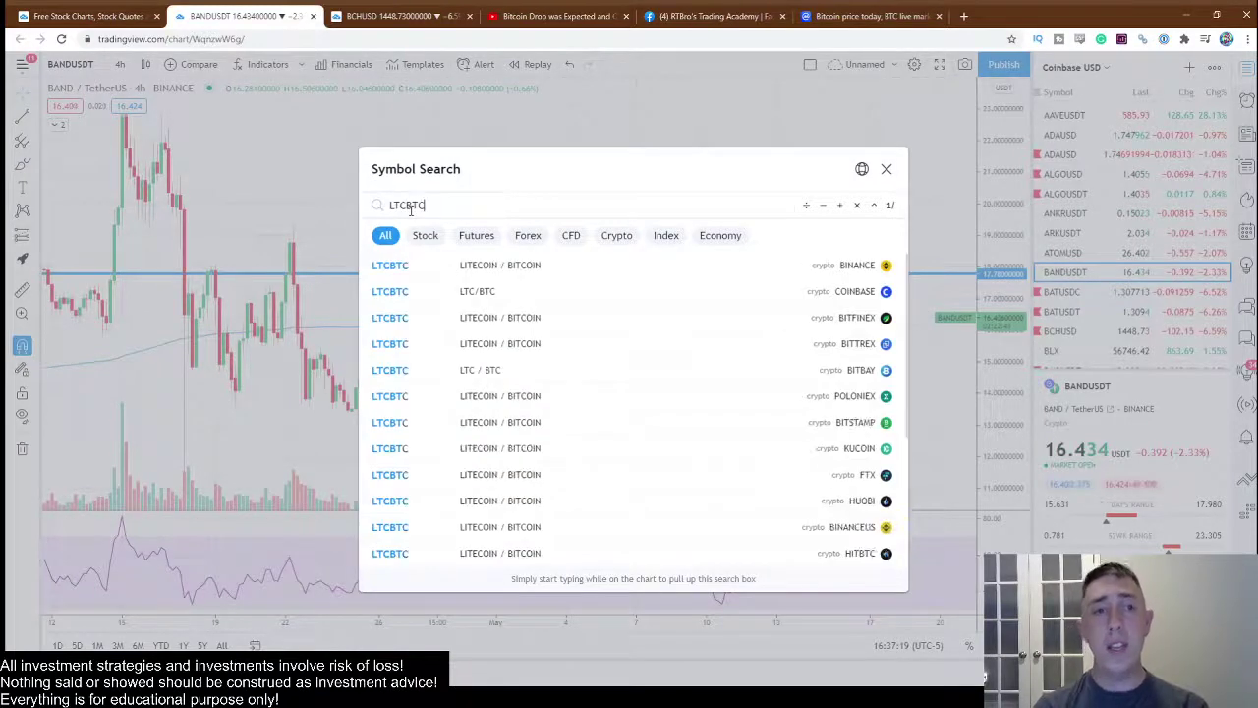
key(BackSpace)
key(BackSpace)
key(BackSpace)
text(ETH)
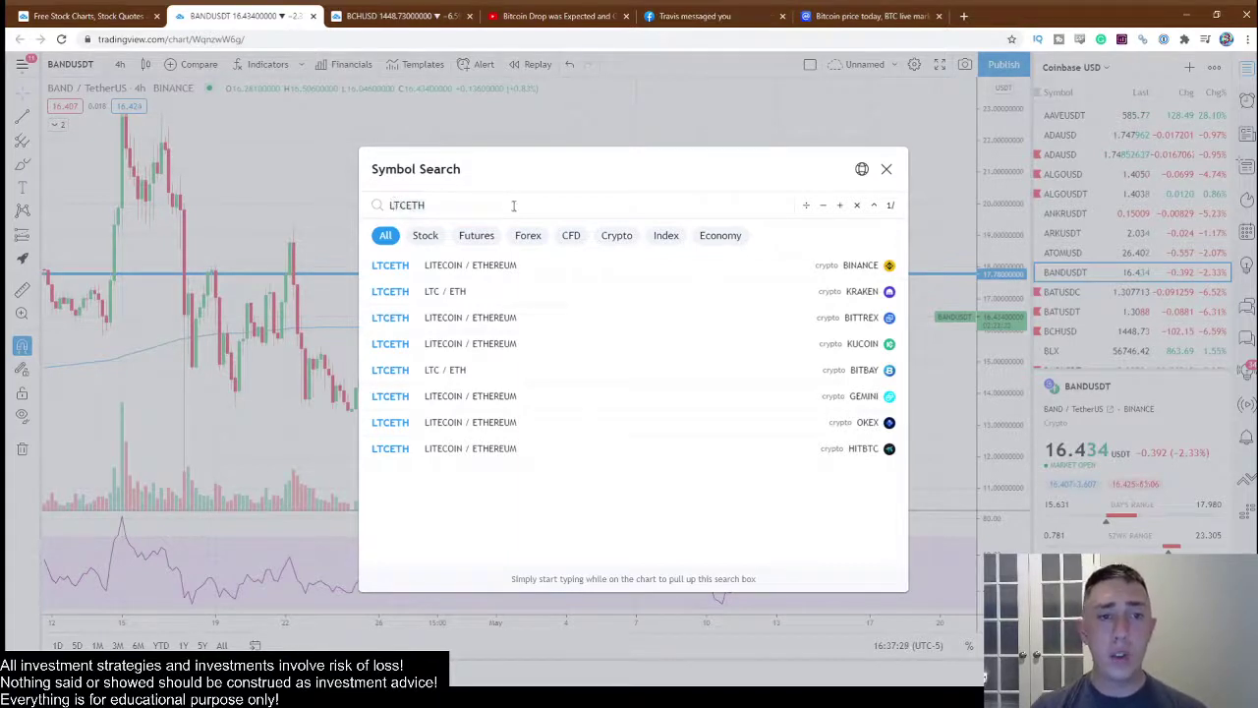
Step: Clear and dismiss the symbol search, closing the Facebook browser tab as well
key(ctrl+a)
key(BackSpace)
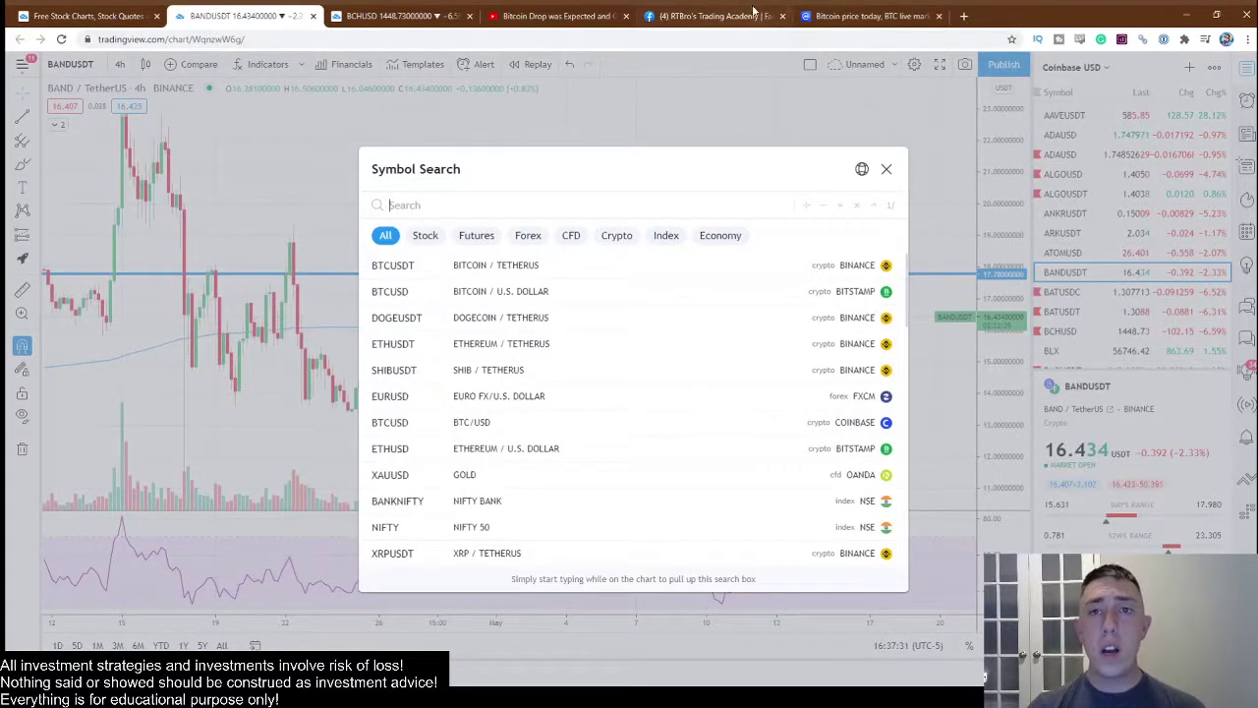
click(782, 15)
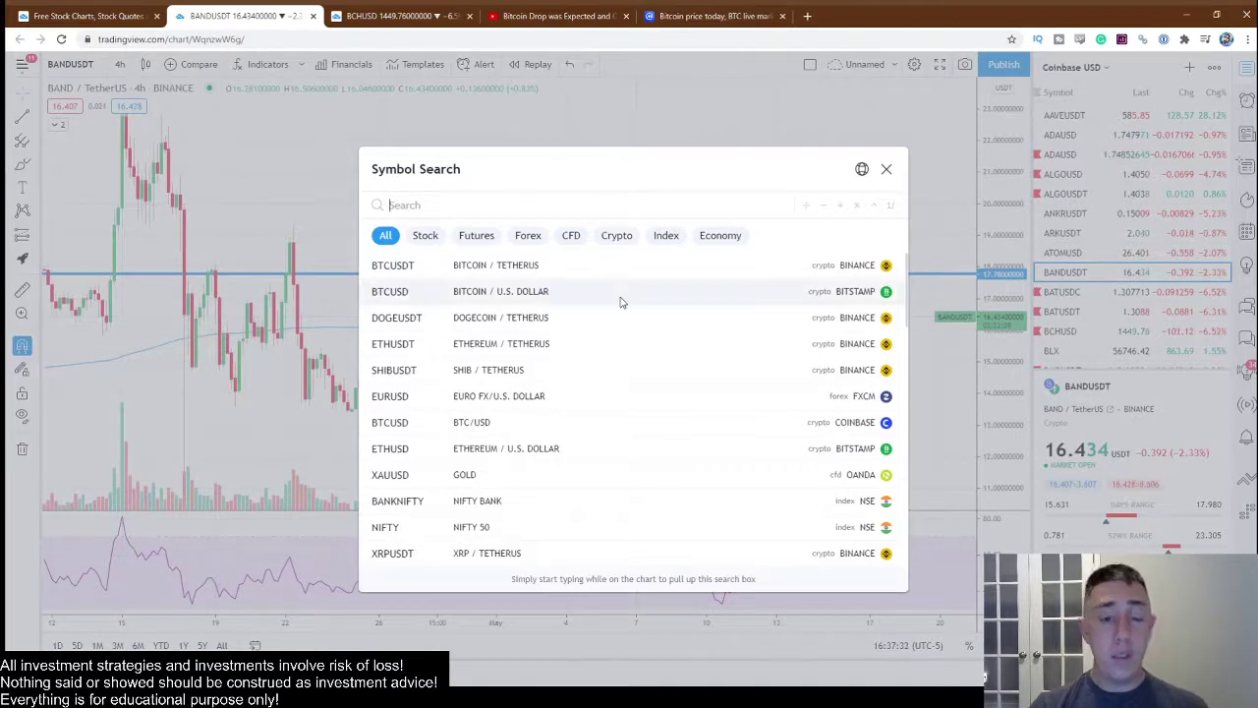
click(886, 170)
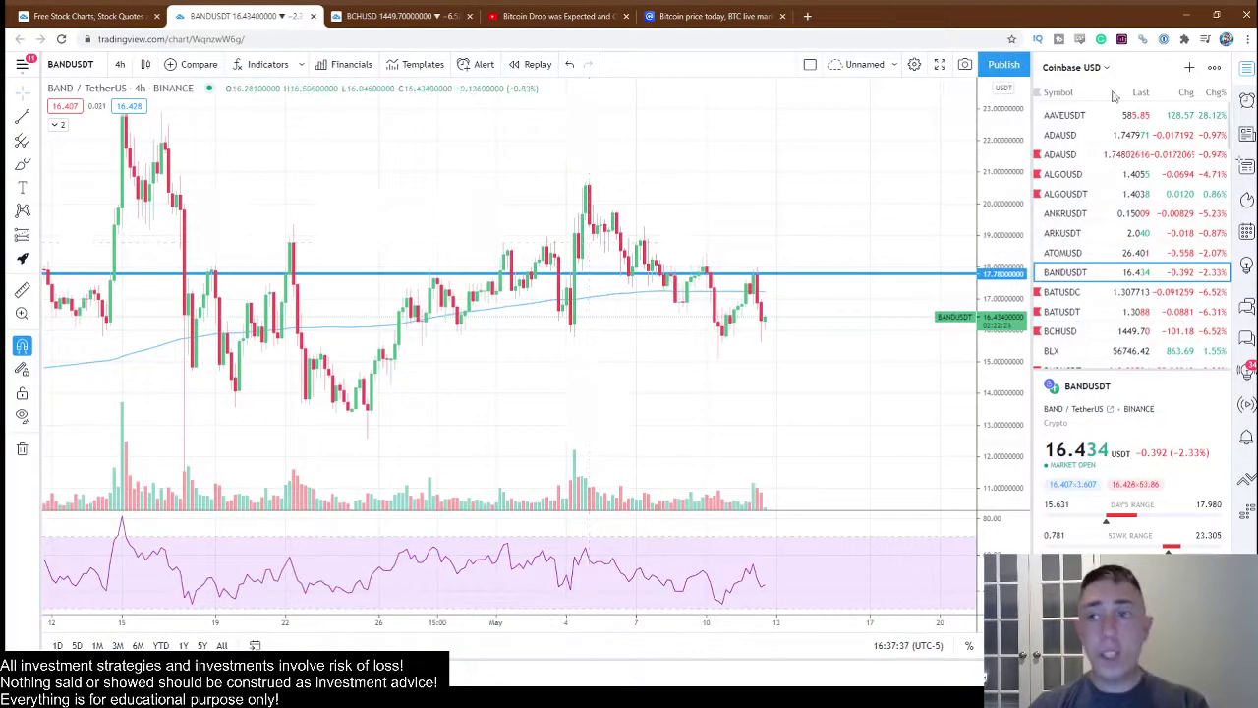
Step: Set the BANDUSDT chart's interval to 1 hour and inspect the recent candles
click(119, 65)
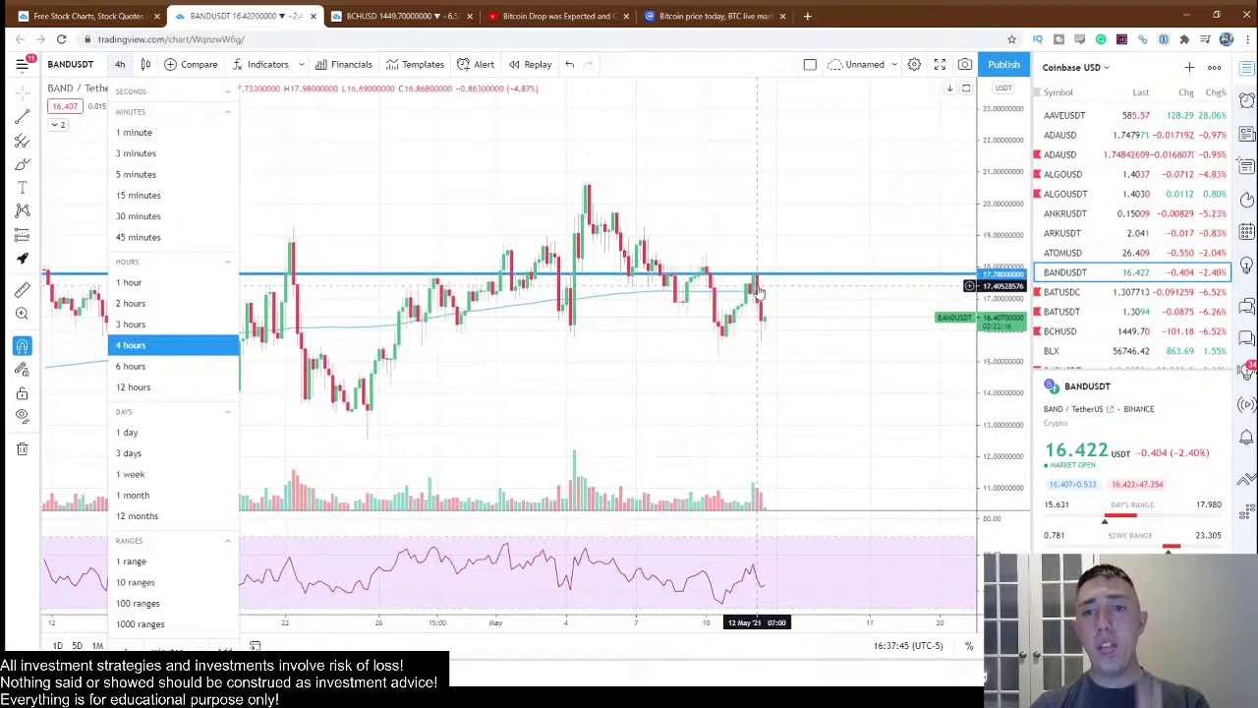
click(128, 282)
scroll(807, 384, up, 5)
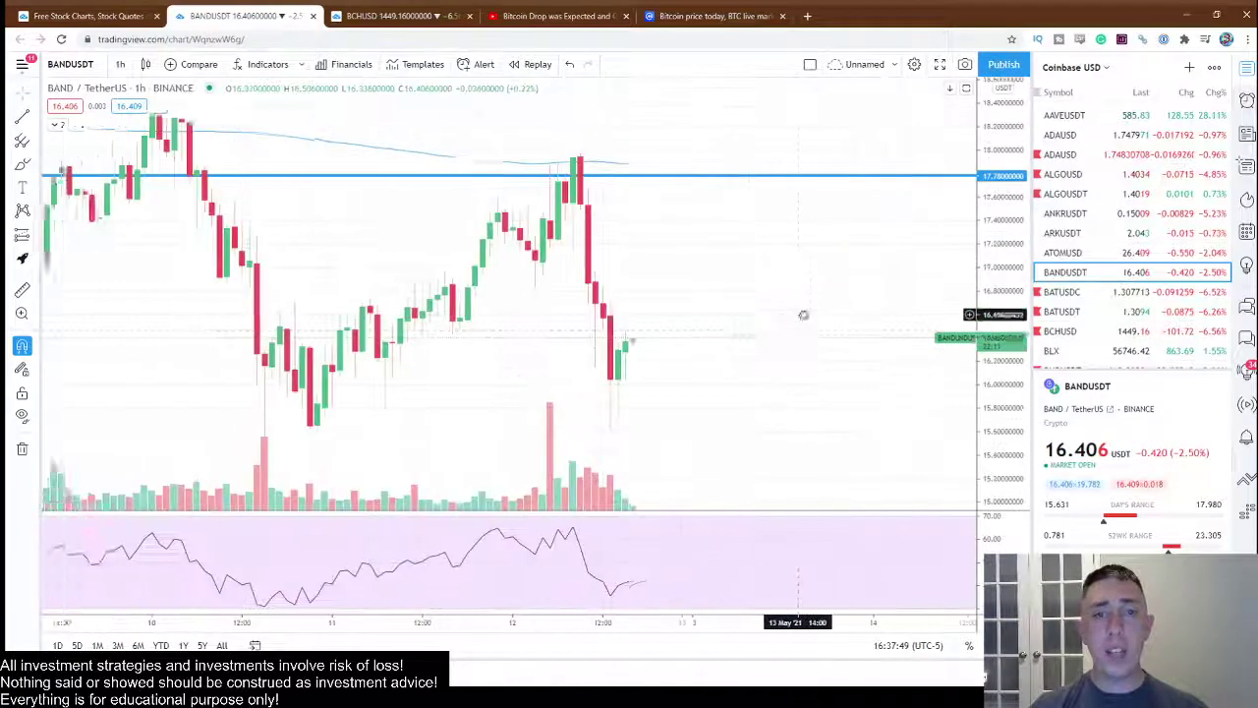
scroll(808, 374, down, 5)
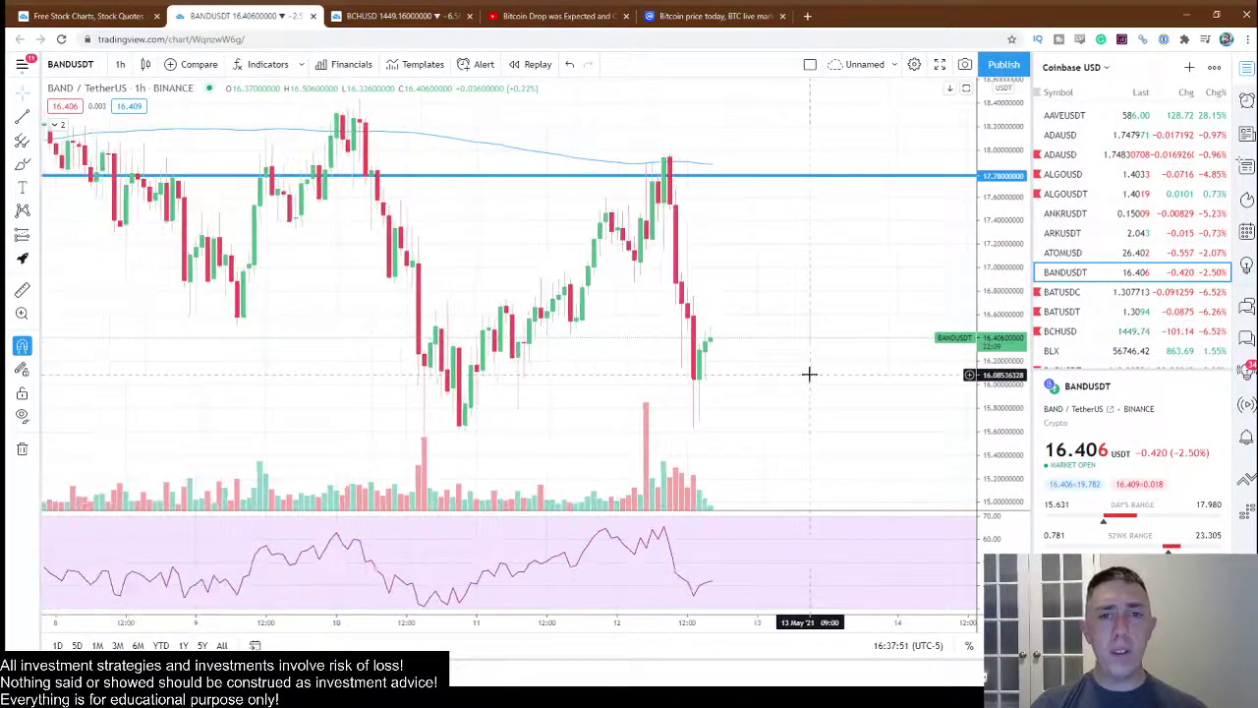
Step: Switch the BANDUSDT chart to the 1 week interval and back to the 1 hour interval
click(120, 64)
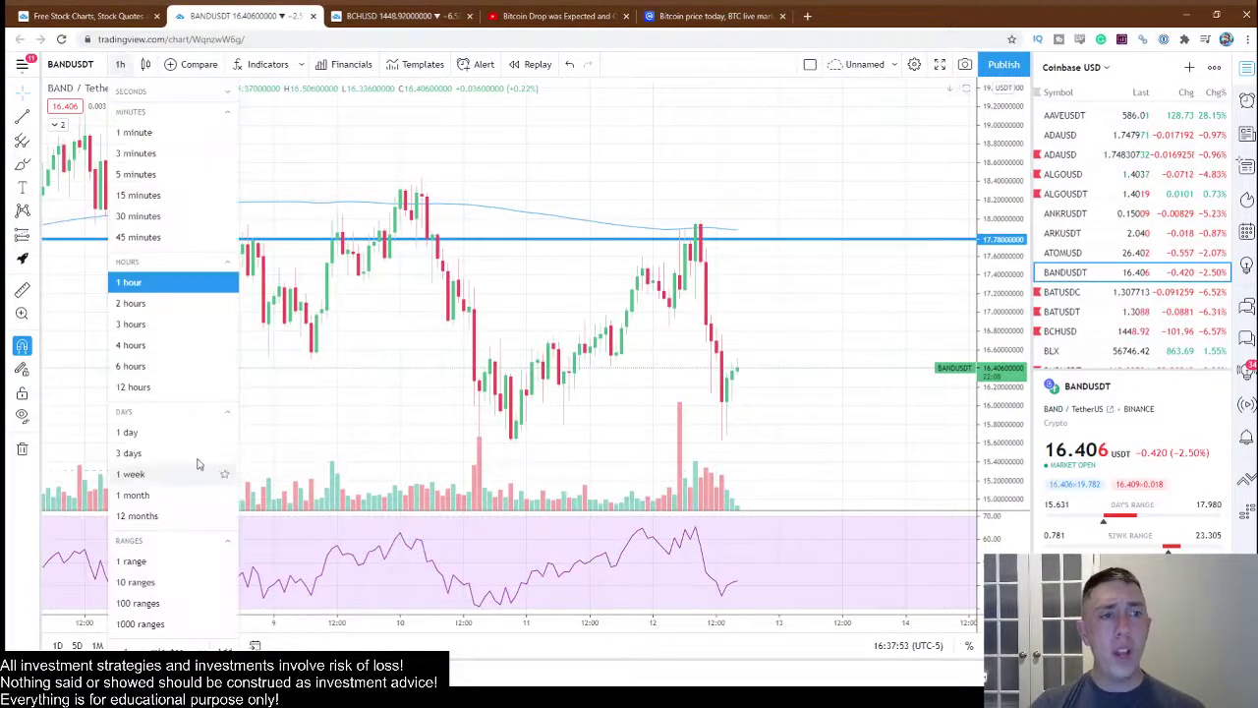
click(162, 474)
scroll(808, 360, down, 3)
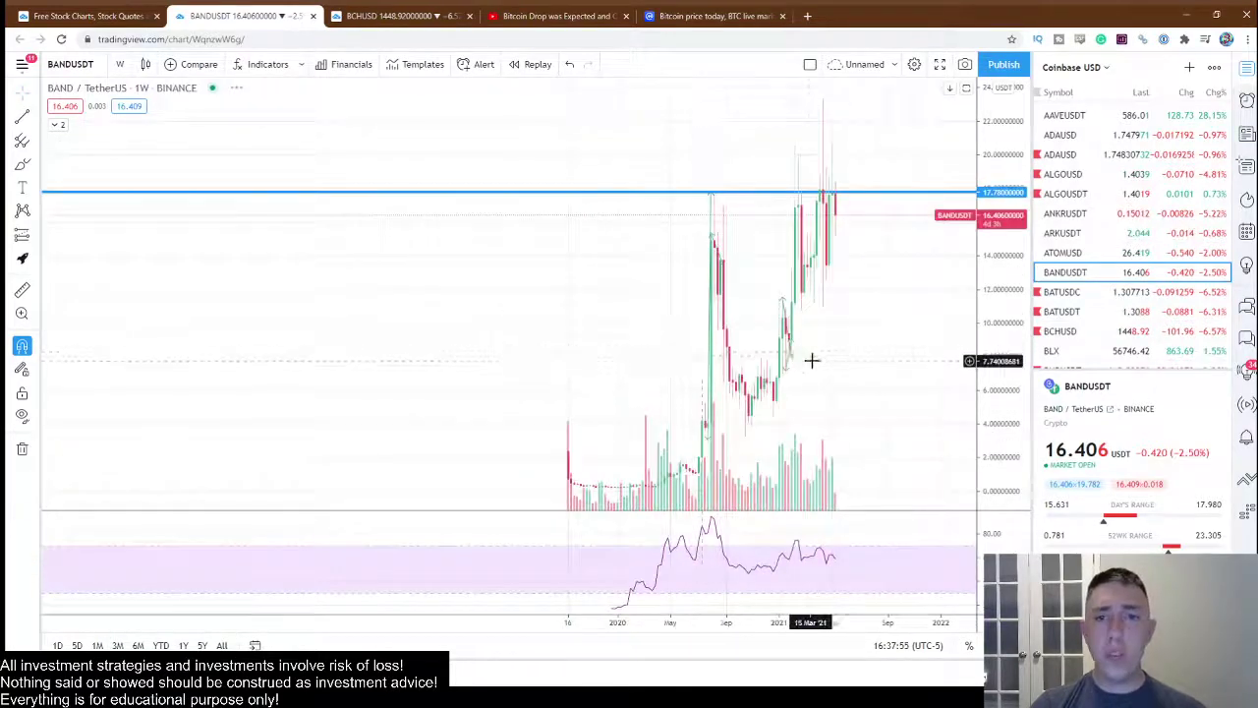
scroll(764, 370, up, 5)
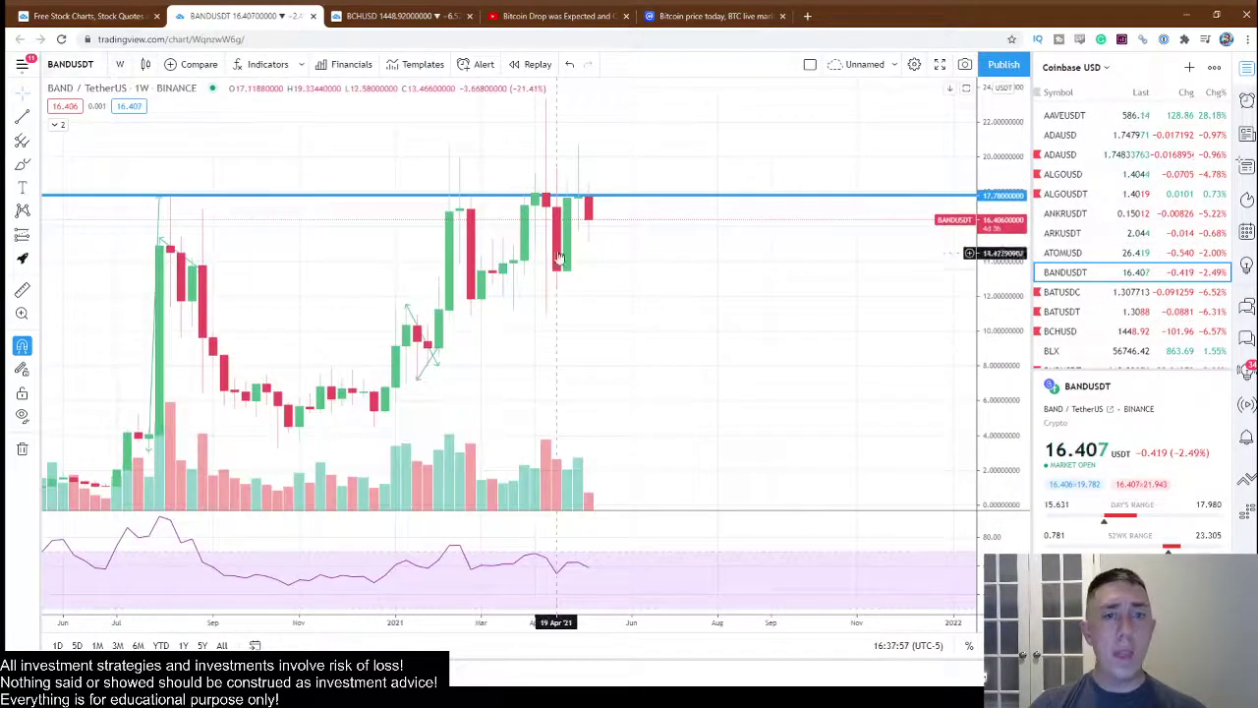
click(120, 64)
click(157, 282)
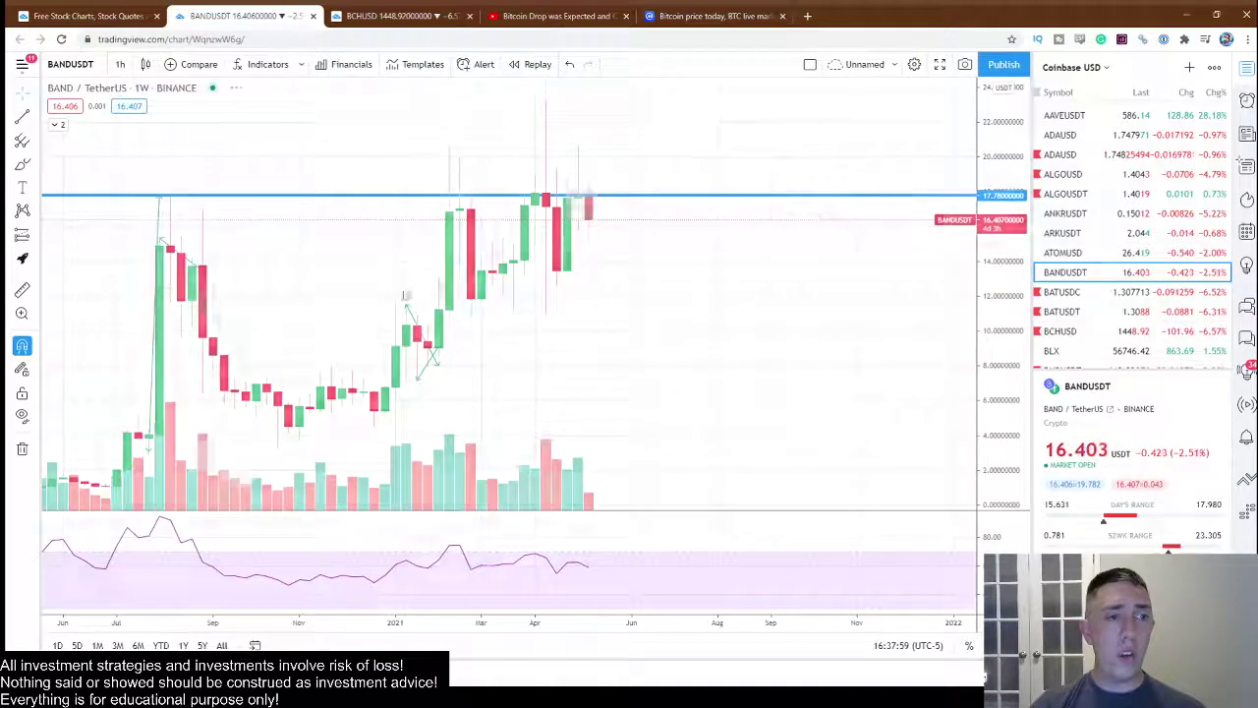
scroll(862, 244, down, 5)
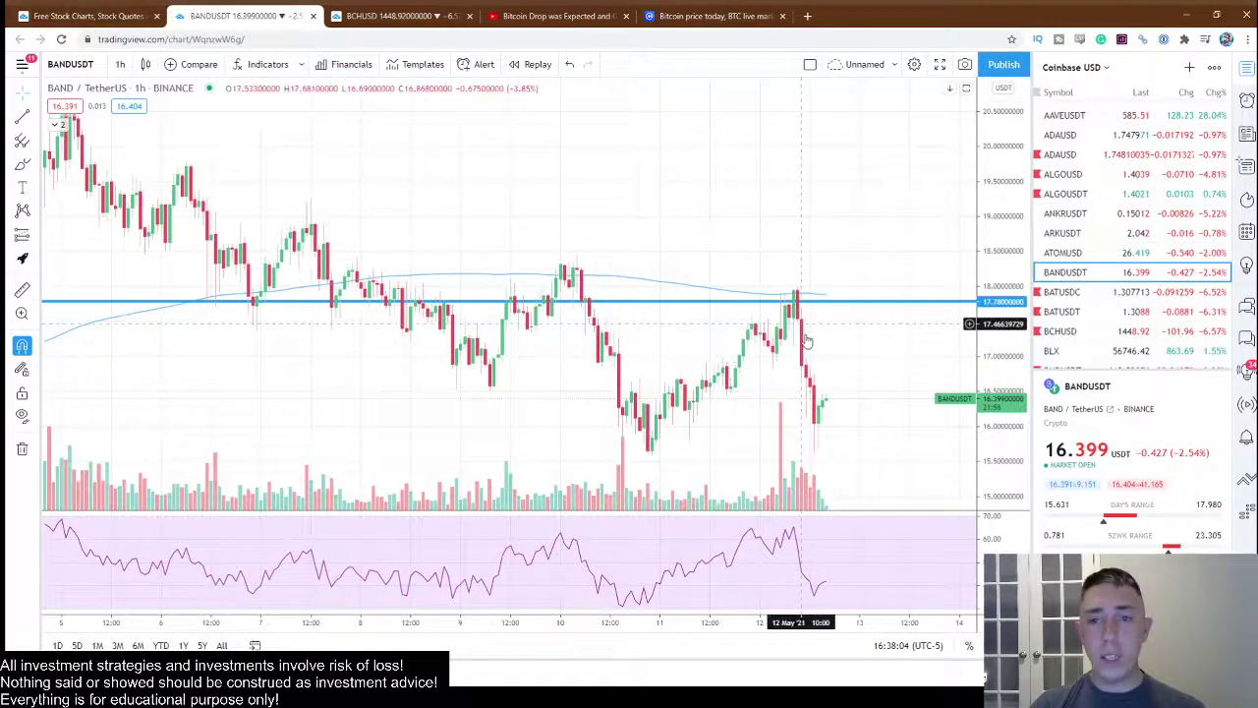
Step: Set the BANDUSDT chart's interval to 4 hours
click(145, 63)
click(120, 64)
click(147, 345)
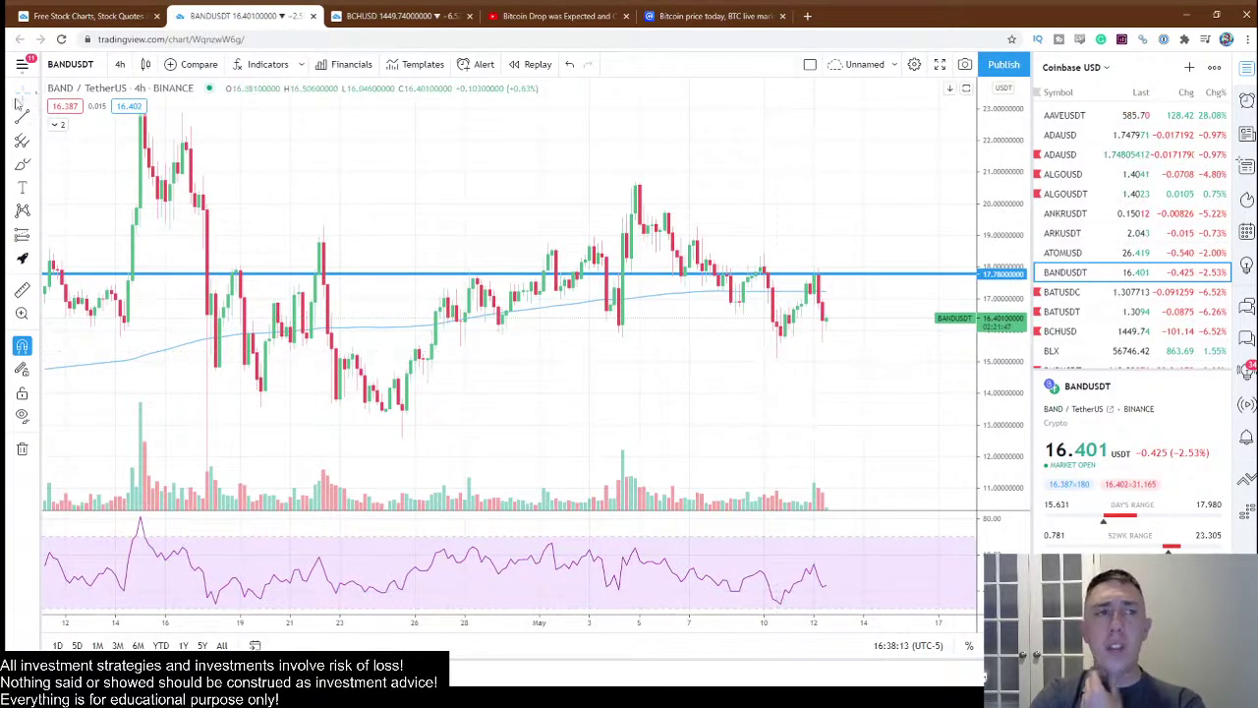
Step: Display the BANDUSDT chart as Hollow Candles, Area and Baseline in turn
click(146, 63)
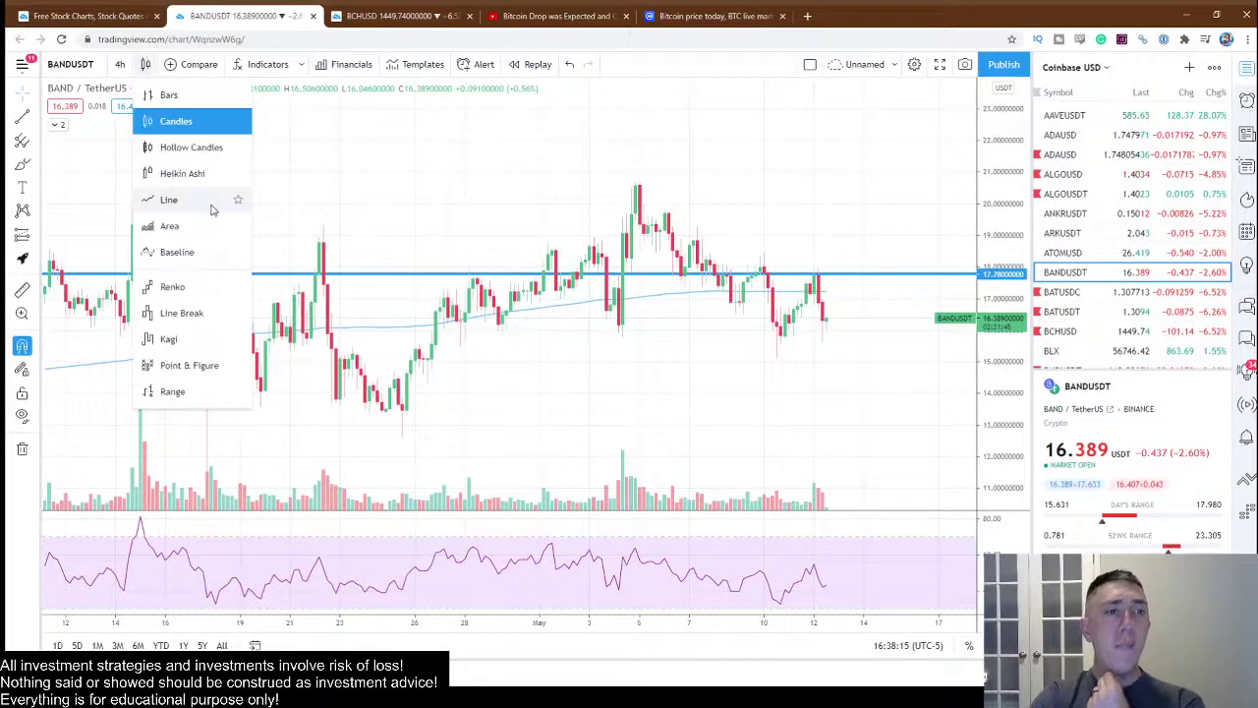
click(193, 157)
click(145, 64)
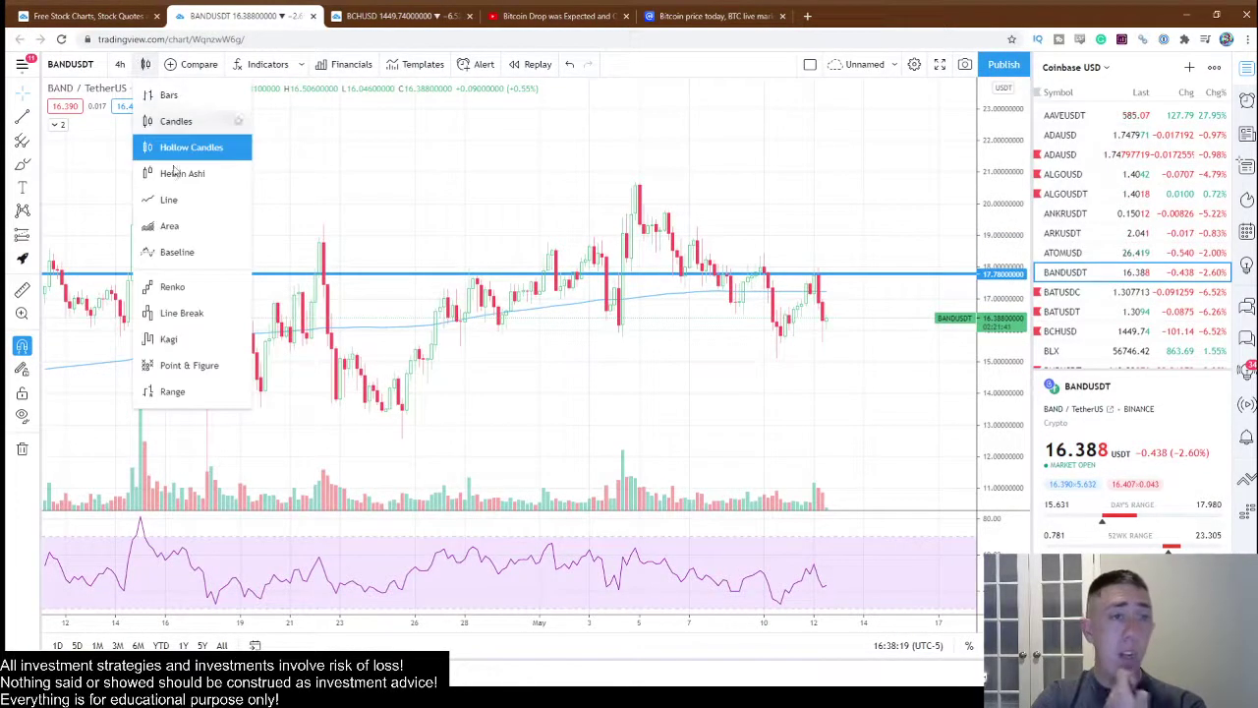
click(185, 228)
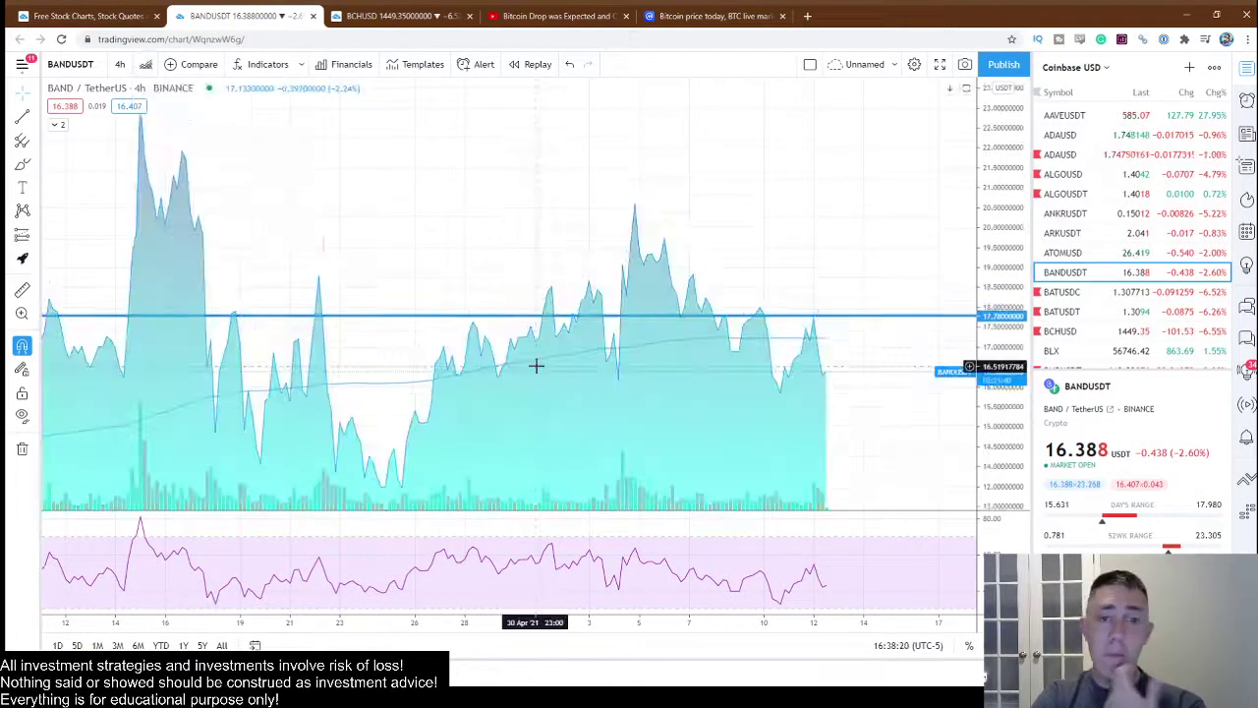
click(146, 64)
click(186, 252)
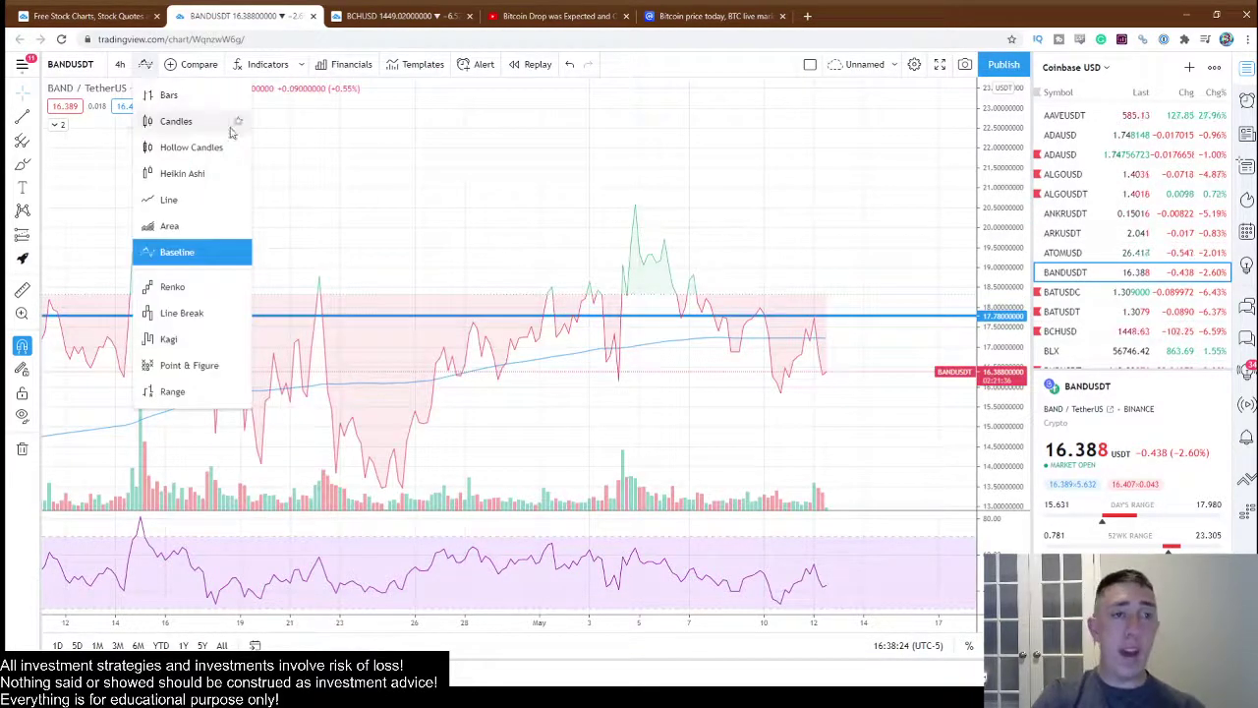
Step: Display the BANDUSDT chart as Heikin Ashi and restore the Candles style
click(177, 173)
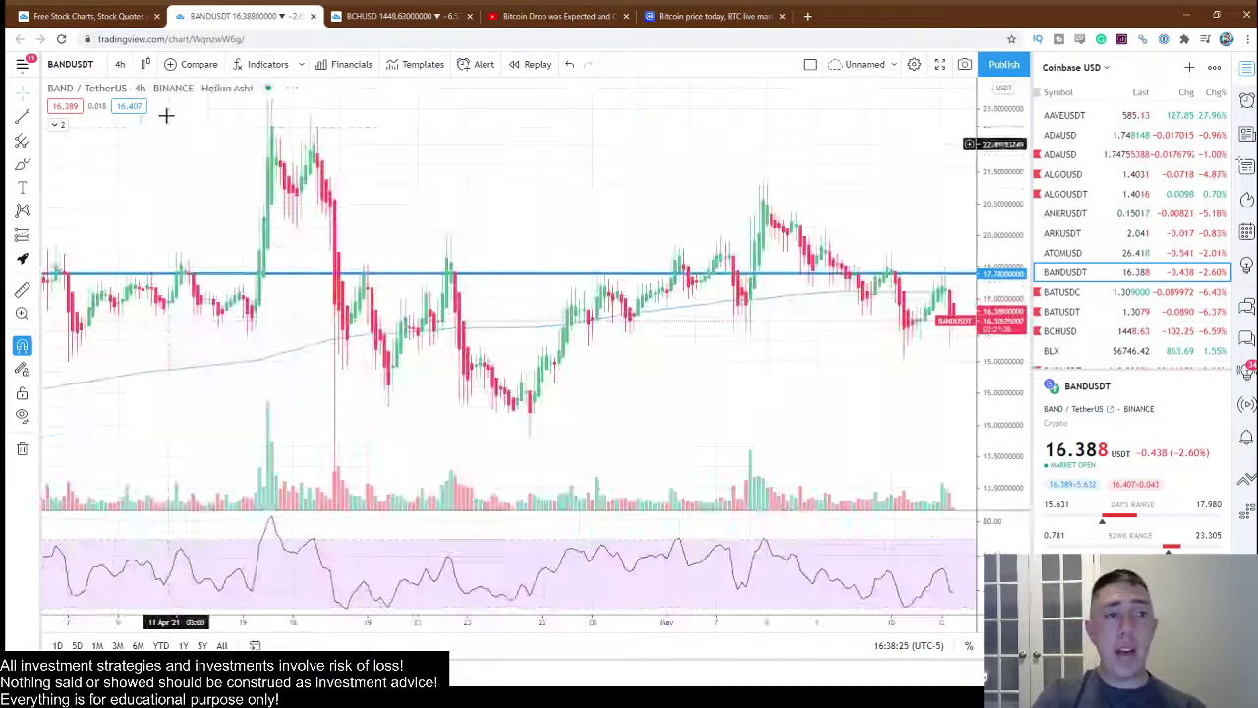
click(147, 64)
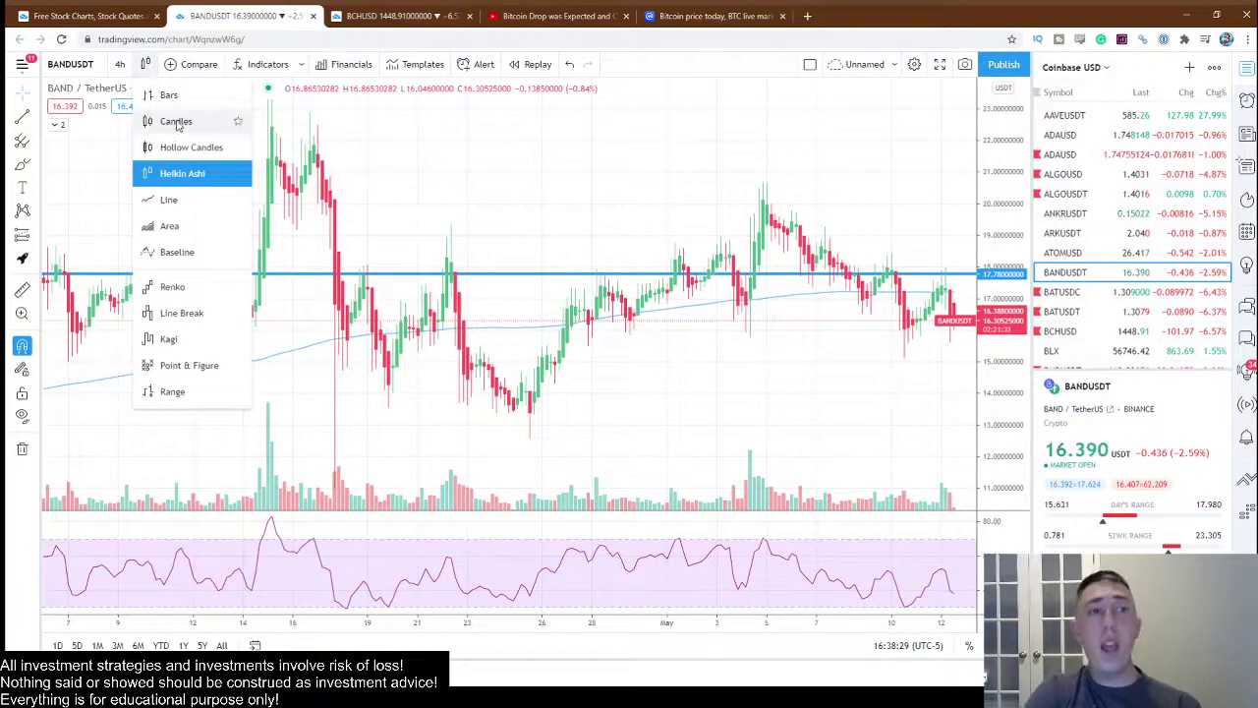
click(175, 118)
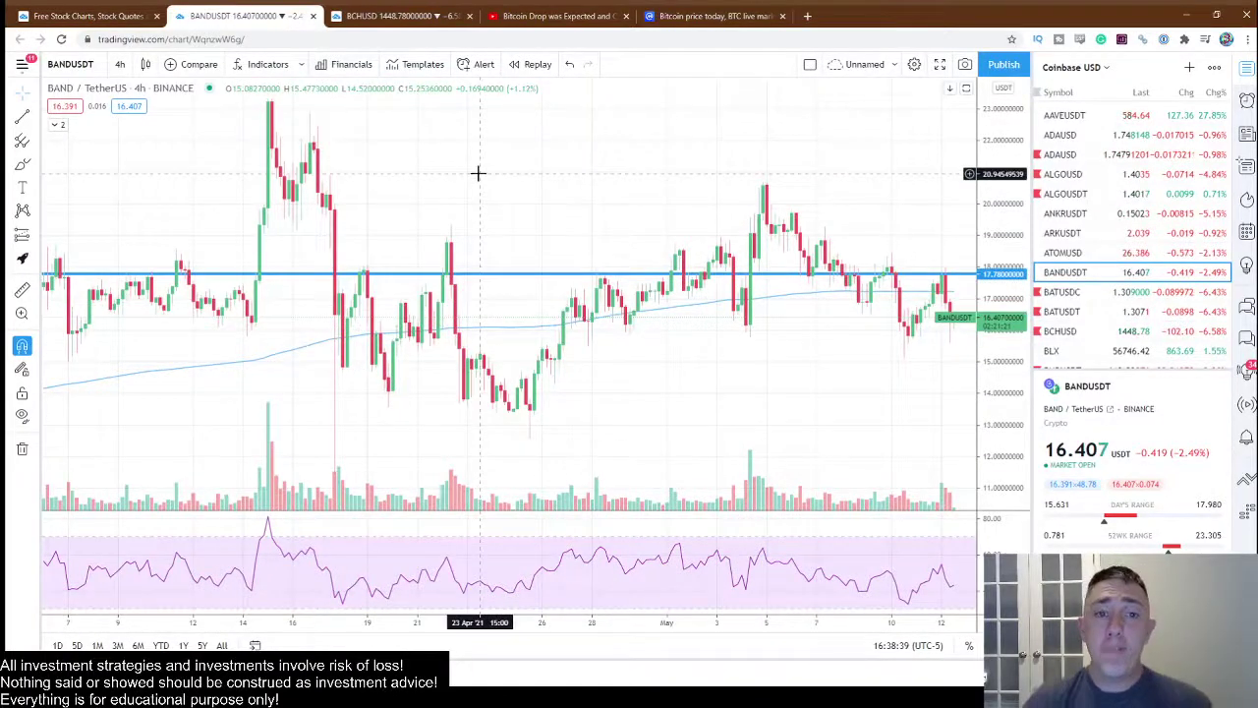
Step: Overlay BANDUSD on the BANDUSDT chart as a comparison with its own price scale and inspect both price histories
click(201, 65)
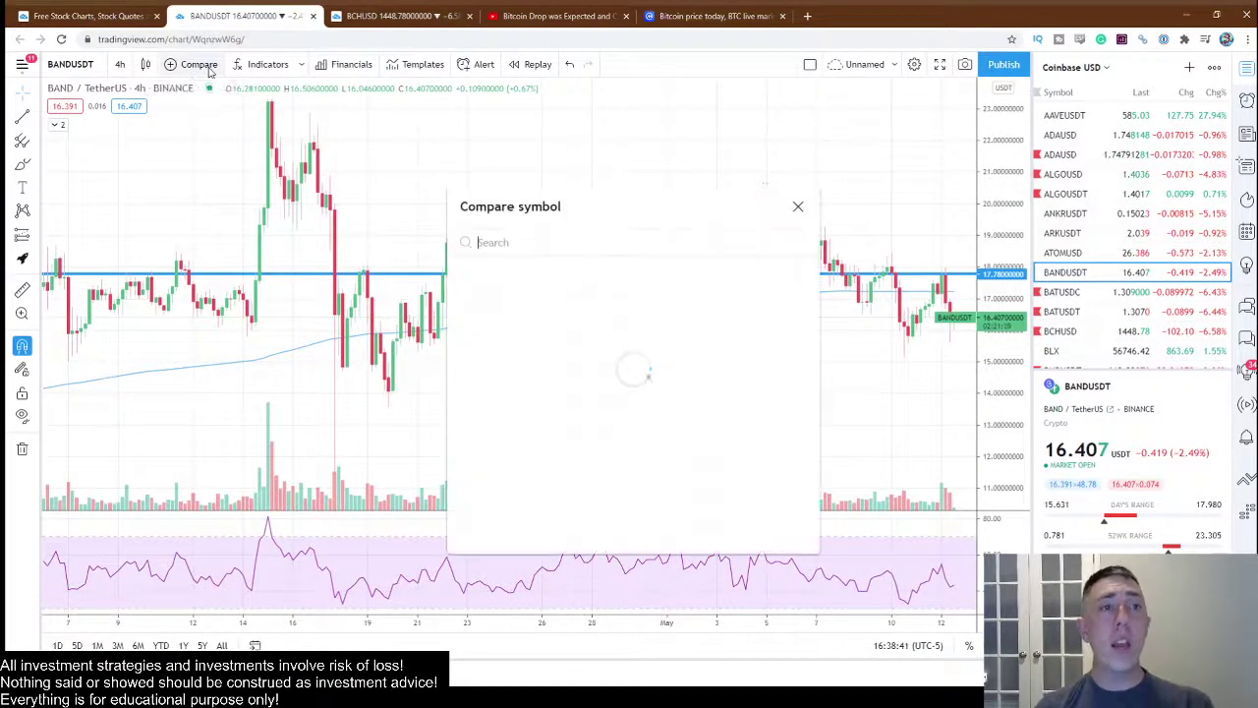
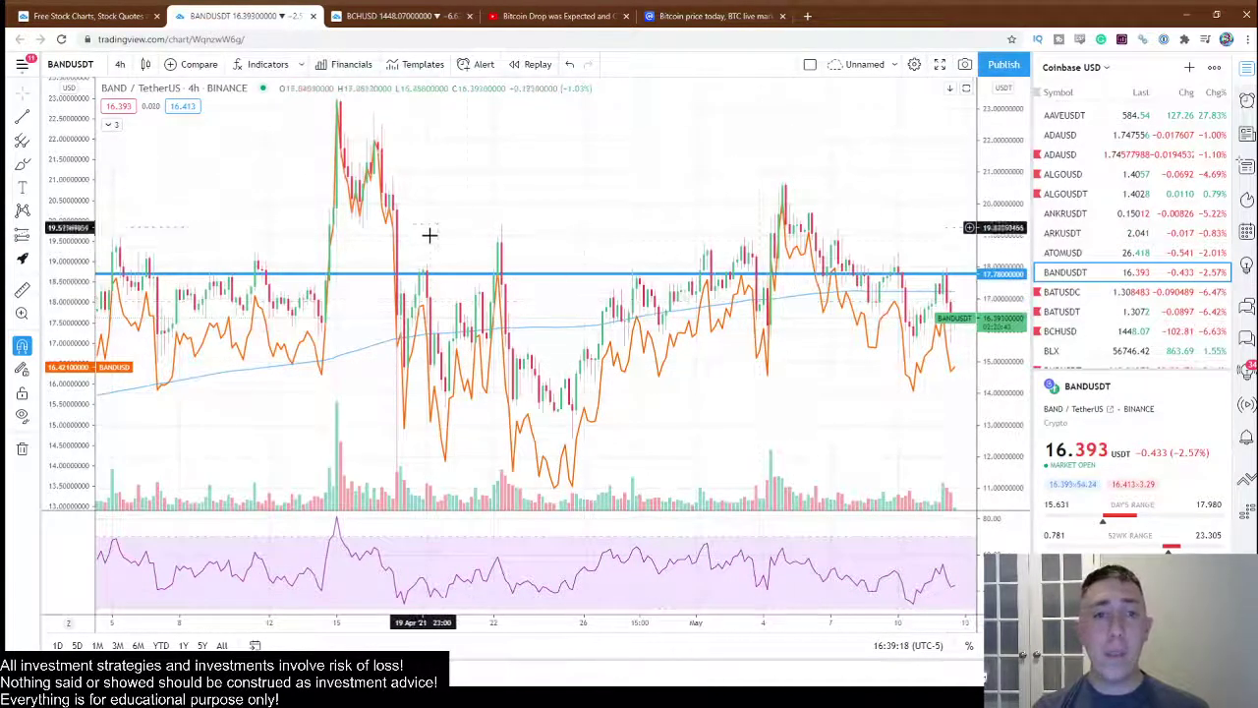
drag(468, 238, 518, 239)
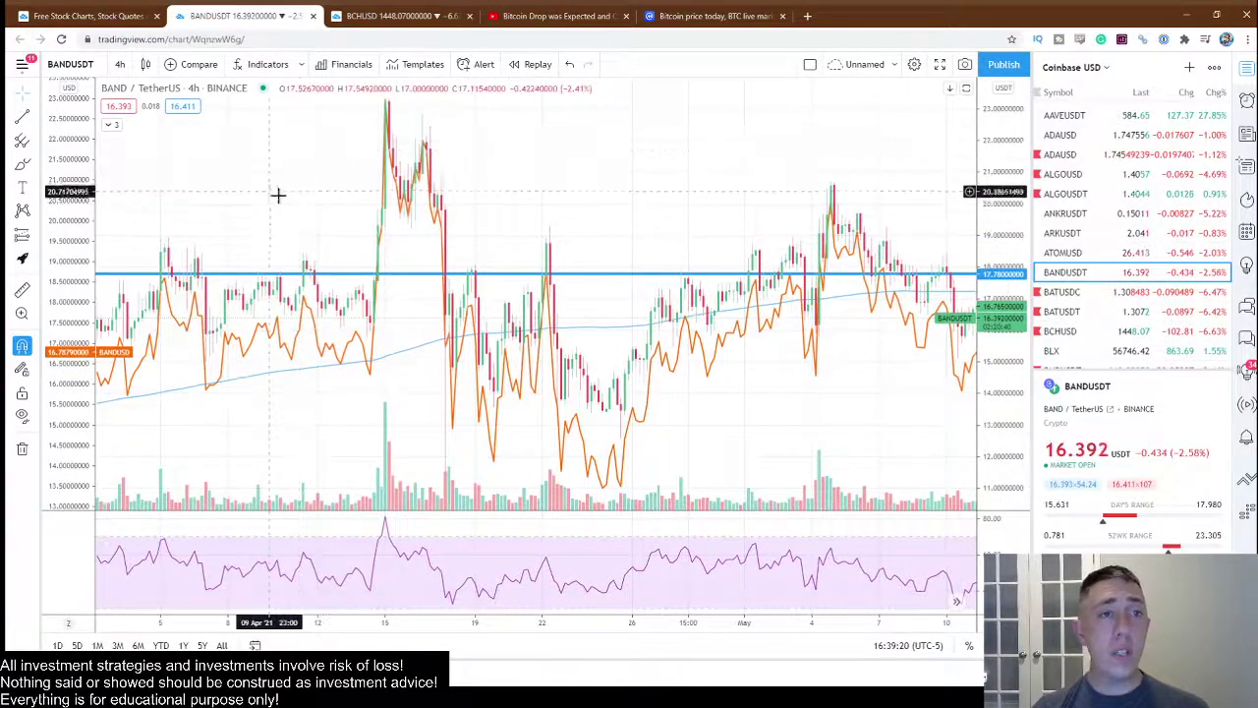
scroll(586, 236, right, 3)
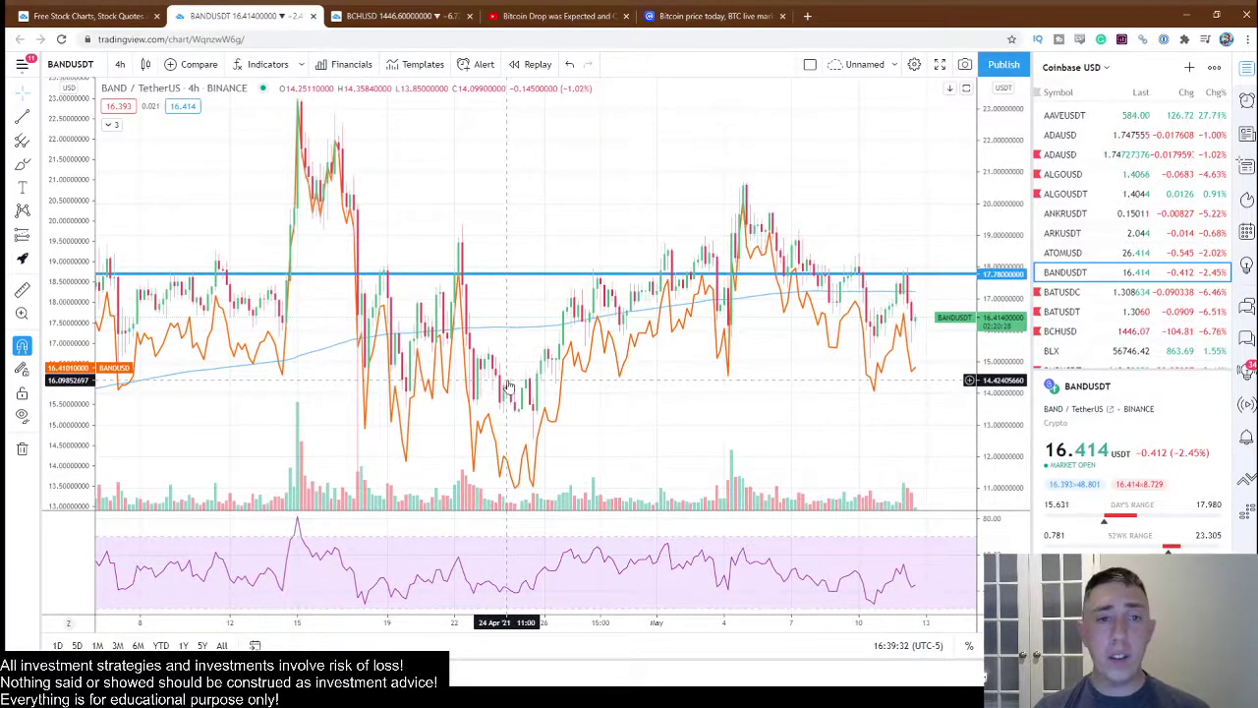
scroll(651, 404, down, 5)
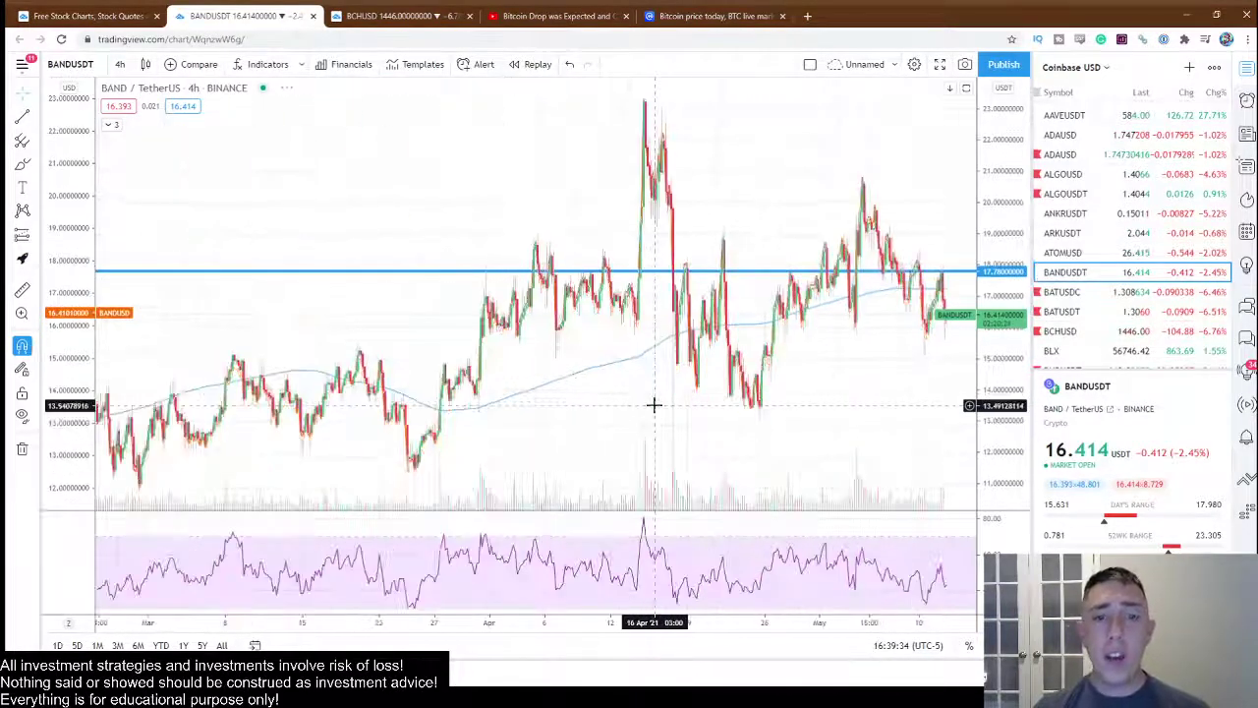
scroll(654, 404, up, 5)
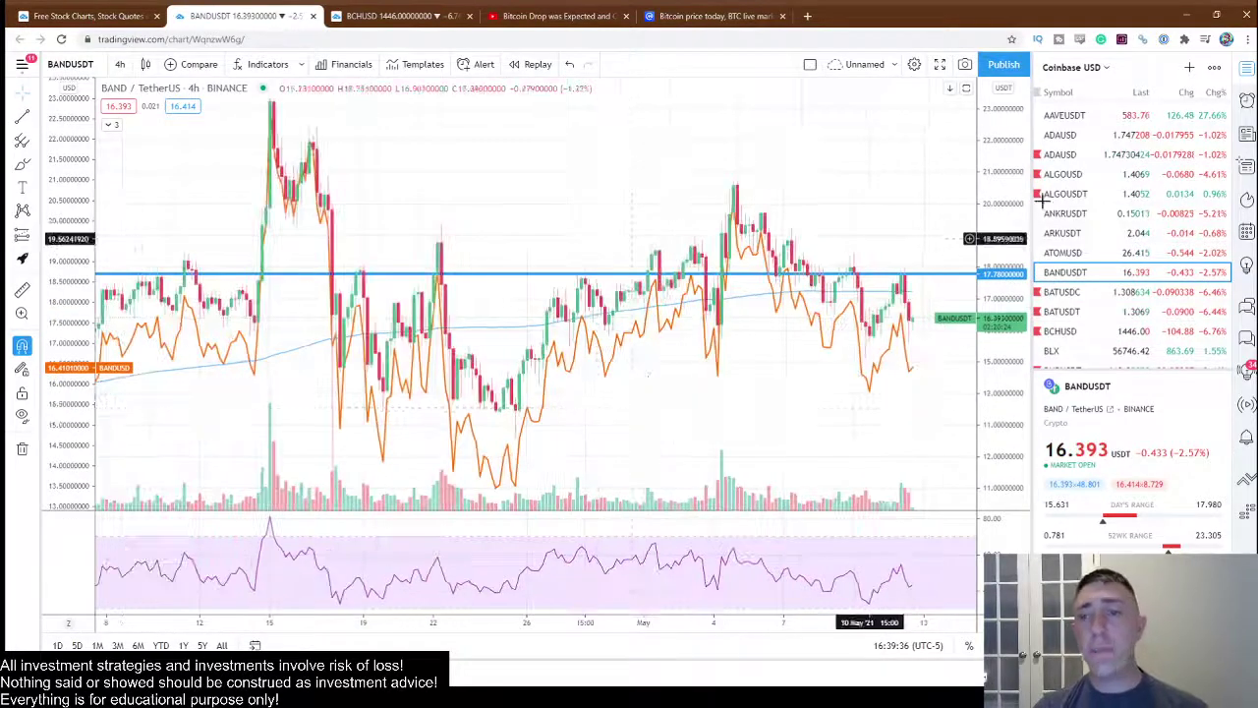
Step: Remove the BANDUSD comparison line from the BANDUSDT chart
click(813, 325)
key(Delete)
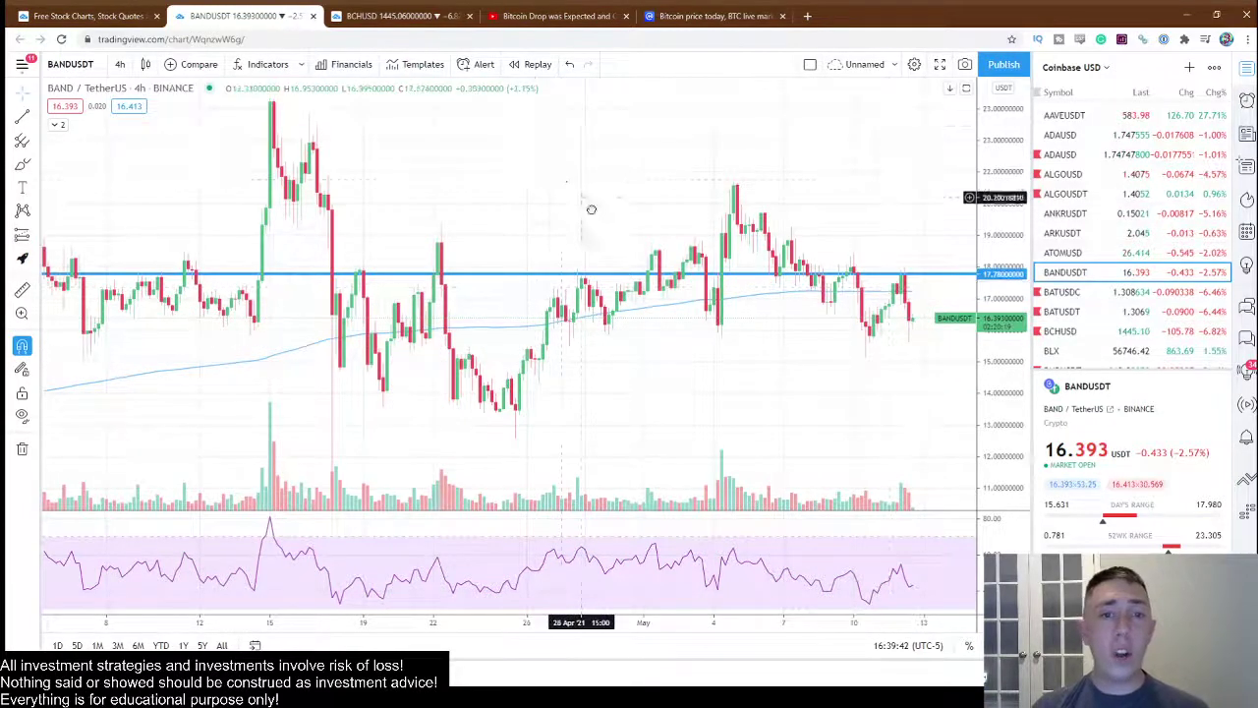
scroll(597, 217, down, 2)
scroll(603, 225, down, 2)
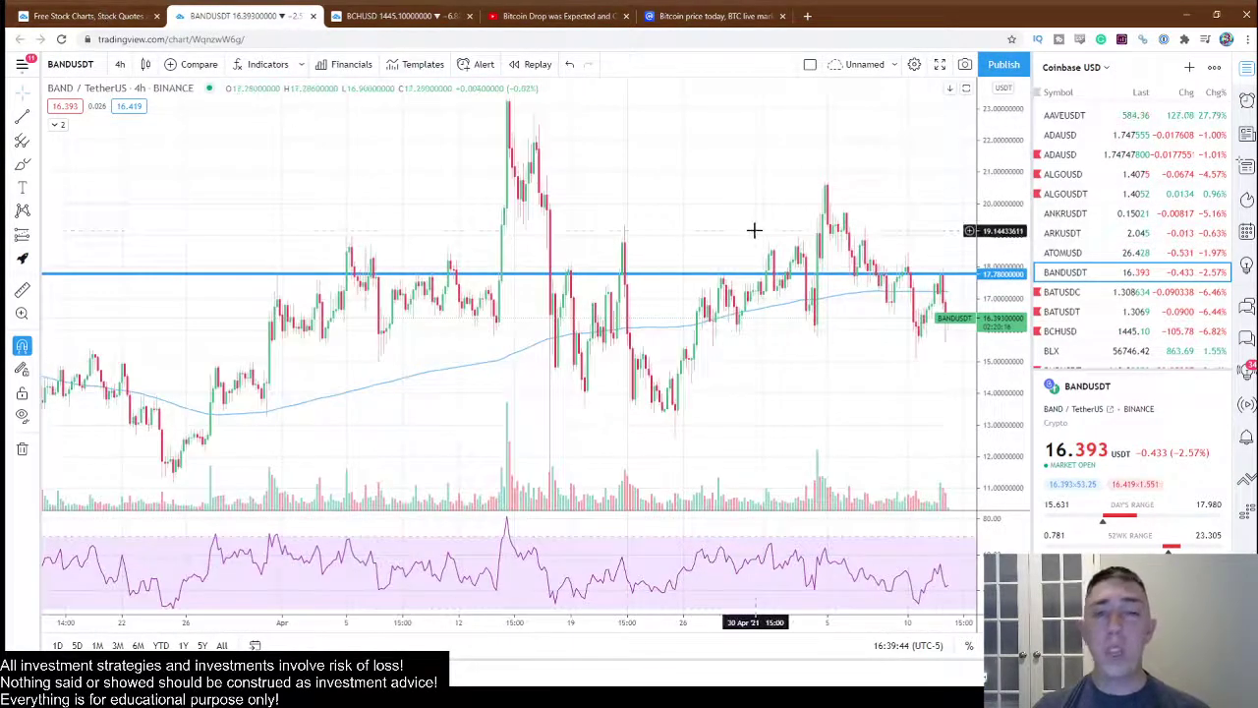
click(133, 66)
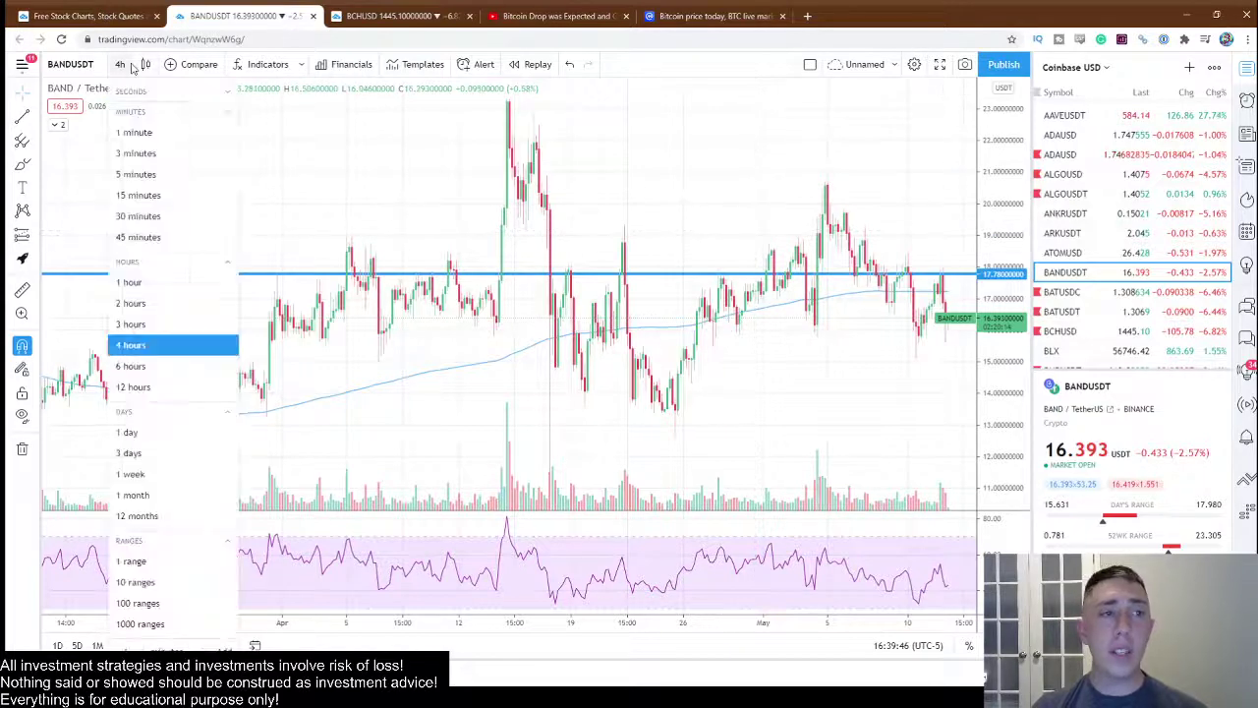
click(126, 78)
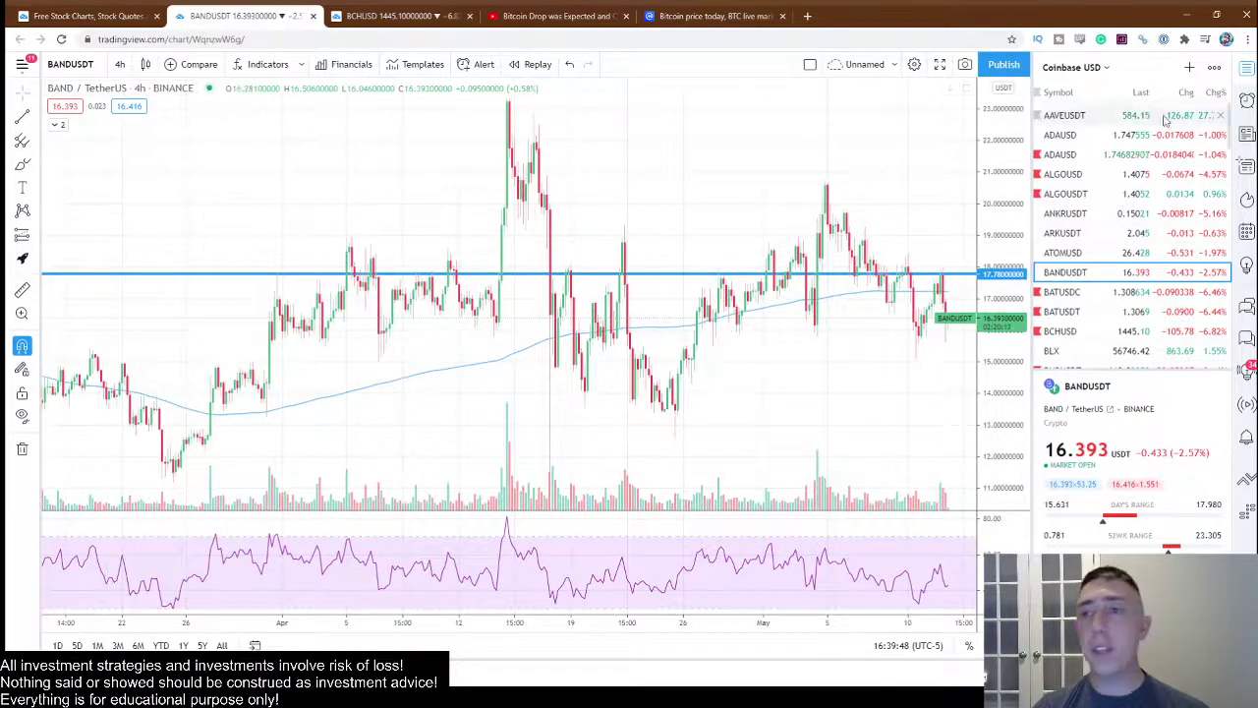
Step: Switch to the Coinbase BTC watchlist and open the ZECBTC chart from its end
click(1106, 67)
click(1081, 216)
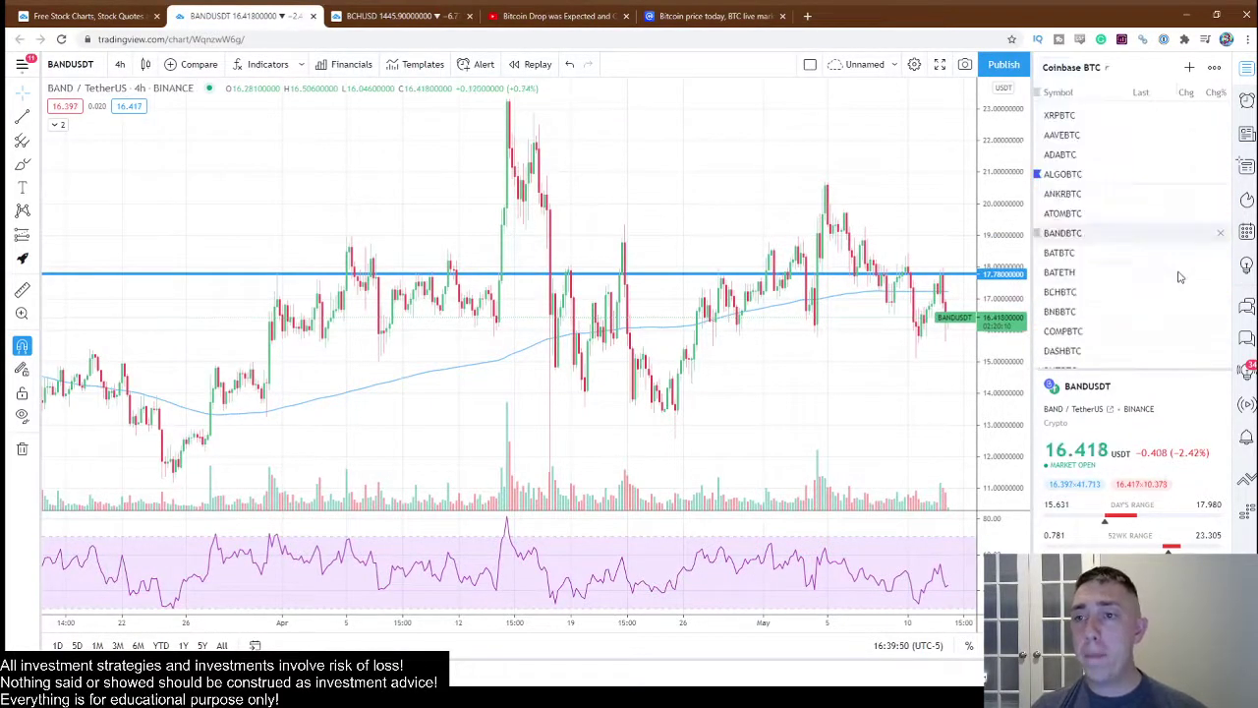
scroll(1179, 276, down, 3)
scroll(1186, 276, down, 5)
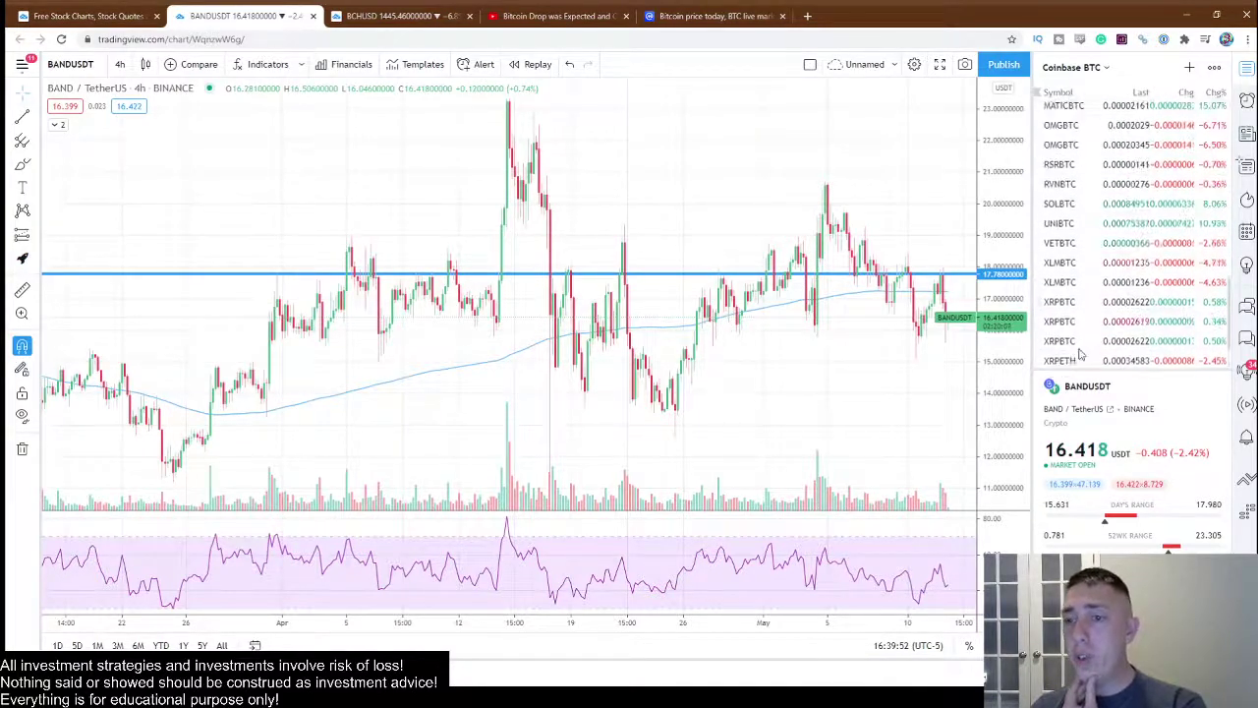
click(1081, 354)
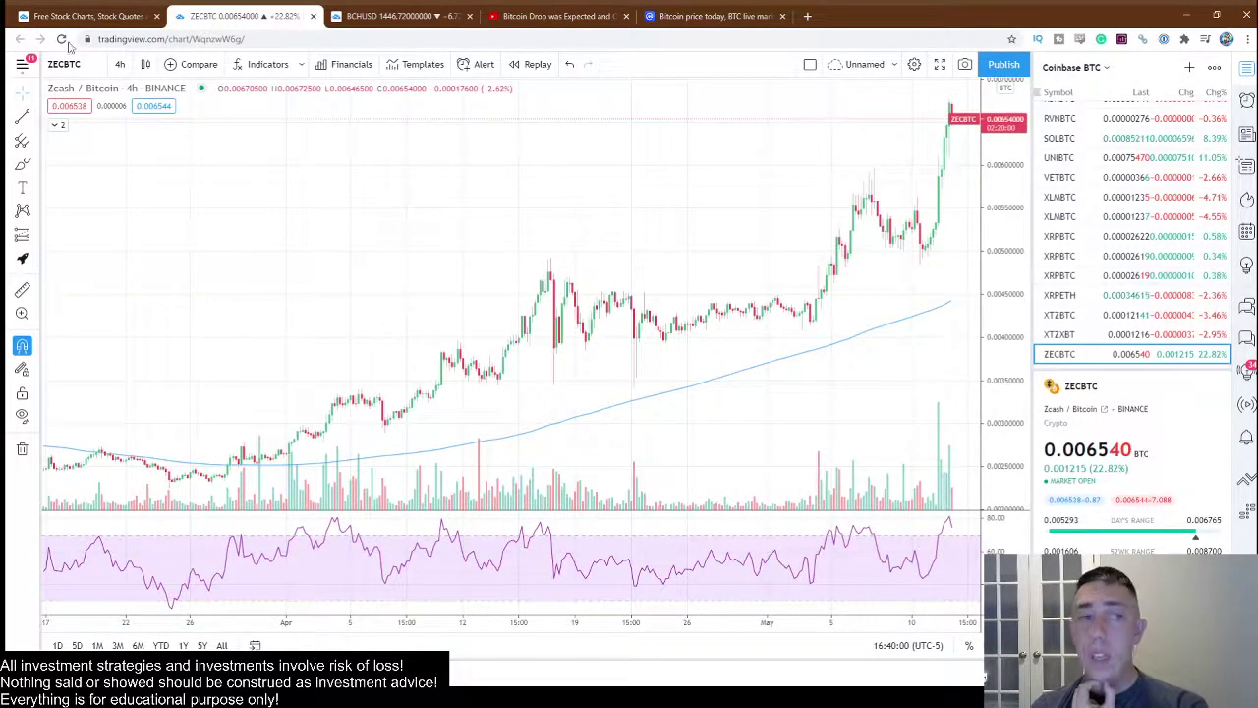
Step: Search the comparison symbols for ETCBTC, add the first match to the ZECBTC chart in a new pane, and close the search
click(173, 63)
text(EOS)
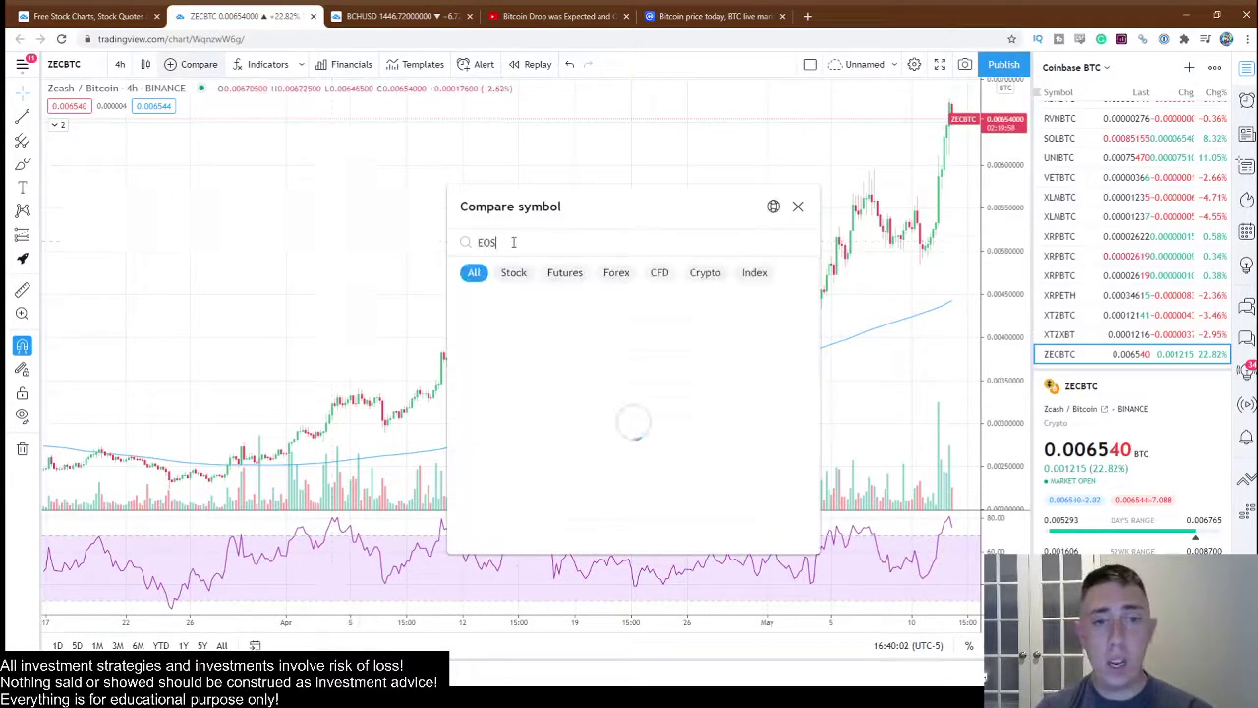
text(TC)
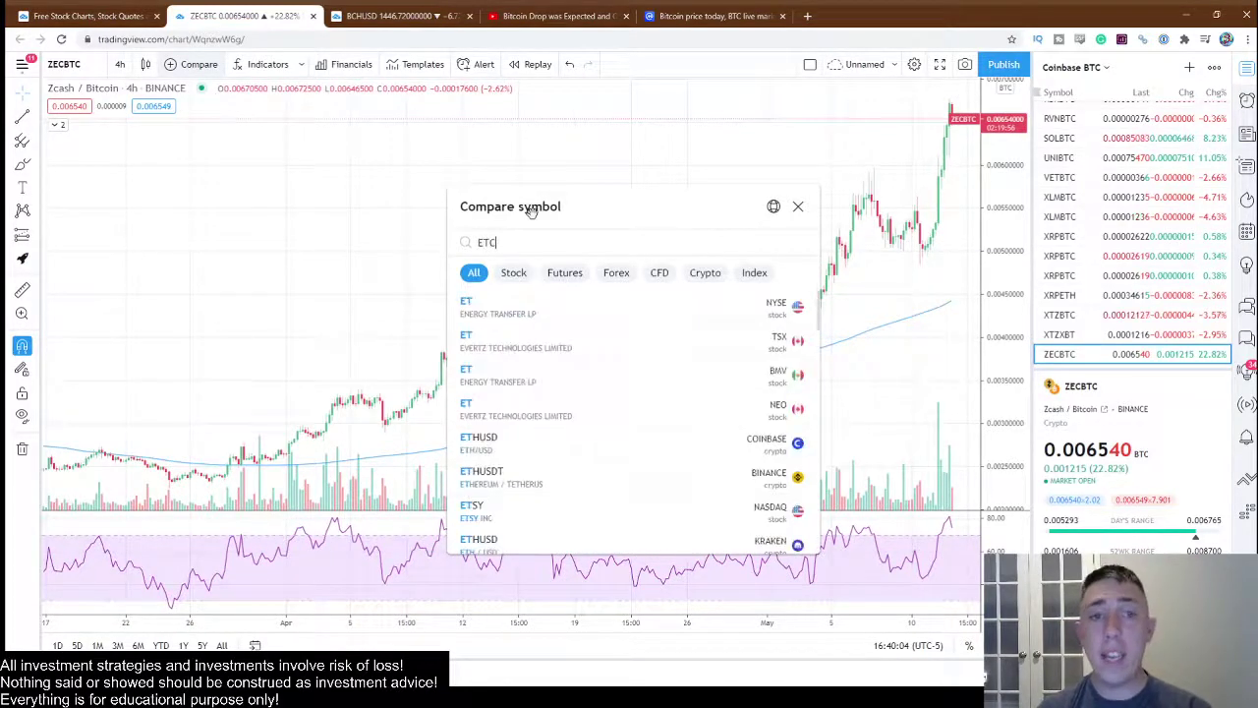
mouse_move(561, 370)
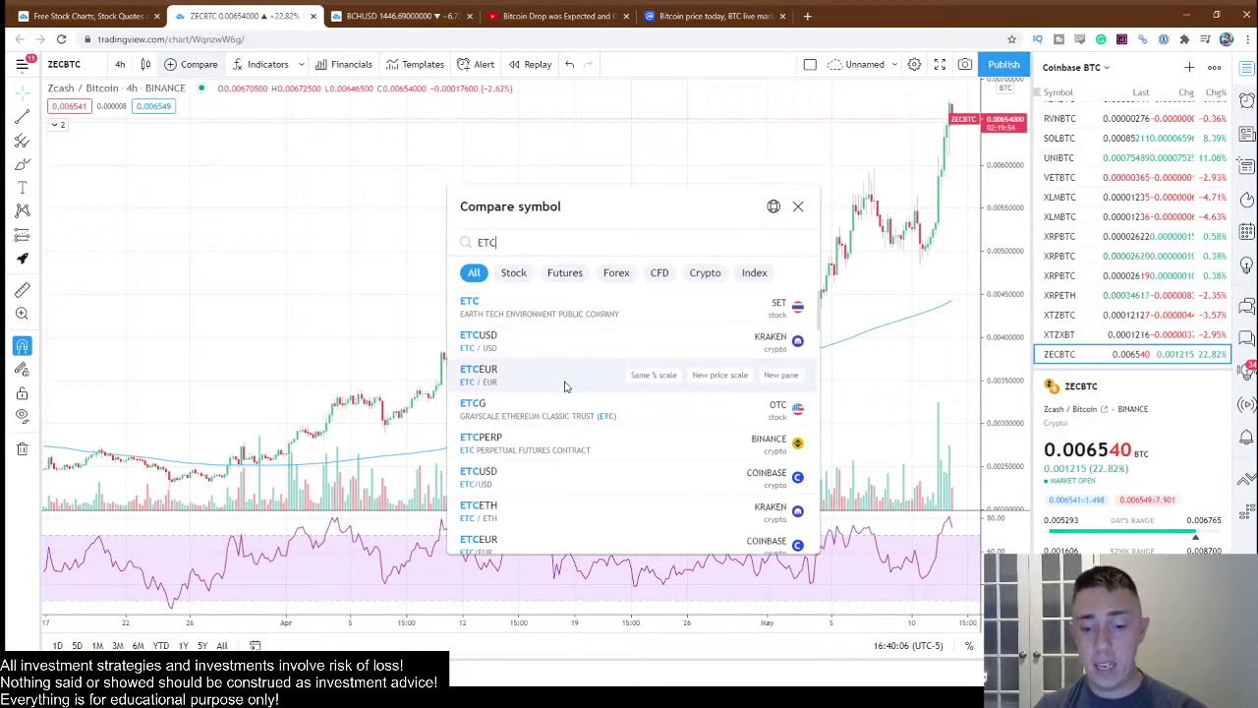
text(BTC)
mouse_move(730, 314)
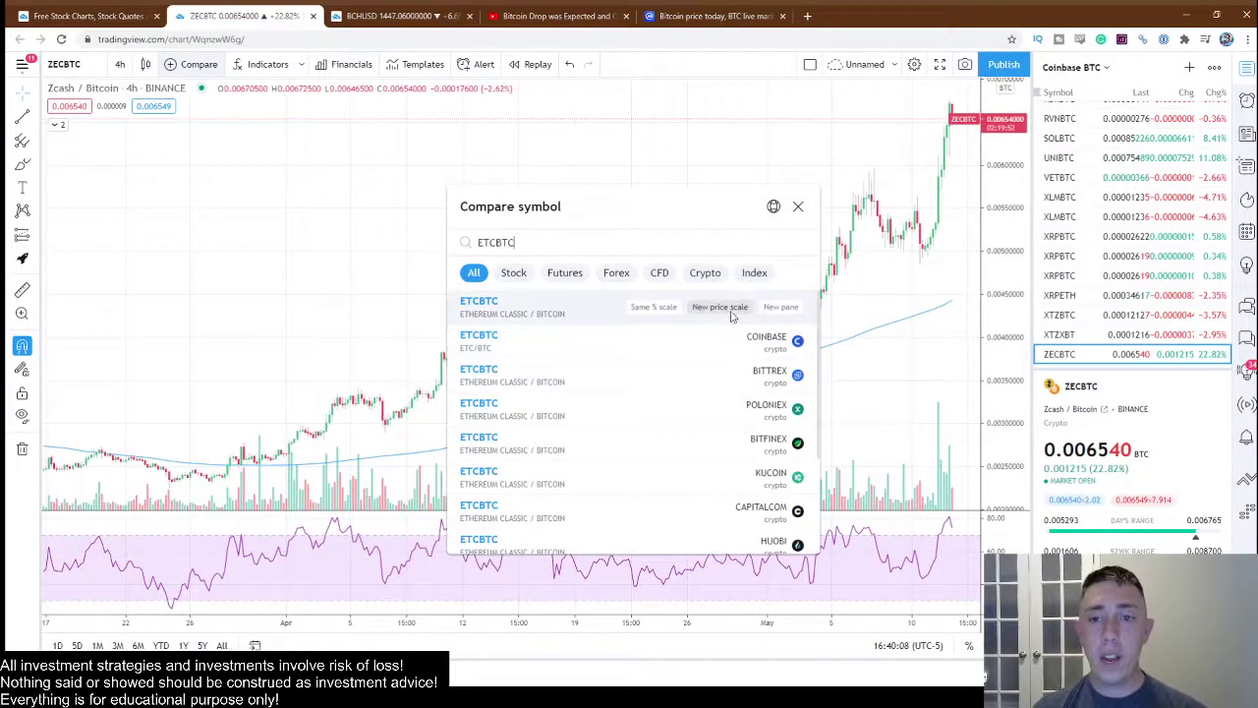
click(802, 308)
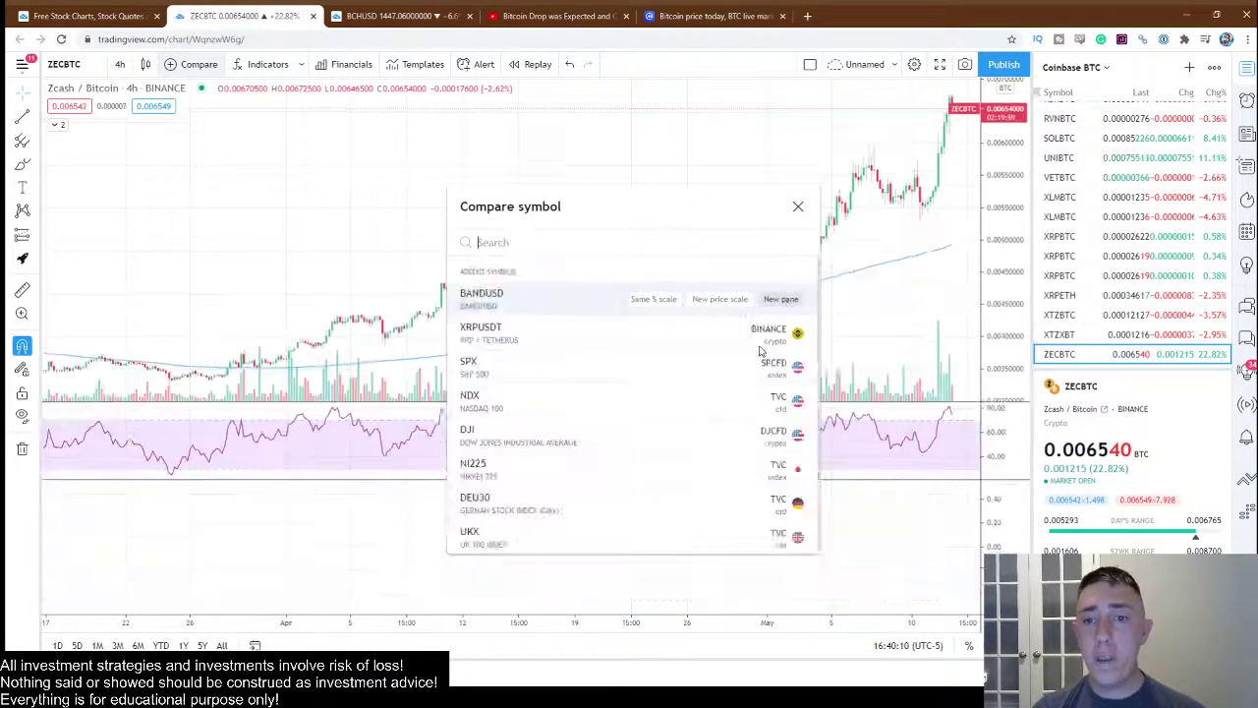
click(889, 315)
Step: Move the oscillator pane below the ETCBTC pane and compare the ZECBTC and ETCBTC price histories
scroll(862, 335, down, 8)
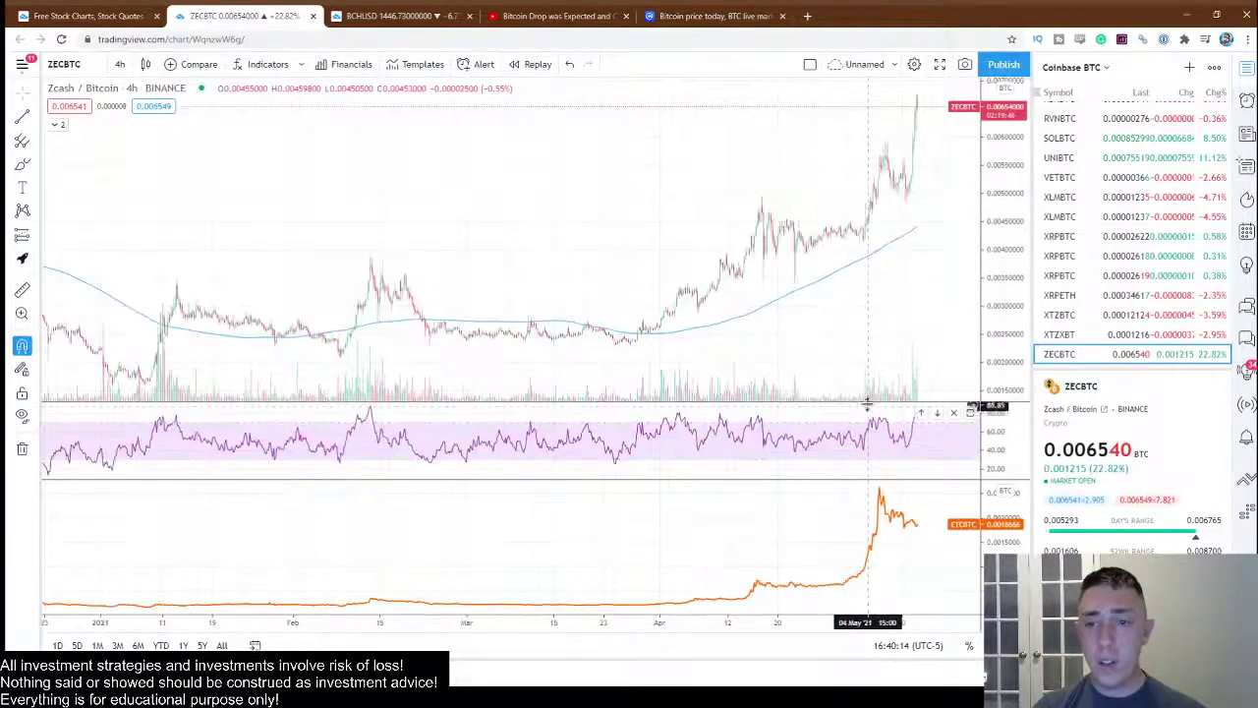
click(938, 414)
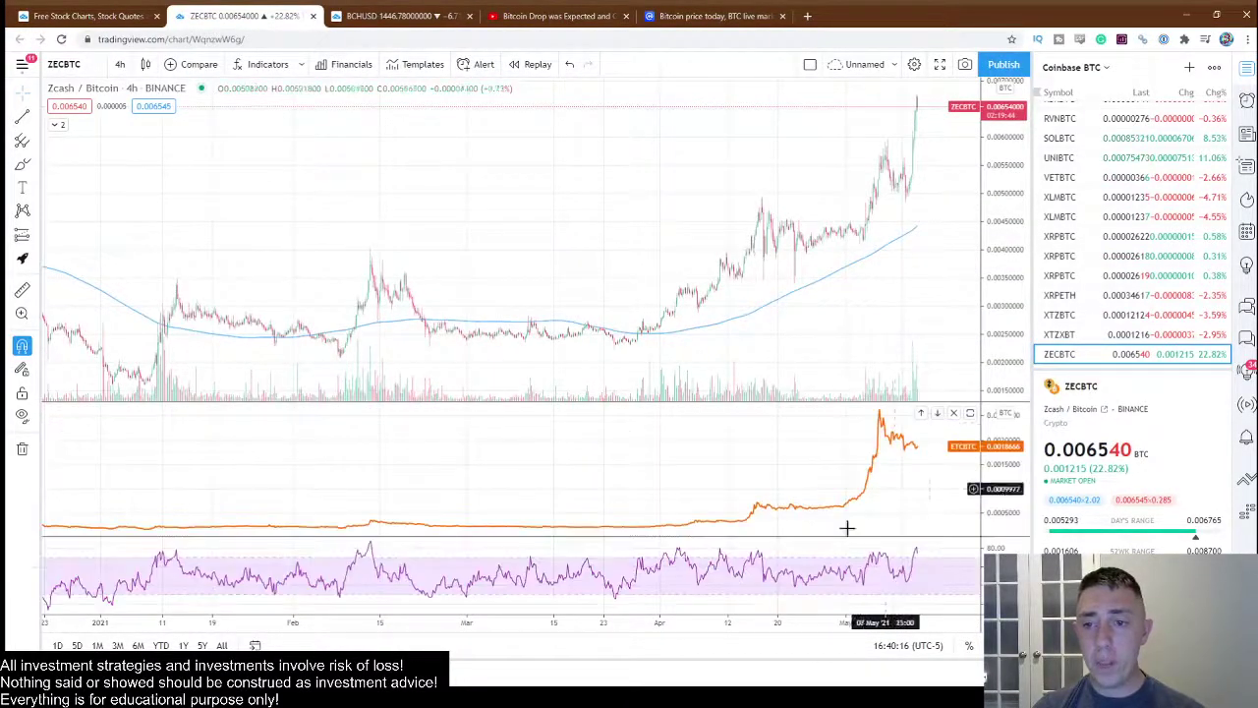
scroll(914, 295, down, 3)
scroll(919, 314, down, 4)
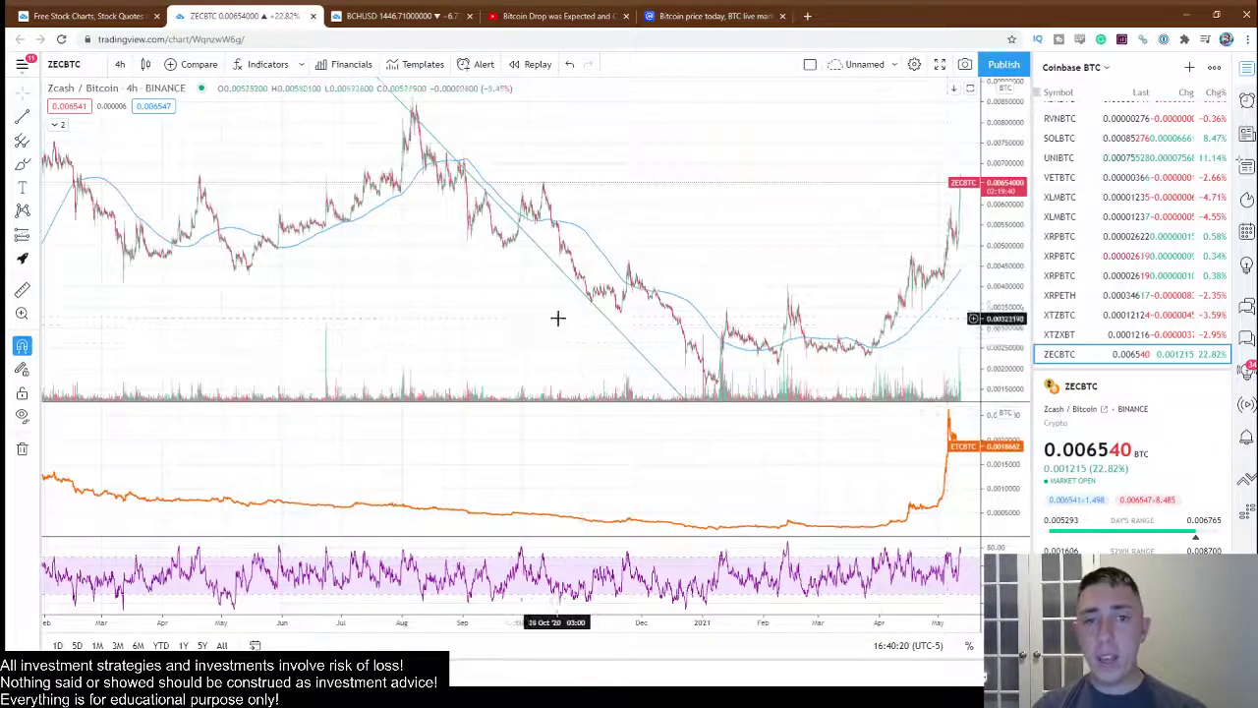
Step: Set the ZECBTC chart to the 1 week interval and compare its full price history with ETCBTC
click(119, 64)
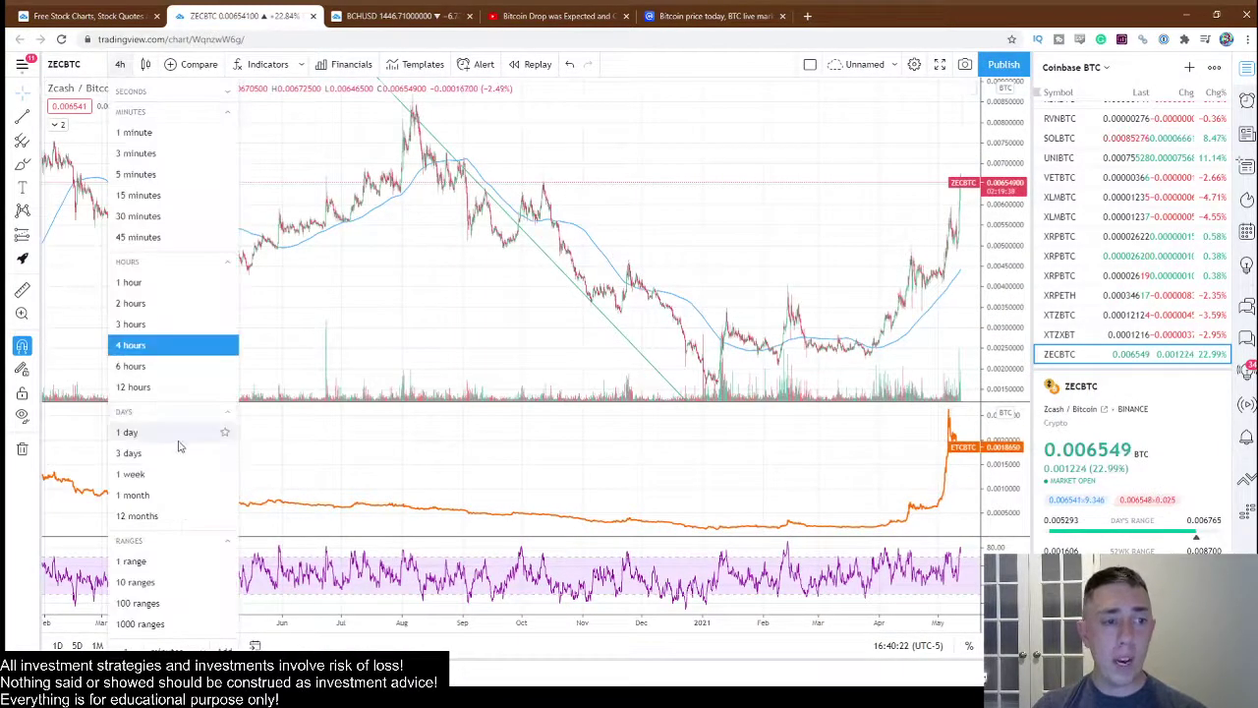
click(130, 474)
scroll(769, 336, up, 5)
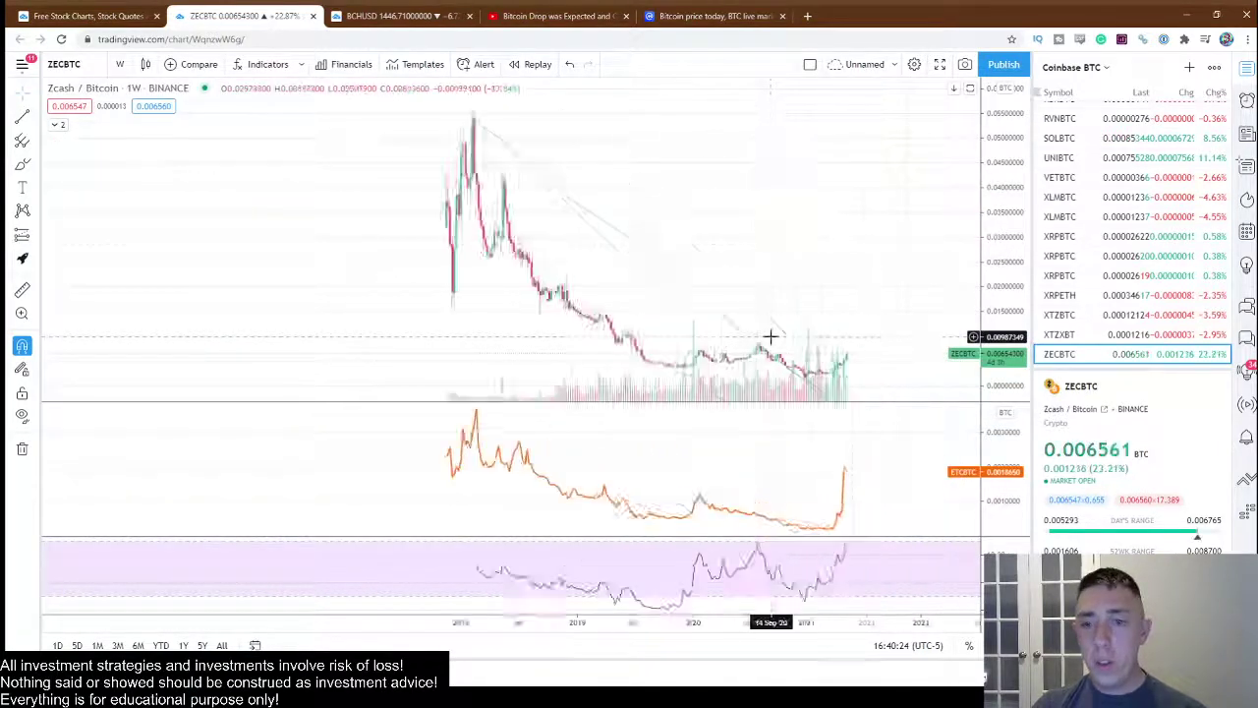
scroll(589, 373, down, 3)
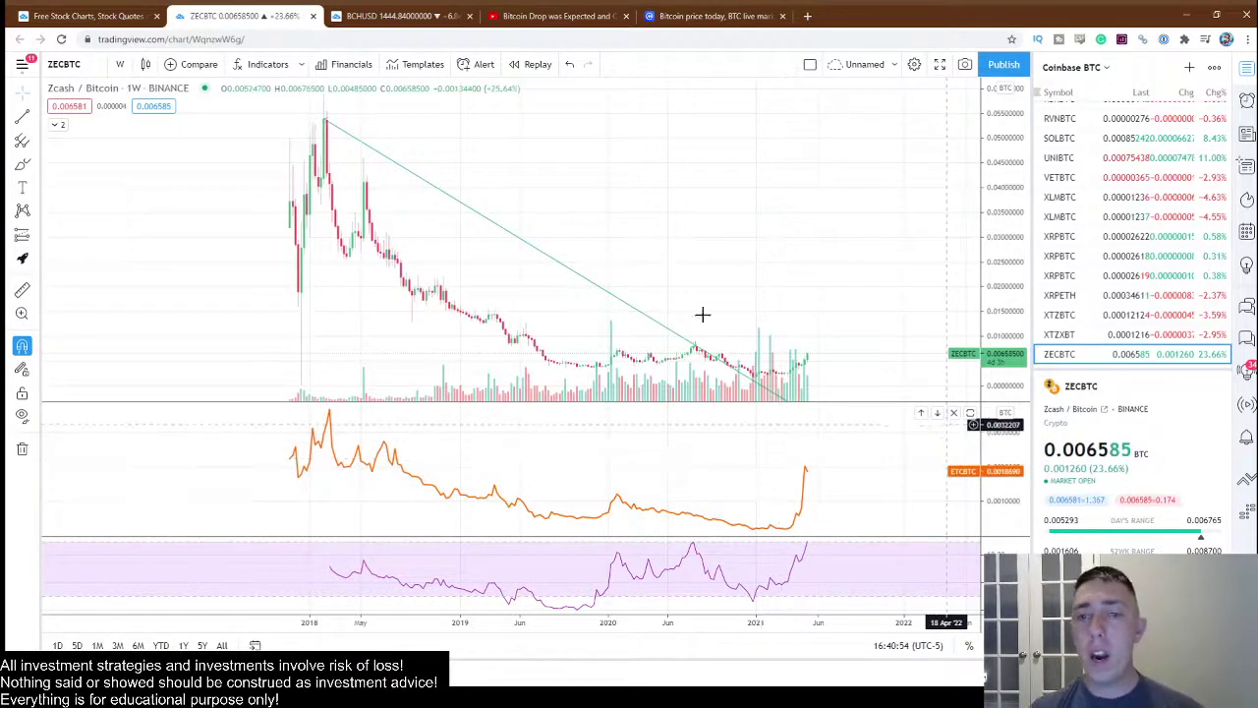
Step: Remove the ETCBTC comparison pane from the ZECBTC chart
click(954, 411)
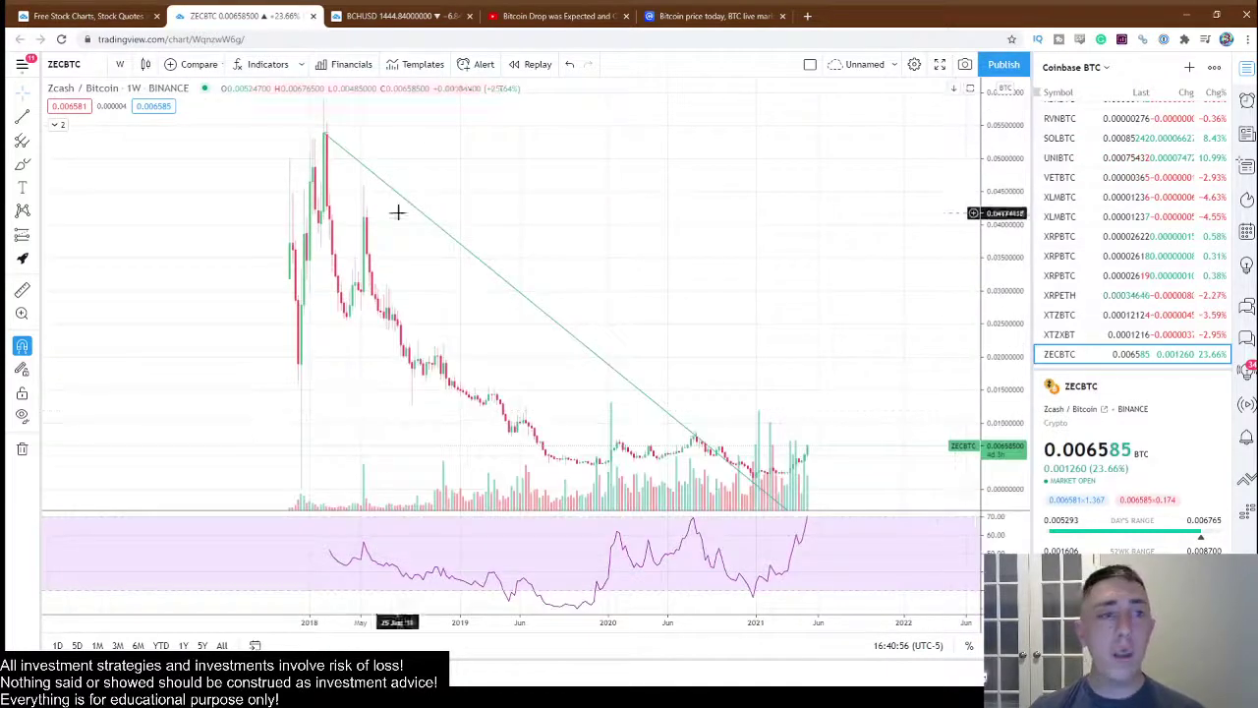
scroll(323, 304, up, 2)
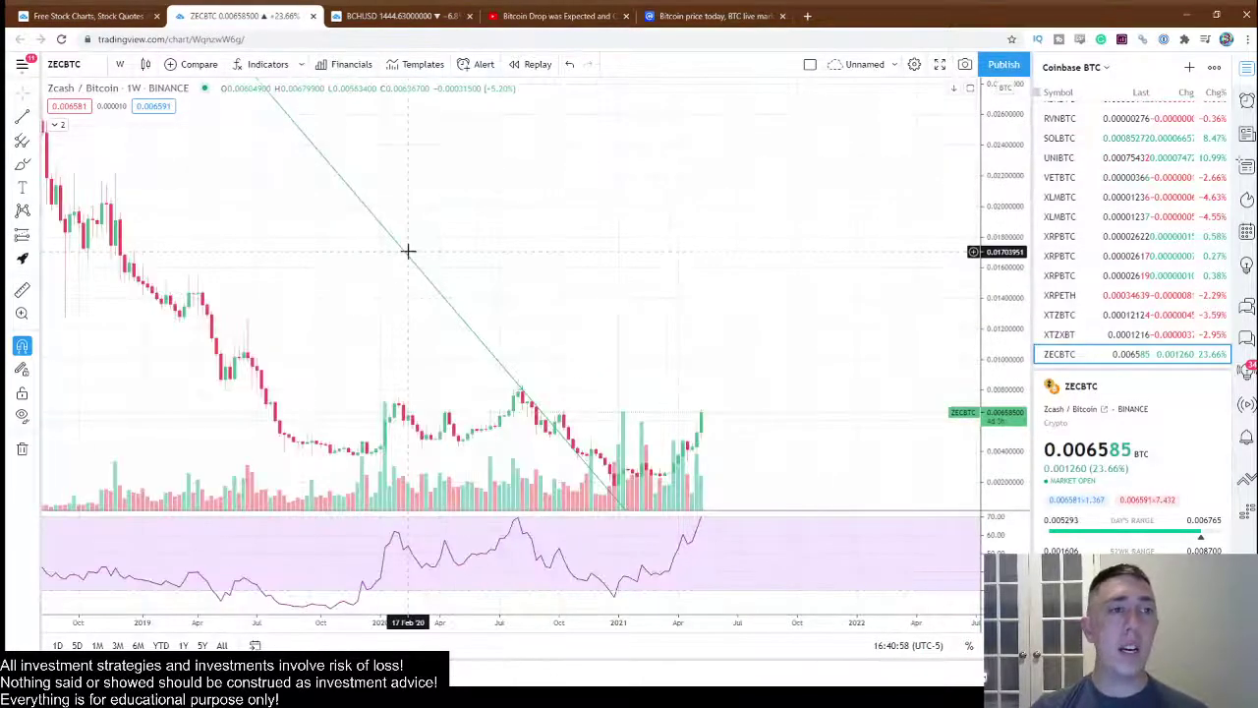
scroll(407, 250, down, 1)
Step: Expand the chart's indicator legend and examine the indicators applied to ZECBTC
click(59, 124)
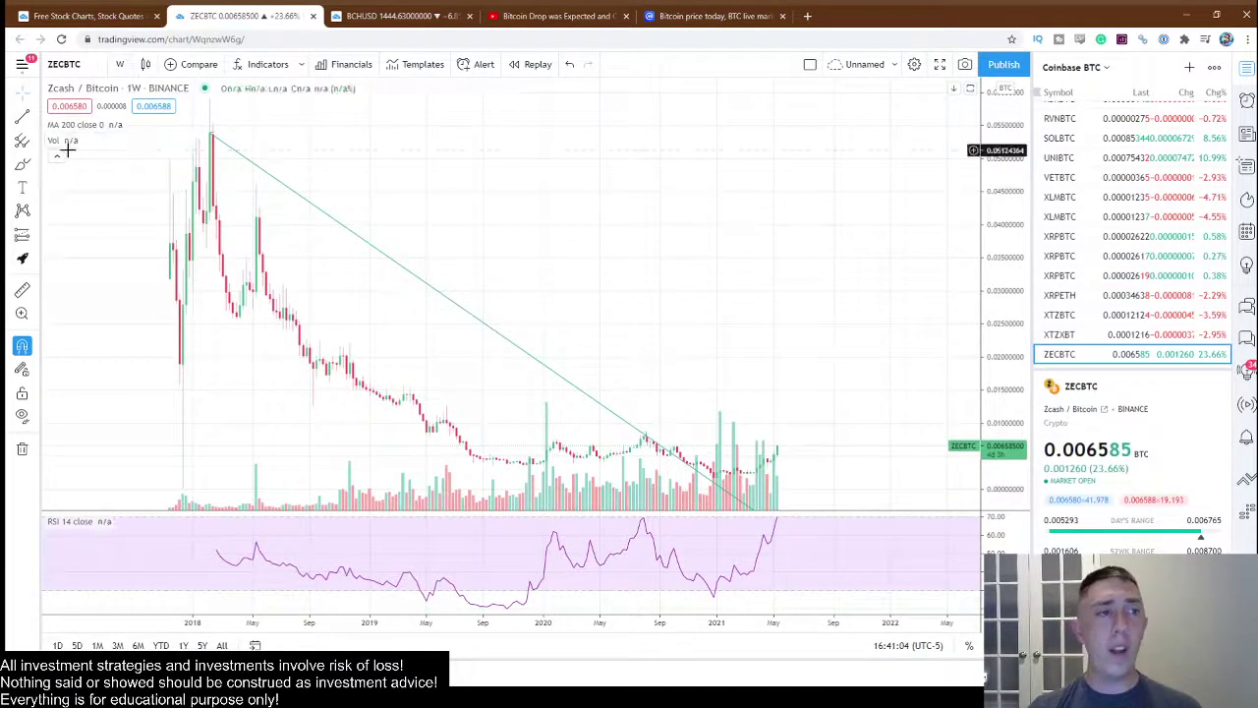
scroll(769, 397, up, 2)
scroll(769, 397, down, 4)
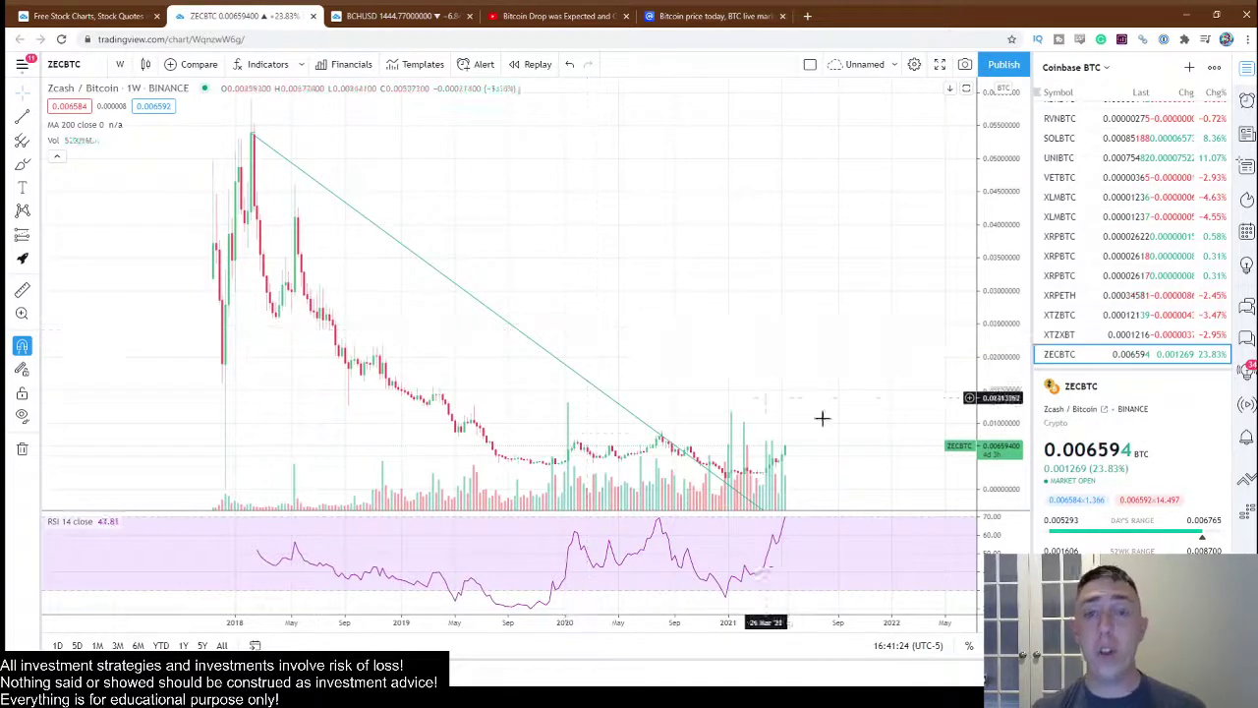
scroll(806, 435, down, 1)
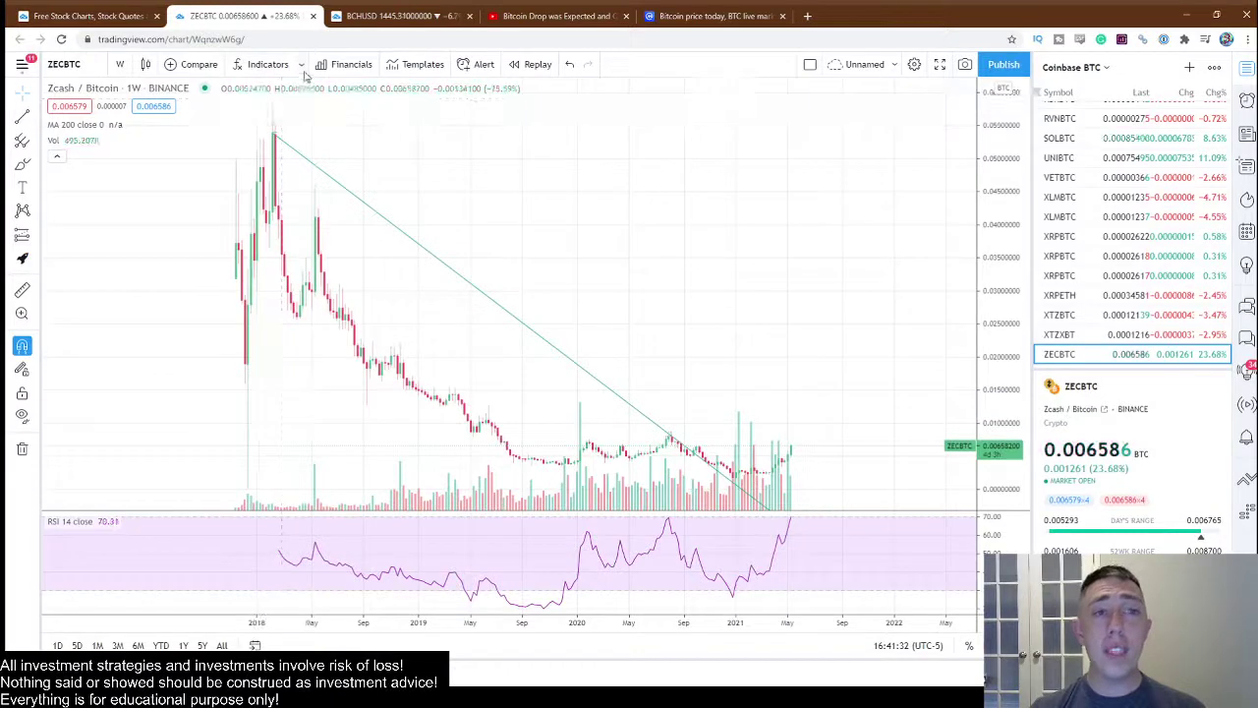
Step: Search the indicator library for "moving avera" and "volu", and return to the favorite indicators
click(267, 65)
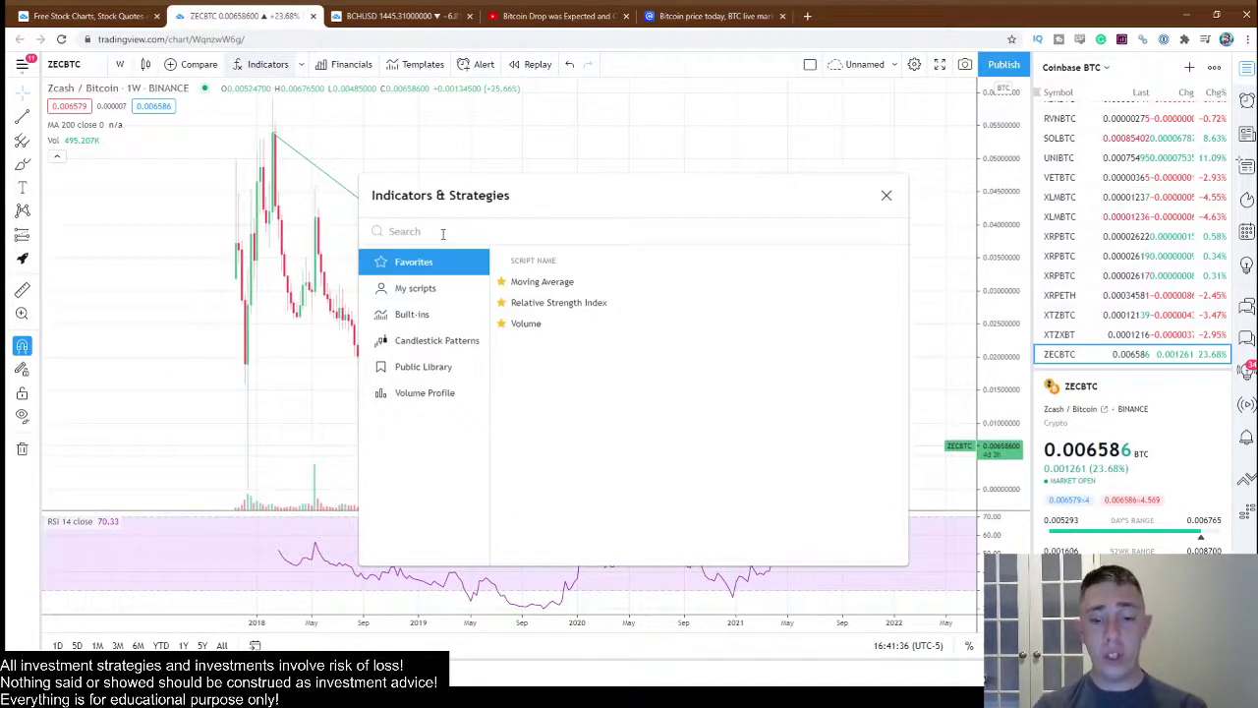
text(movin)
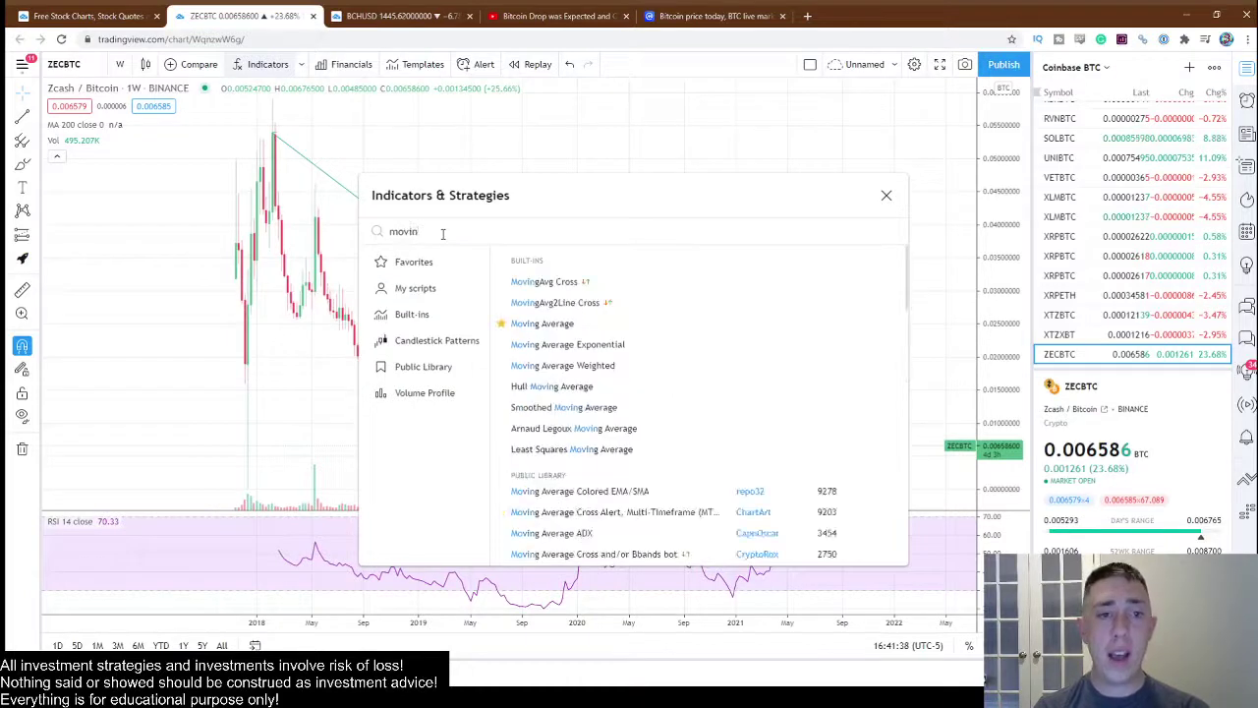
text(g avera)
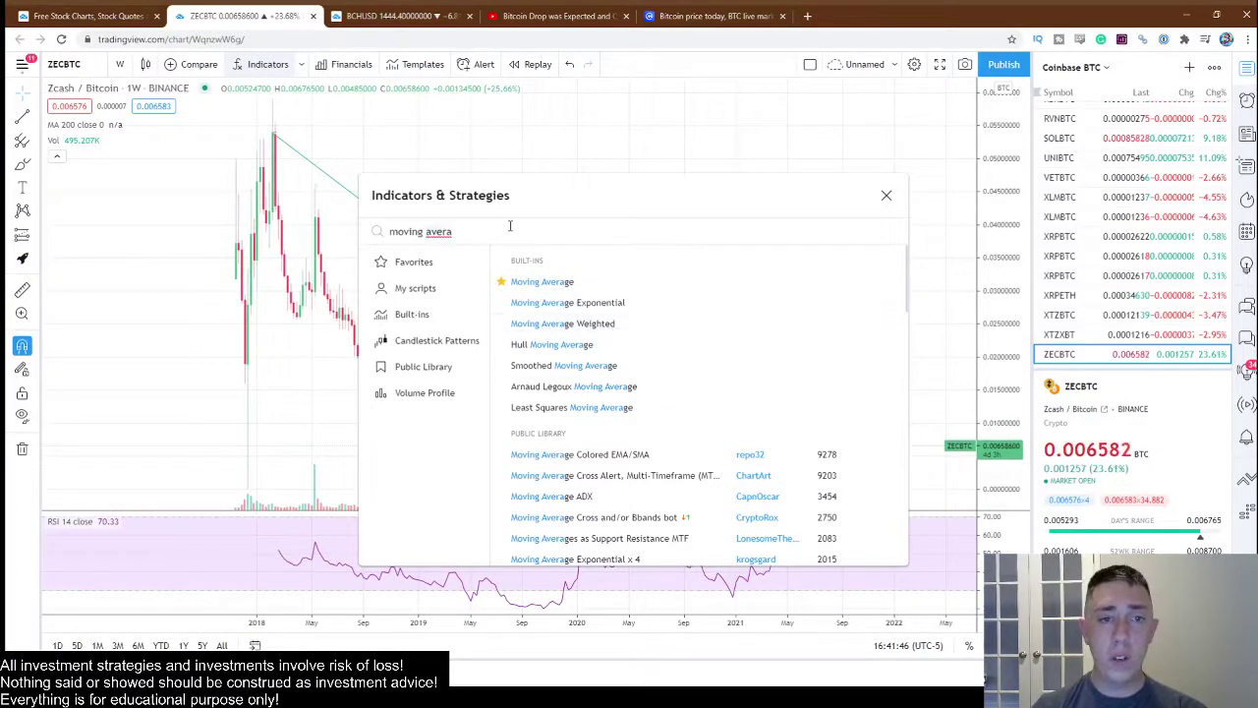
key(ctrl+a)
text(volul)
key(BackSpace)
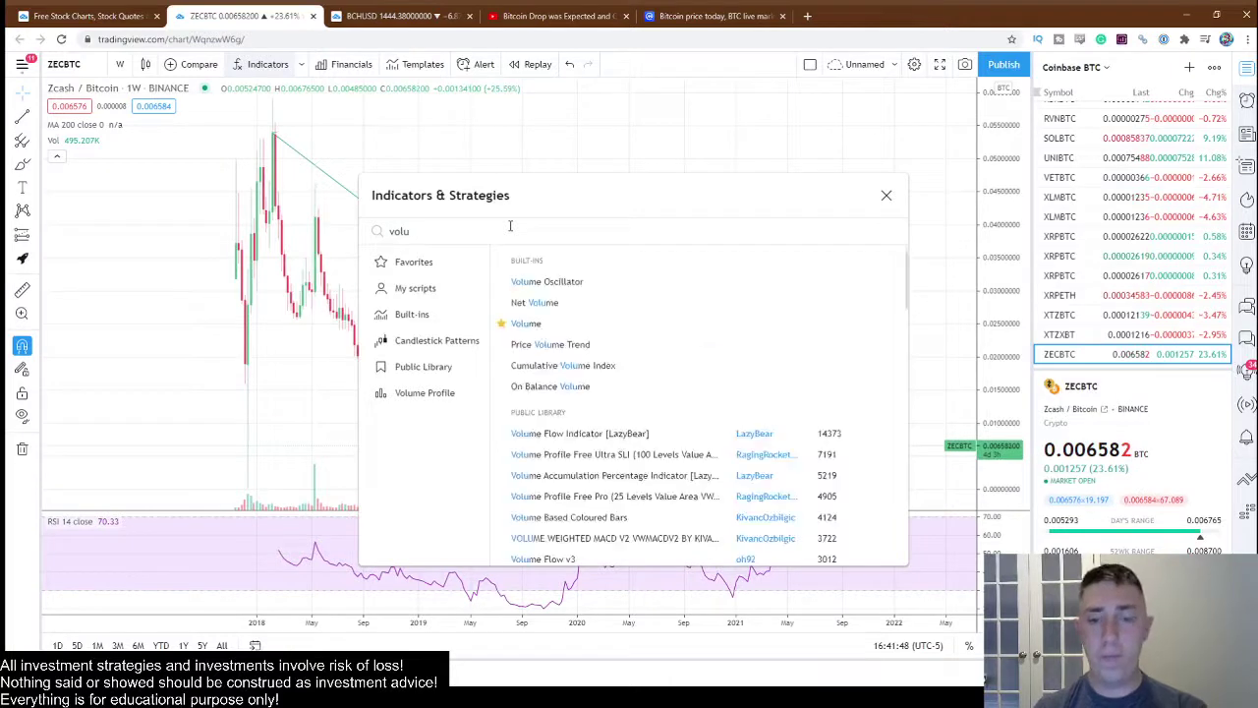
click(429, 262)
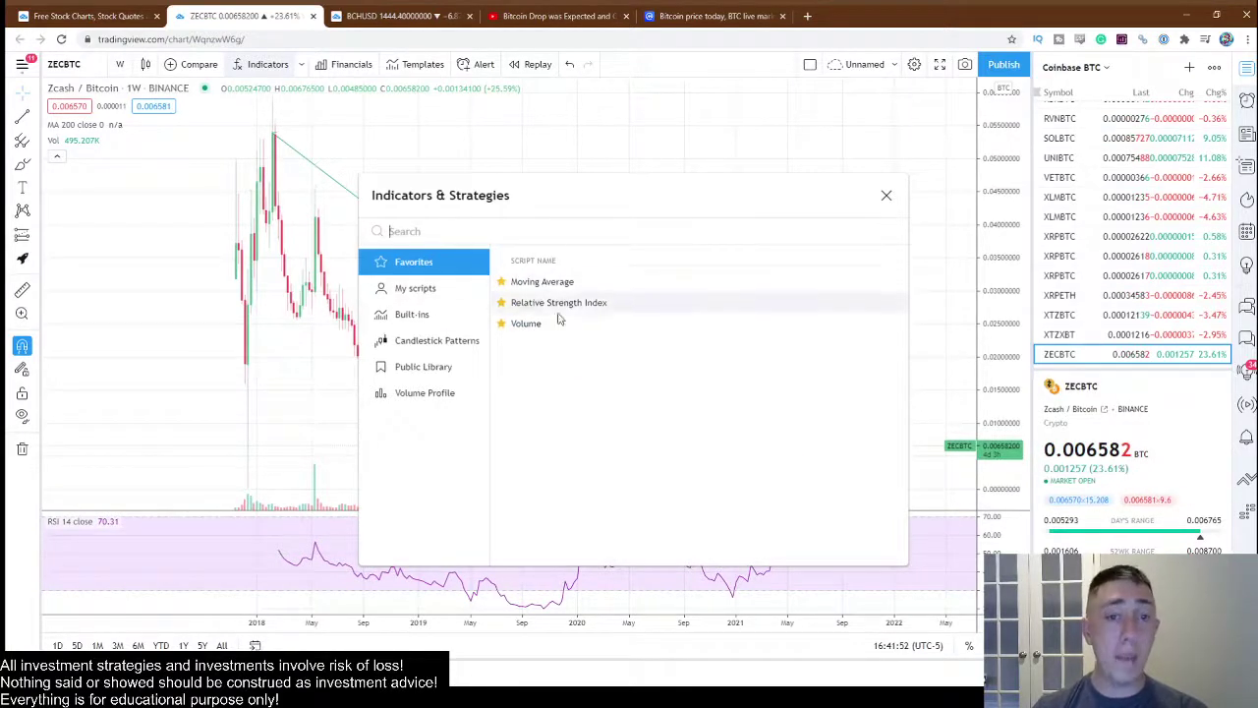
Step: Search the indicator library for "boll" and clear the search
click(467, 231)
text(boll)
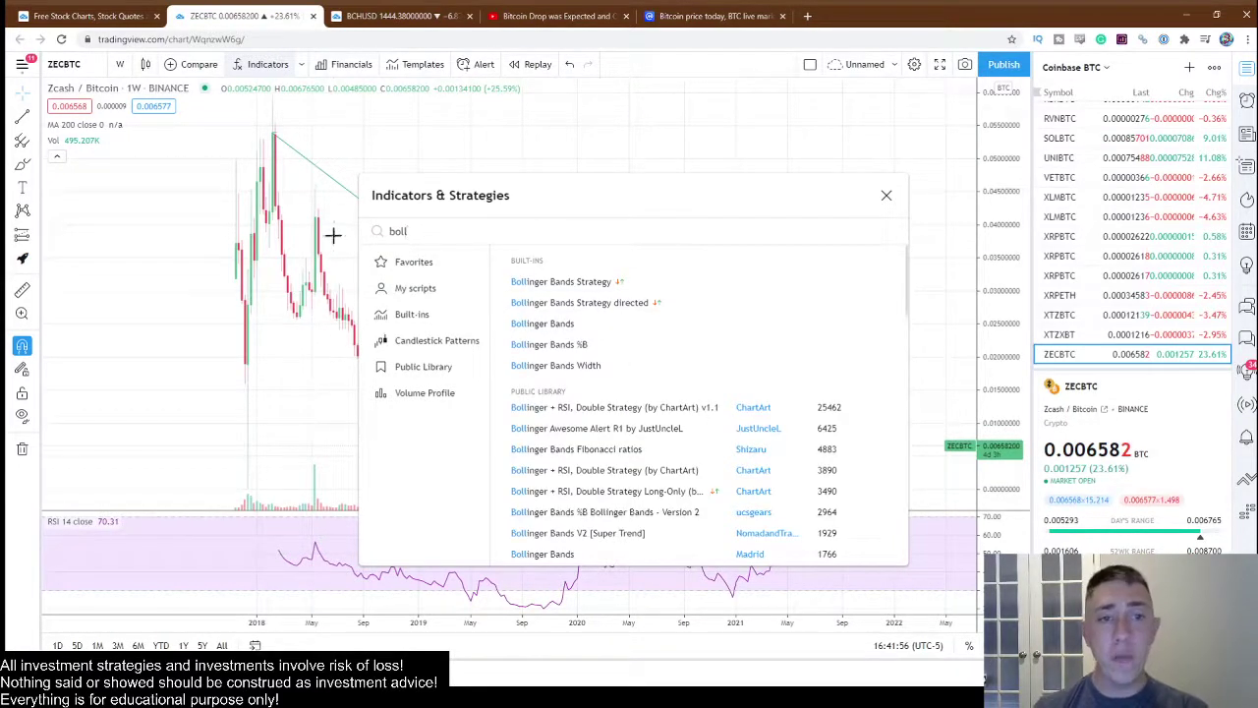
key(BackSpace)
key(BackSpace)
key(BackSpace)
key(BackSpace)
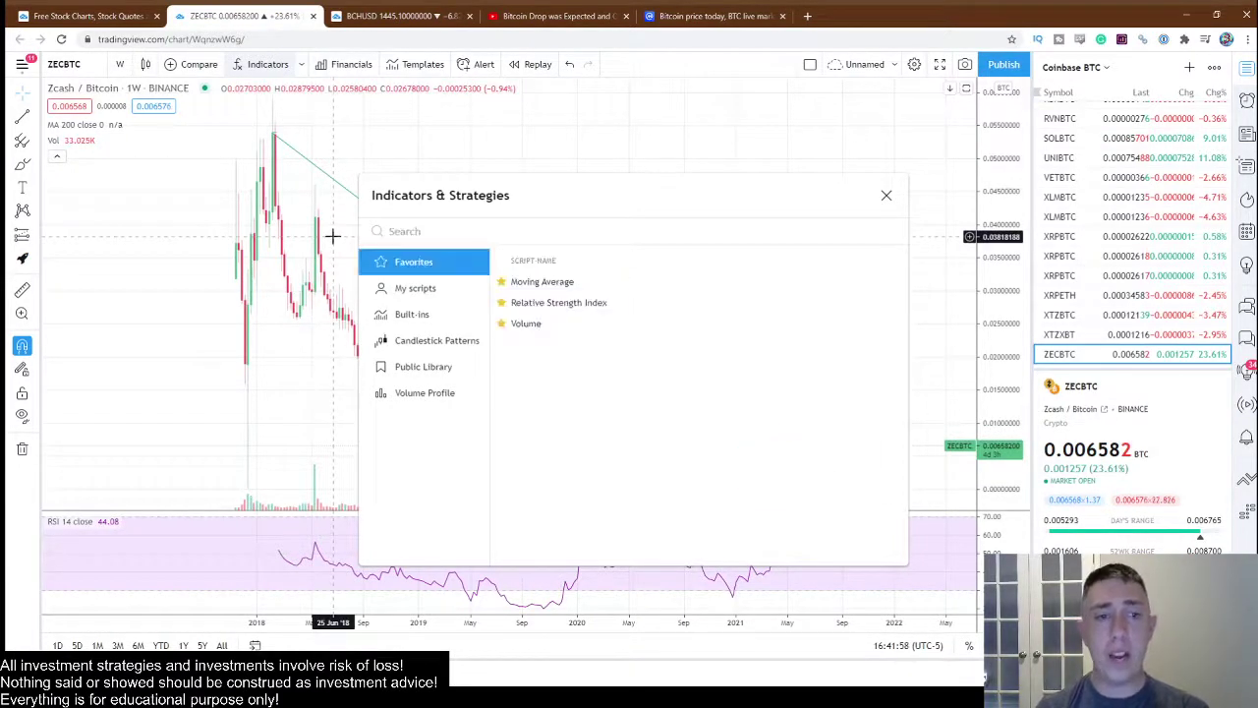
Step: View the personal scripts section, return to the favorites, and close the indicator library
click(418, 292)
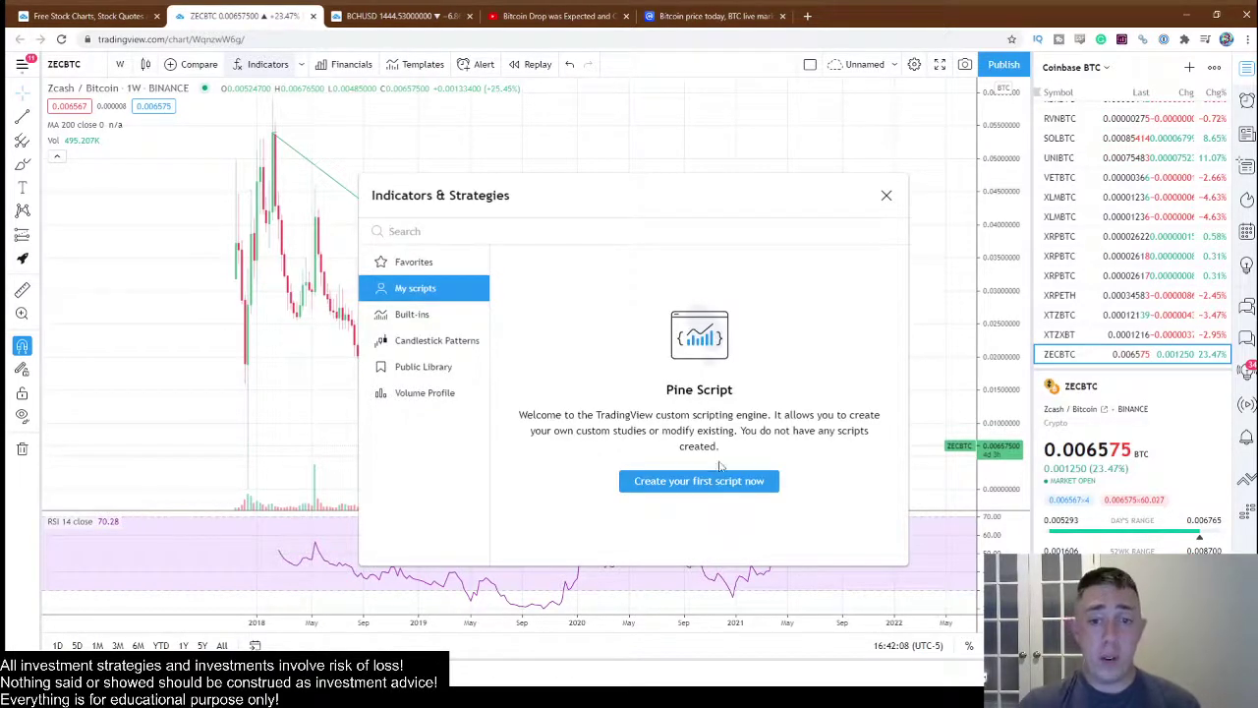
click(425, 273)
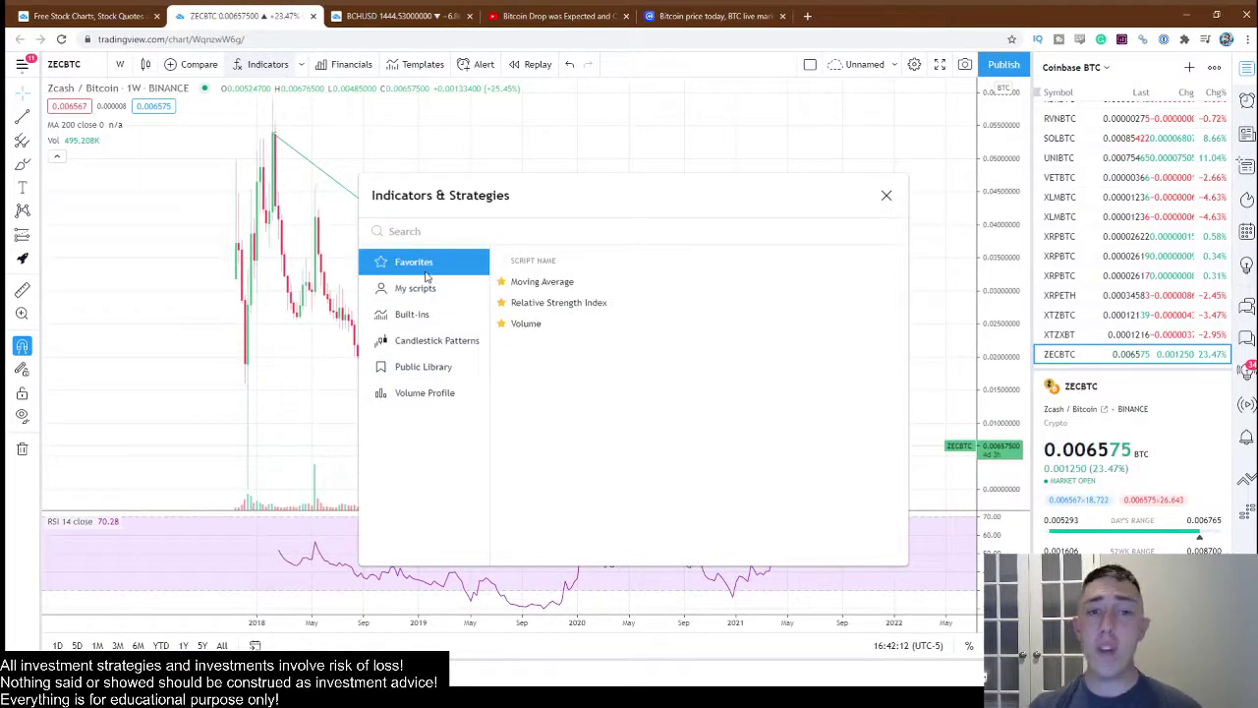
click(887, 197)
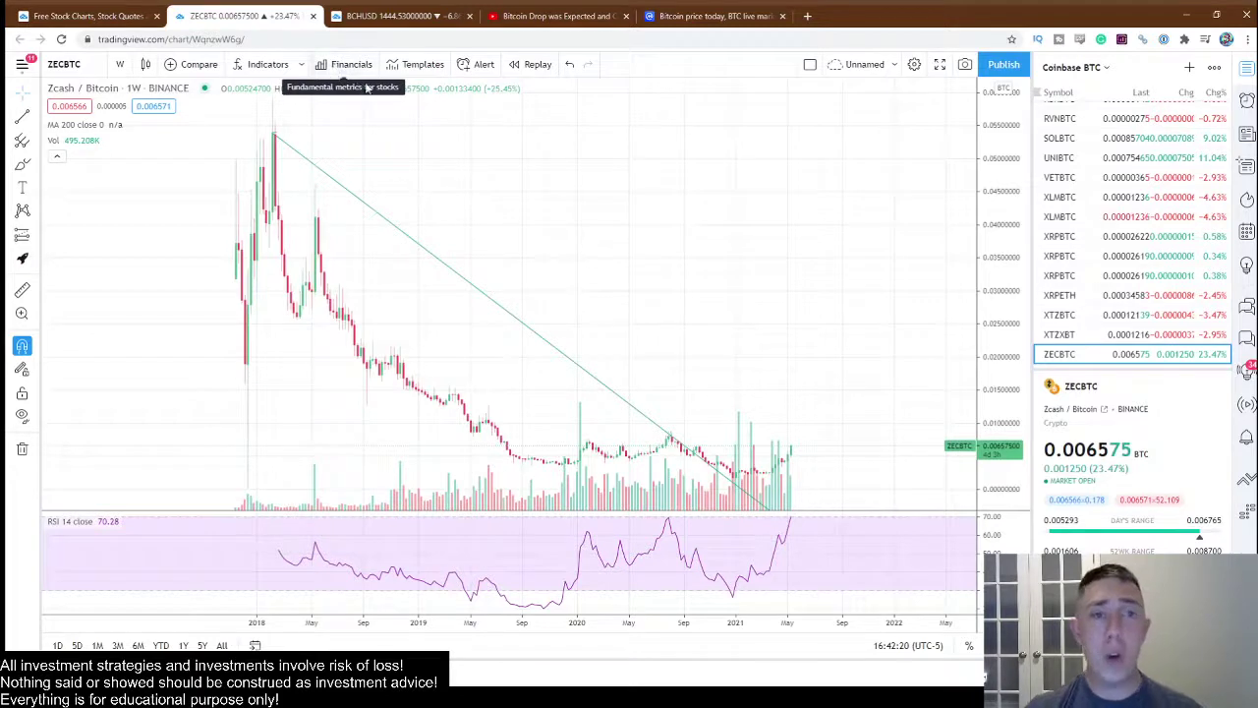
Step: View the available indicator templates and close the list without applying one
click(423, 65)
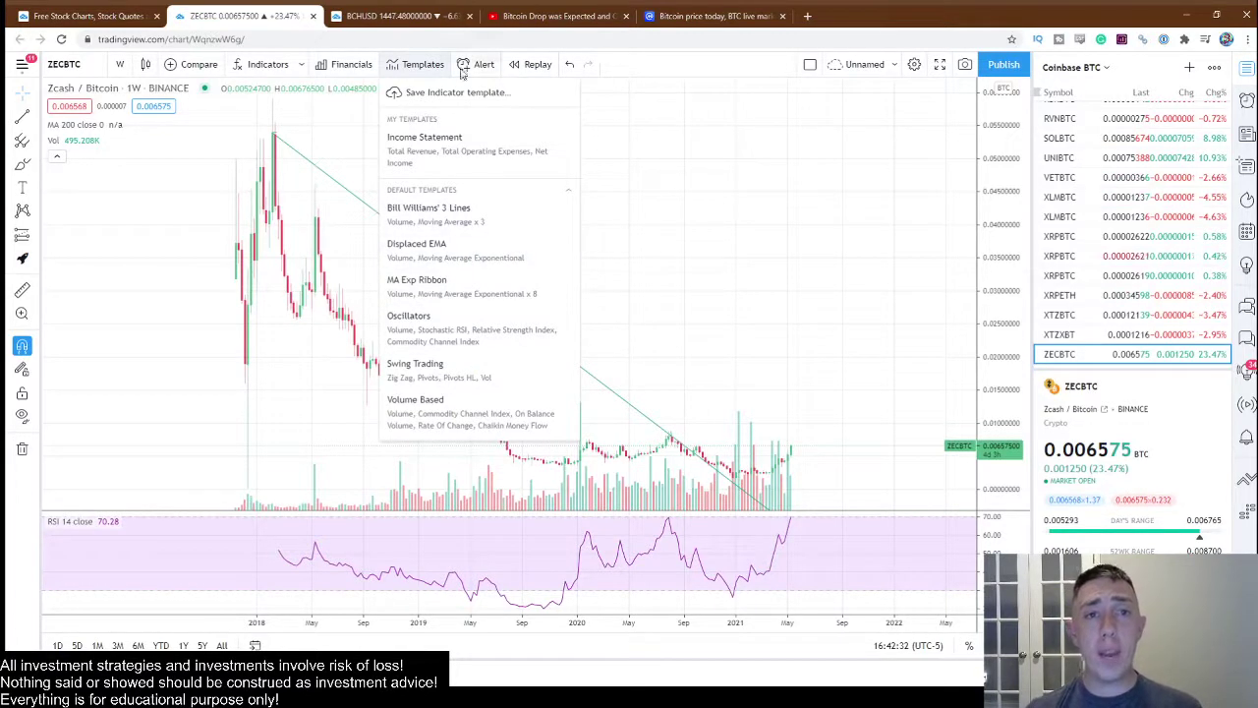
click(488, 91)
Step: Start a new alert on ZECBTC and review the available trigger conditions, keeping Crossing
click(481, 69)
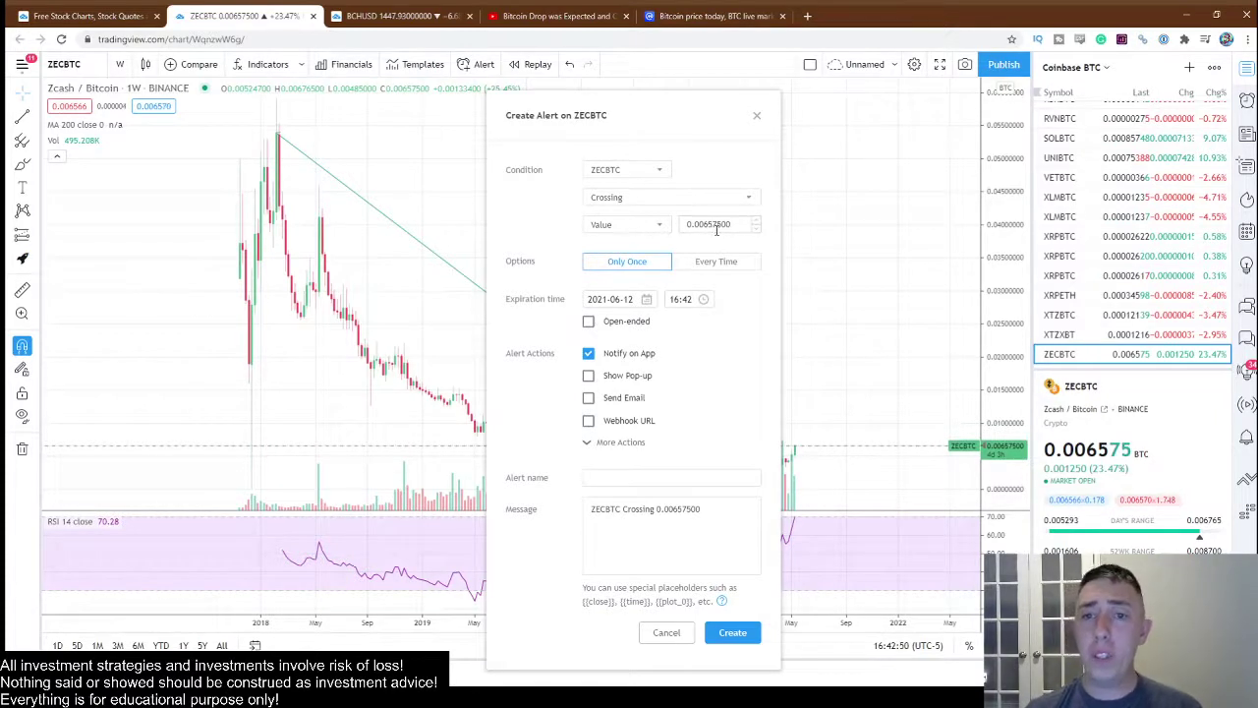
click(604, 200)
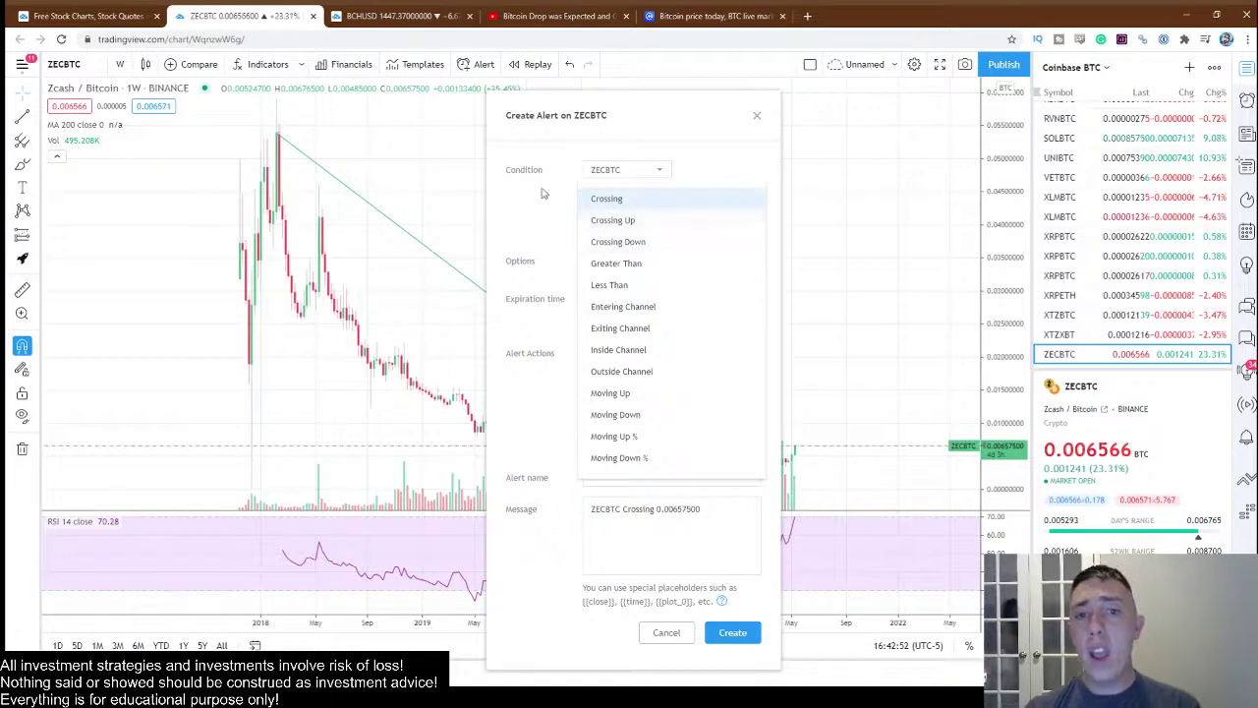
click(629, 200)
click(634, 176)
click(637, 177)
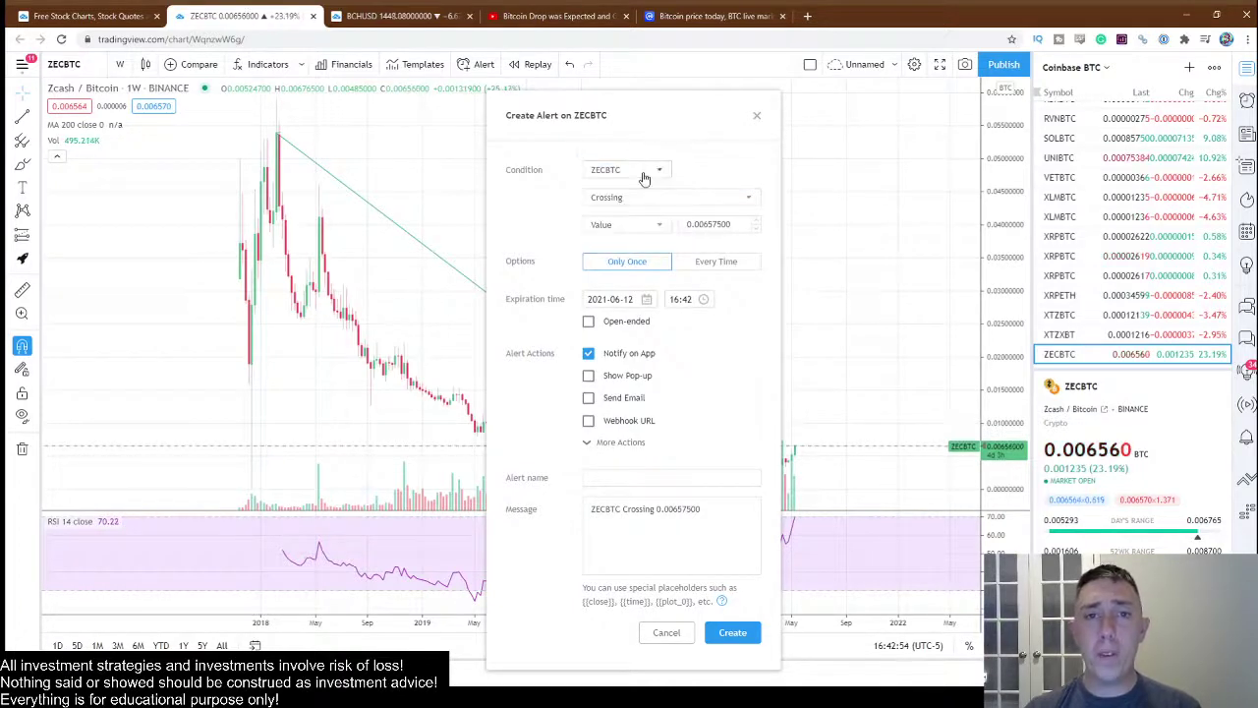
Step: Set the alert condition to MA (200, close, 0) Crossing Up a value
click(659, 171)
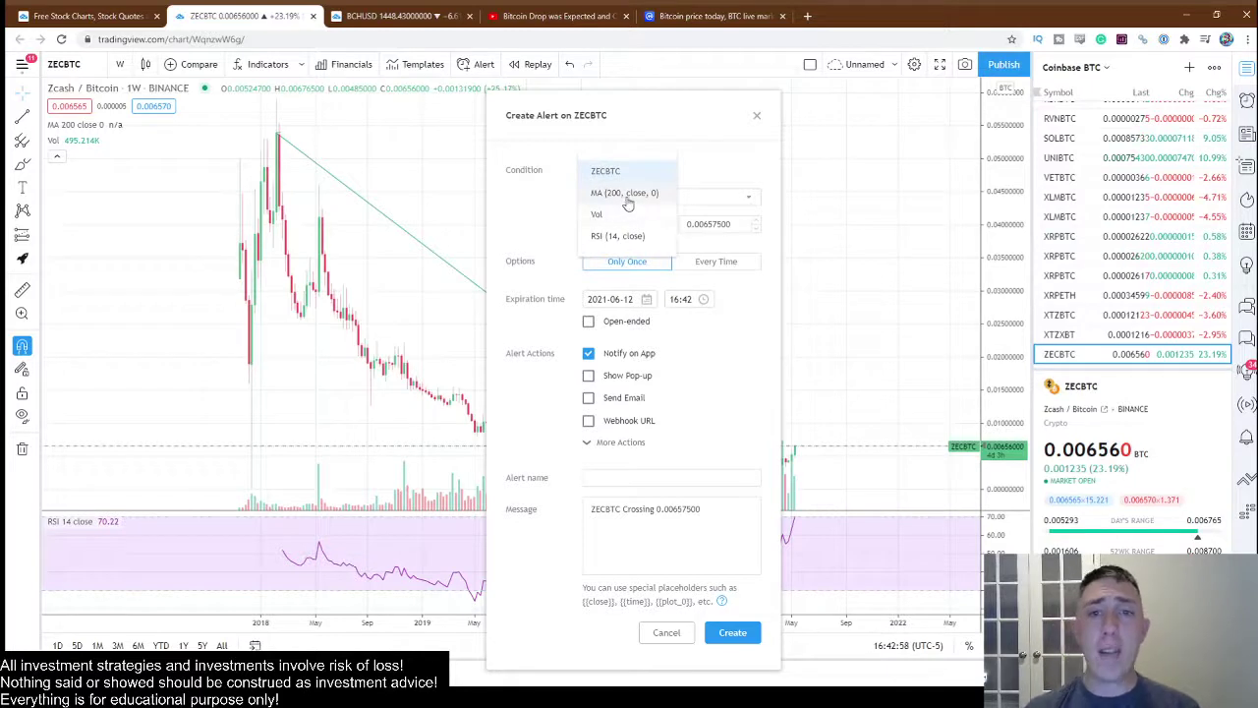
click(617, 194)
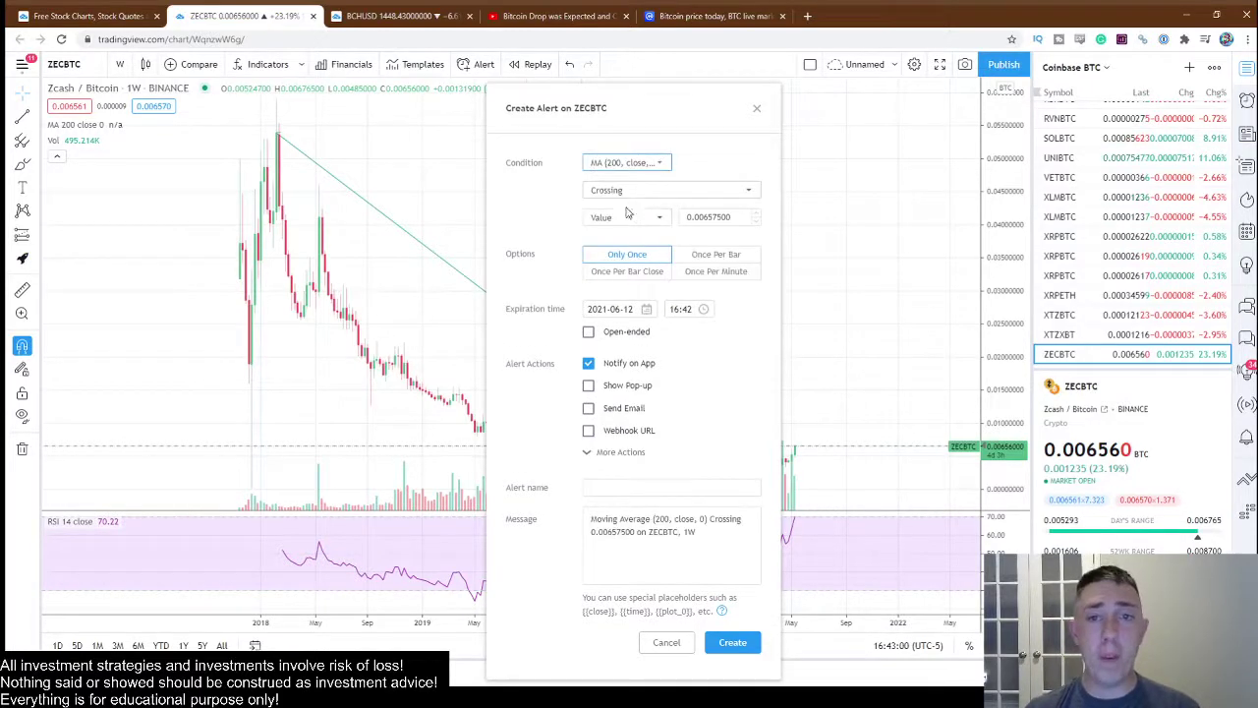
click(635, 196)
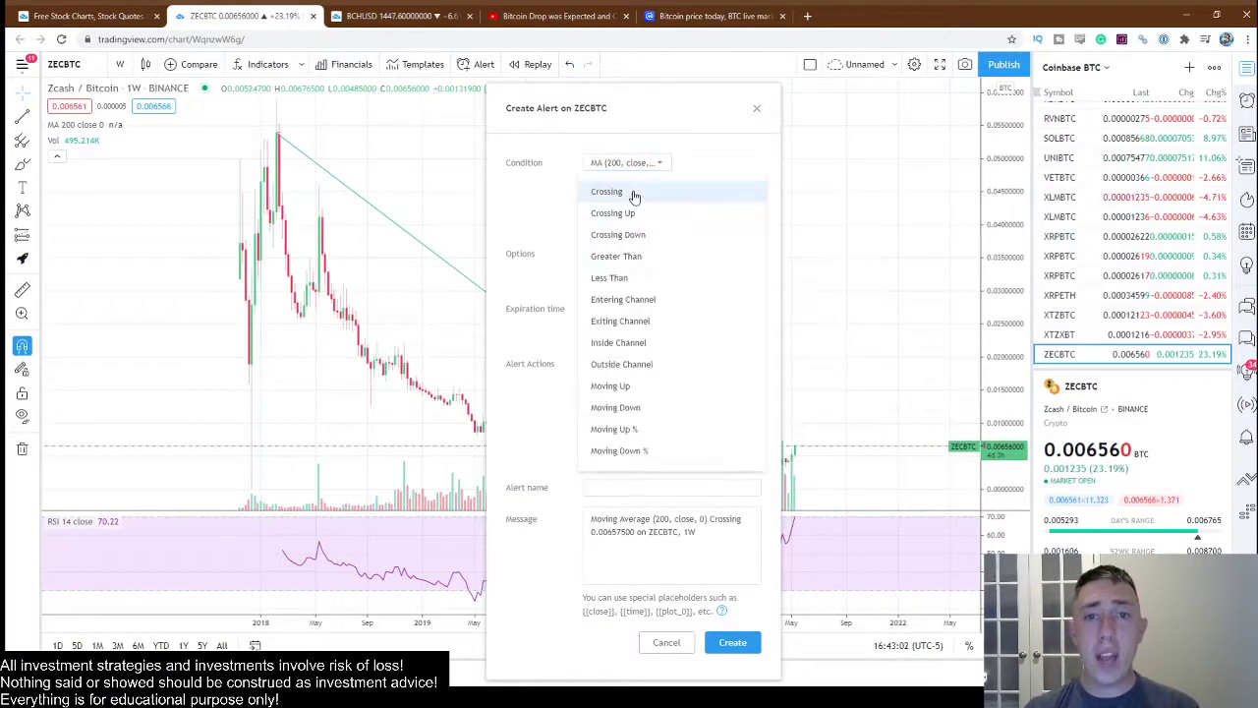
click(661, 214)
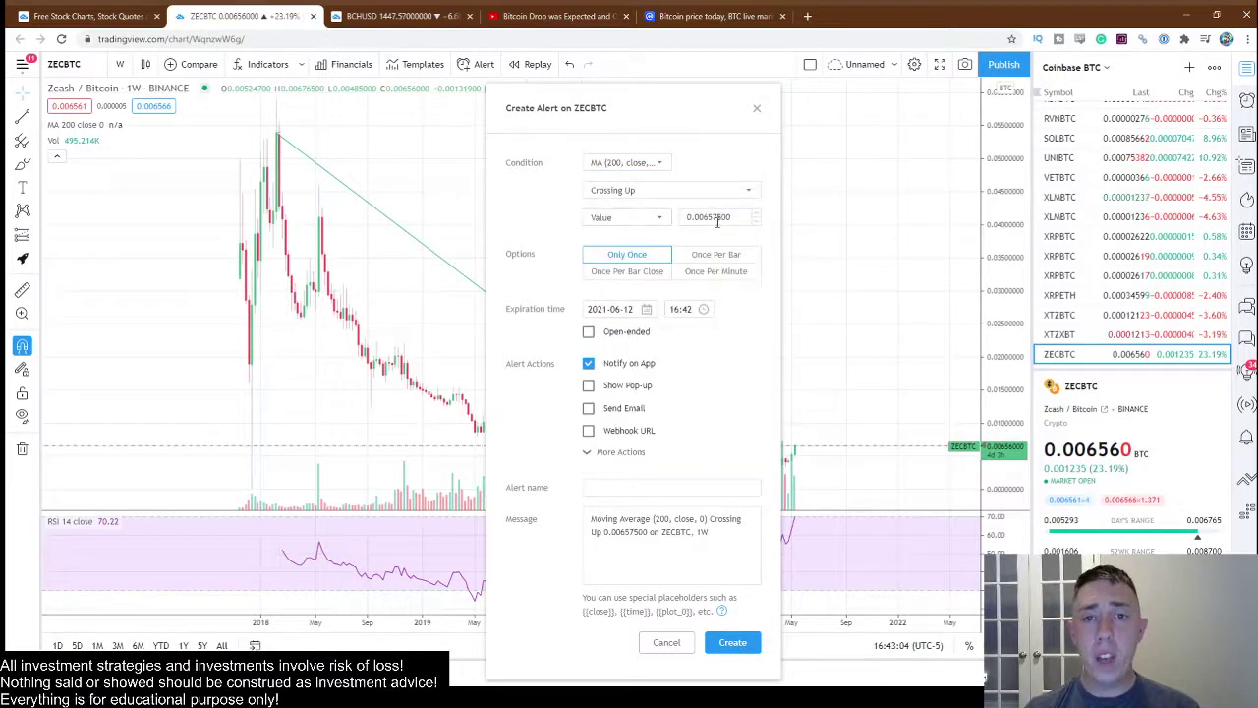
Step: Change the alert condition to ZECBTC Crossing Up the MA (200, close, 0)
click(626, 165)
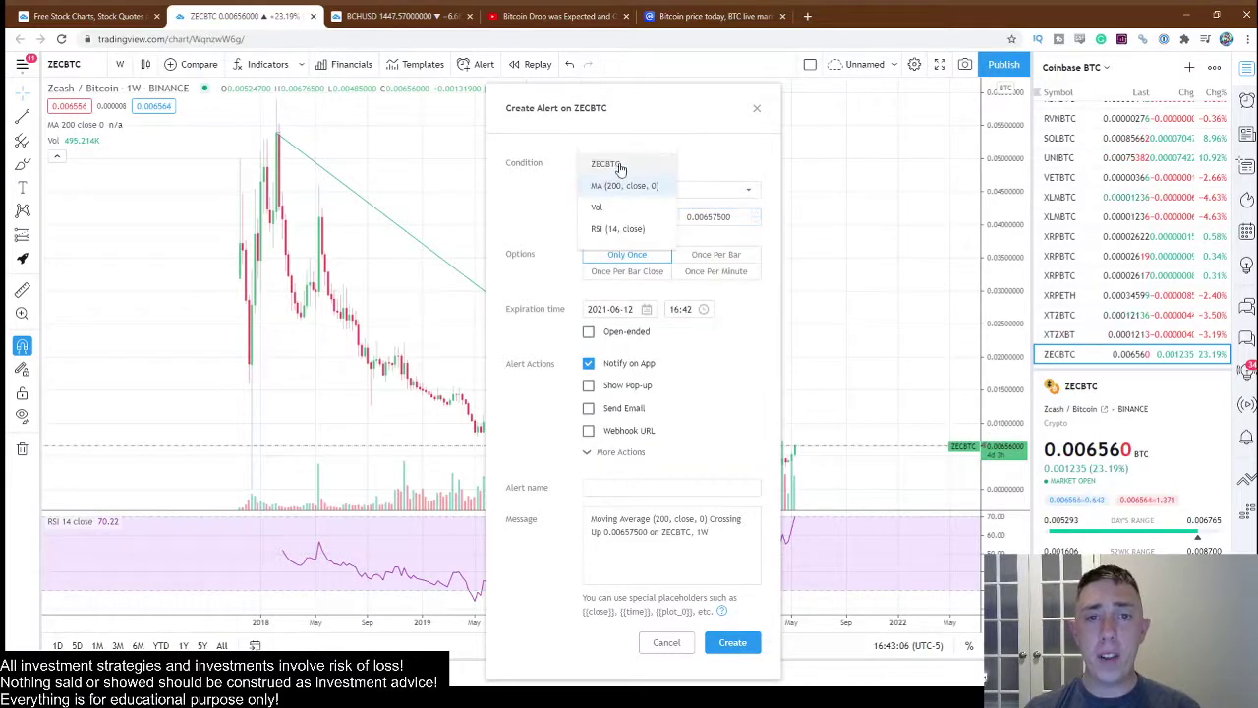
click(620, 167)
click(636, 220)
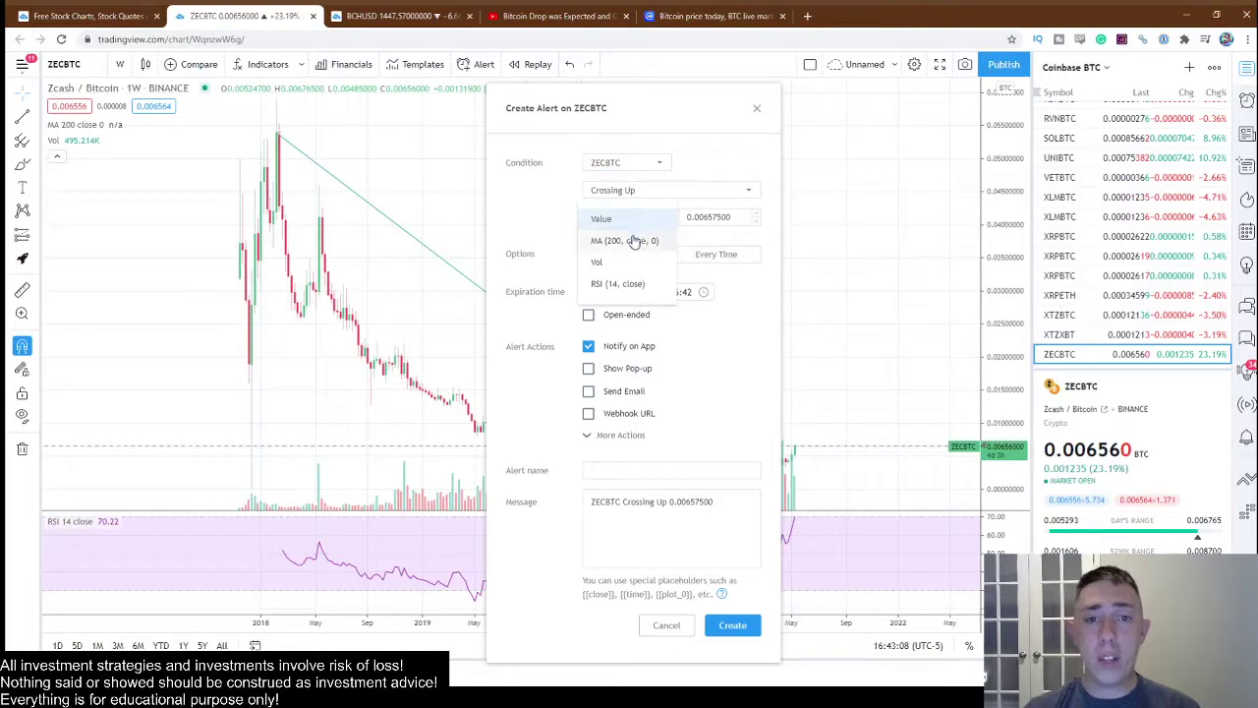
click(627, 241)
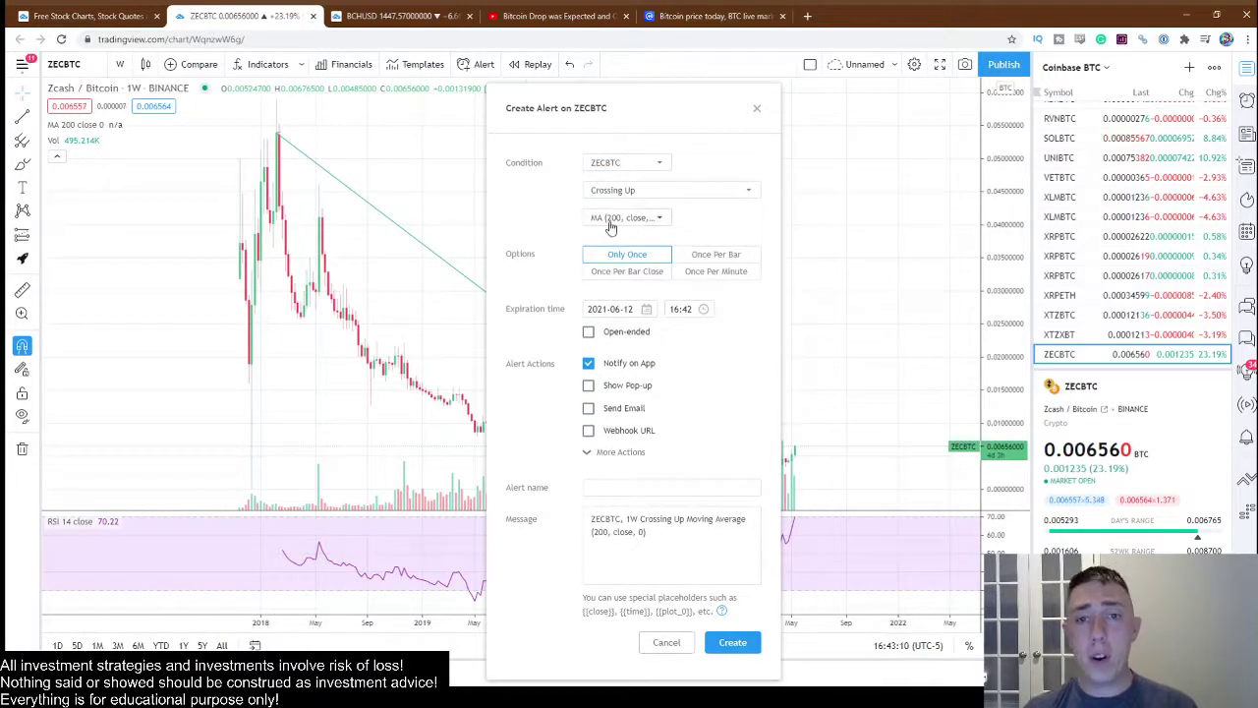
Step: Set the alert to Once Per Bar Close with Show Pop-up and Send Email enabled, and reveal the additional alert actions
click(628, 274)
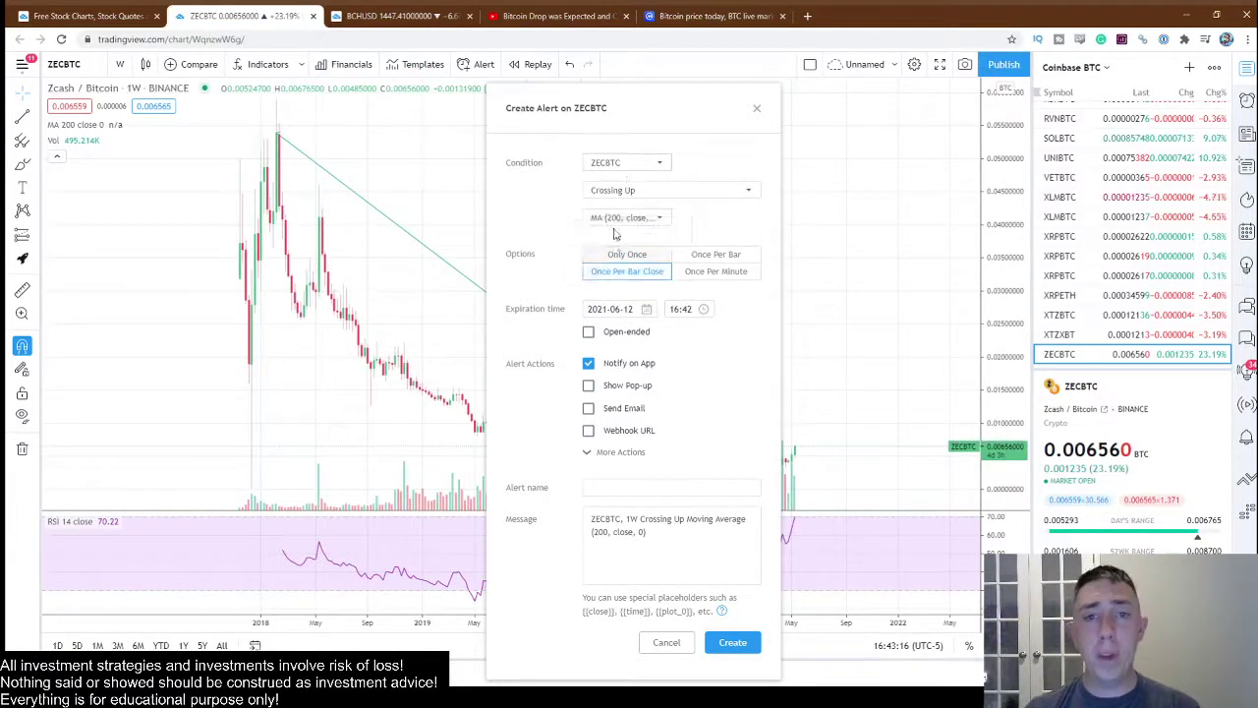
click(588, 385)
click(588, 408)
click(601, 453)
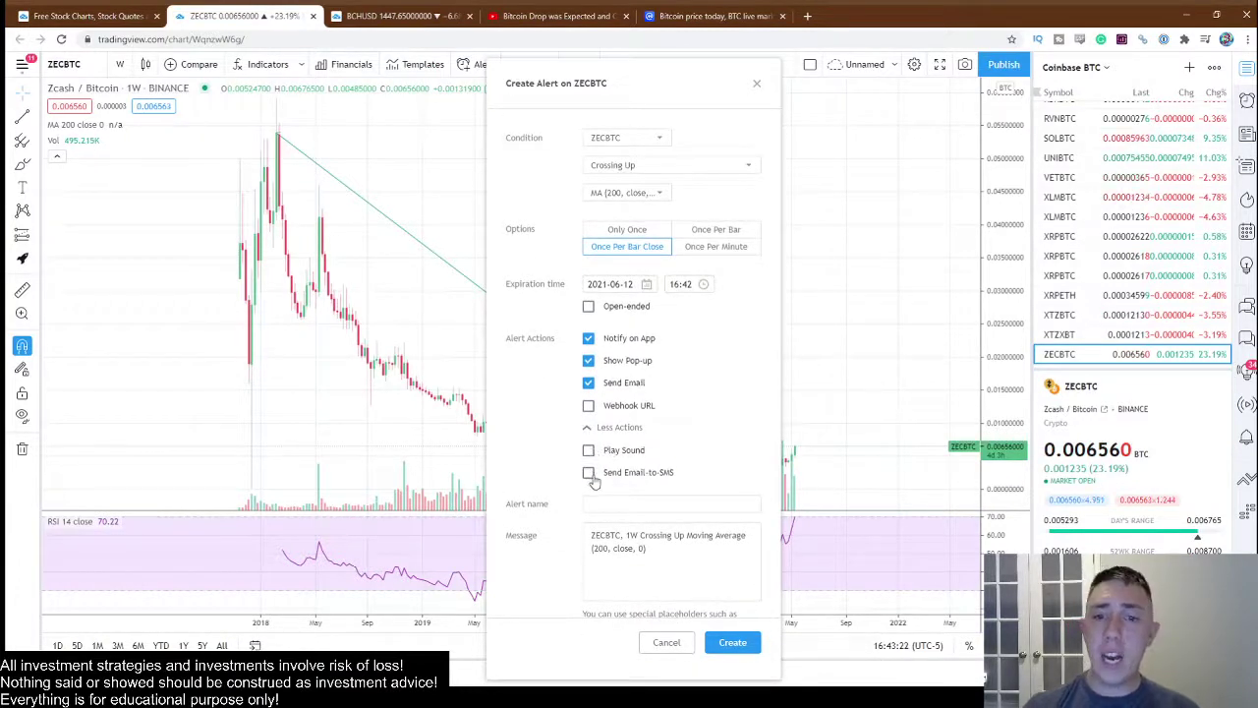
scroll(605, 501, down, 1)
click(633, 467)
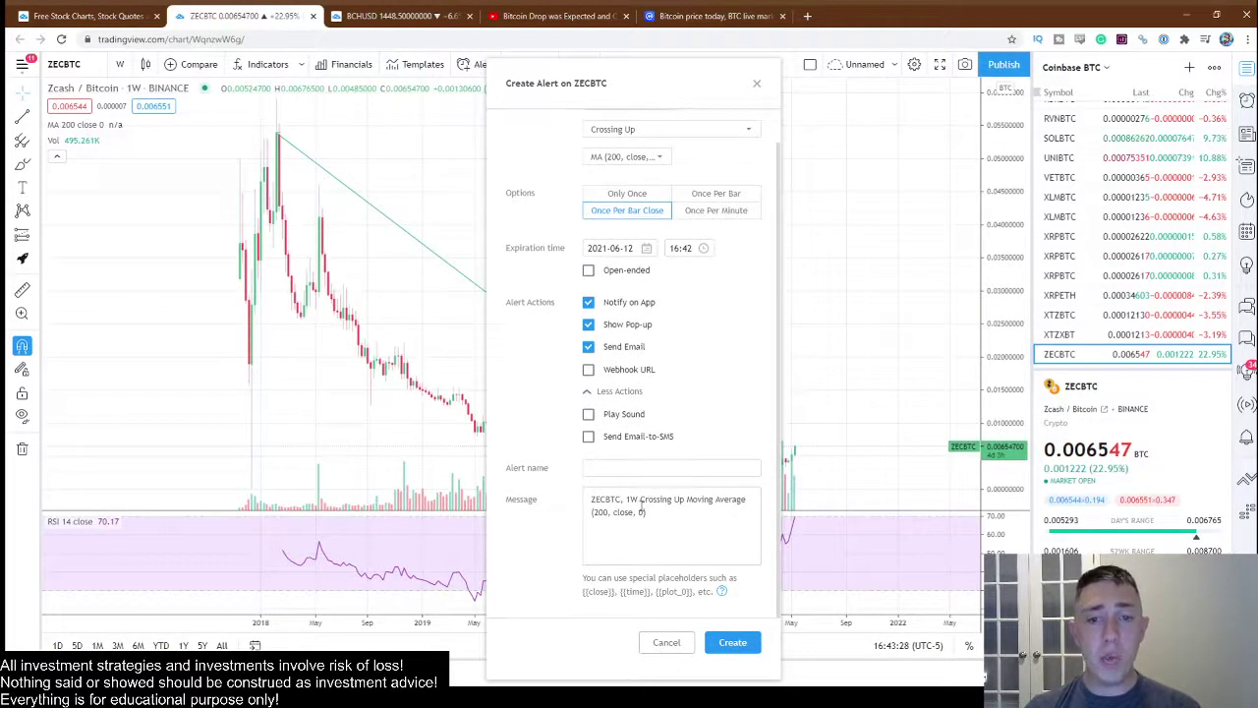
Step: Review the ZECBTC alert settings and cancel the alert without creating it
scroll(640, 509, up, 1)
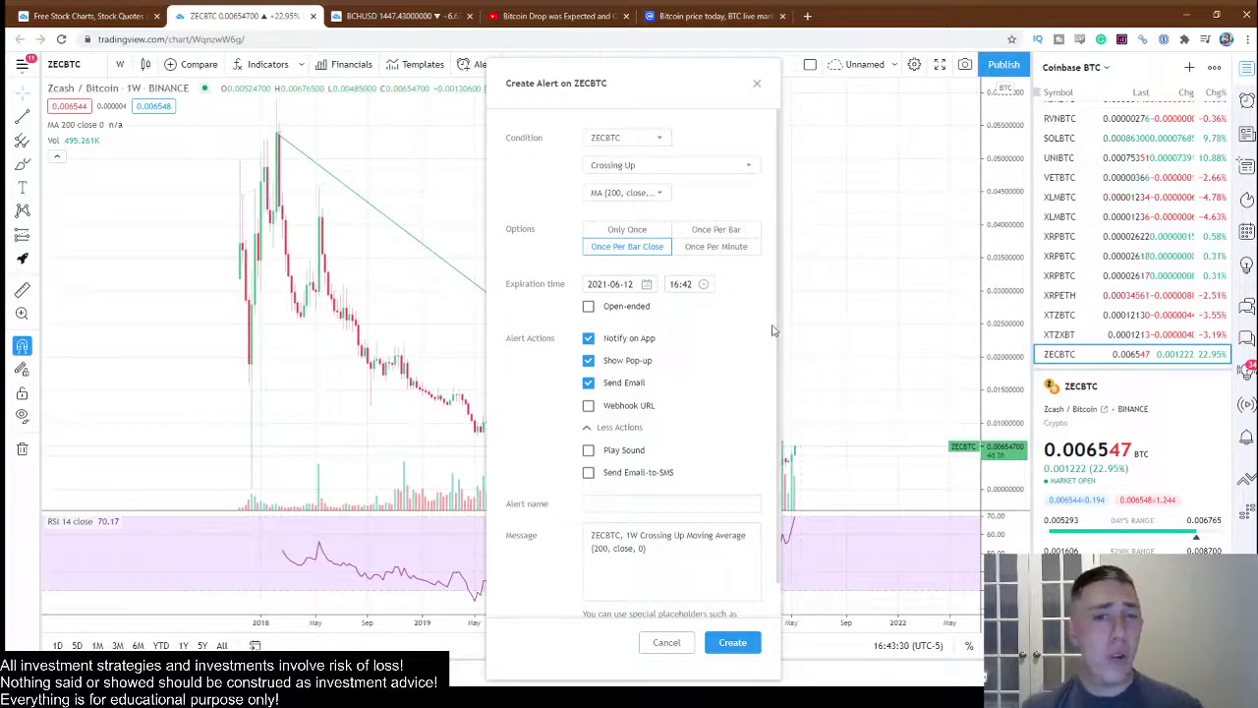
scroll(772, 331, down, 1)
scroll(768, 330, up, 1)
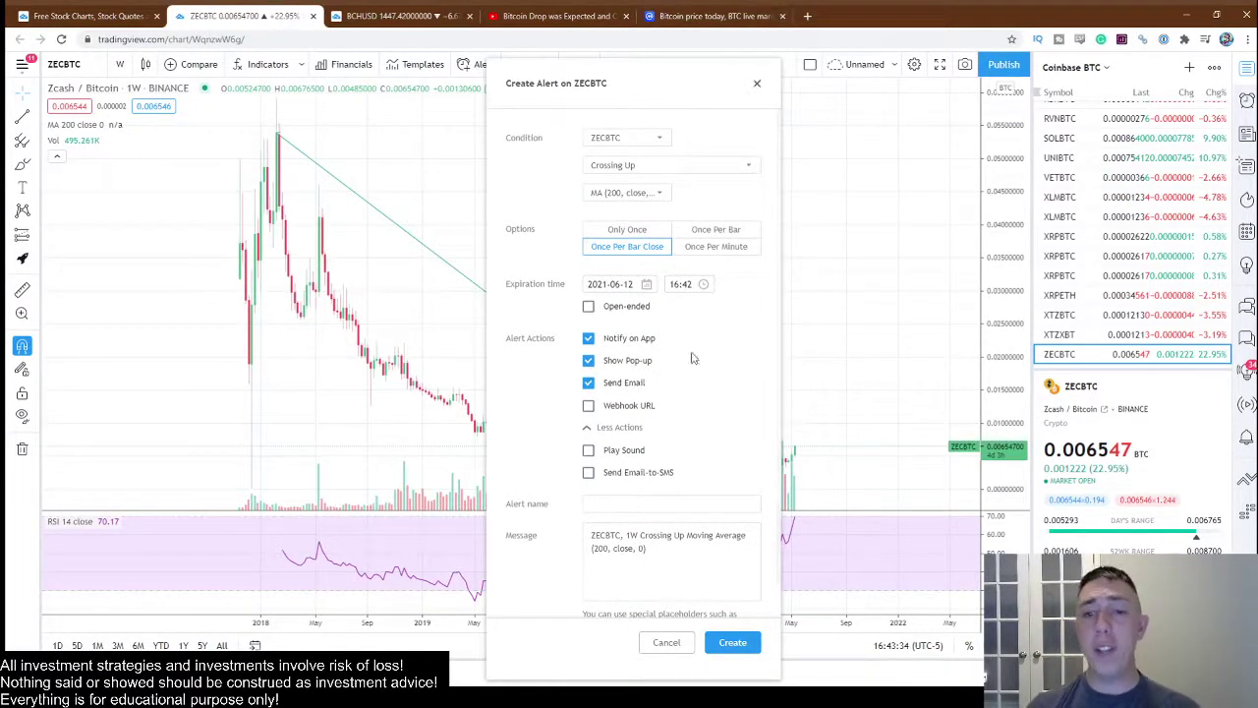
click(665, 644)
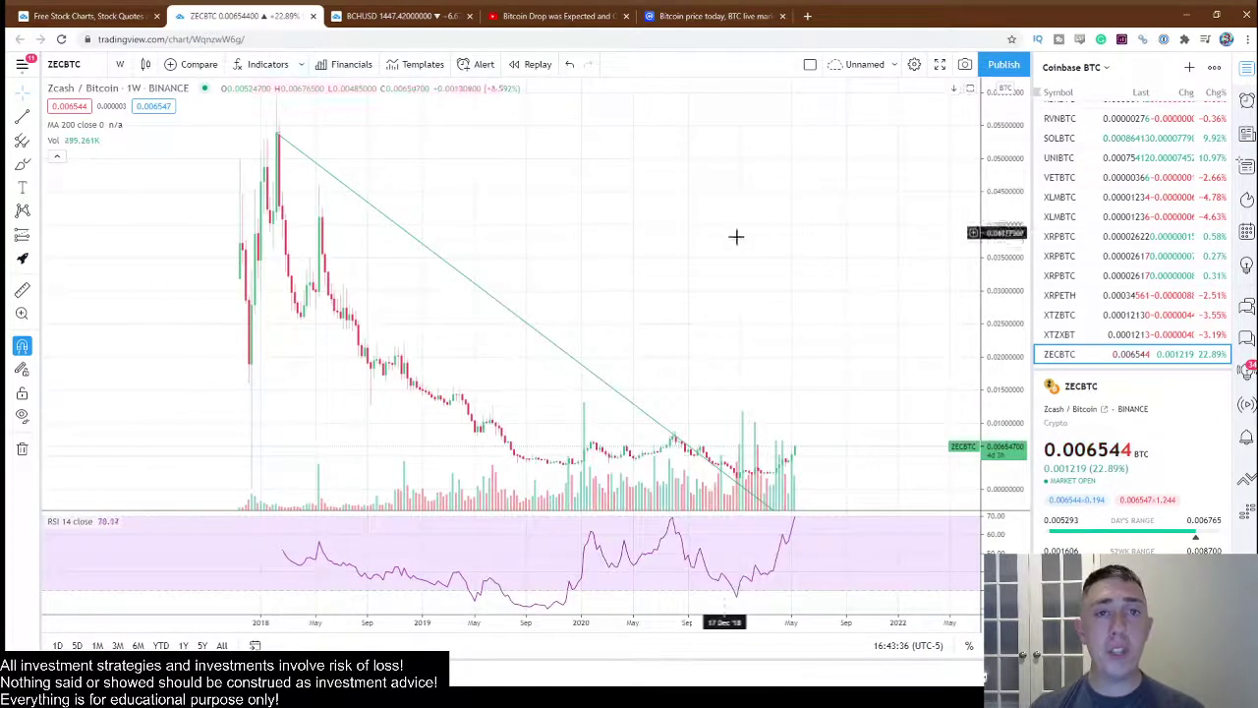
Step: Start a bar replay of the weekly ZECBTC chart from early 2021 and decline the request to exit replay mode
click(536, 66)
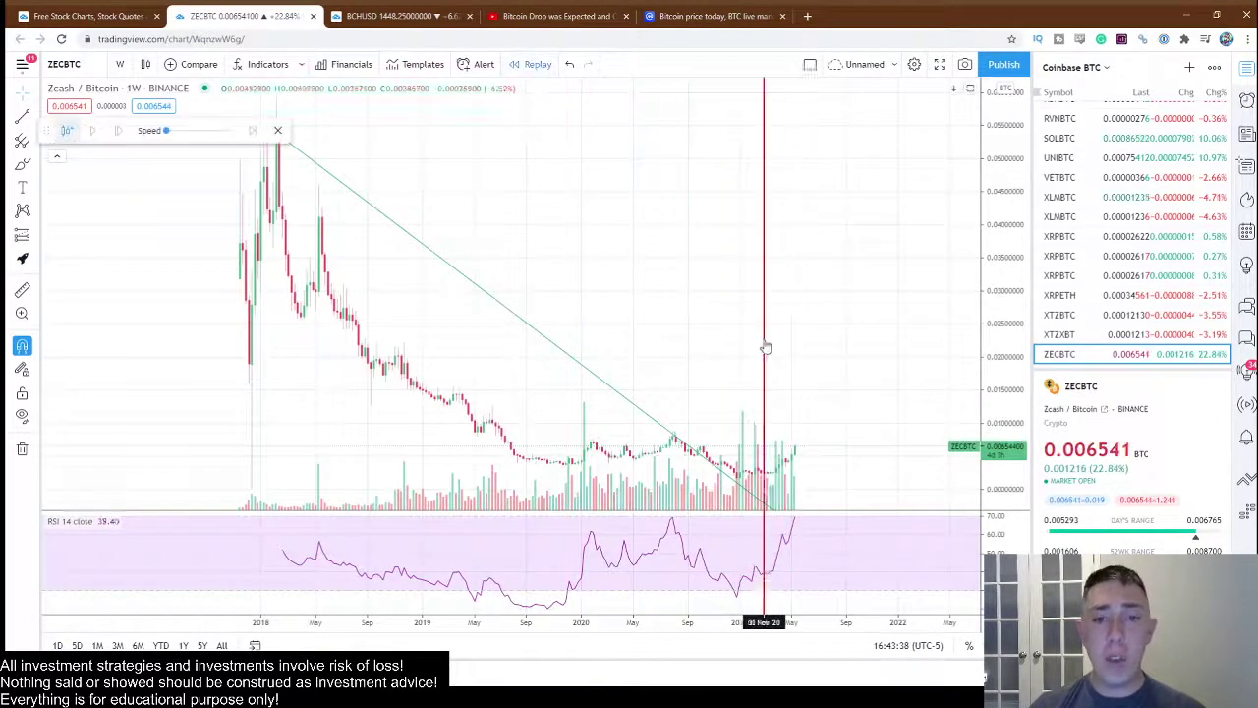
click(775, 376)
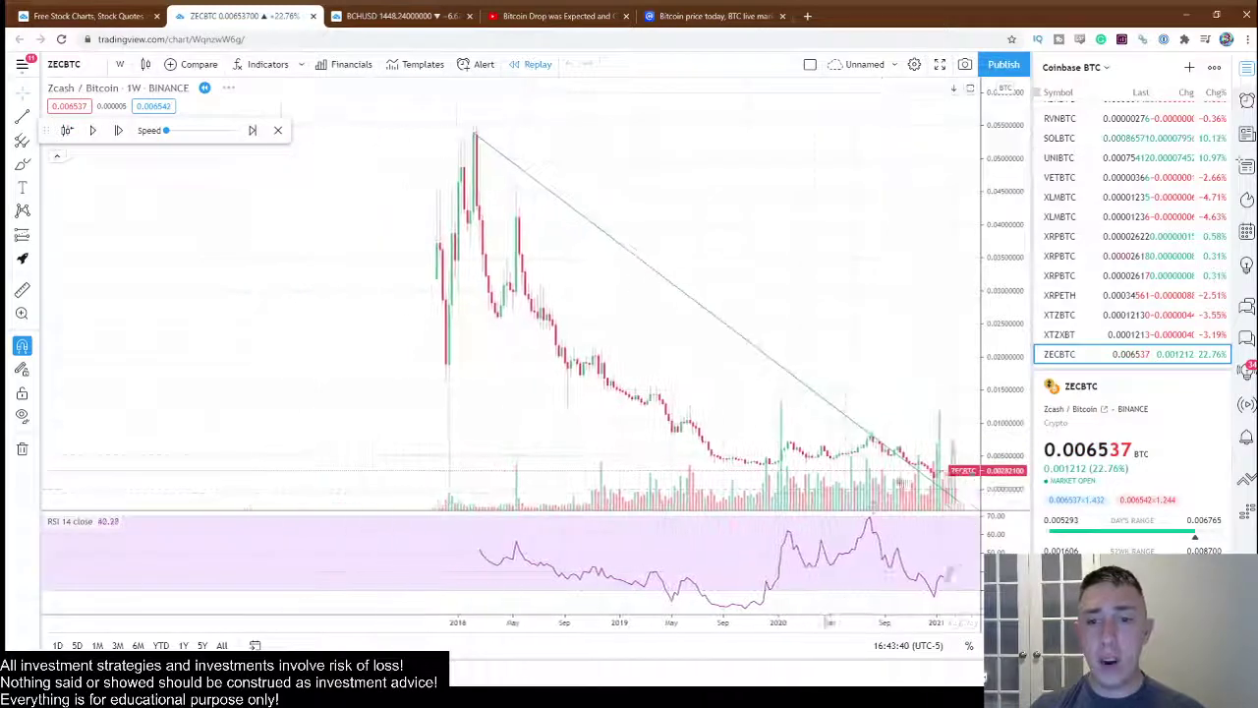
scroll(836, 360, up, 5)
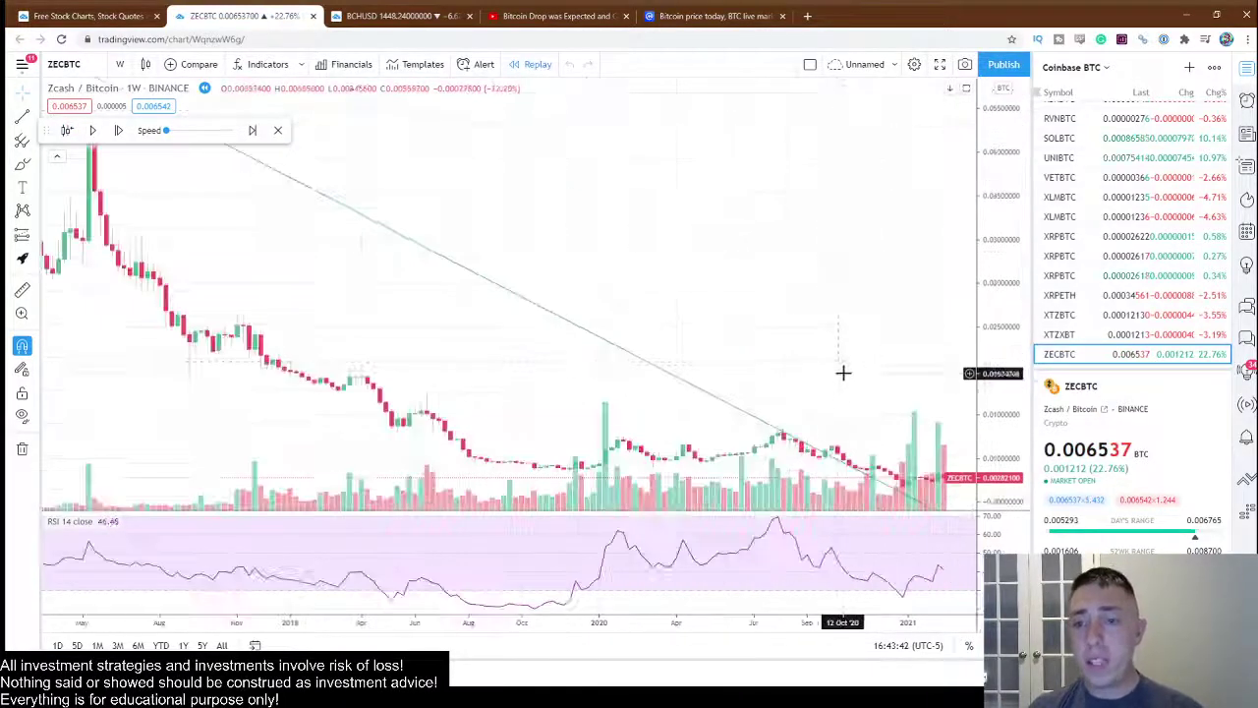
click(536, 64)
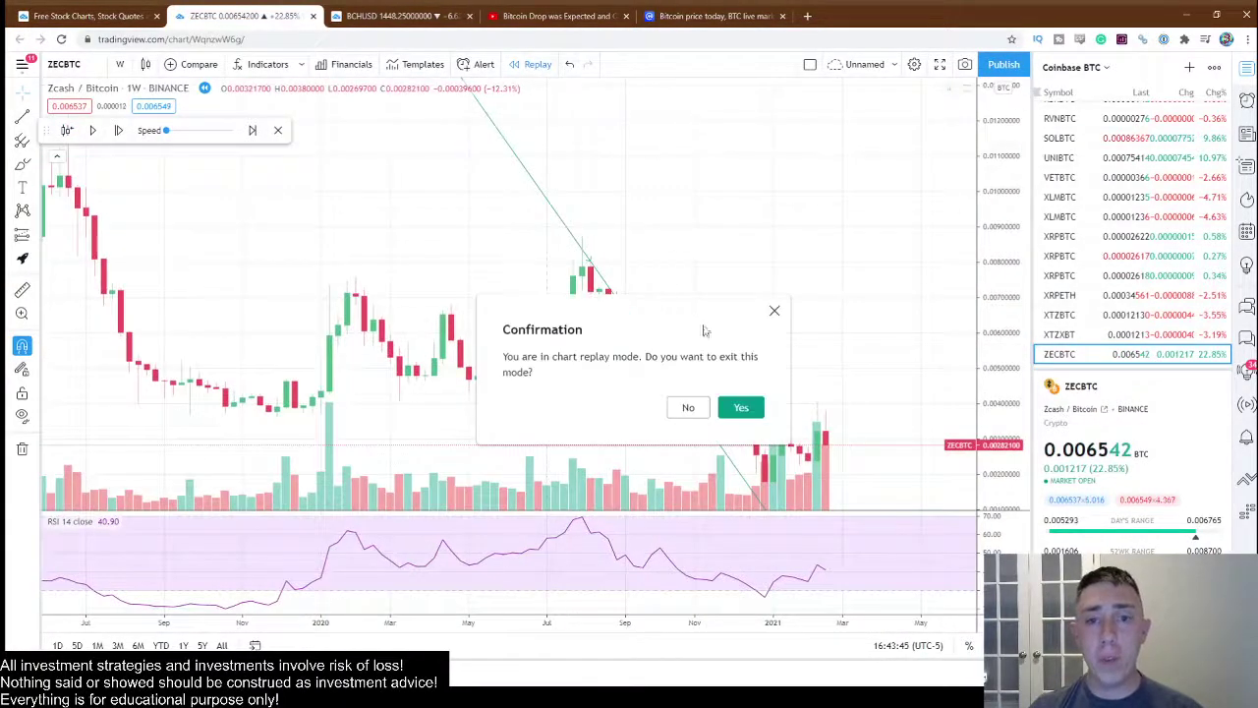
click(688, 407)
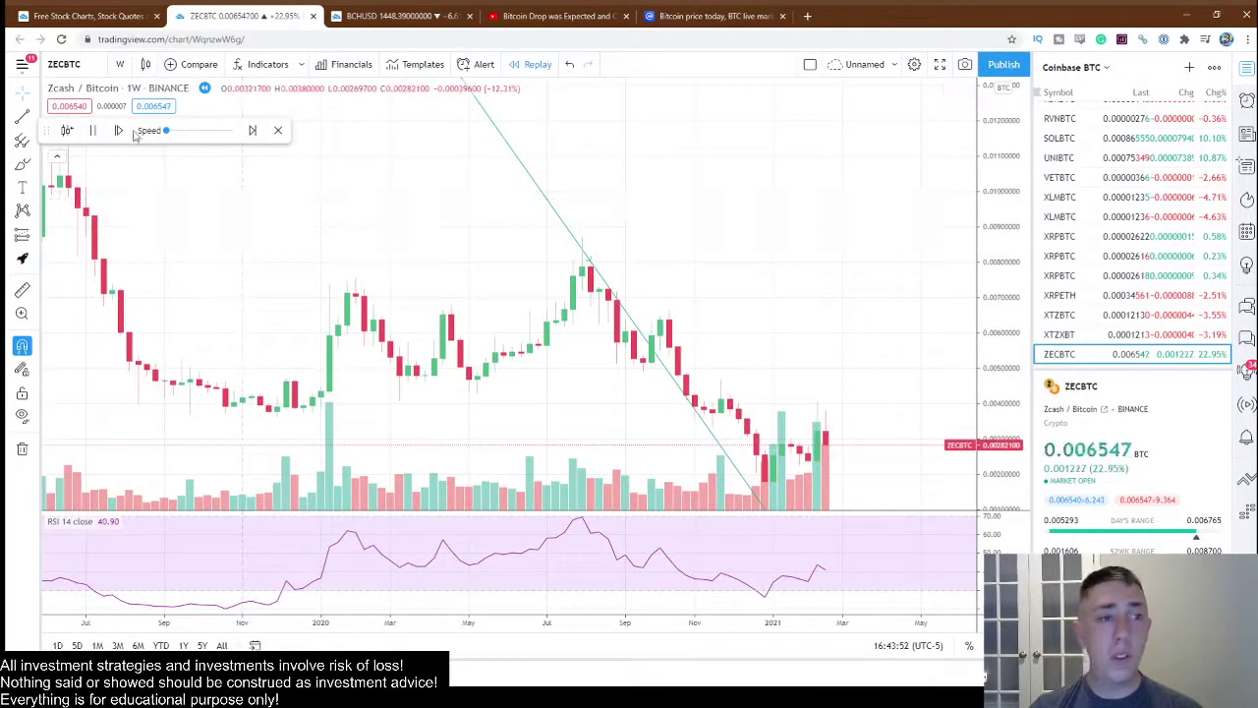
Step: Run the ZECBTC replay at maximum speed and exit replay mode
drag(172, 137, 232, 139)
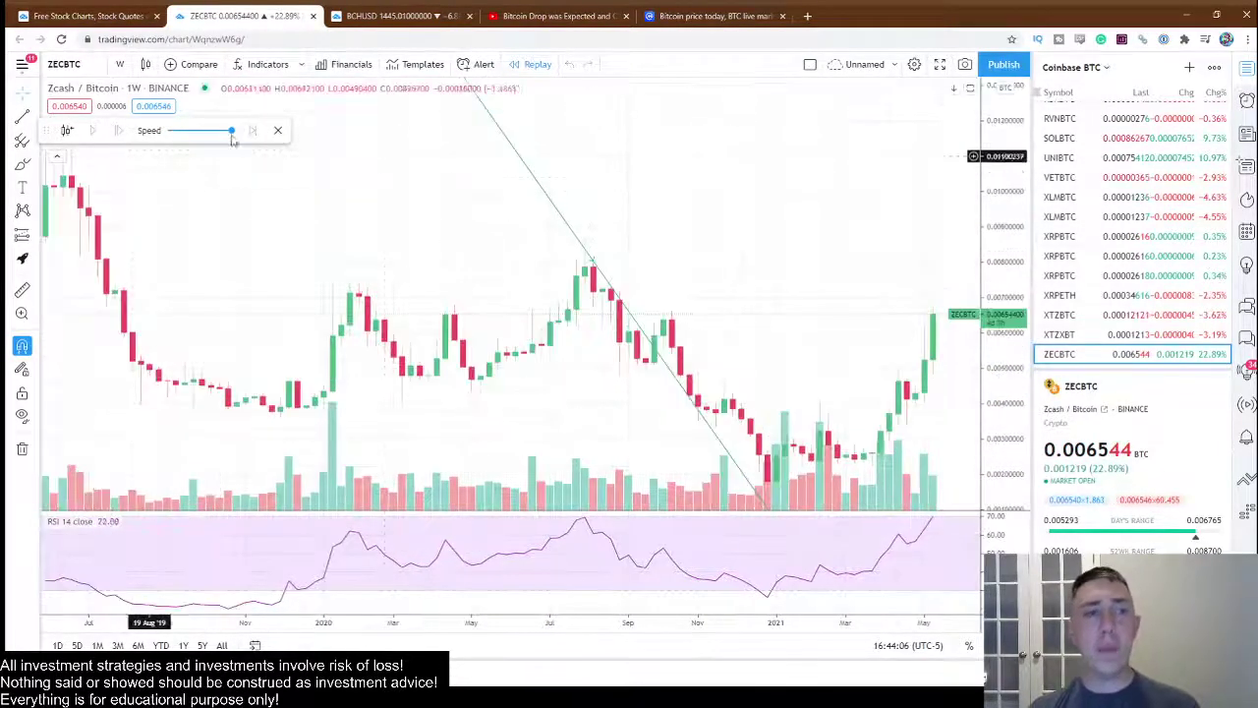
click(277, 130)
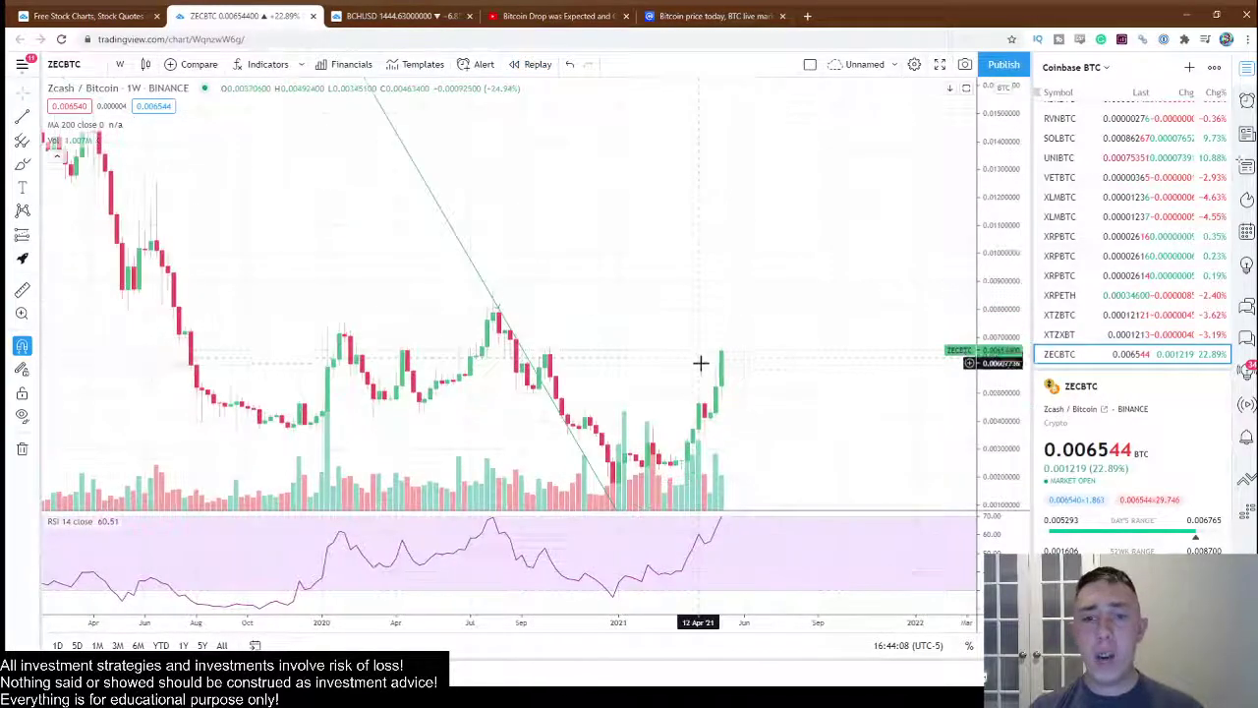
scroll(701, 362, down, 3)
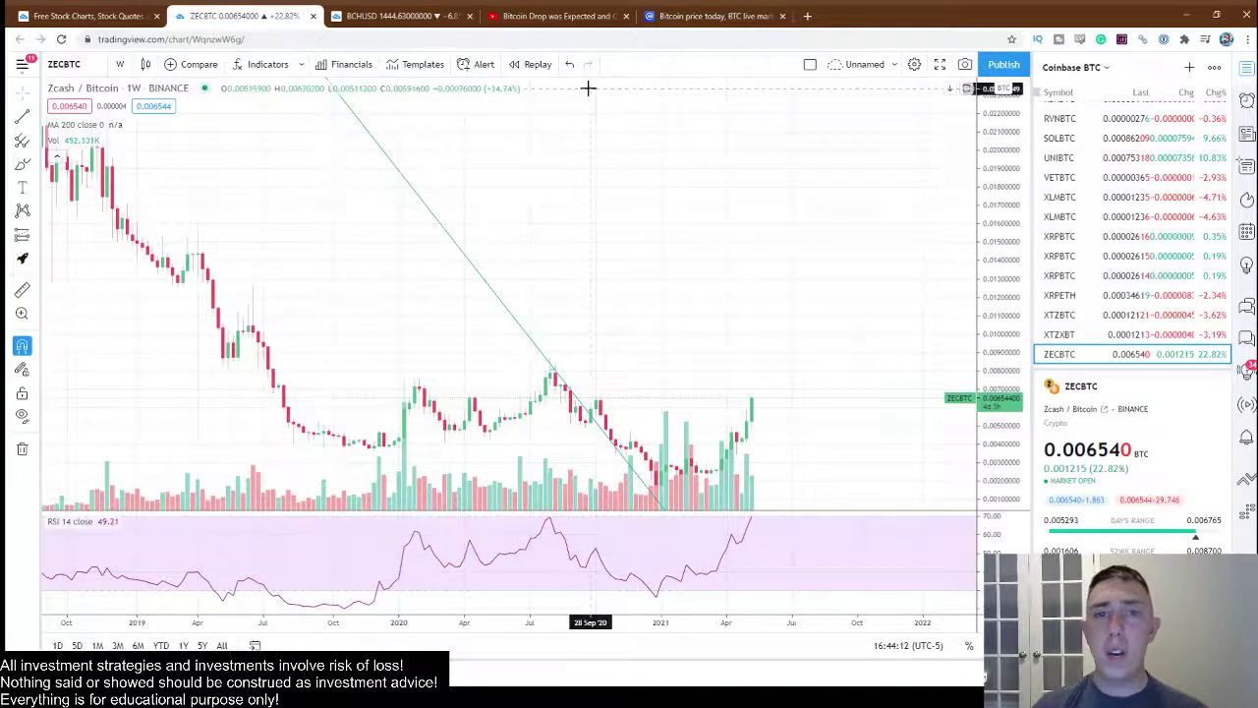
Step: Try the layout of three side-by-side charts and return to the single-chart layout
click(811, 64)
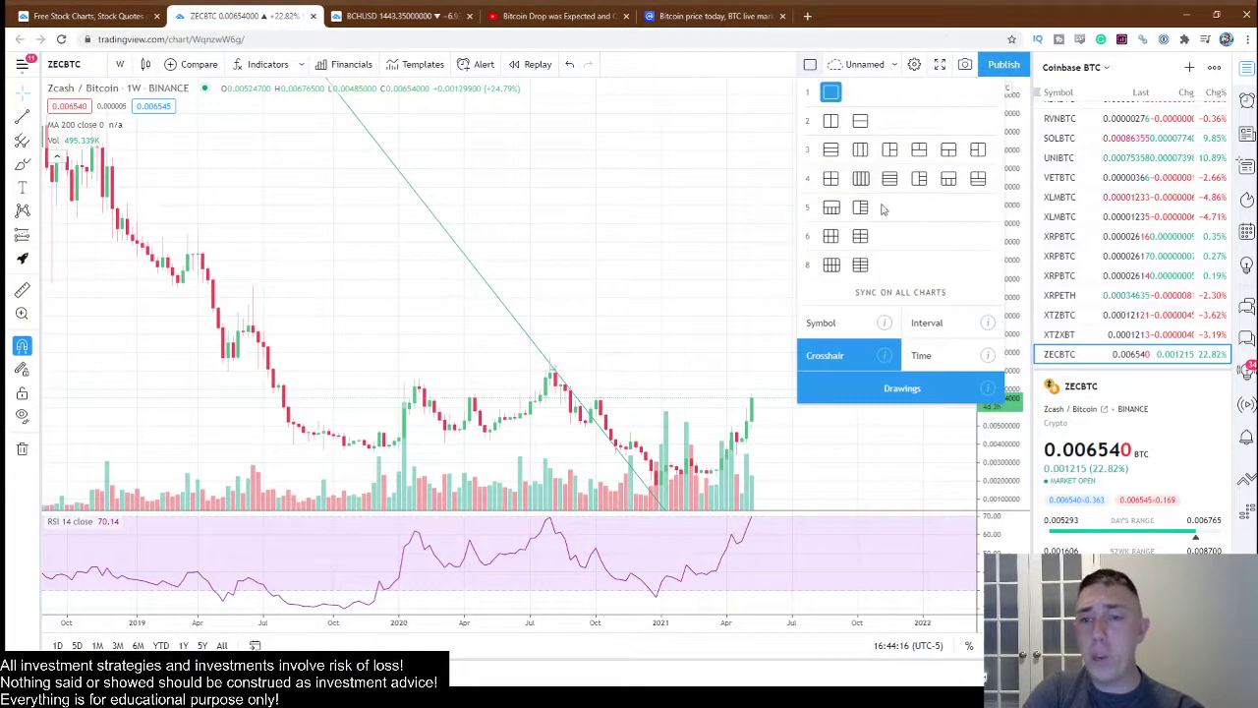
click(860, 149)
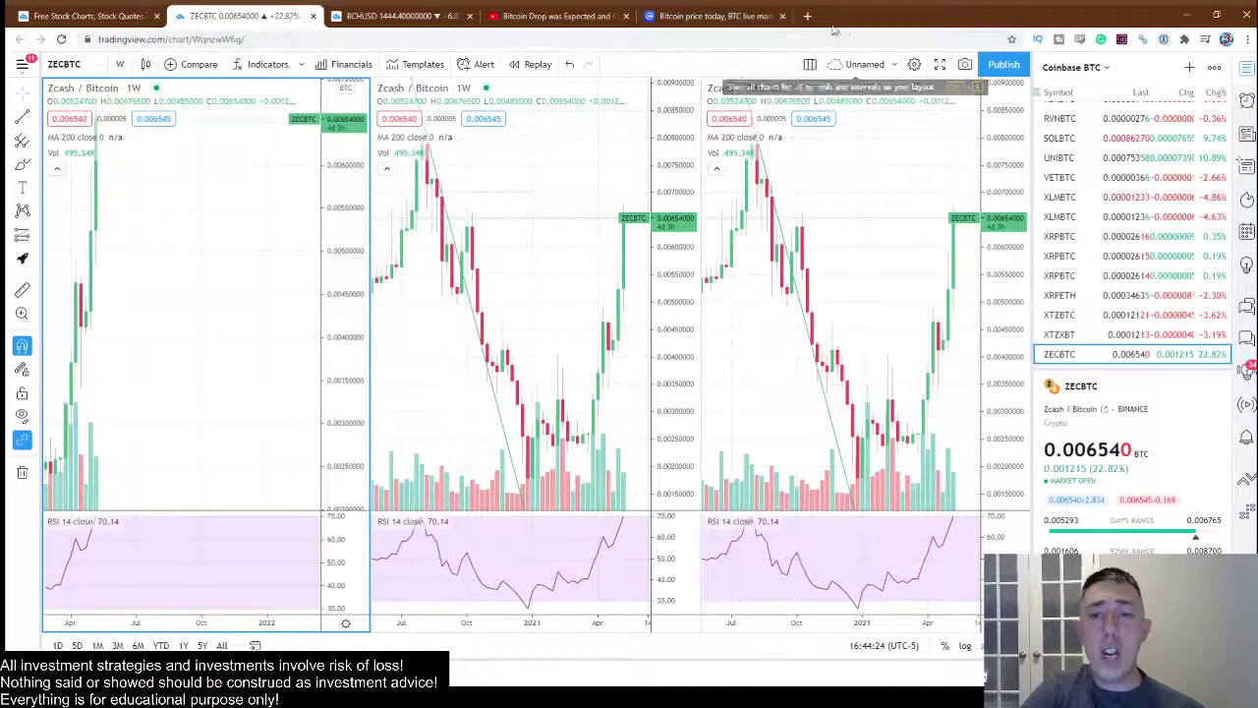
click(809, 64)
click(830, 94)
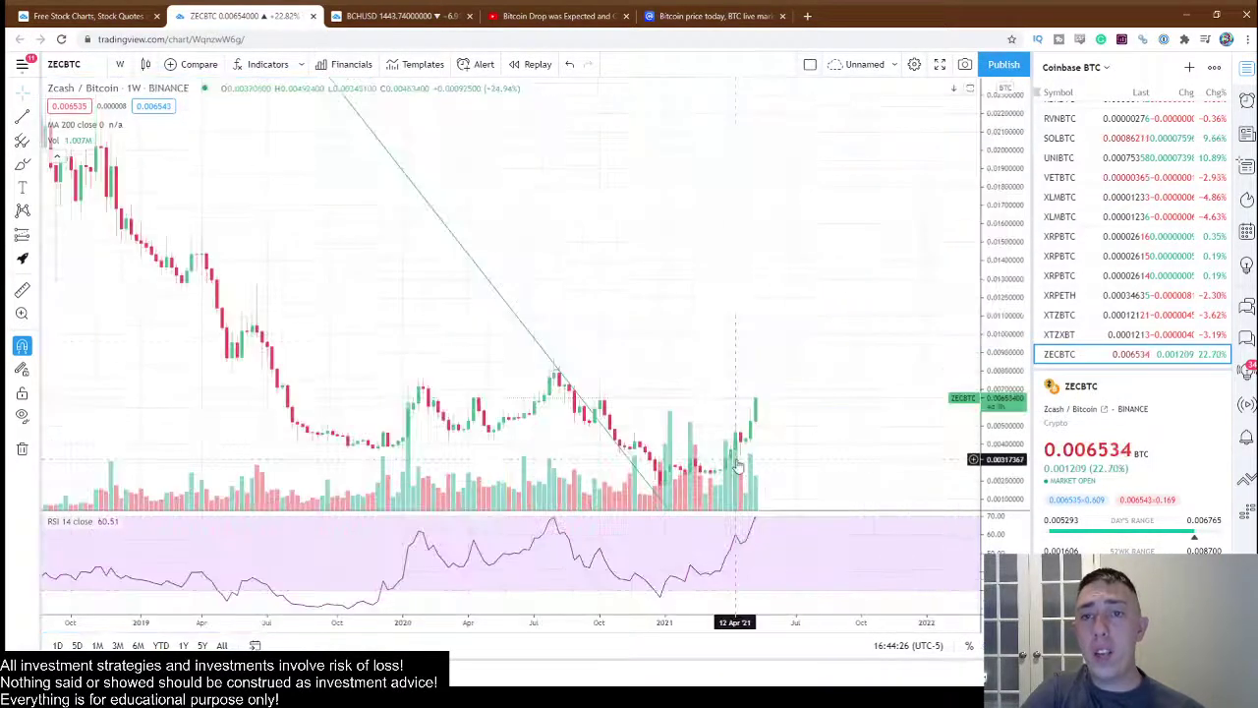
click(893, 64)
click(874, 65)
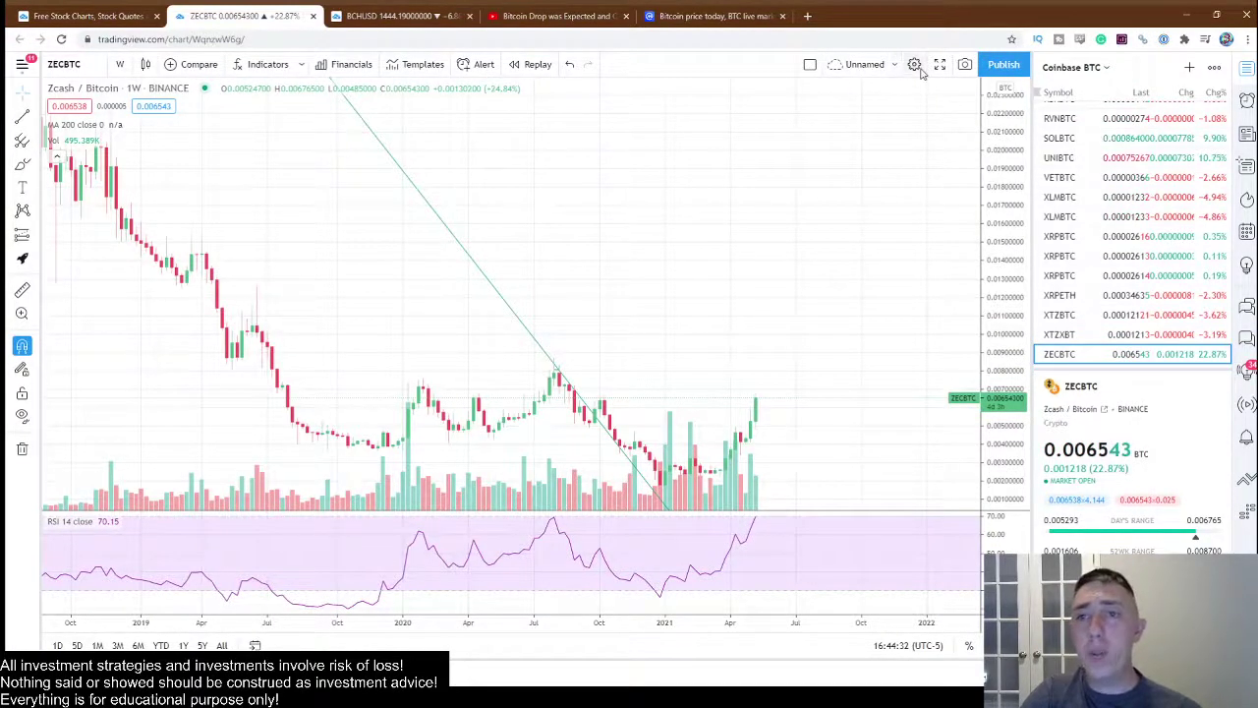
Step: Review the Symbol, Status line, Scales, Appearance, Trading and Events chart settings and close them without changes
click(915, 65)
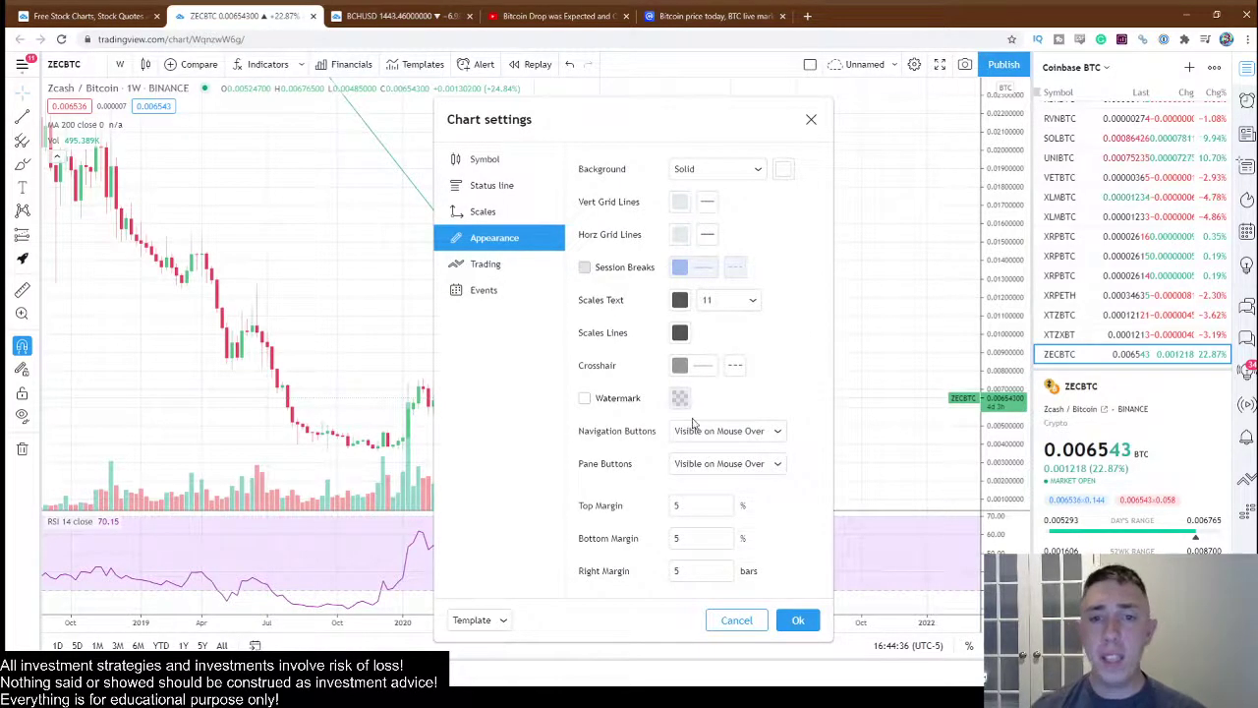
click(521, 160)
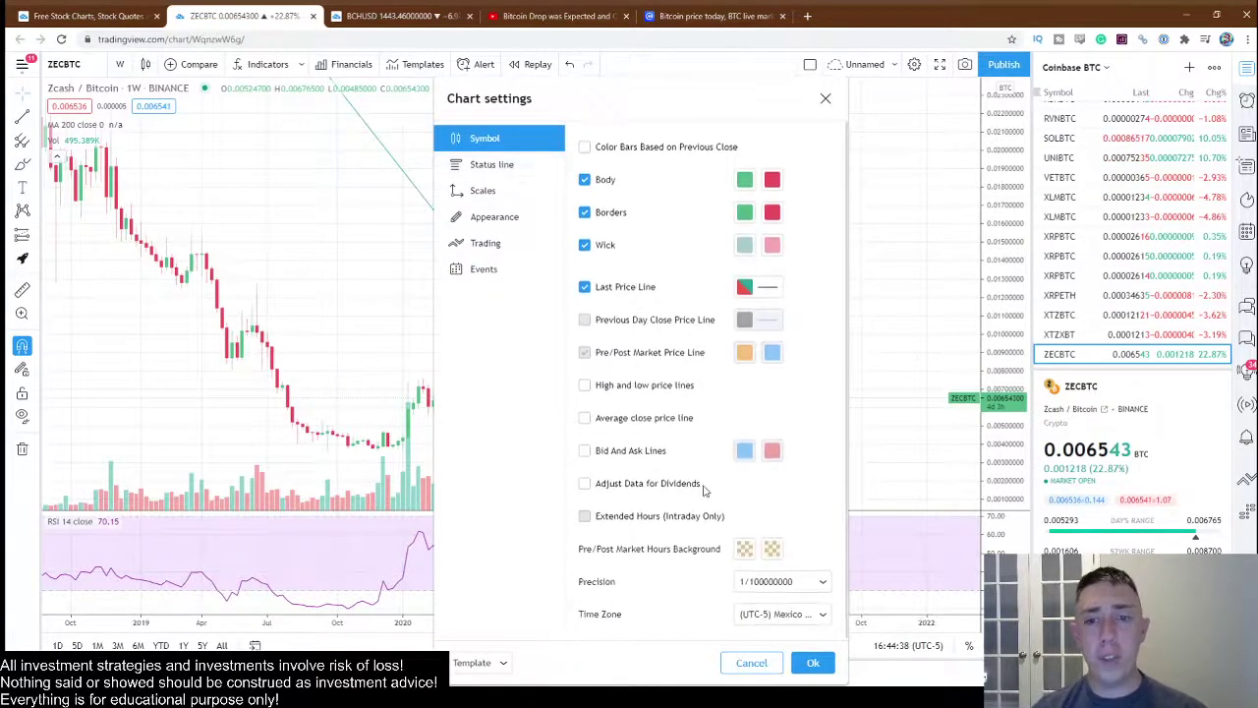
click(491, 165)
click(486, 189)
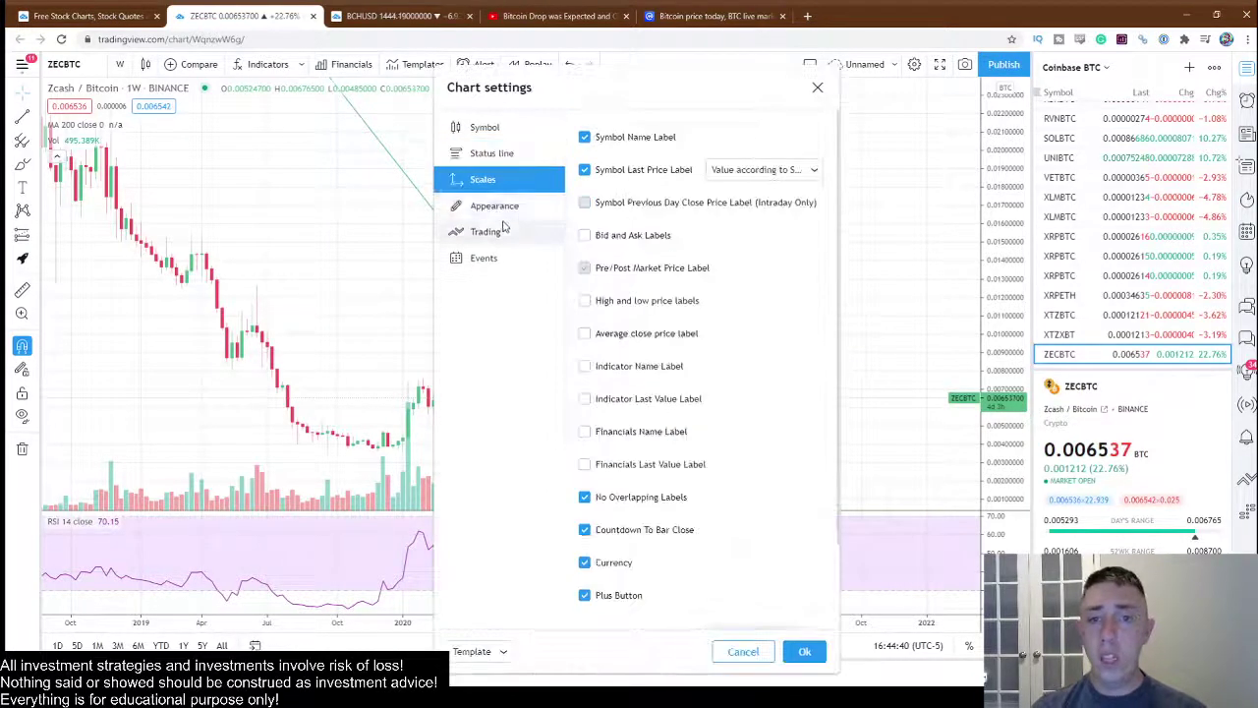
click(492, 230)
click(494, 205)
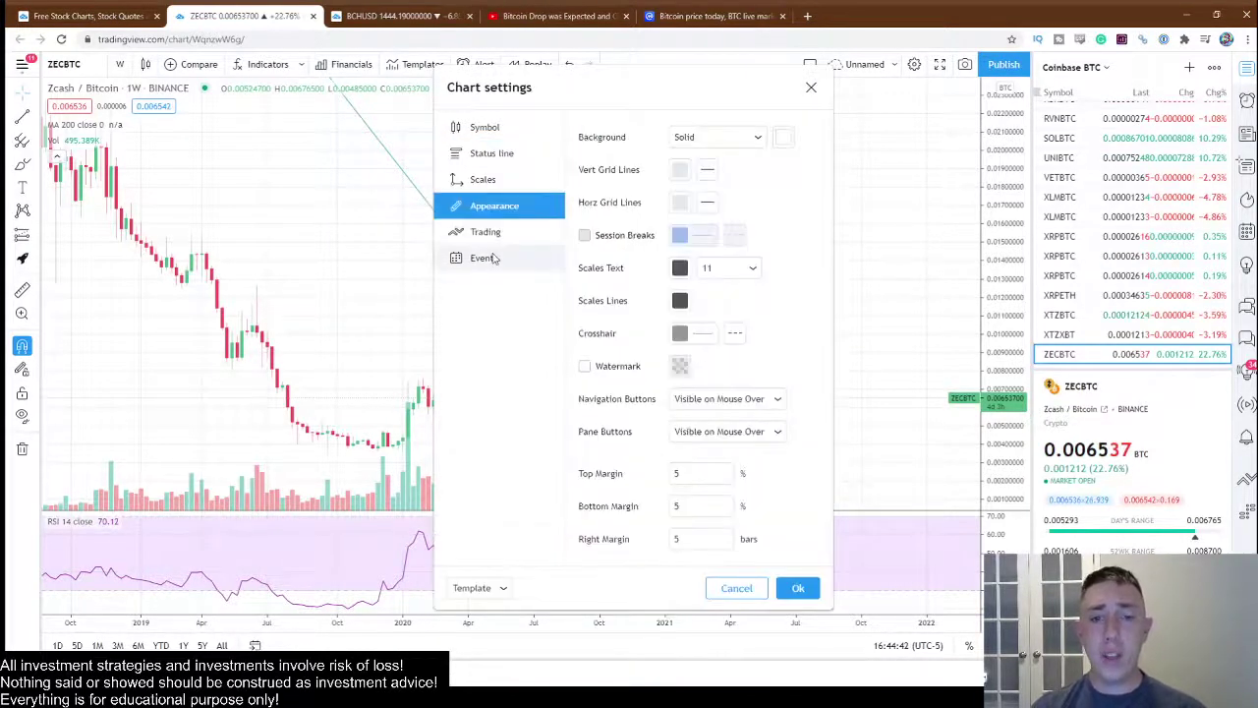
click(496, 259)
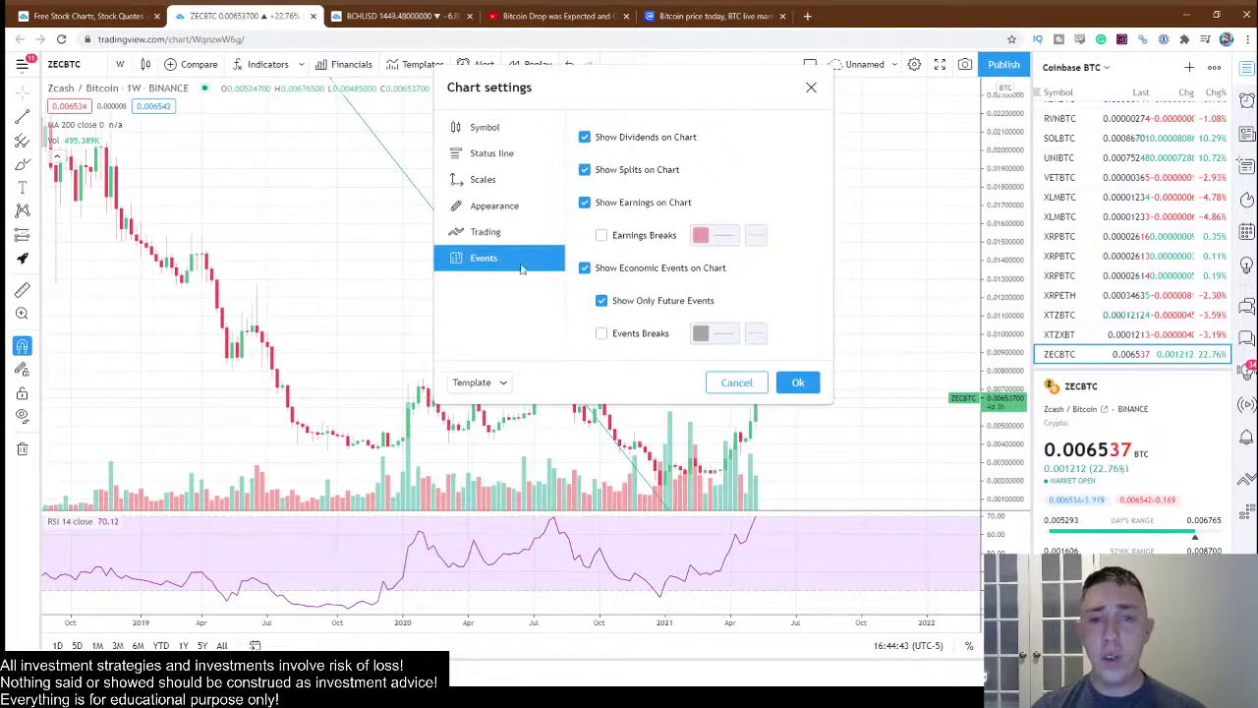
click(812, 88)
Step: Show the ZECBTC chart in full-screen mode and return to the normal view
scroll(649, 379, down, 3)
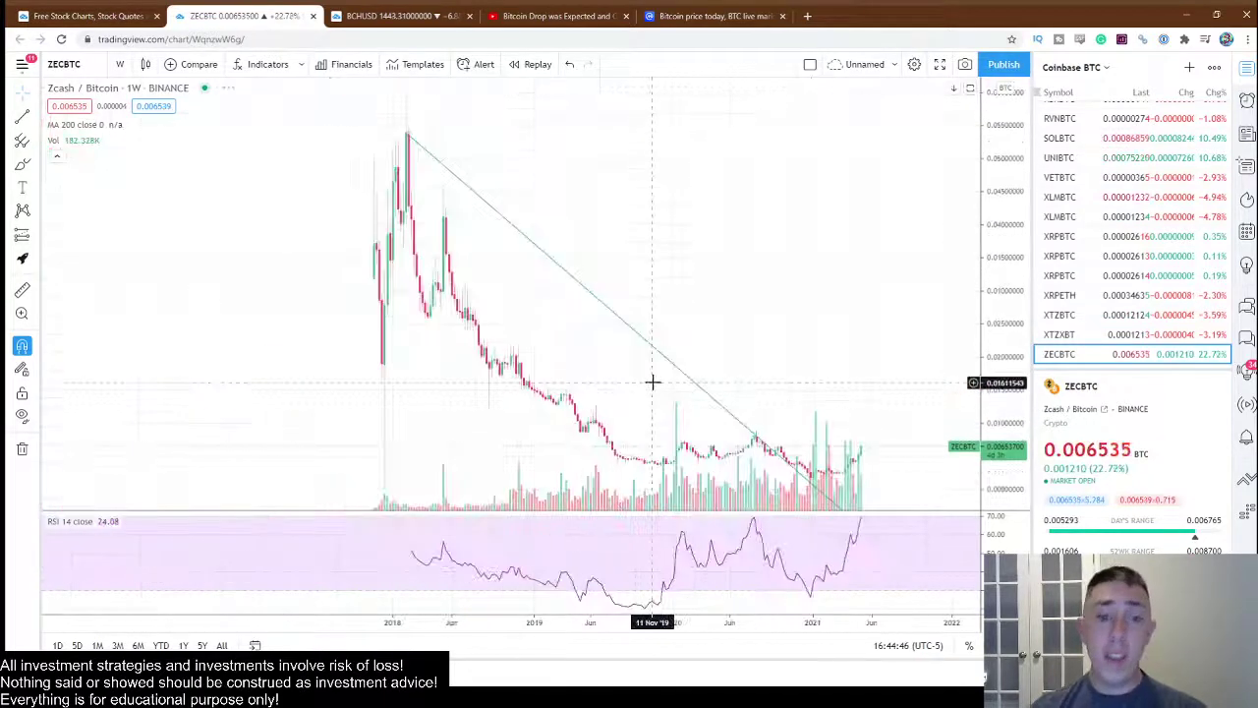
scroll(851, 278, down, 5)
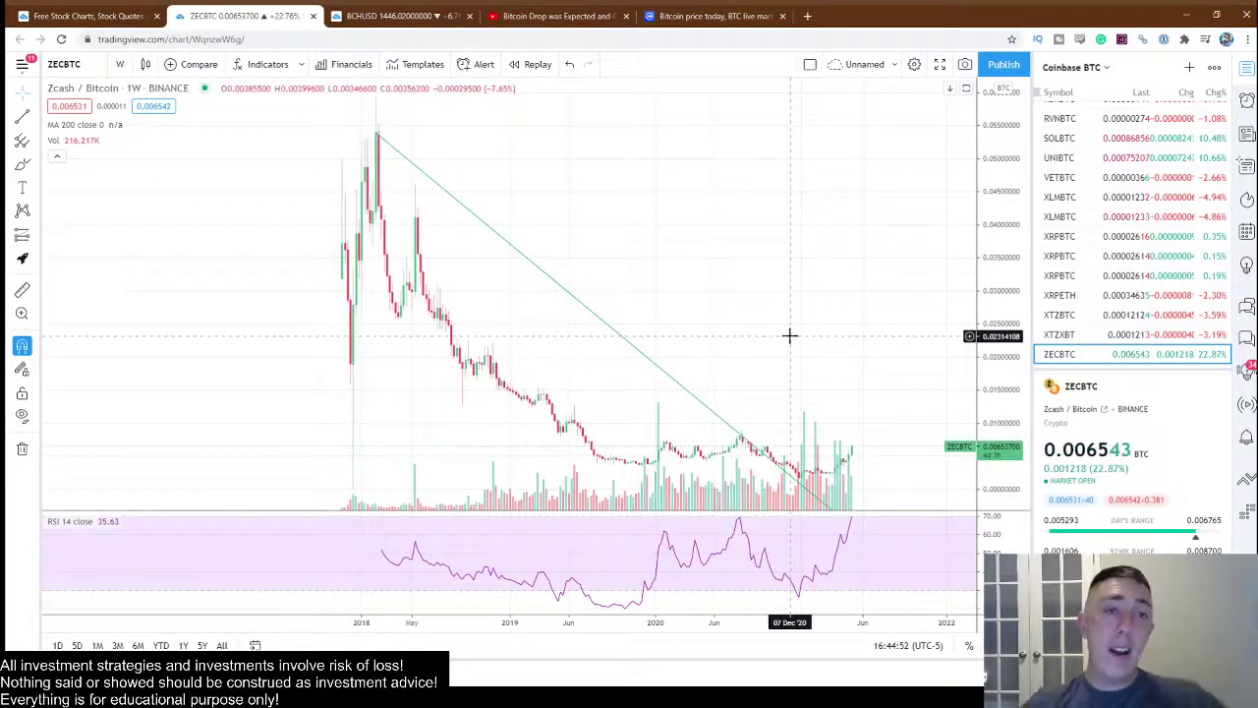
scroll(777, 334, up, 1)
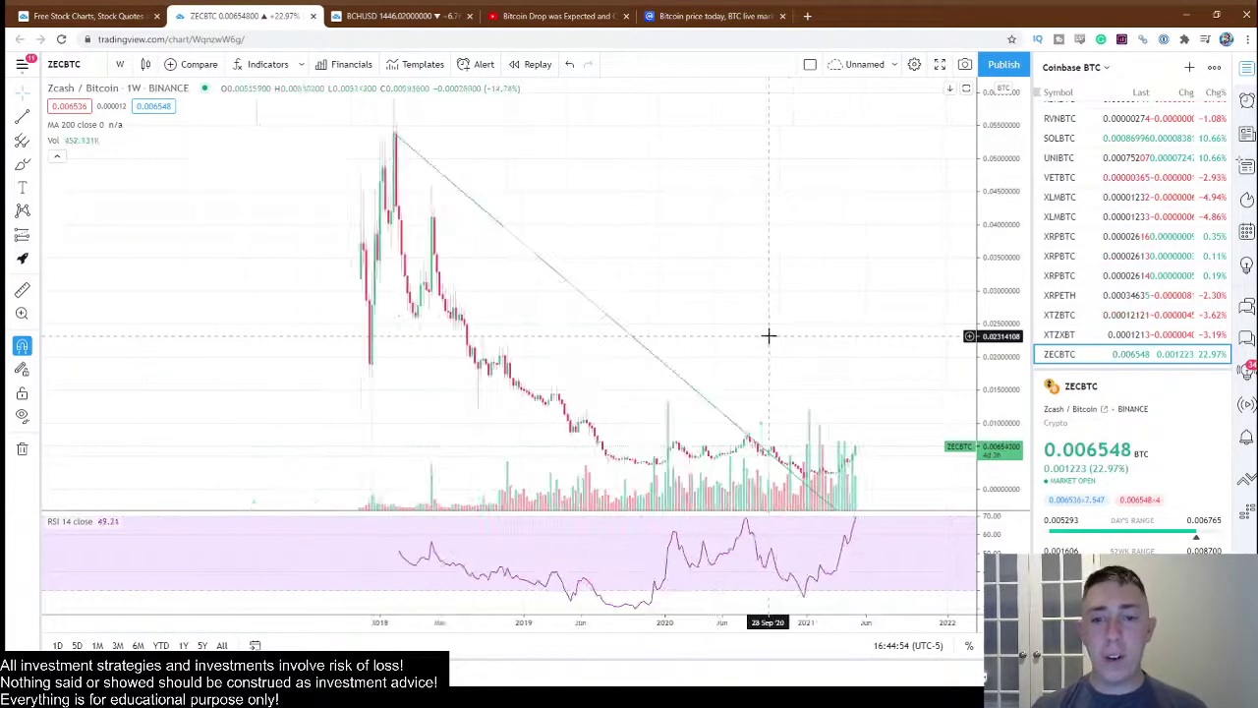
scroll(688, 290, up, 2)
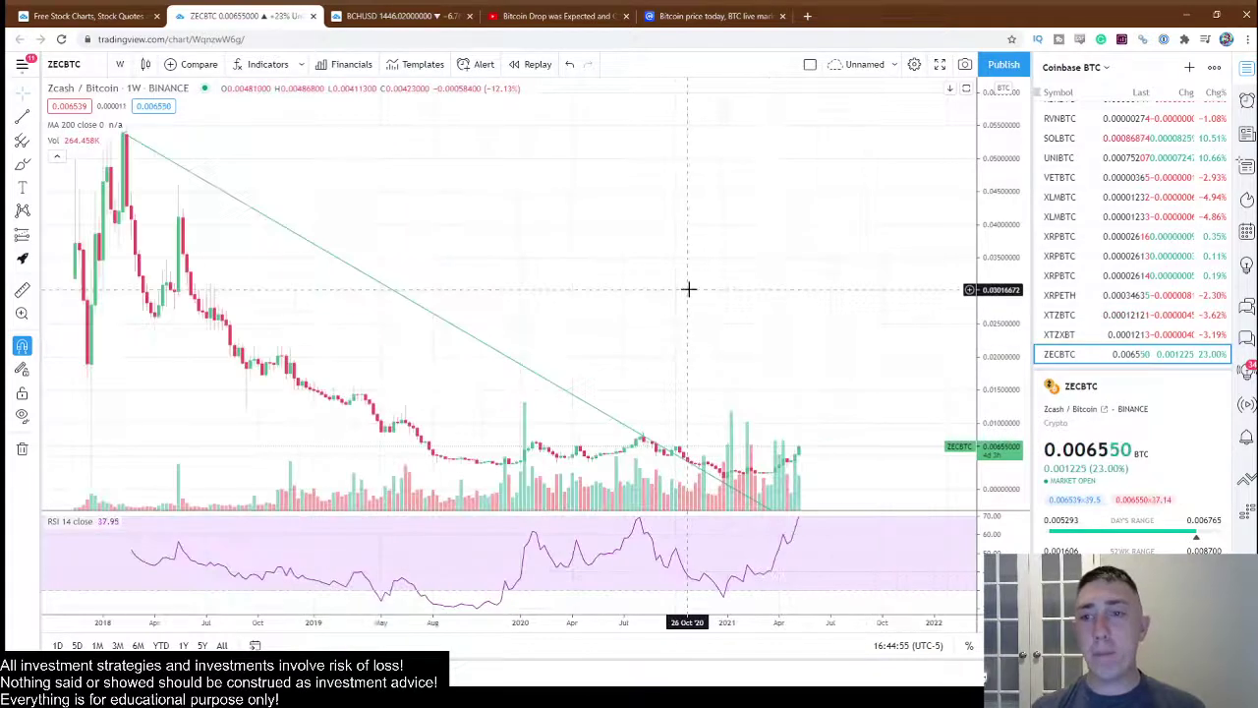
click(943, 66)
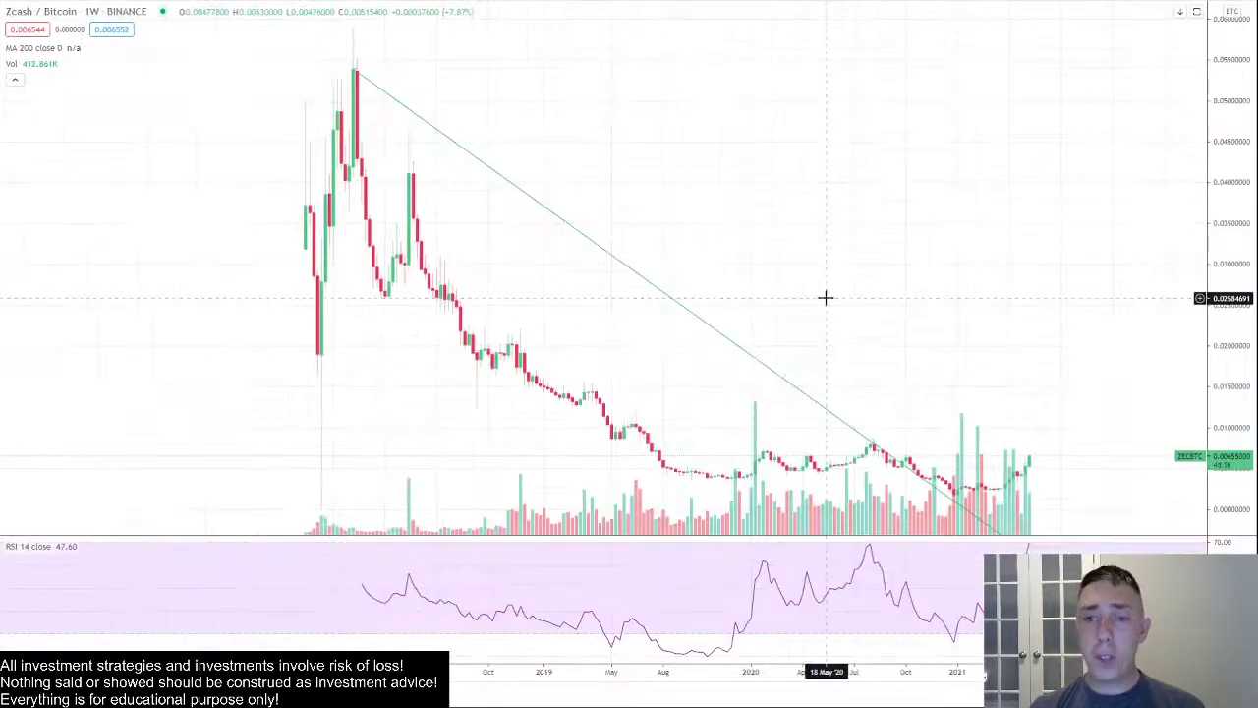
key(Escape)
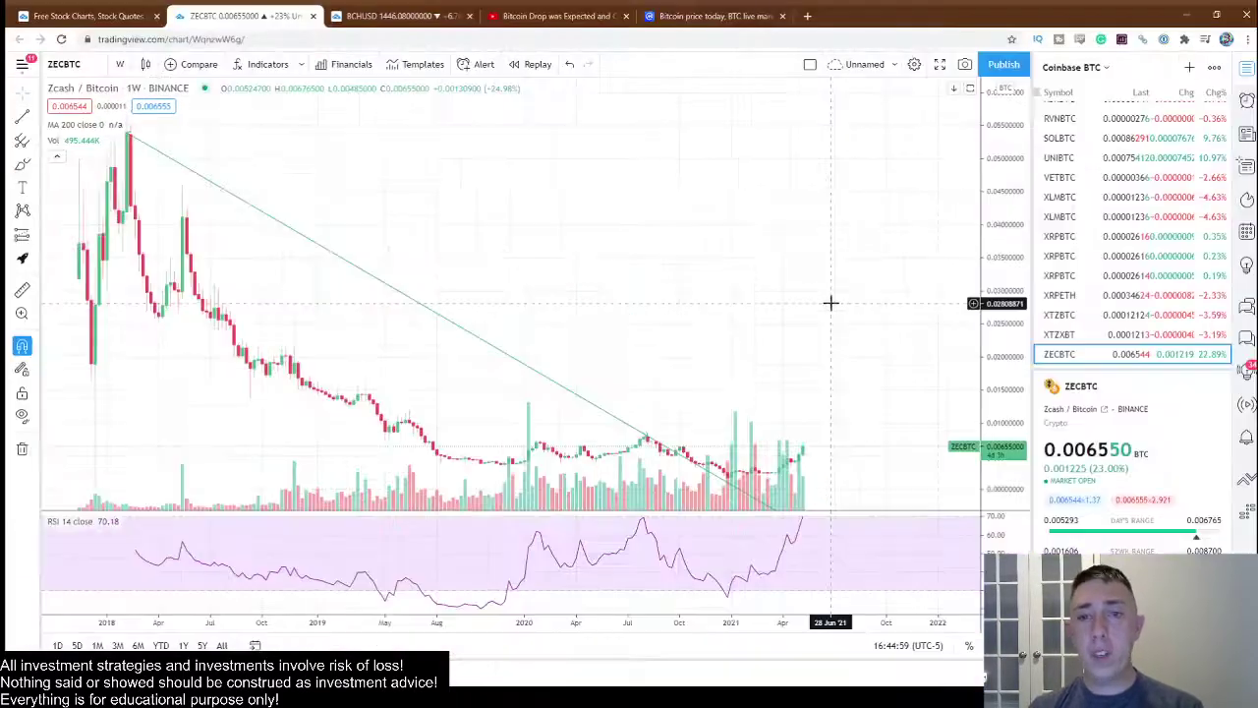
Step: Take a snapshot of the chart, dismiss its image link, and check the options for publishing an idea
click(965, 65)
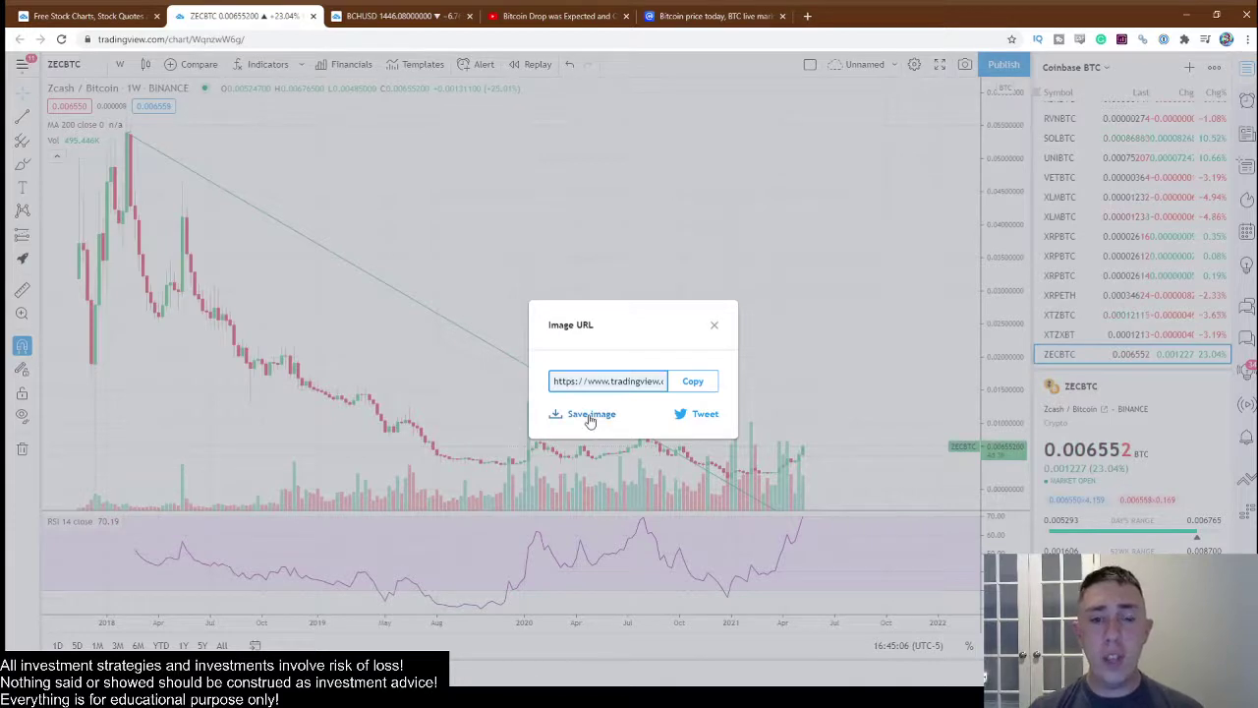
click(714, 324)
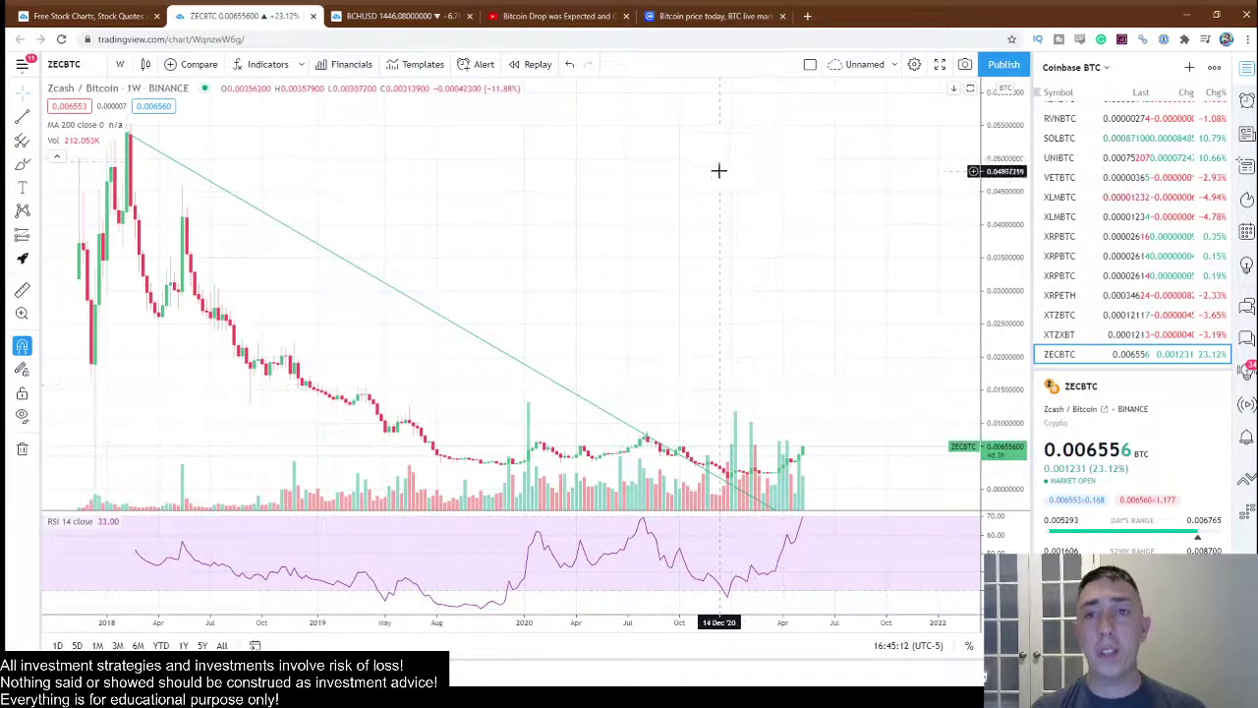
click(1003, 64)
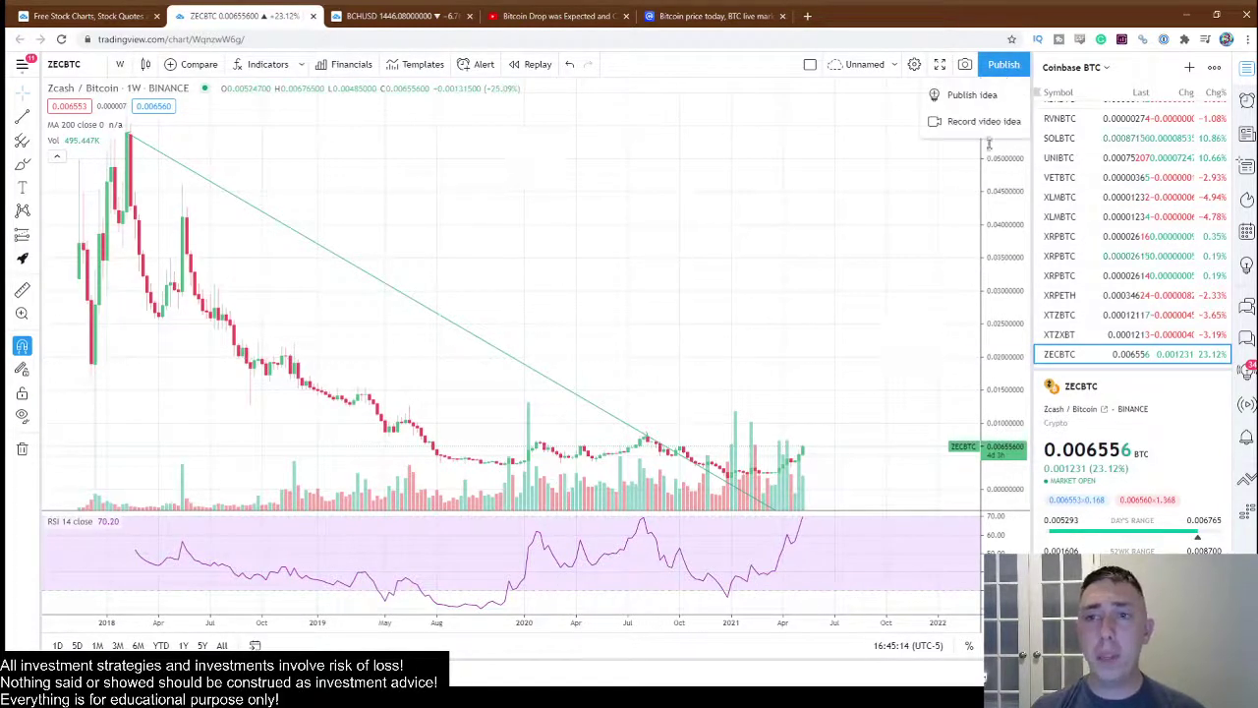
click(621, 174)
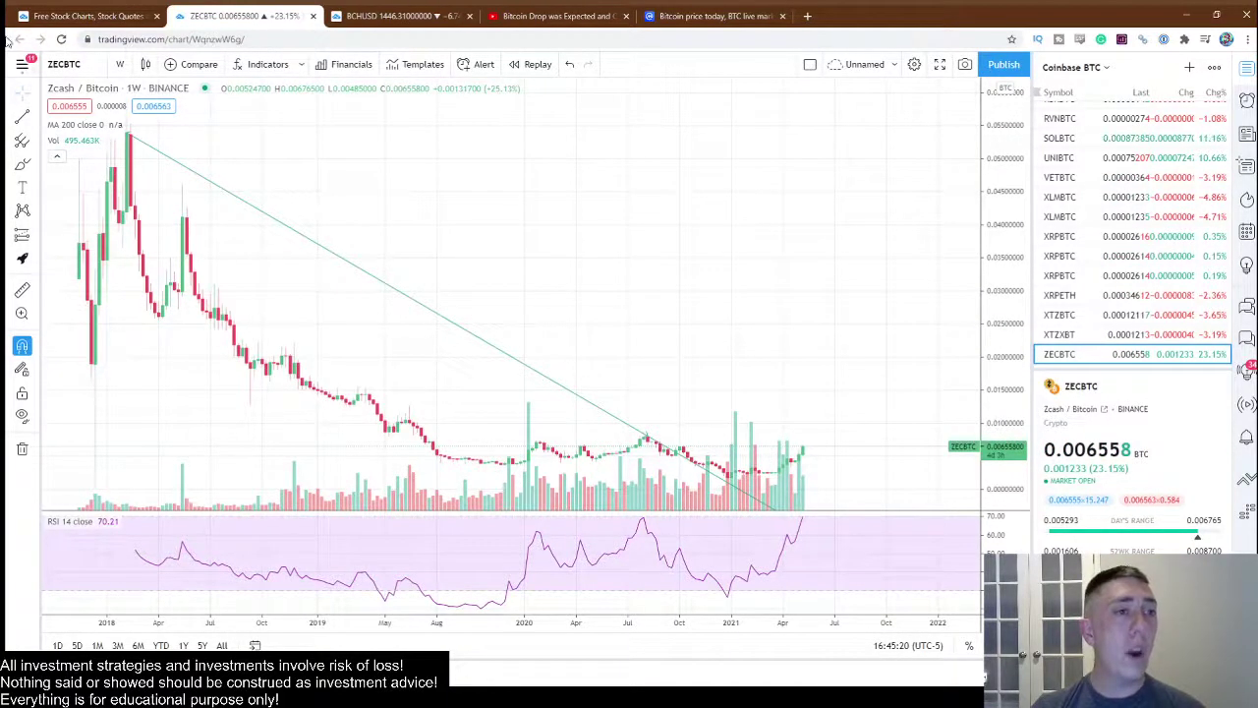
Step: Review the main menu with its layout and account options, and look over the cursor types and drawing tools
click(22, 66)
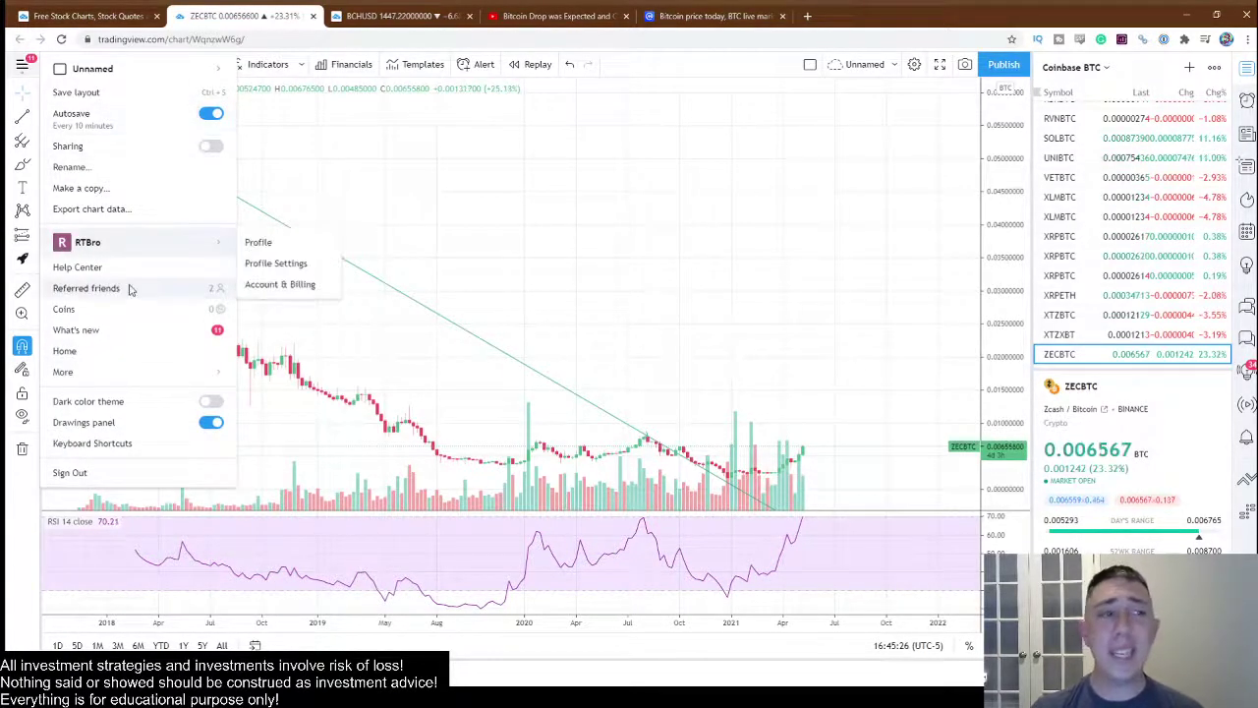
click(29, 95)
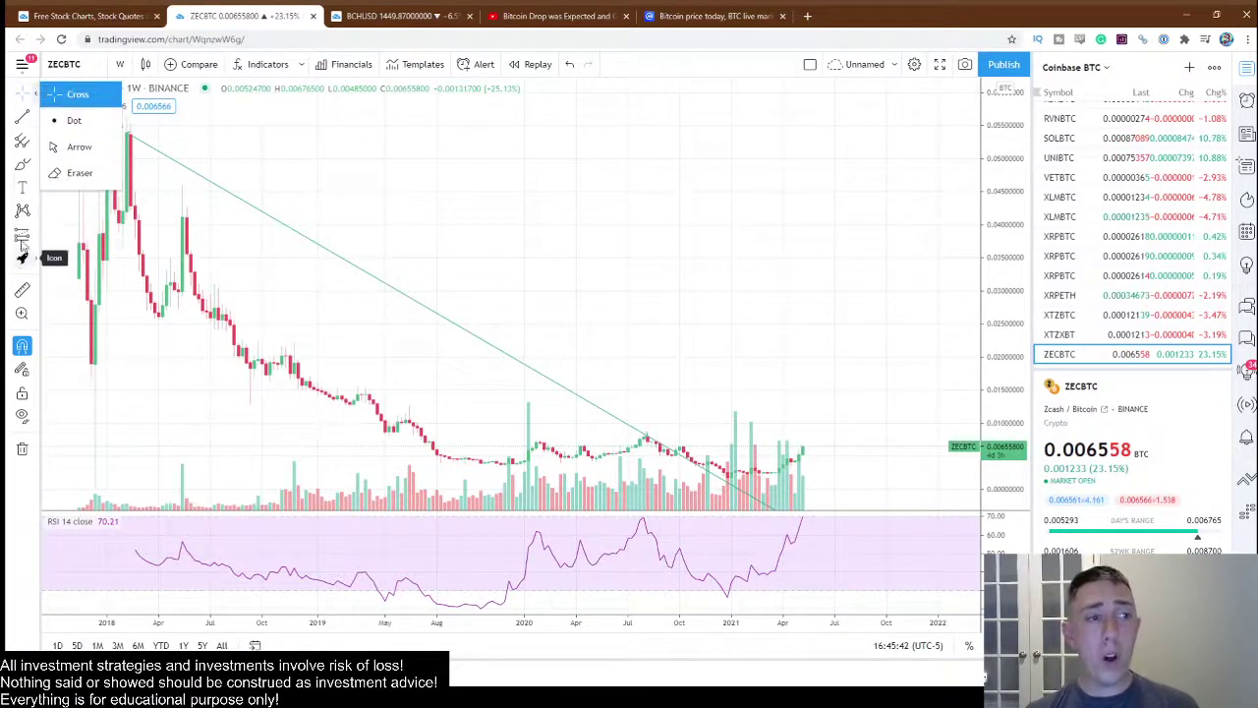
click(24, 118)
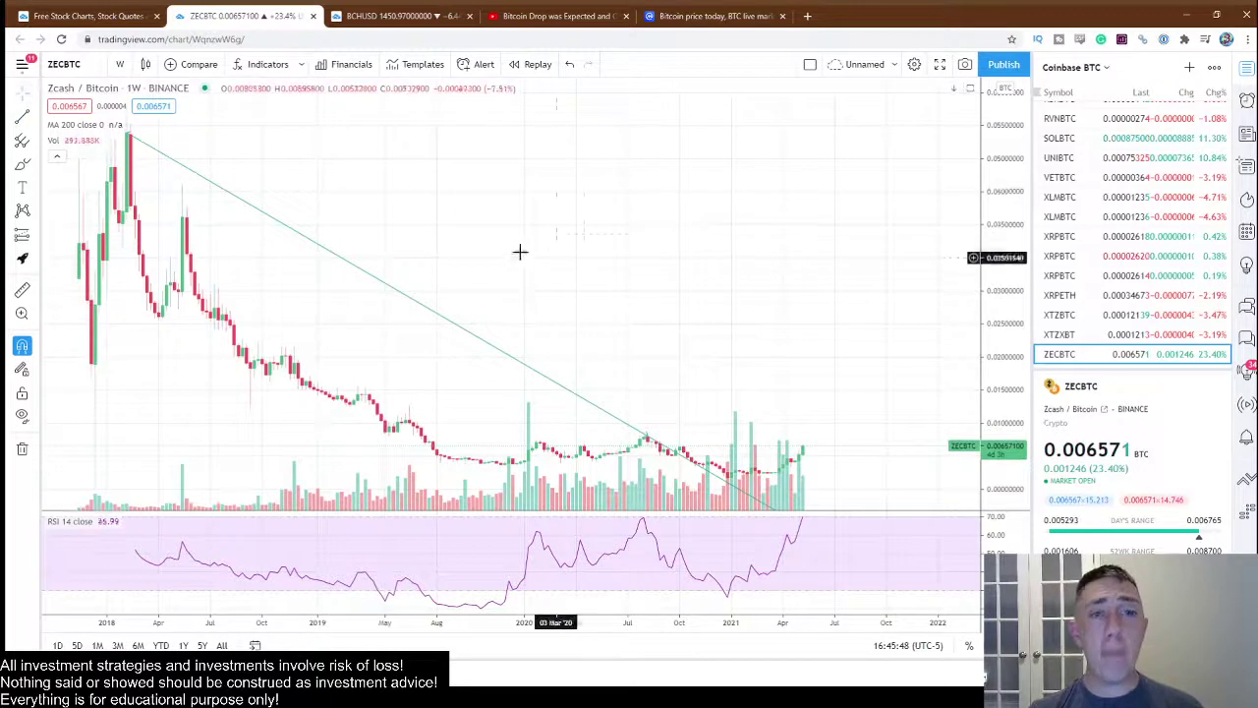
Step: Measure the ZECBTC price drop from 31 Dec '18 to 04 Nov '19 and clear the measurement
scroll(518, 226, left, 3)
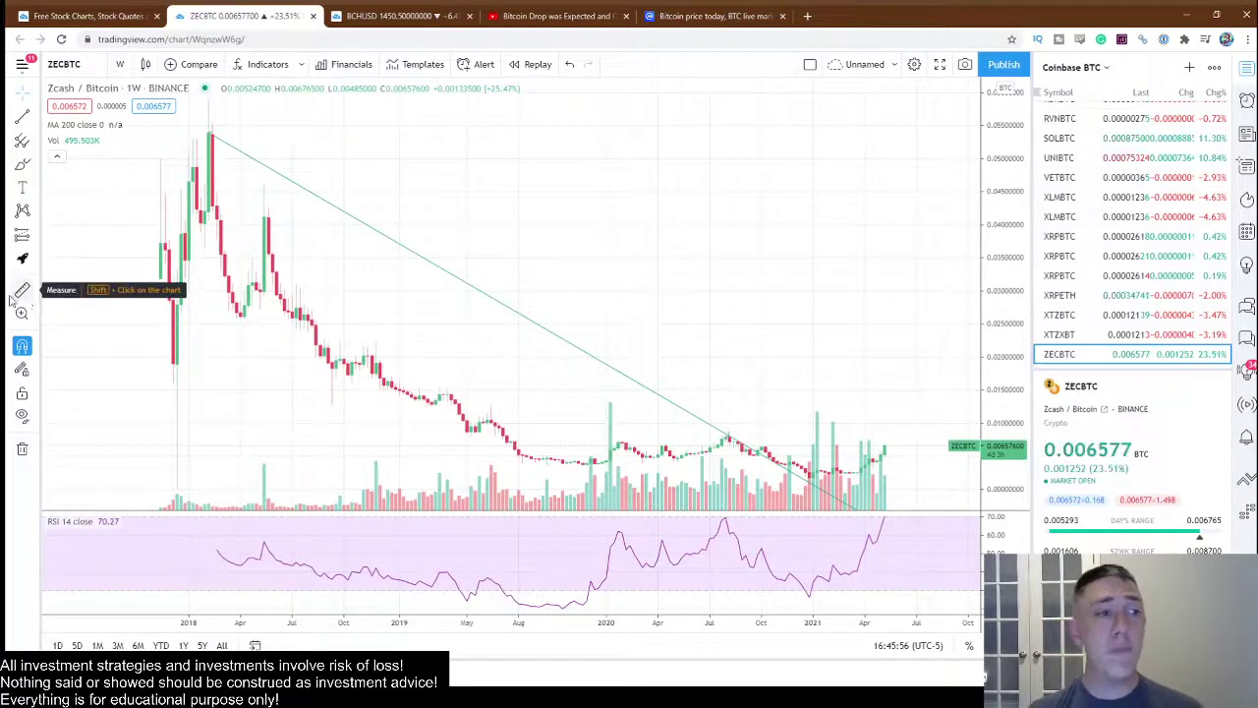
click(23, 290)
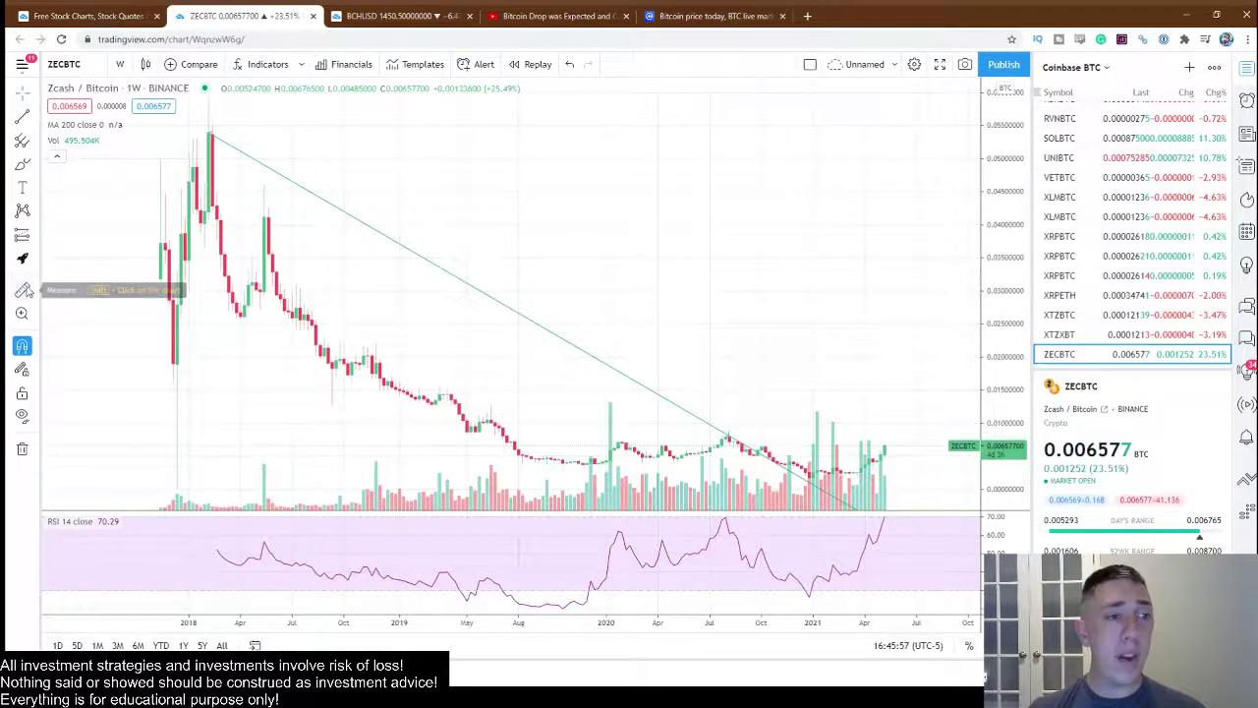
click(396, 386)
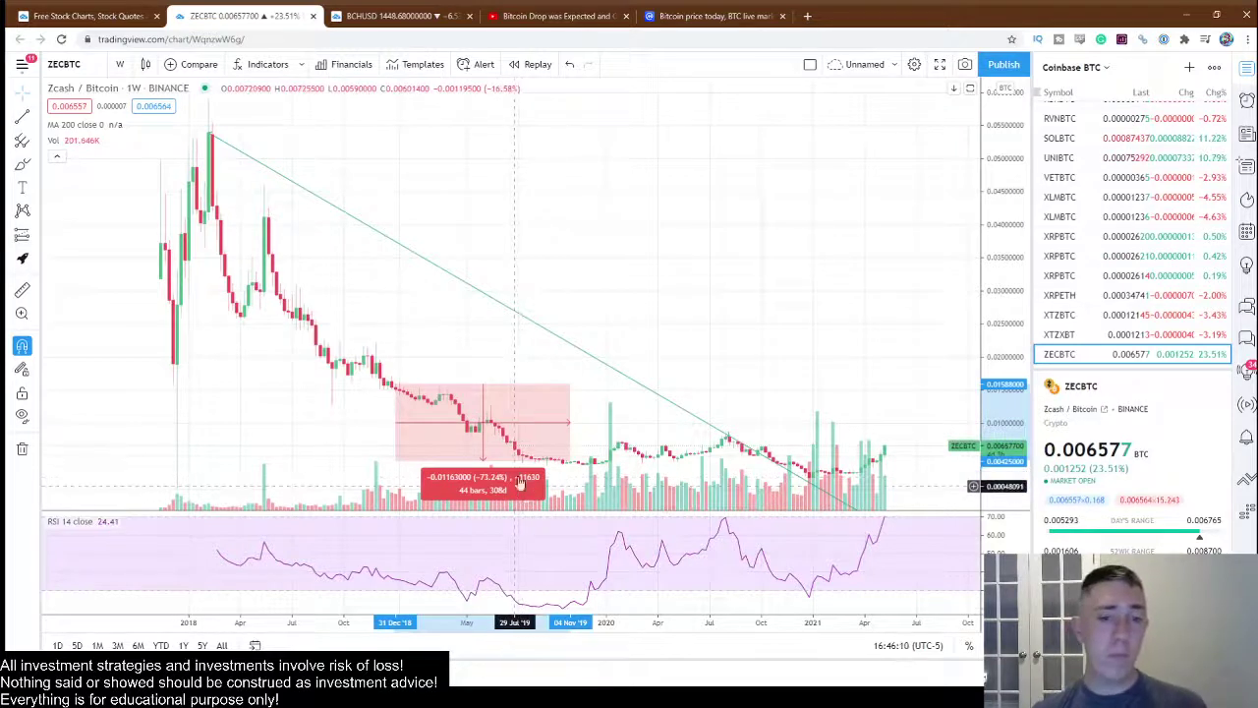
click(482, 441)
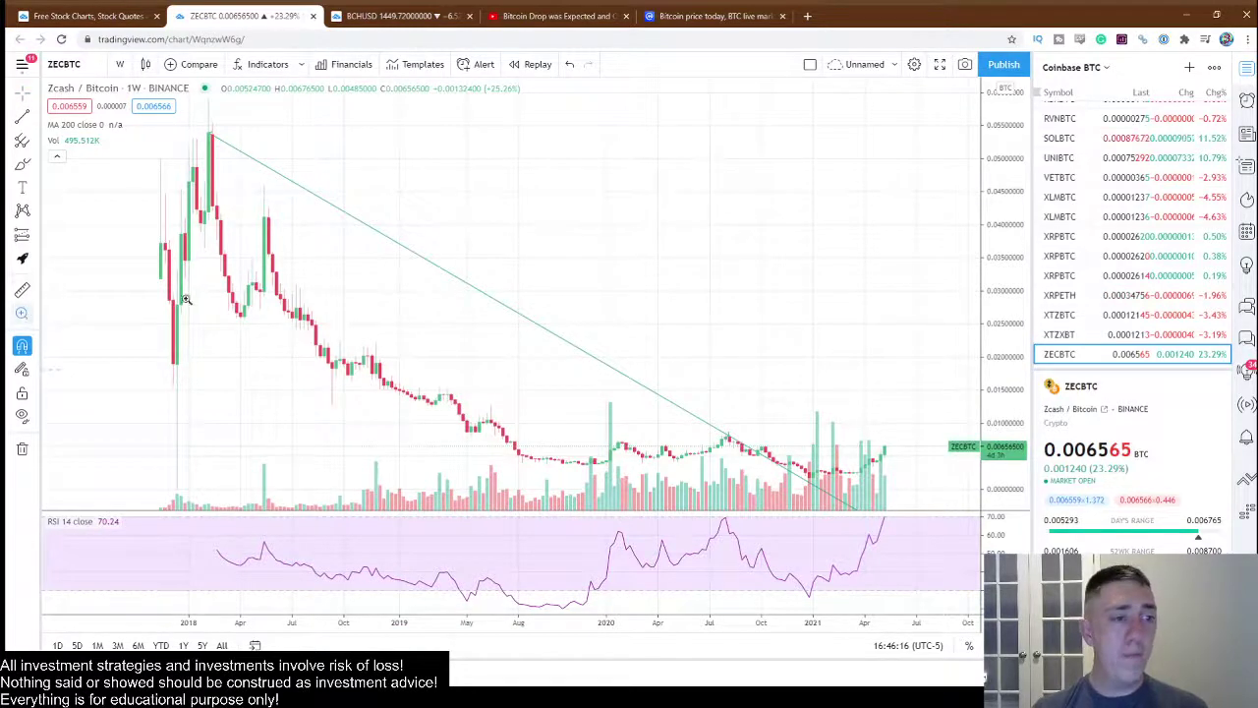
Step: Zoom in on the candles from the second half of 2018 with the Zoom In tool
drag(399, 343, 285, 454)
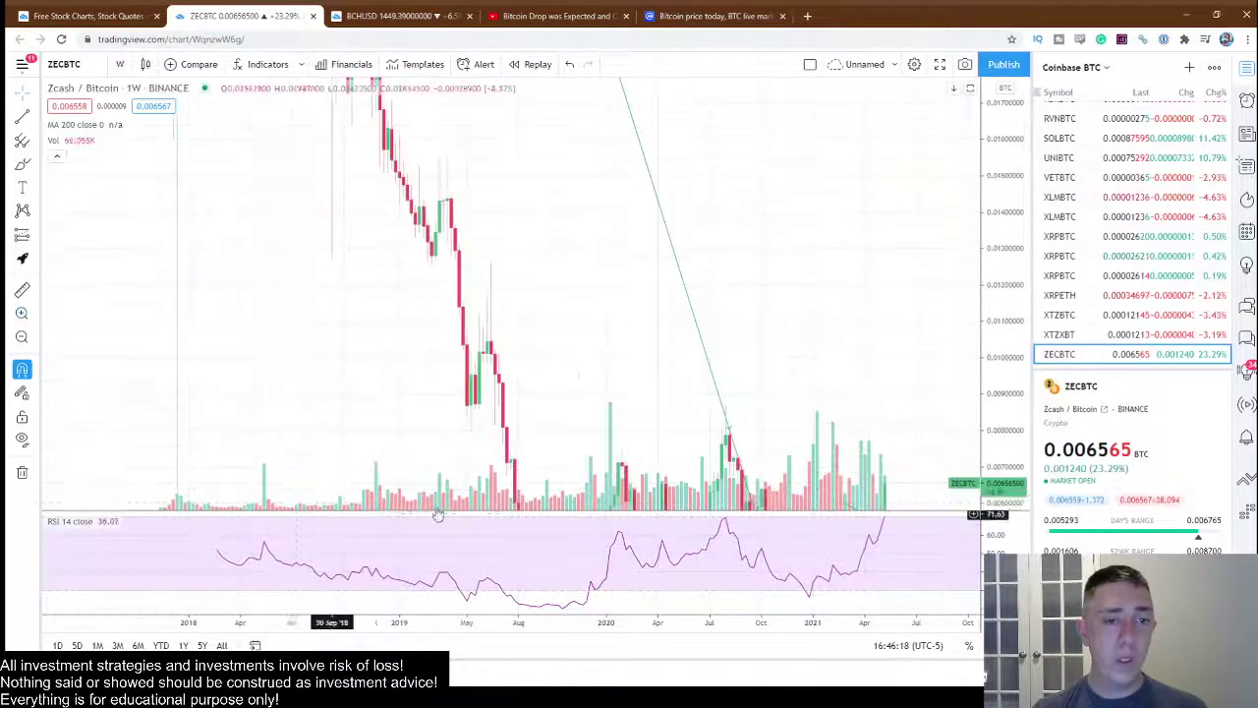
Step: Zoom back out so the chart shows the whole ZECBTC weekly price history with the descending trend line
right_click(304, 317)
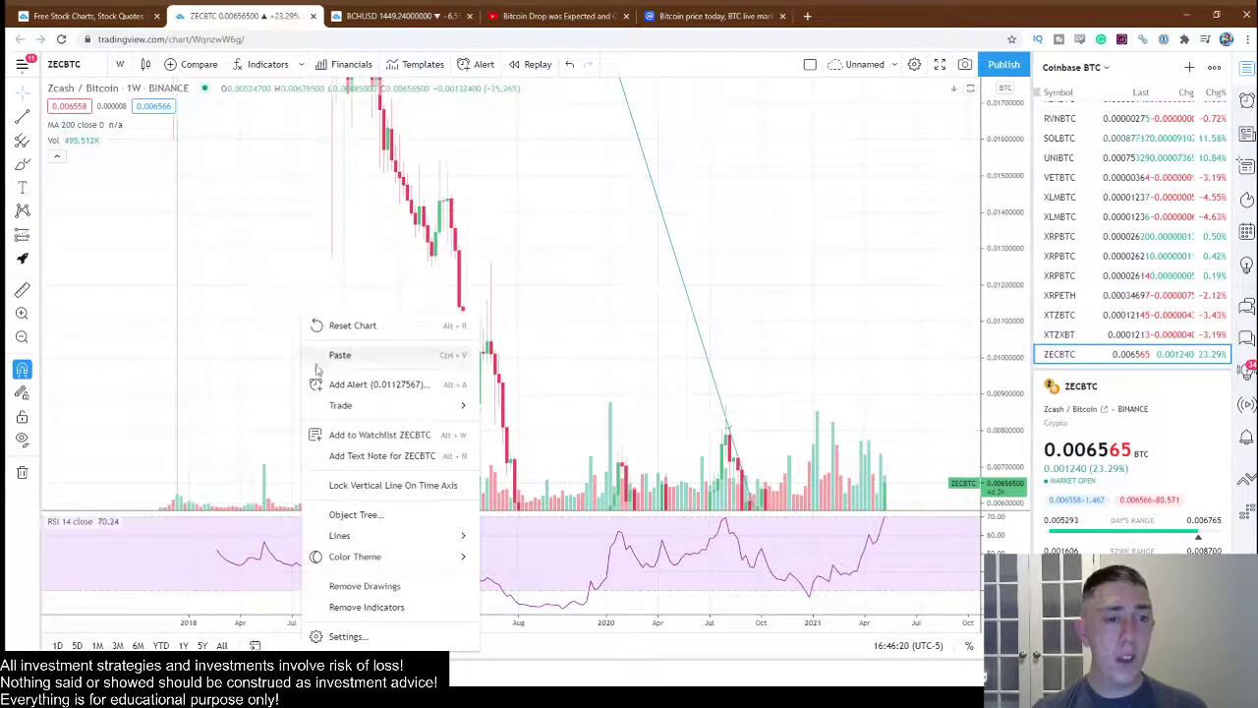
click(354, 326)
click(34, 370)
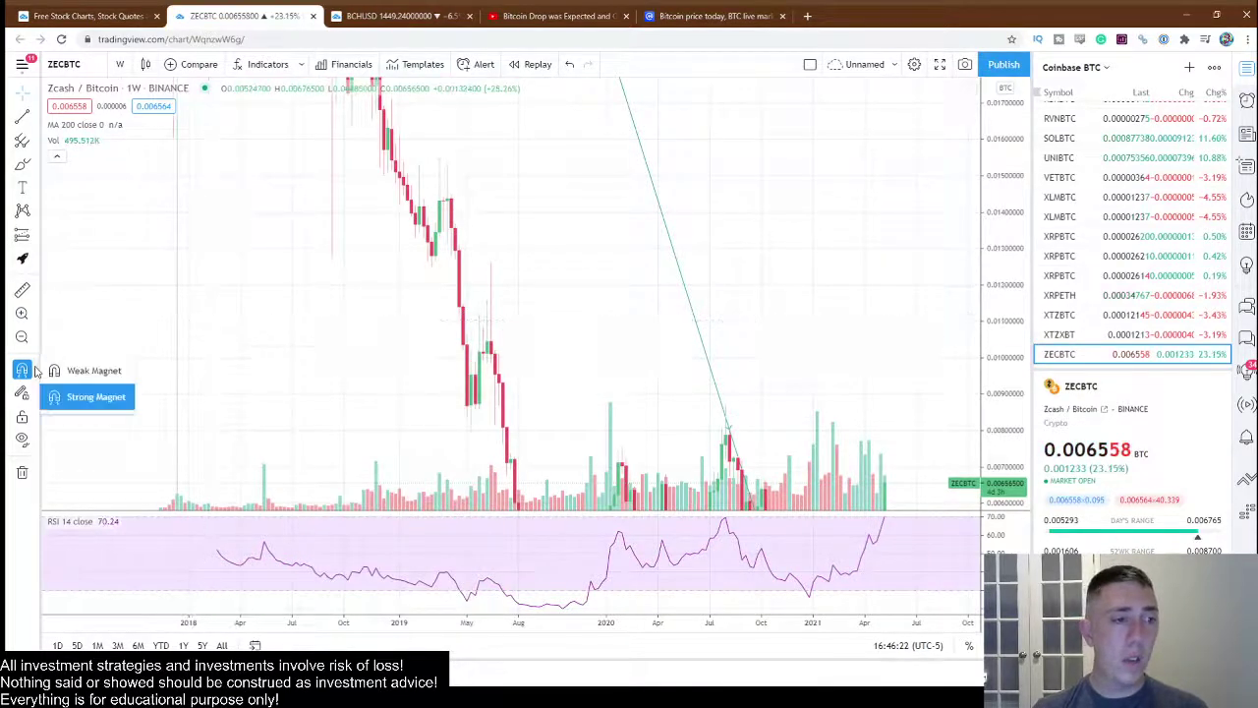
click(56, 331)
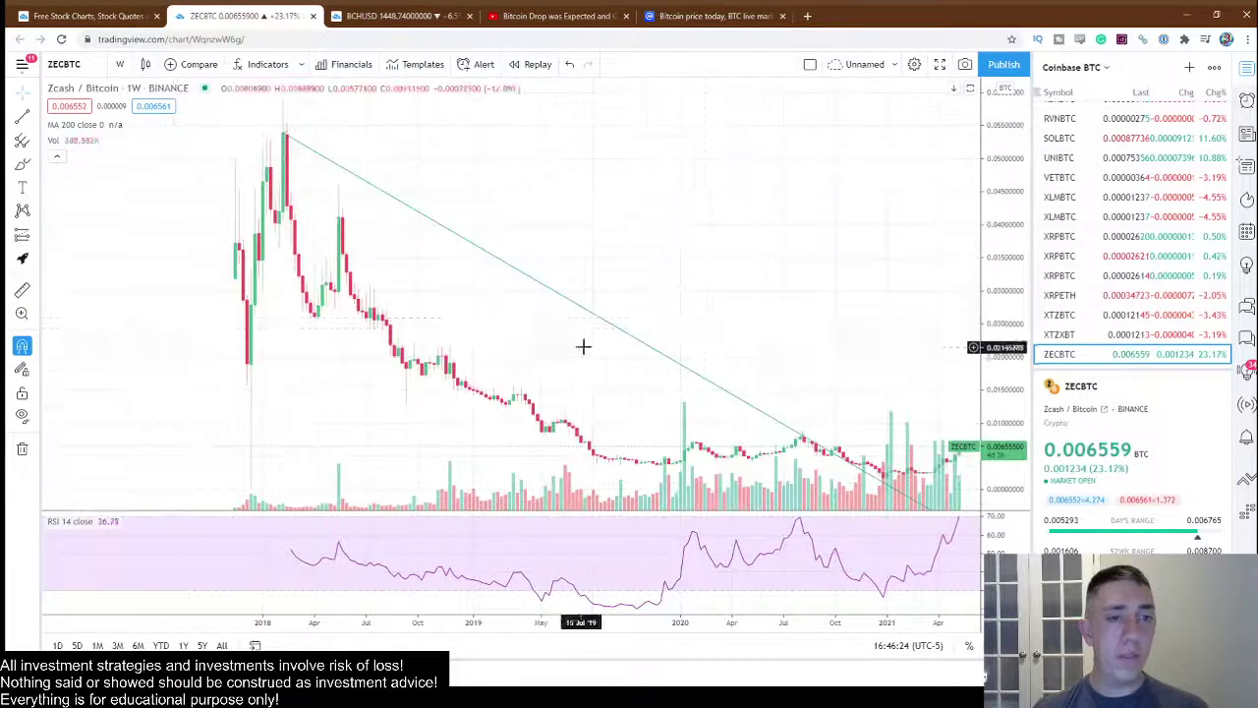
drag(573, 254, 278, 272)
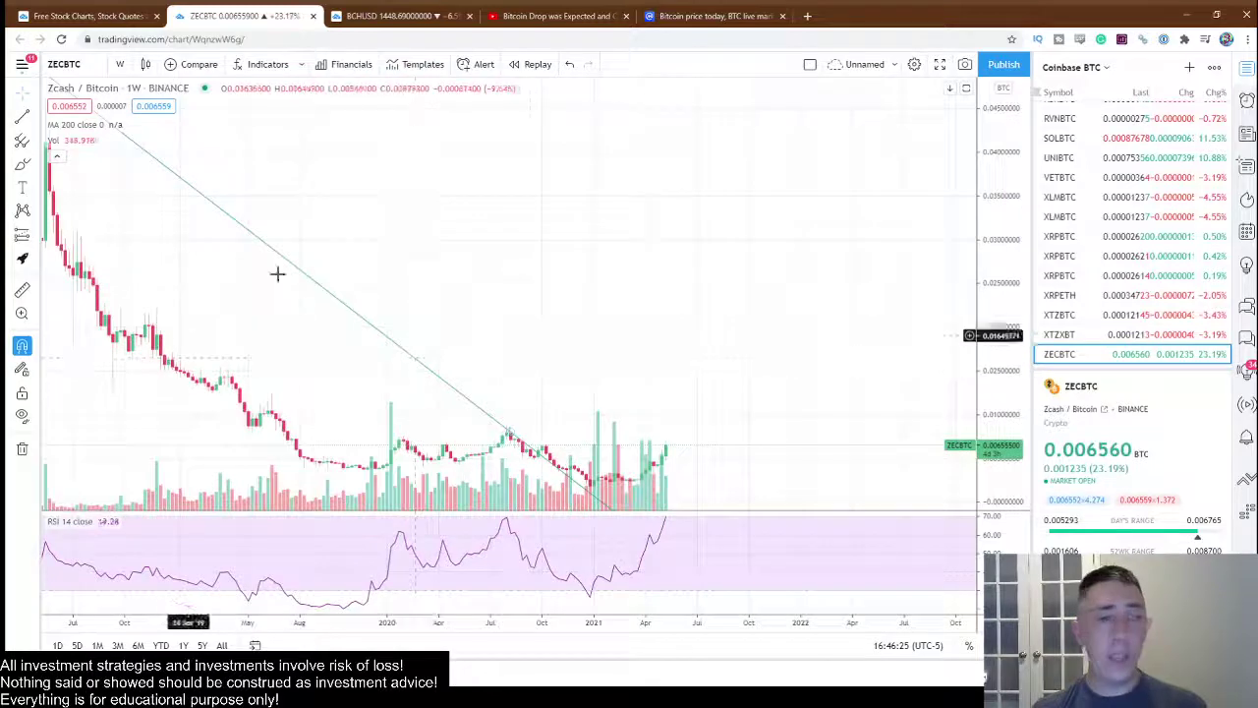
Step: With Strong Magnet on, move the lower end point of the ZECBTC trend line to the 19 Oct '20 candle
click(36, 352)
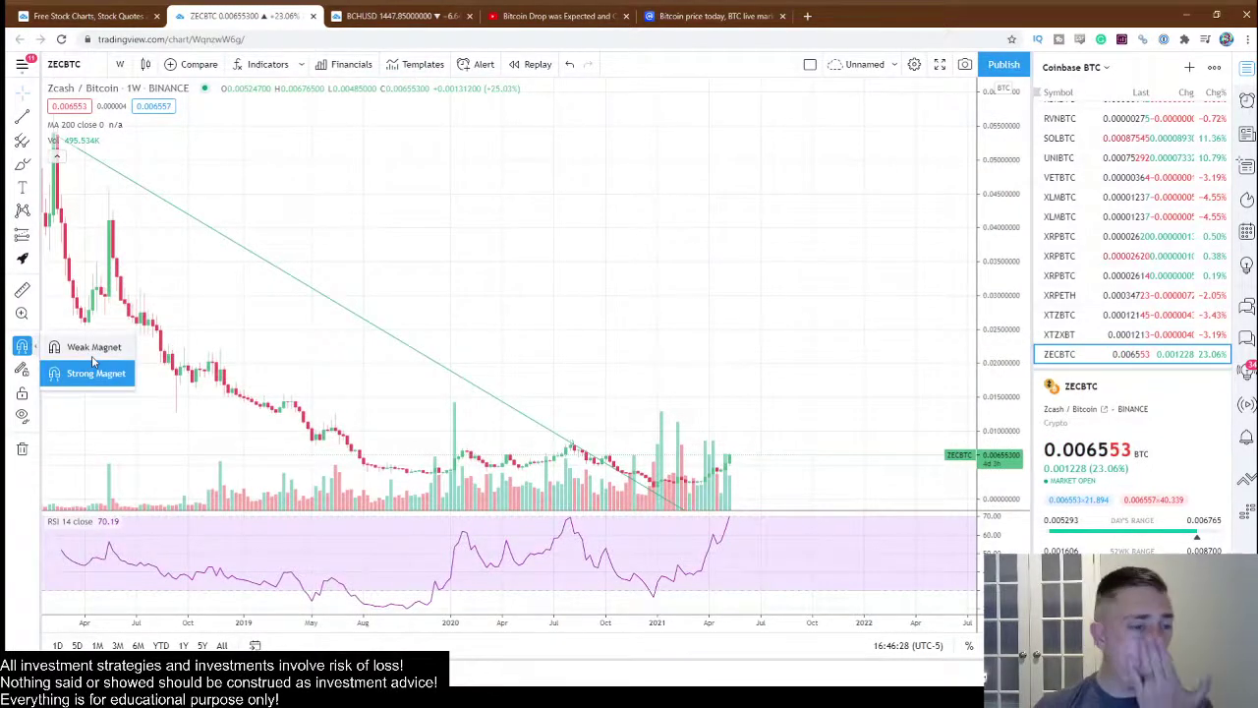
click(547, 205)
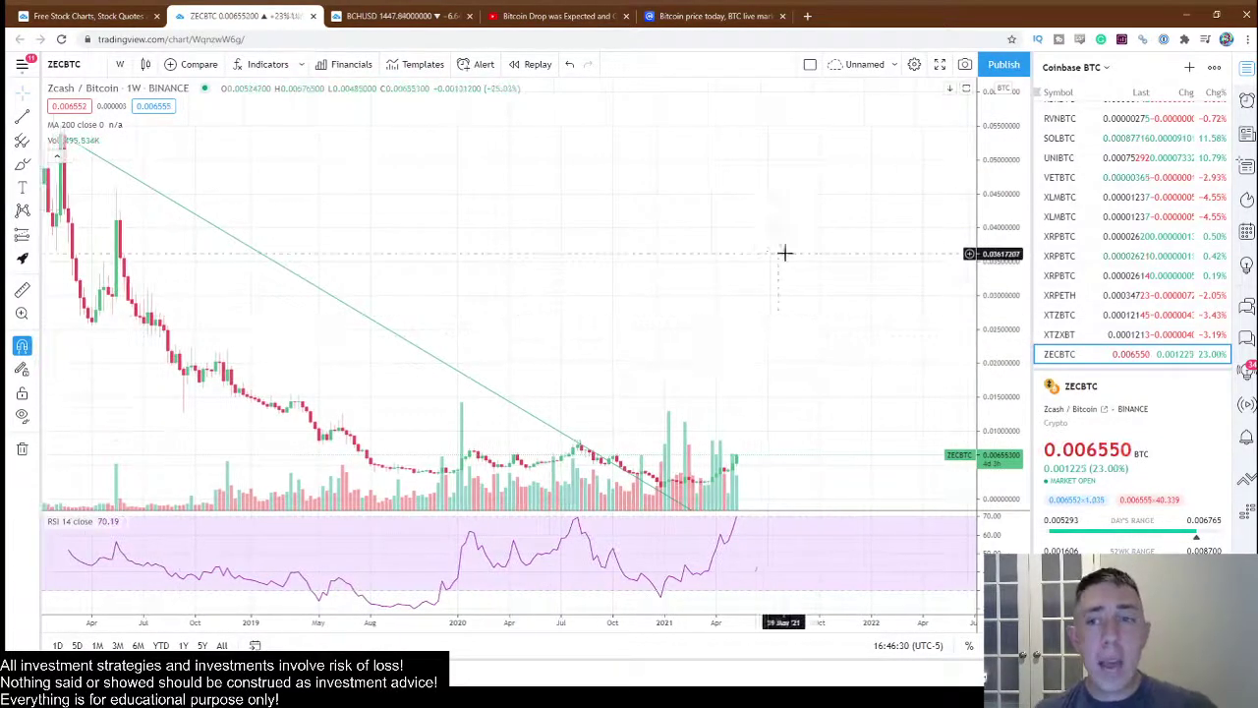
scroll(777, 279, down, 3)
scroll(776, 279, up, 2)
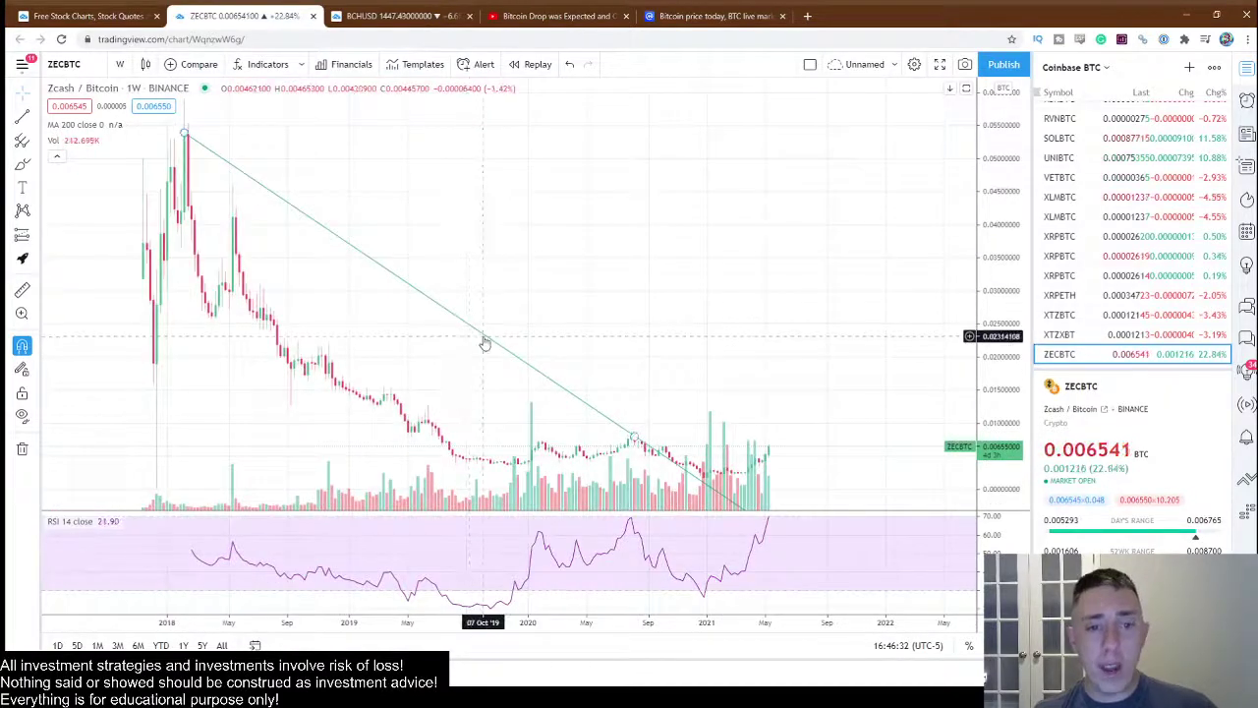
click(629, 435)
mouse_move(634, 440)
mouse_down()
mouse_move(687, 442)
mouse_move(733, 373)
mouse_move(686, 347)
mouse_move(679, 301)
mouse_move(636, 226)
mouse_move(761, 222)
mouse_move(773, 188)
mouse_move(685, 225)
mouse_move(655, 222)
mouse_move(806, 145)
mouse_move(777, 214)
mouse_move(767, 309)
mouse_move(705, 340)
mouse_move(668, 452)
mouse_up()
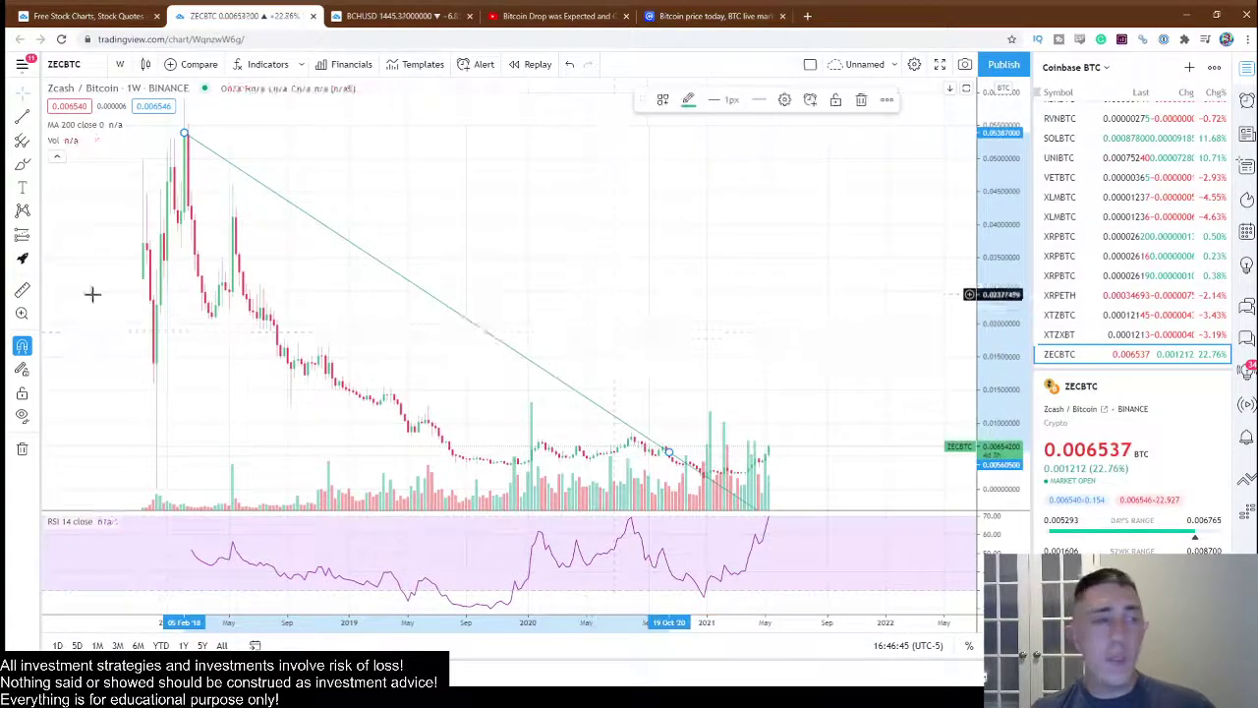
Step: Switch the magnet to Weak Magnet and move the trend line's lower end point into the open space above the late-2019 candles
click(38, 353)
click(83, 351)
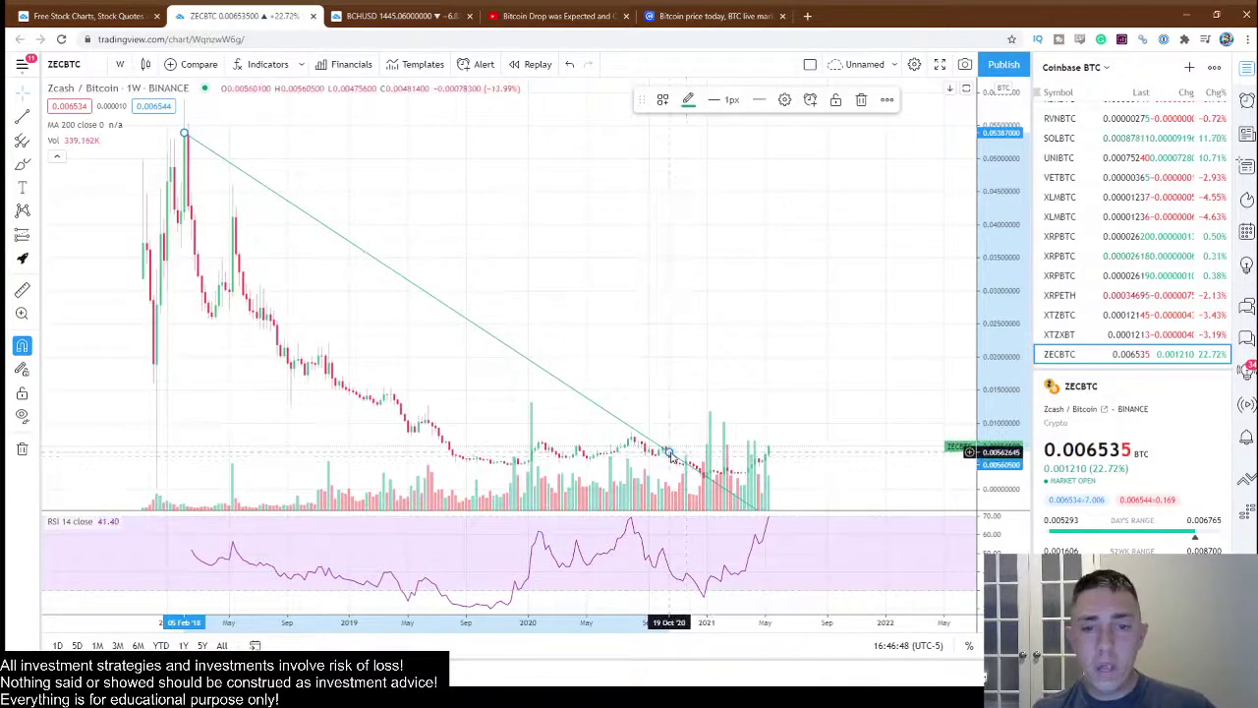
drag(668, 454, 510, 372)
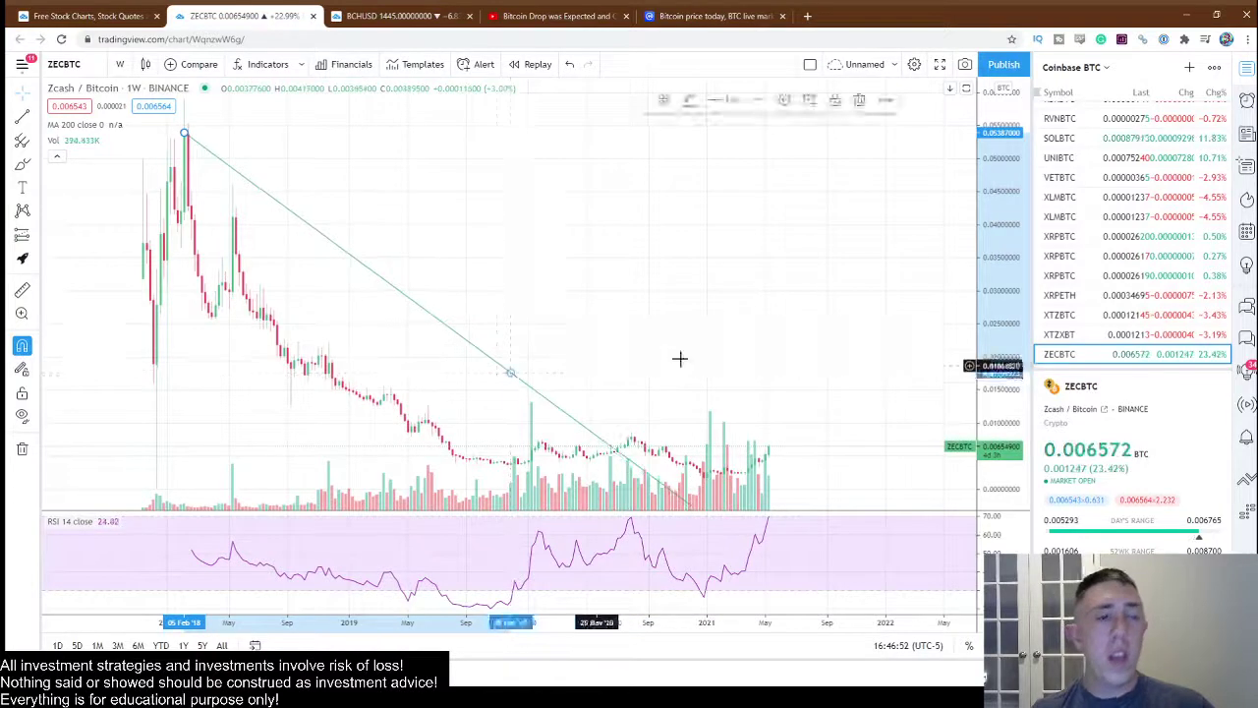
Step: With the magnet off, move the trend line's lower end point to about 0.0216 on 14 Sep '20, and turn Strong Magnet back on
click(679, 358)
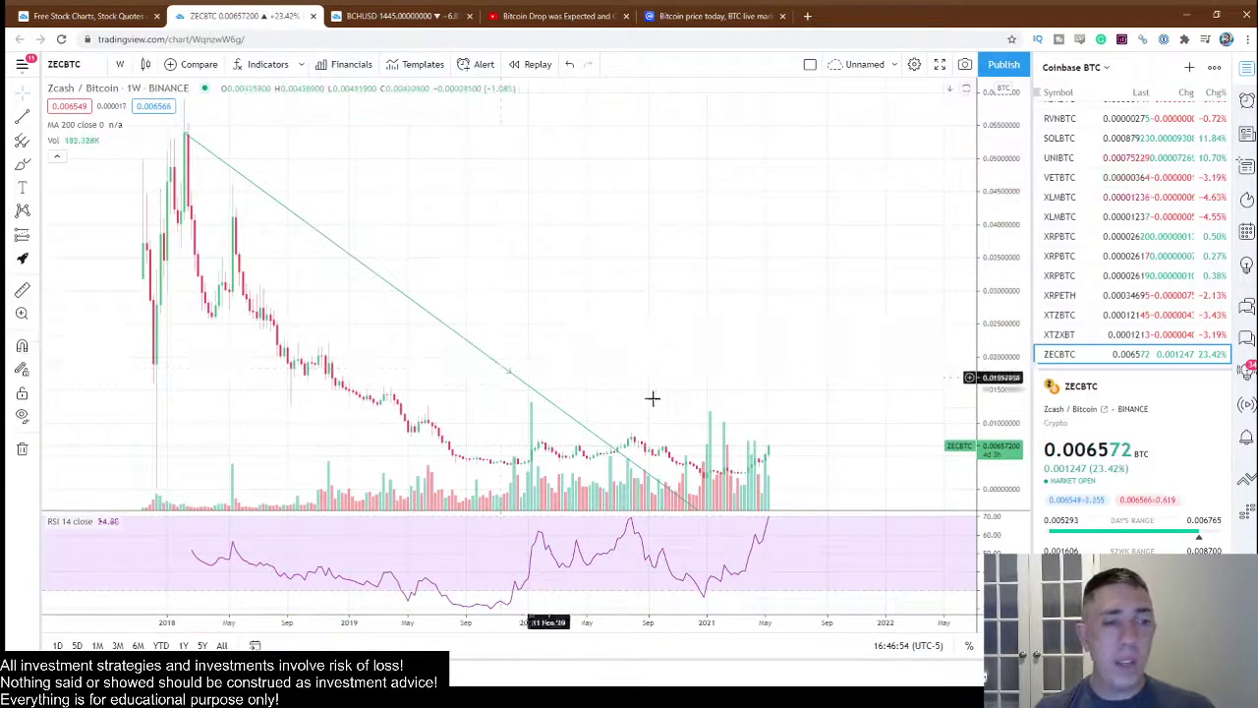
drag(511, 370, 652, 346)
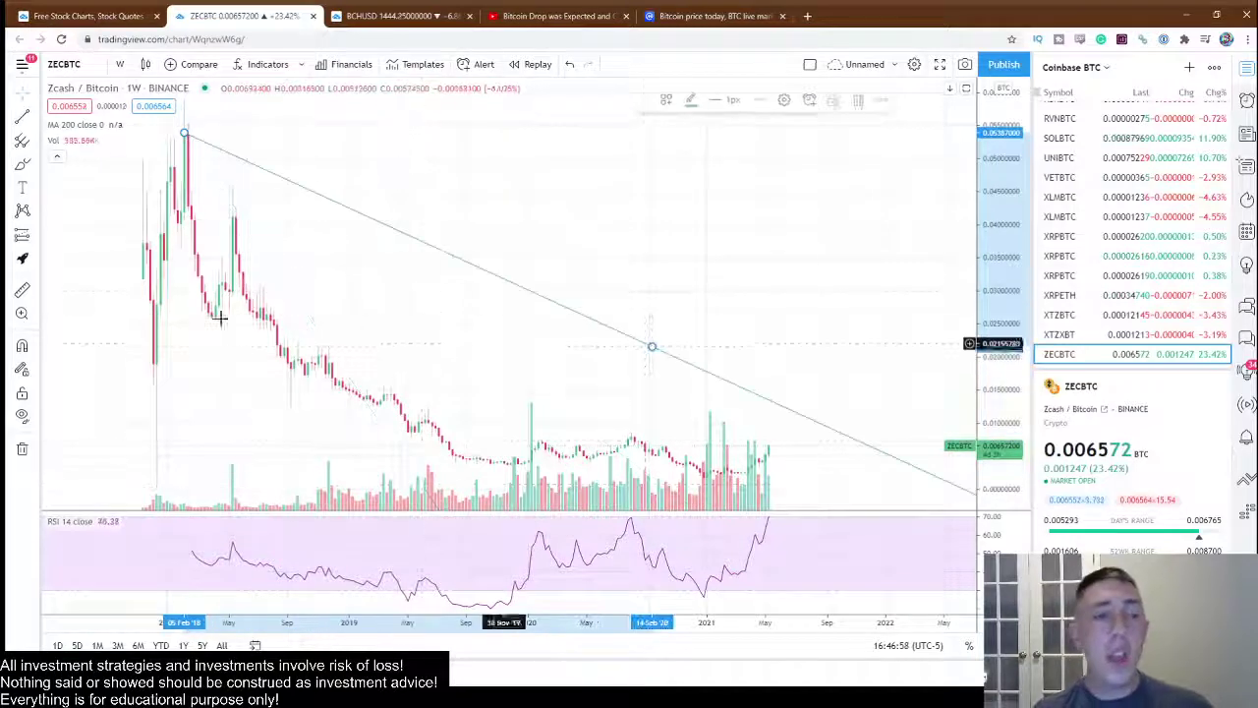
click(36, 350)
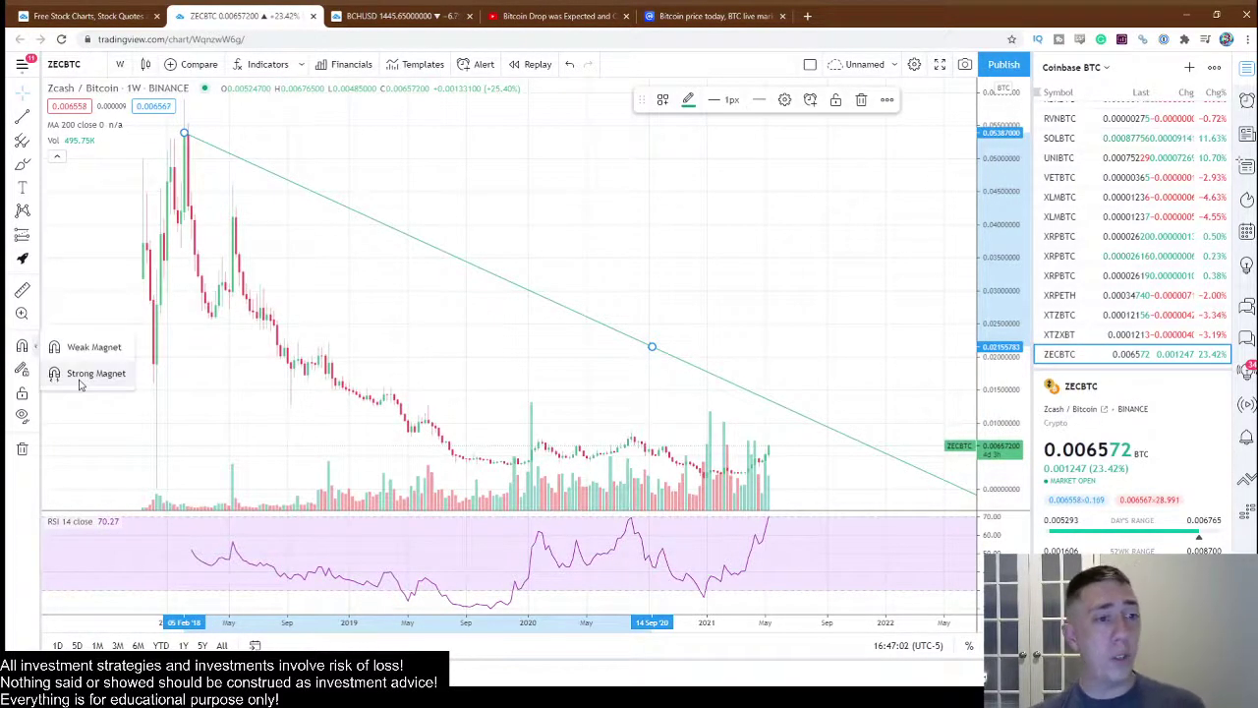
click(80, 374)
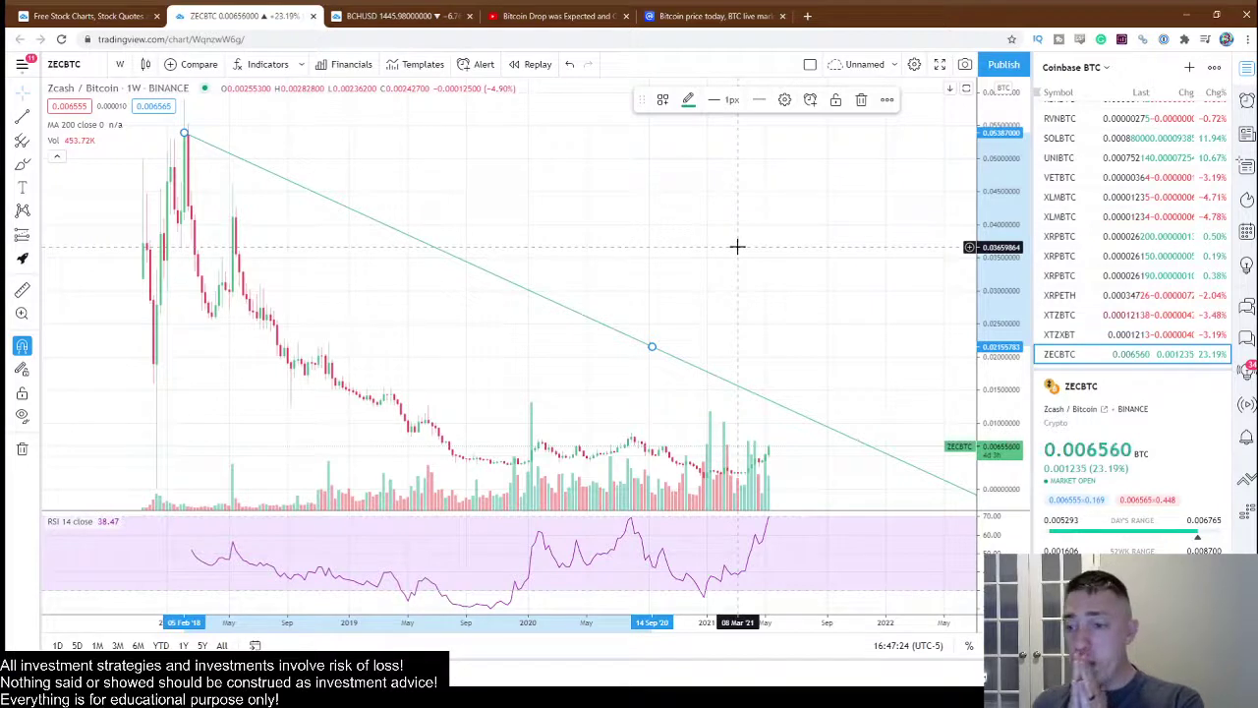
Step: Look over the ZECBTC key stats and performance figures and the options available for the price scale
scroll(1189, 525, down, 3)
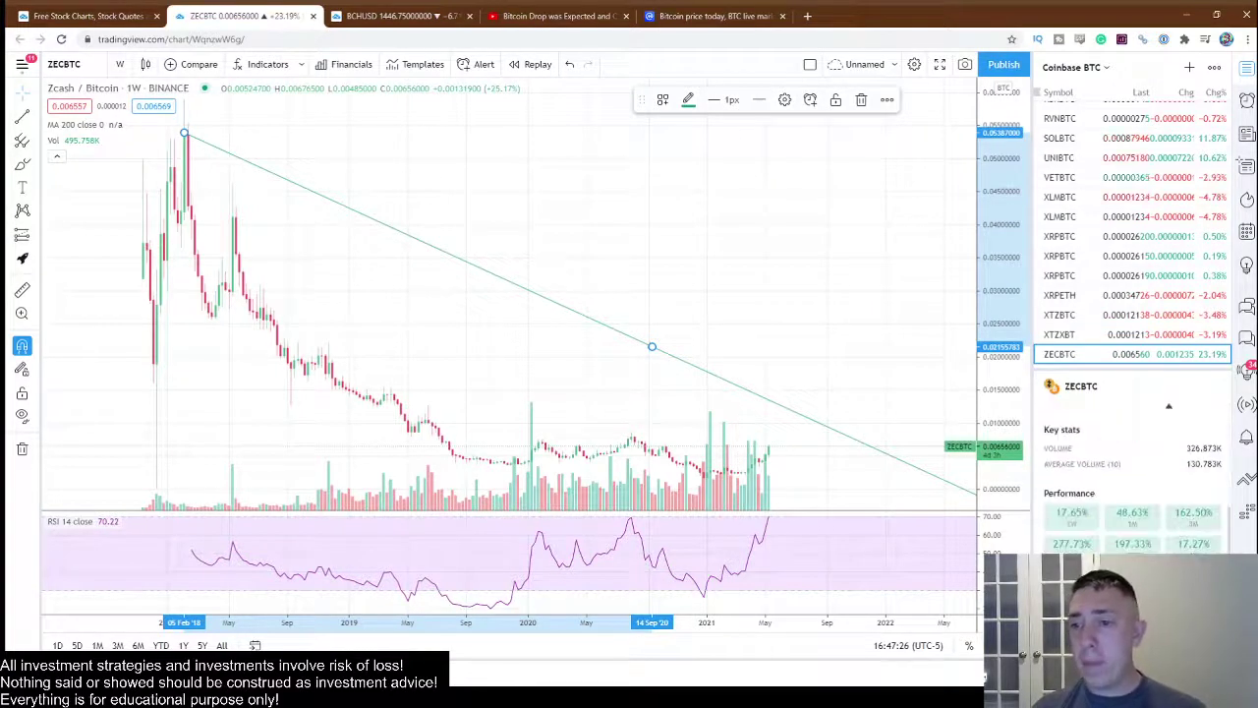
scroll(1168, 405, up, 3)
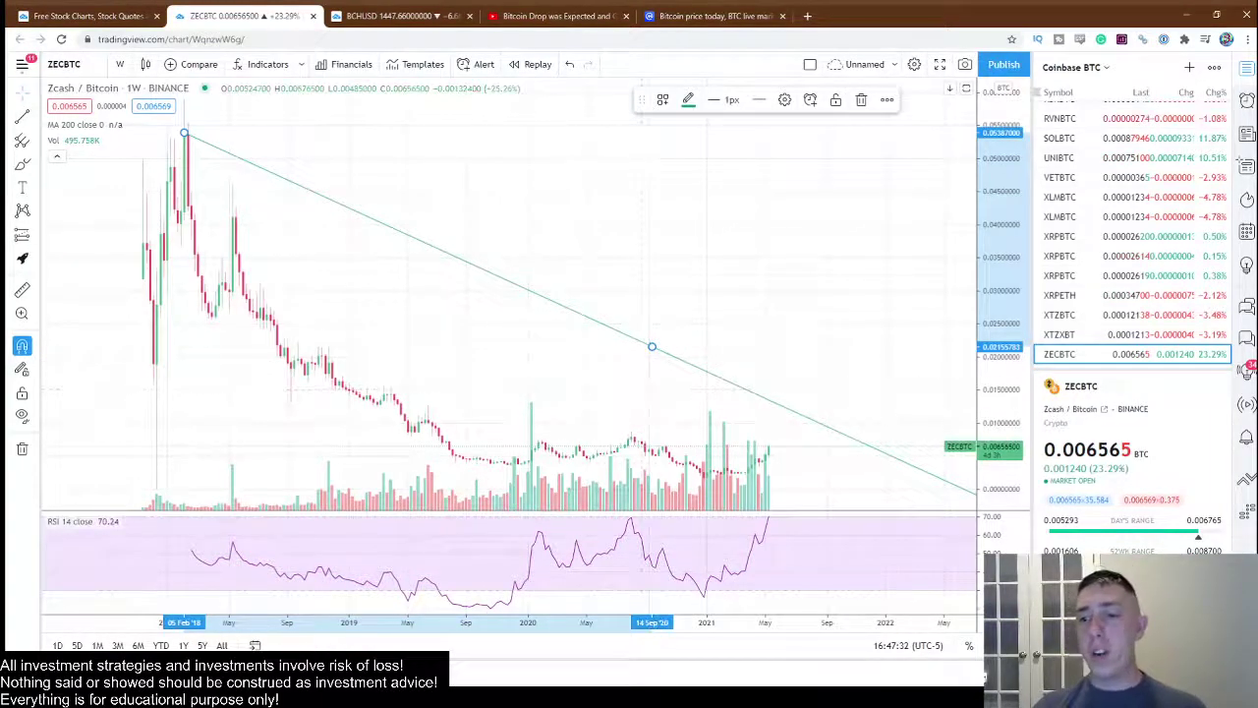
right_click(1002, 339)
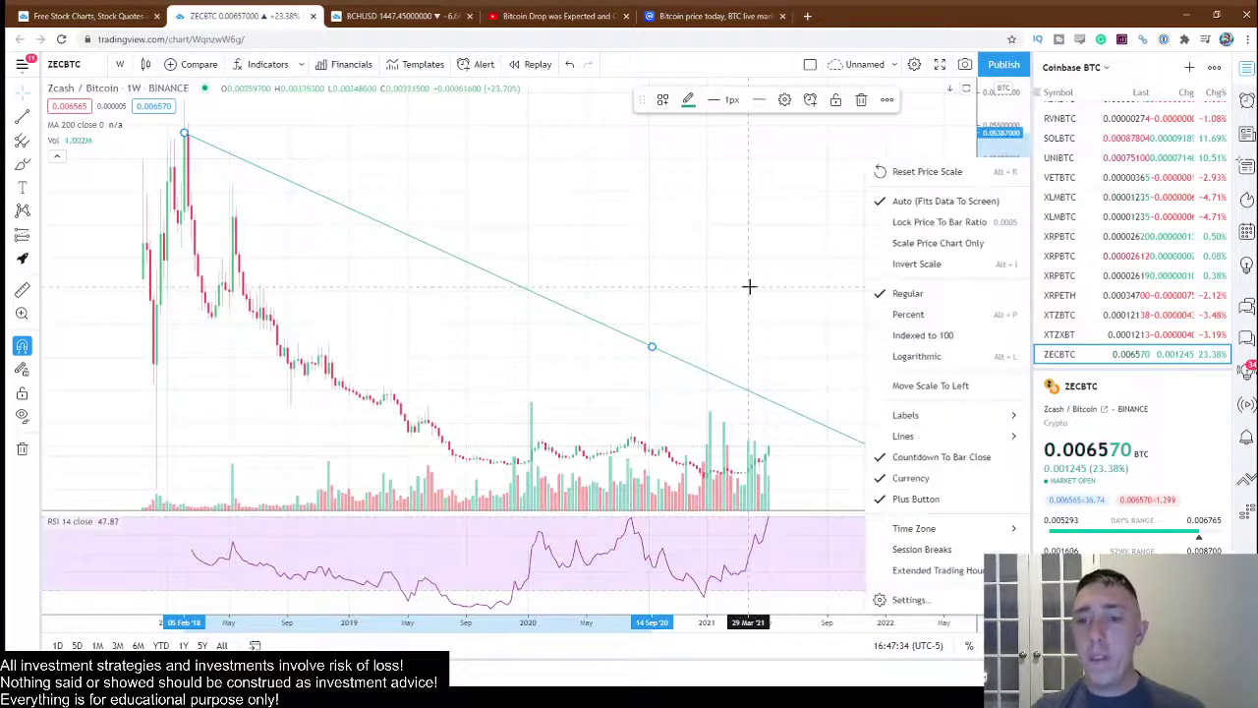
drag(750, 284, 730, 259)
right_click(1002, 339)
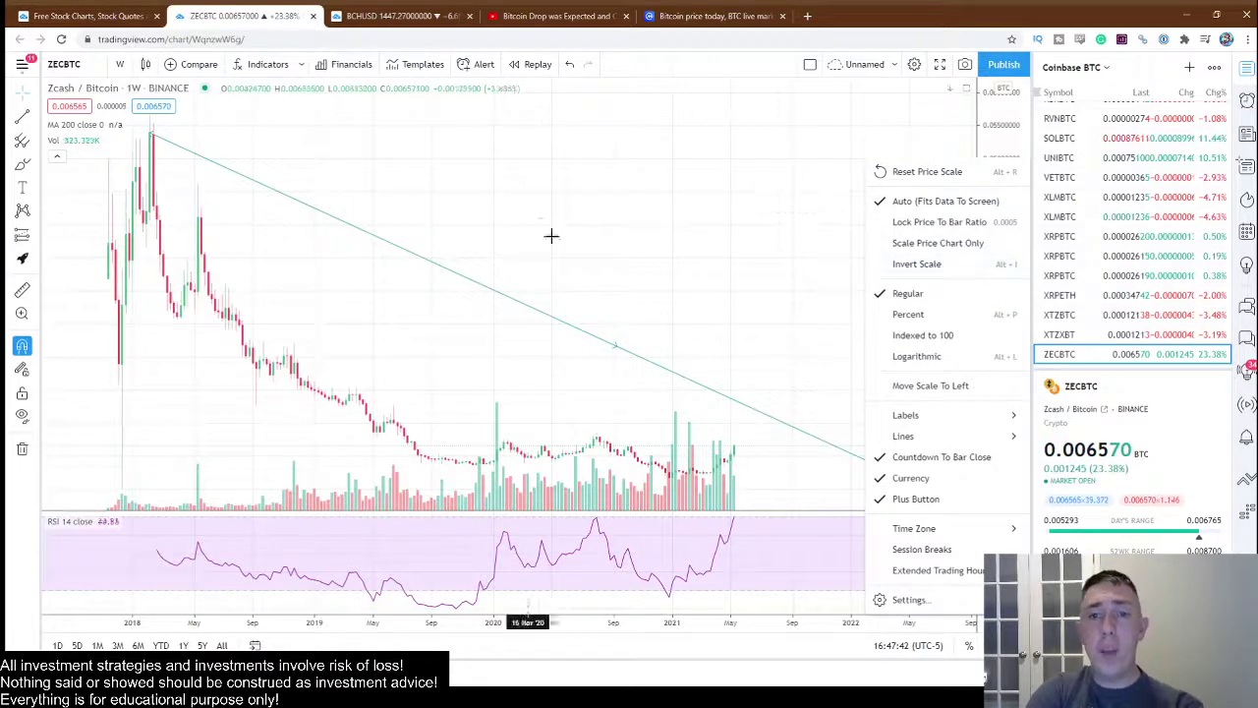
click(780, 285)
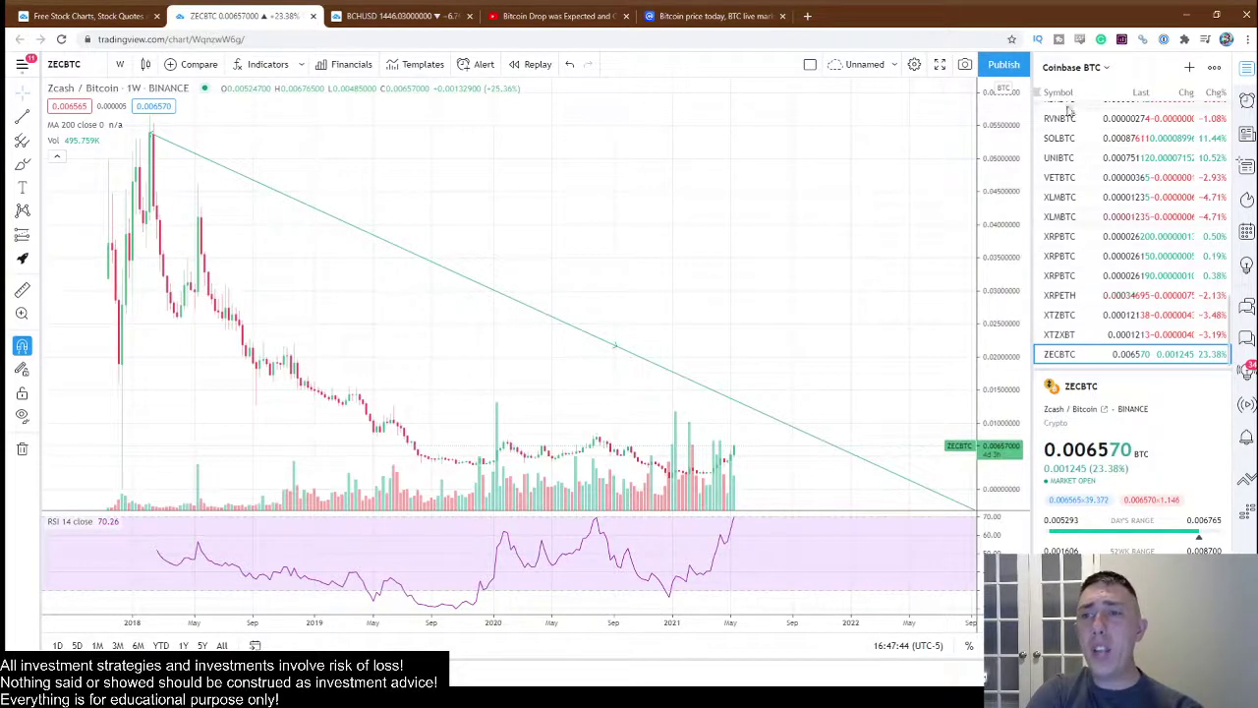
Step: Switch the watchlist to Coinbase USD and open the Bitstamp BTCUSD chart
click(1076, 67)
click(1086, 236)
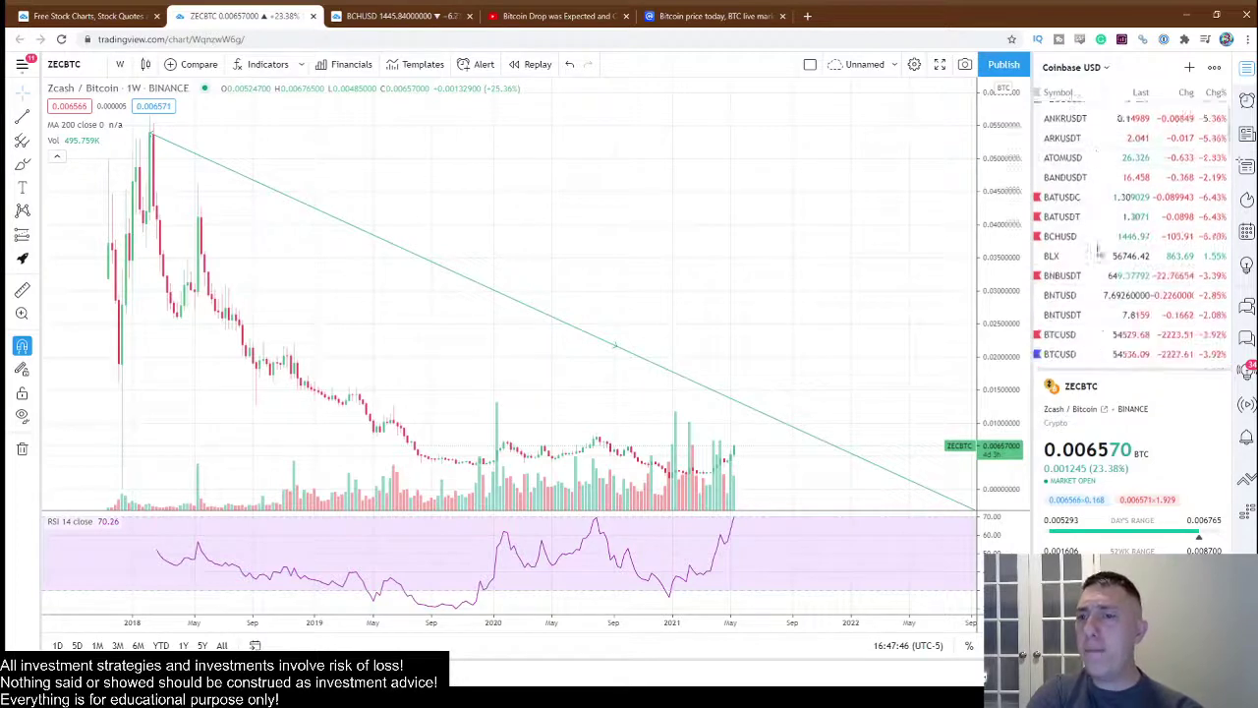
scroll(1098, 253, down, 3)
click(1071, 187)
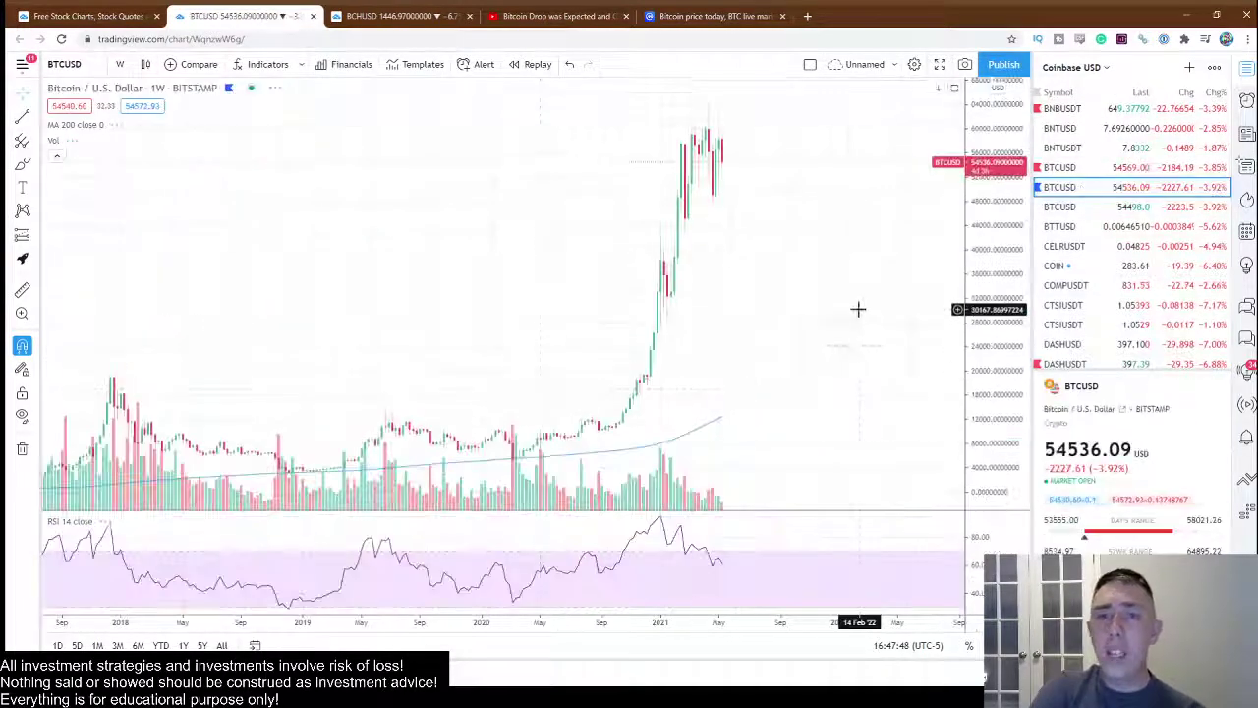
Step: Set the chart timeframe to 1 day and open the Bitfinex BTCUSD chart
click(123, 64)
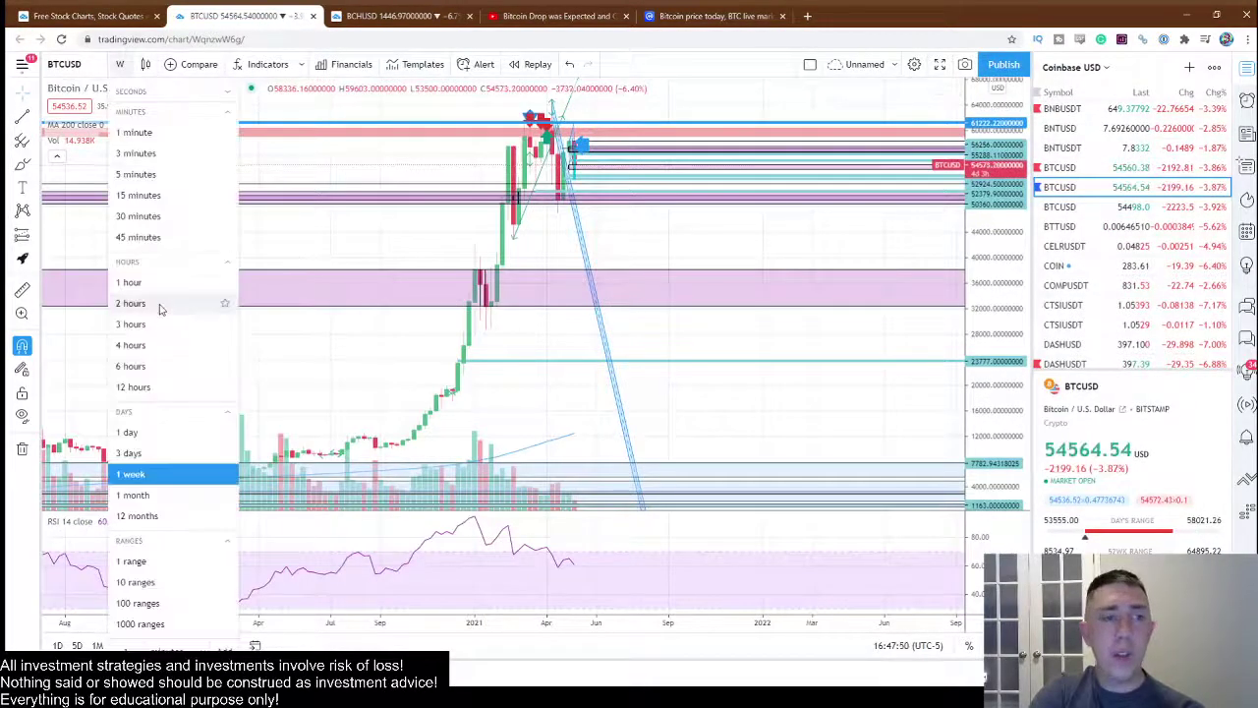
click(158, 429)
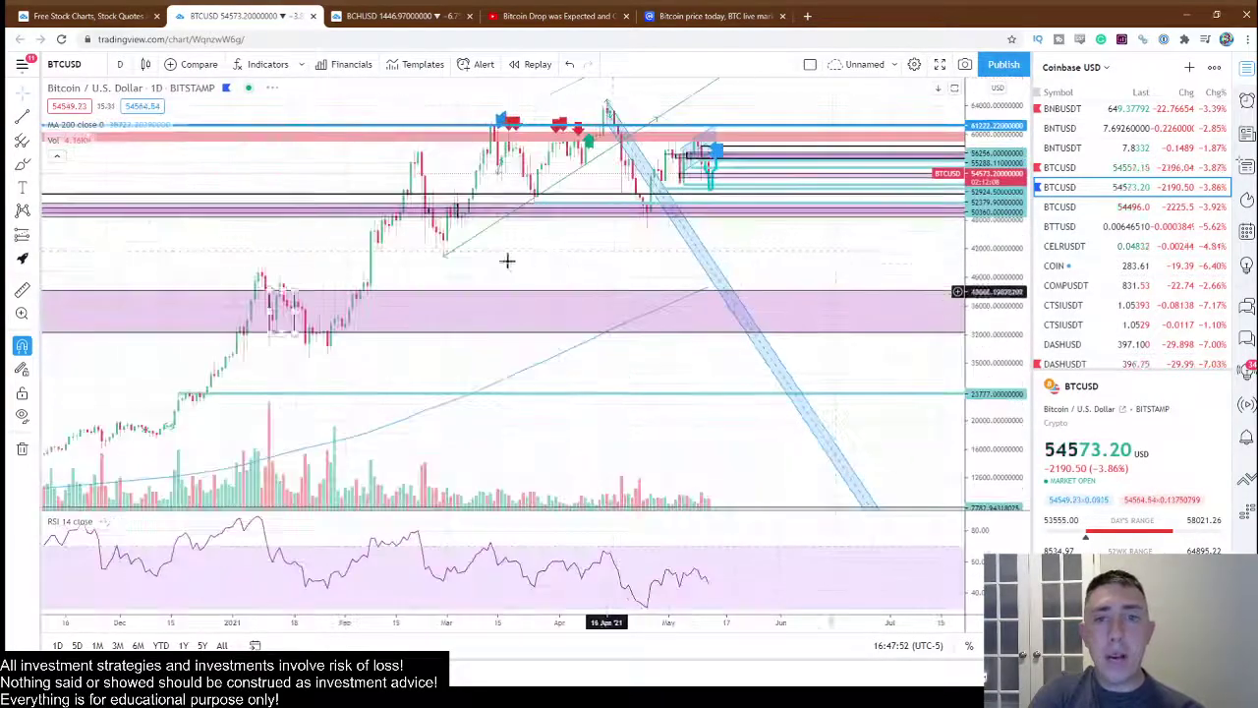
click(1099, 207)
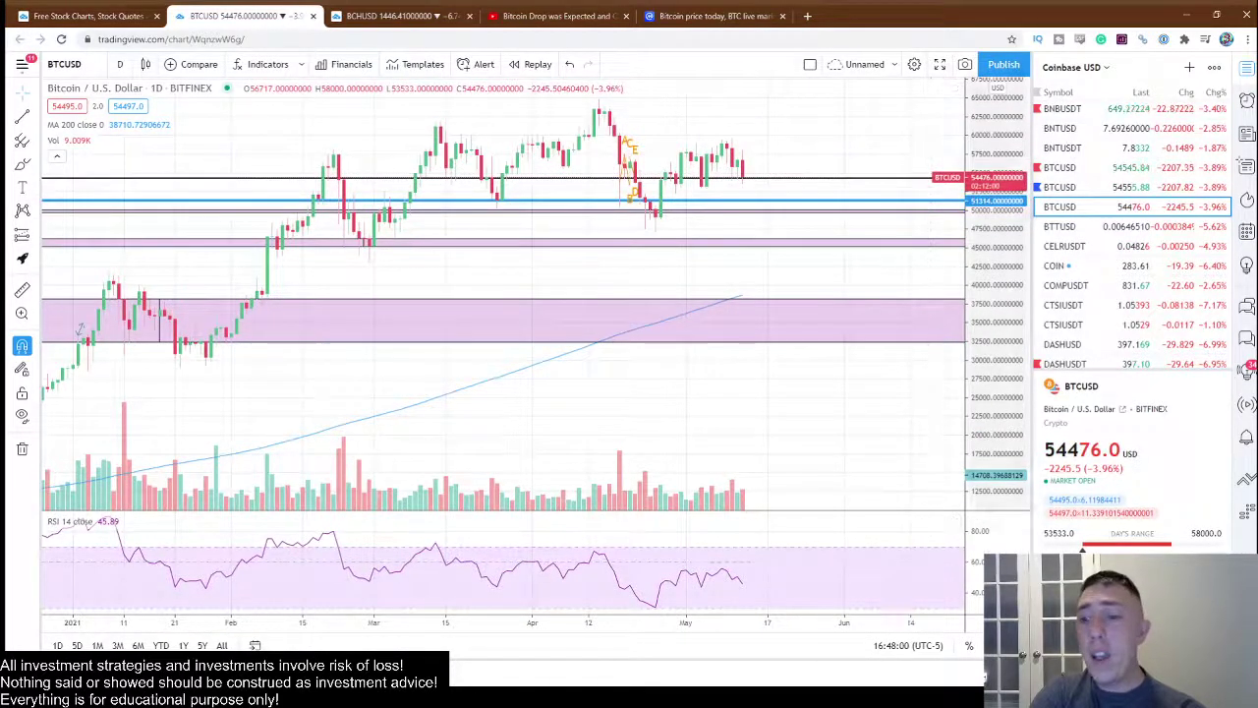
Step: Invert the price scale of the Bitfinex BTCUSD daily chart and examine the flipped price action from several zoom levels
right_click(997, 160)
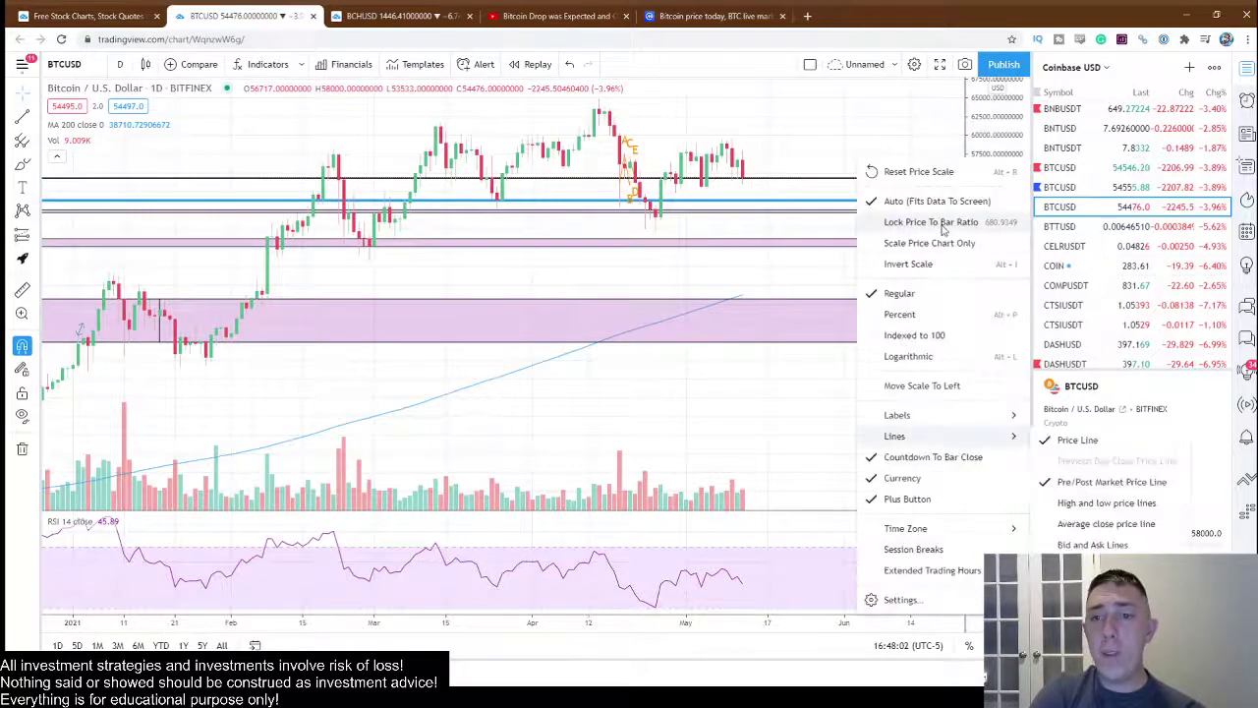
click(937, 266)
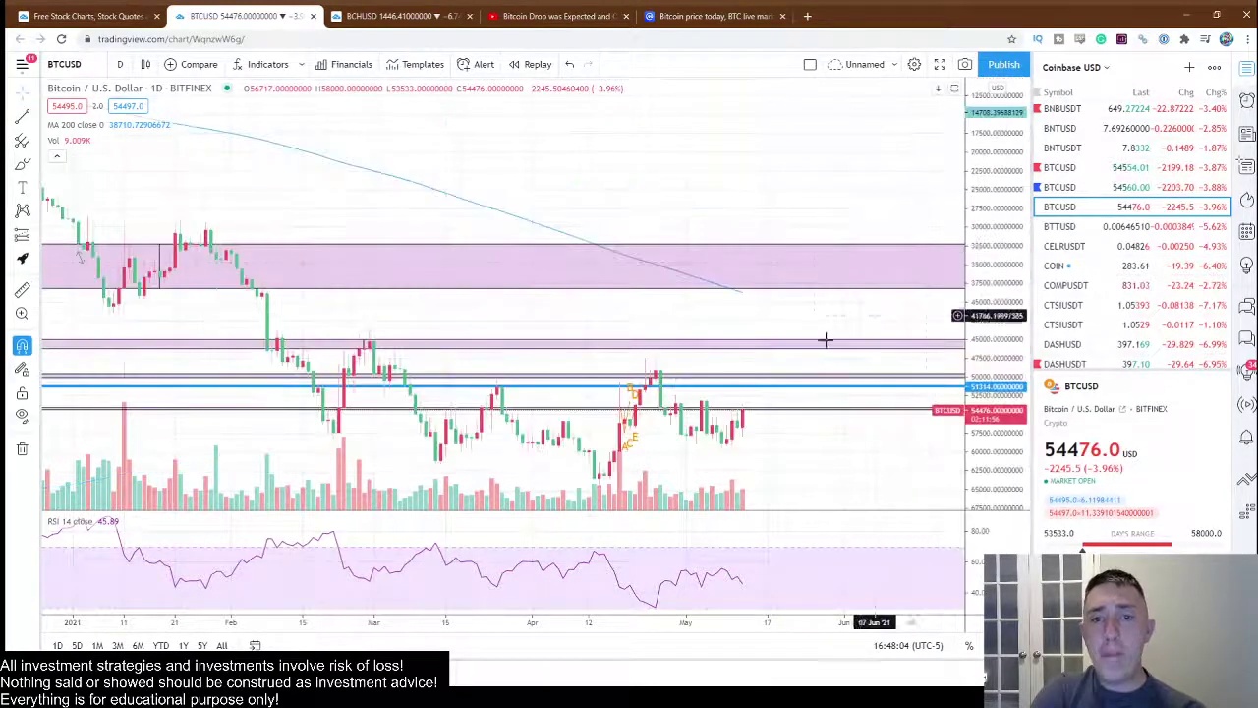
scroll(809, 452, up, 4)
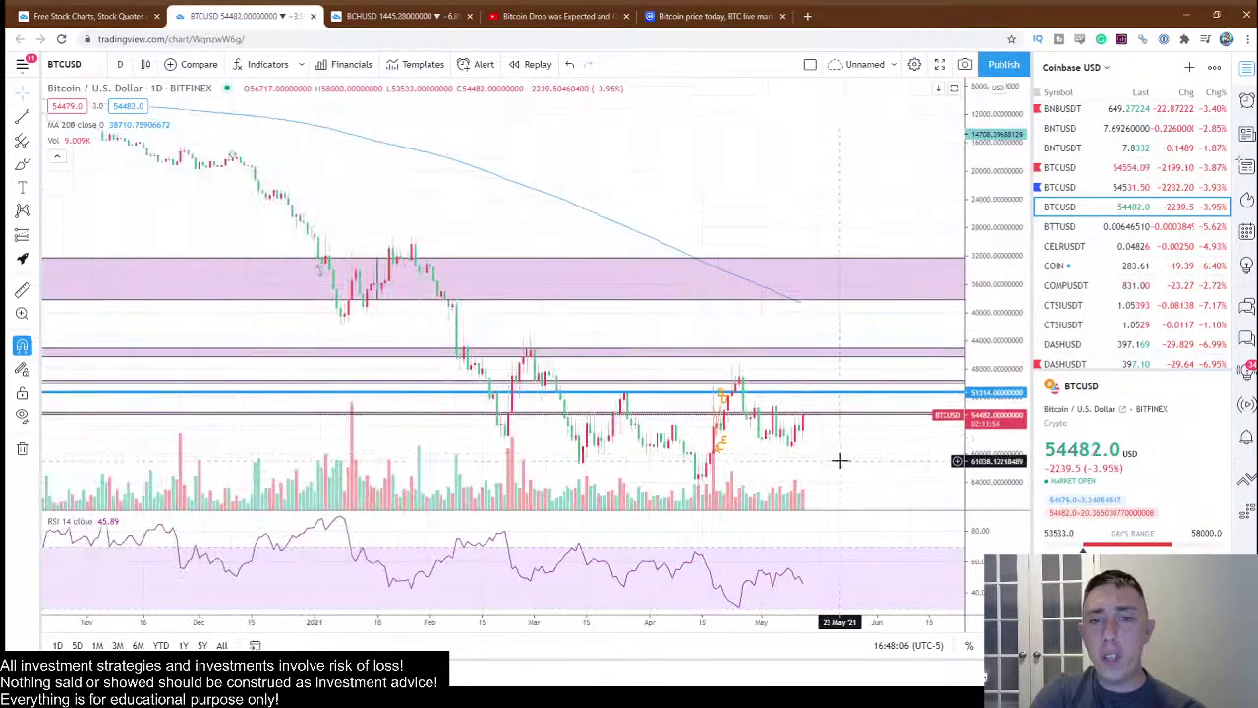
scroll(740, 450, up, 3)
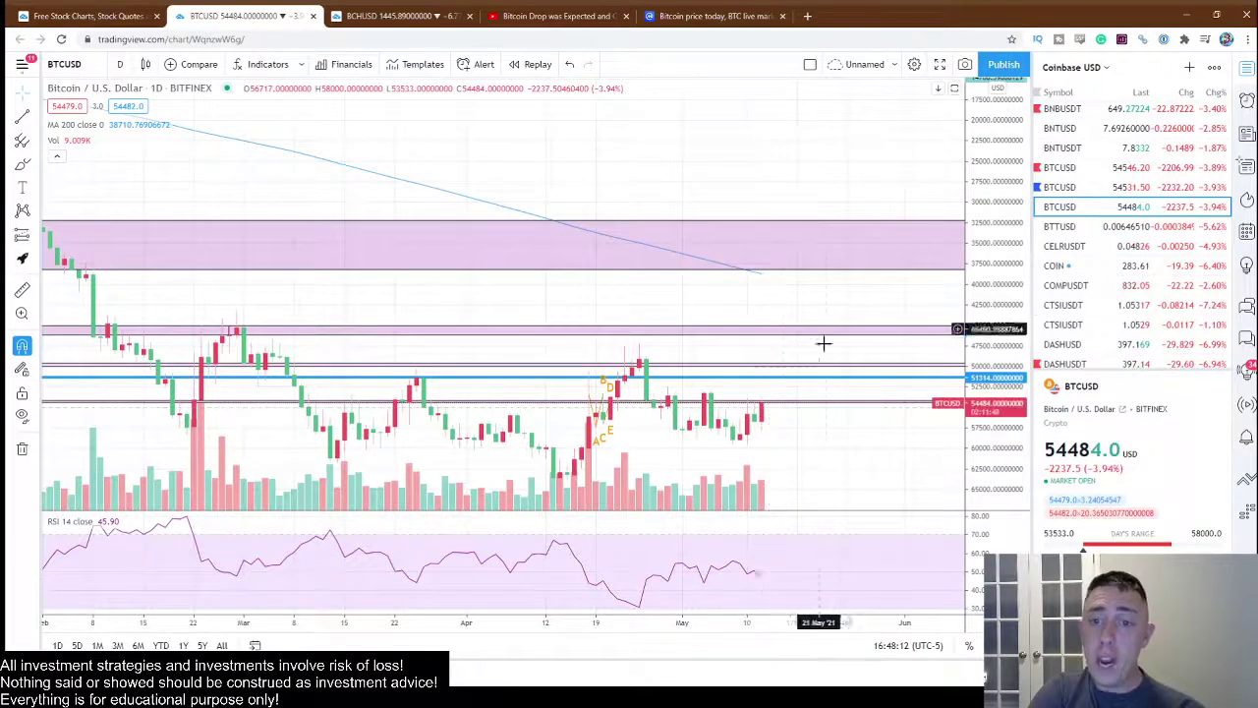
scroll(776, 383, down, 2)
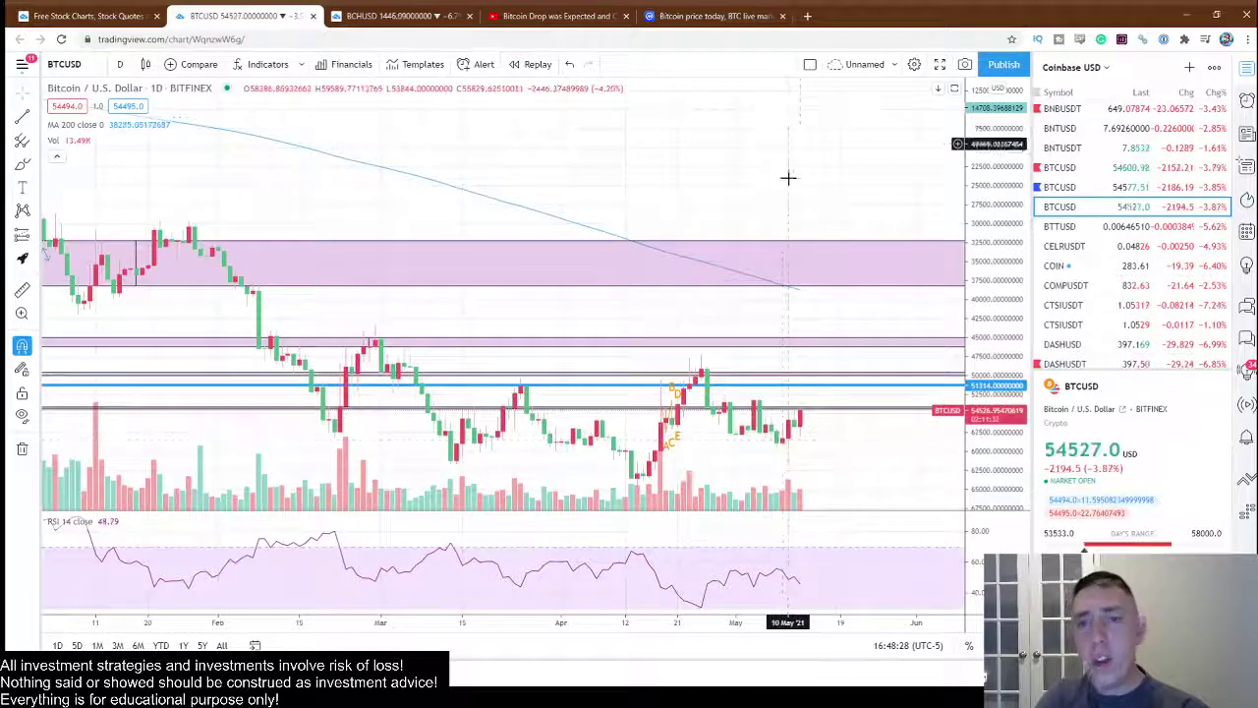
scroll(654, 304, down, 2)
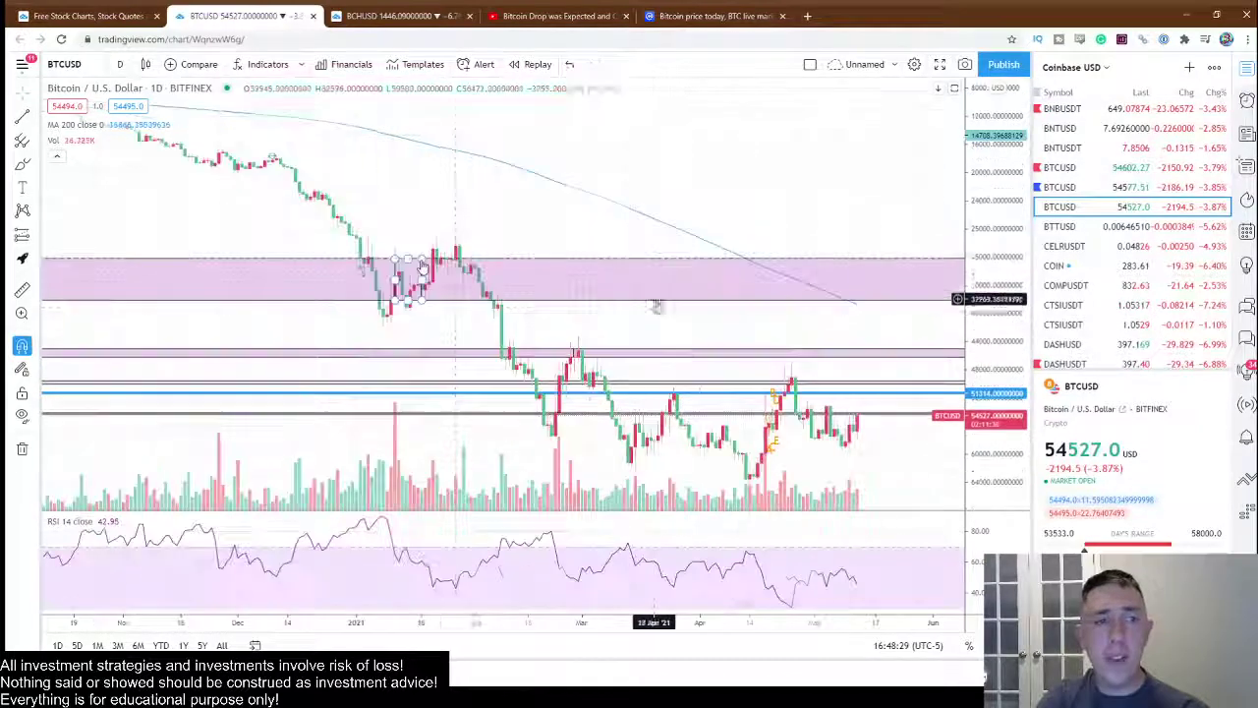
Step: Examine the inverted BTCUSD chart on the 1 week timeframe around January 2021, and return to the 1 day timeframe
click(119, 64)
click(196, 478)
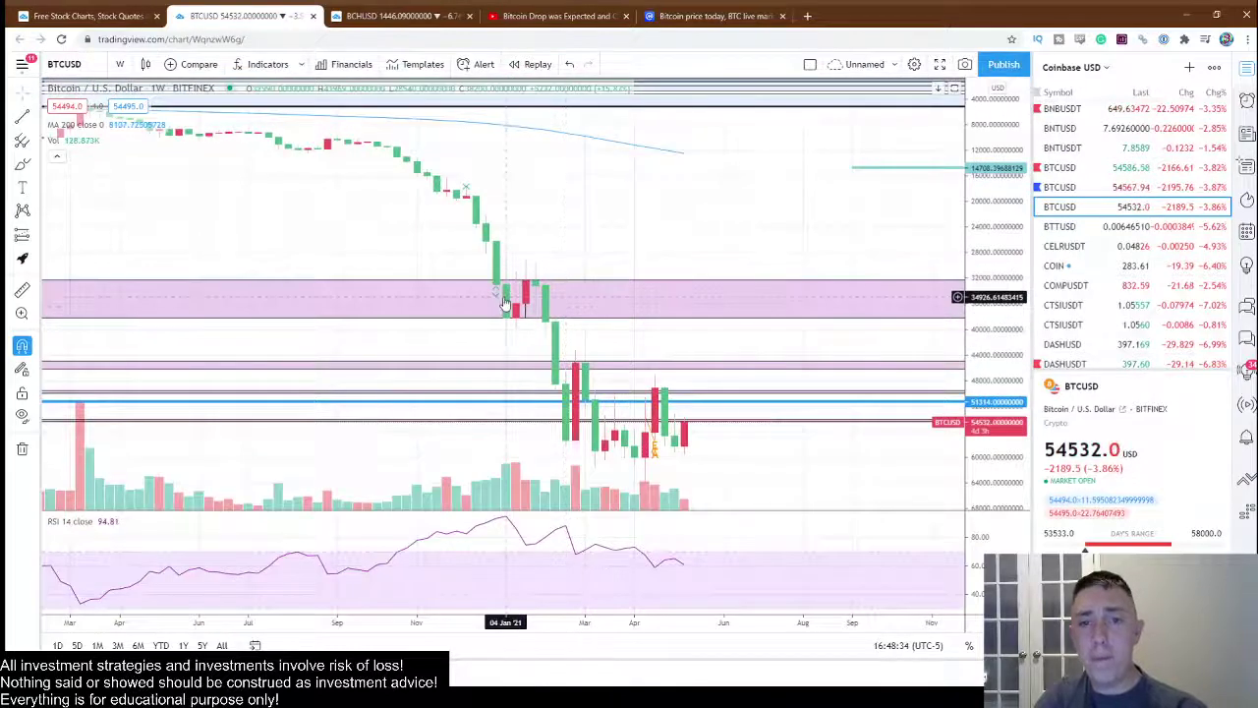
scroll(501, 317, up, 2)
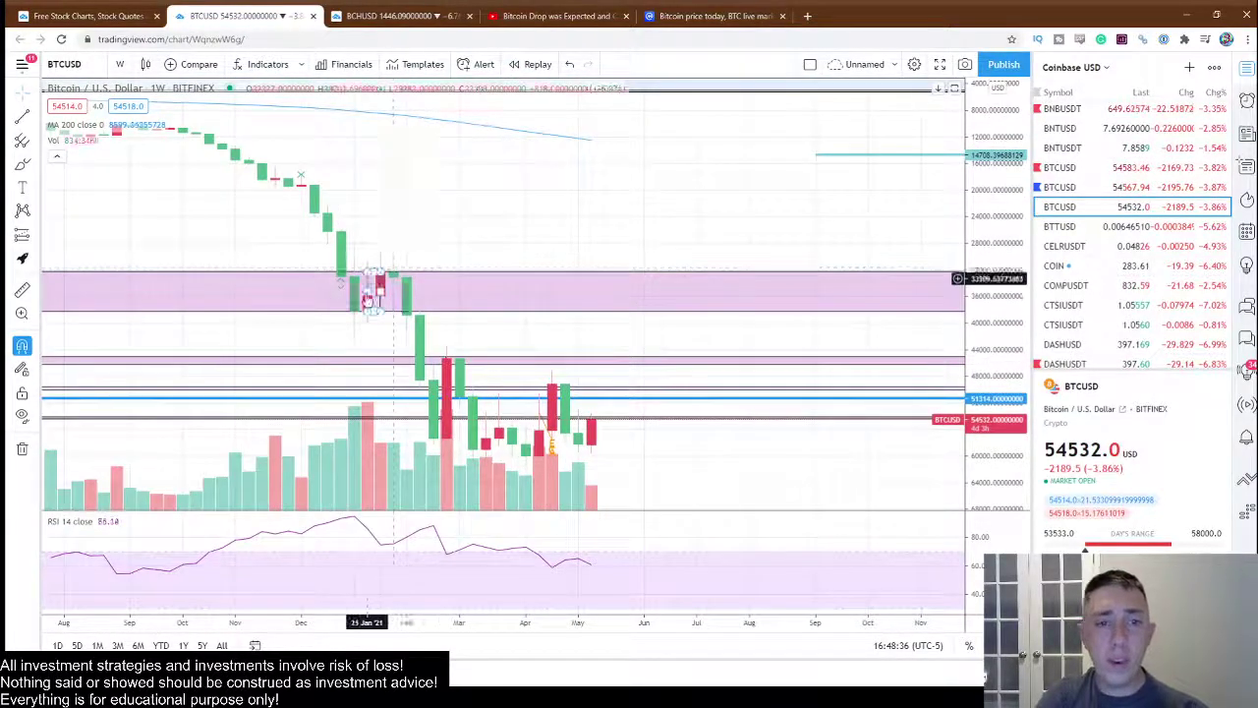
scroll(419, 337, up, 2)
click(121, 66)
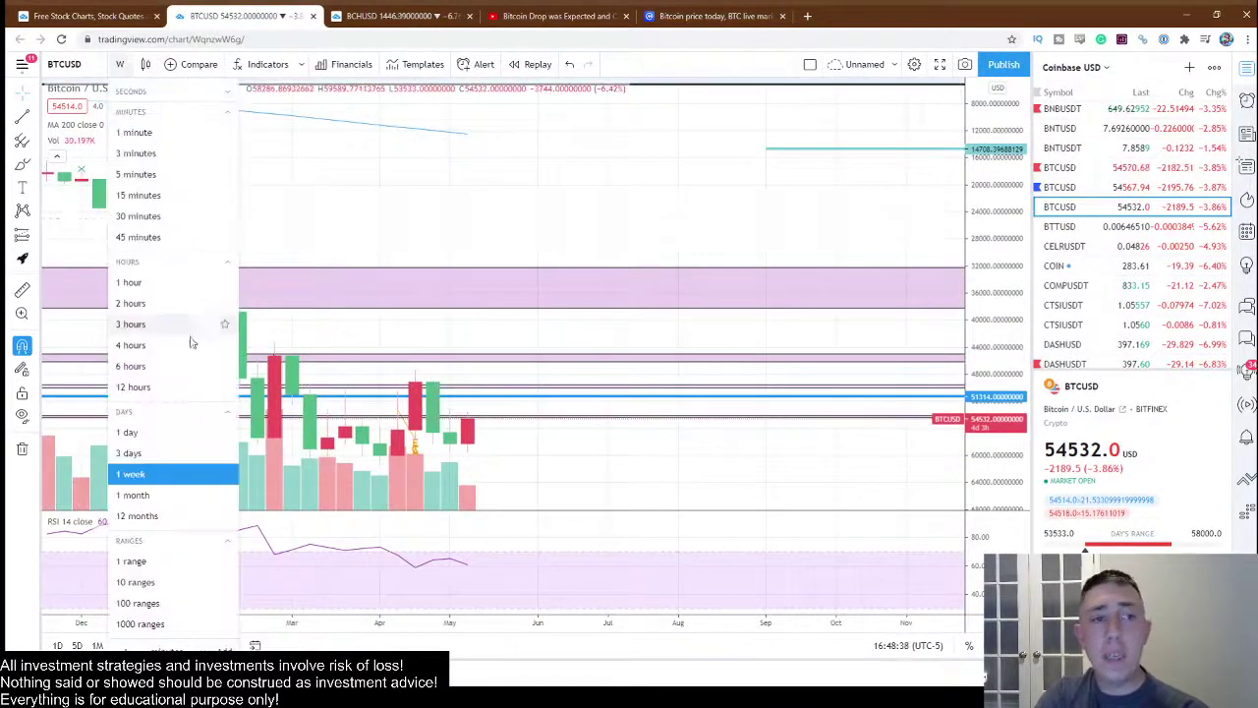
click(156, 430)
scroll(629, 462, down, 4)
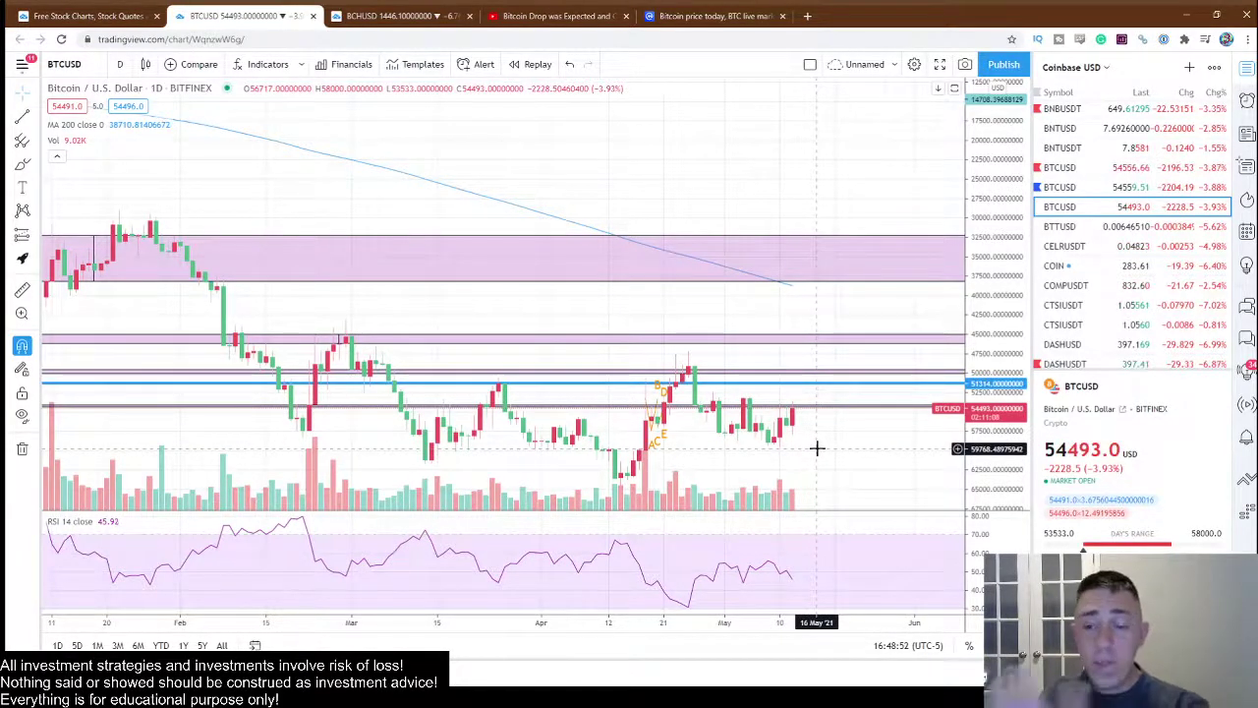
Step: Turn off the inverted price scale on the Bitfinex BTCUSD daily chart
right_click(1005, 531)
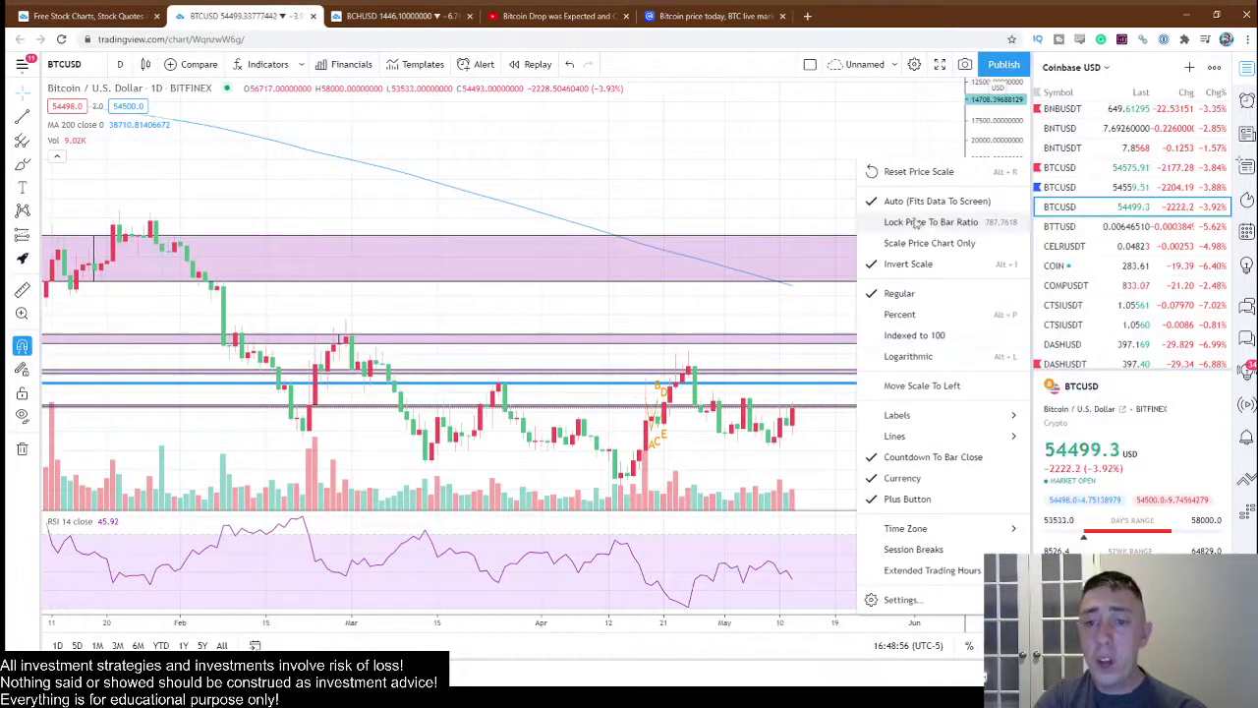
click(926, 264)
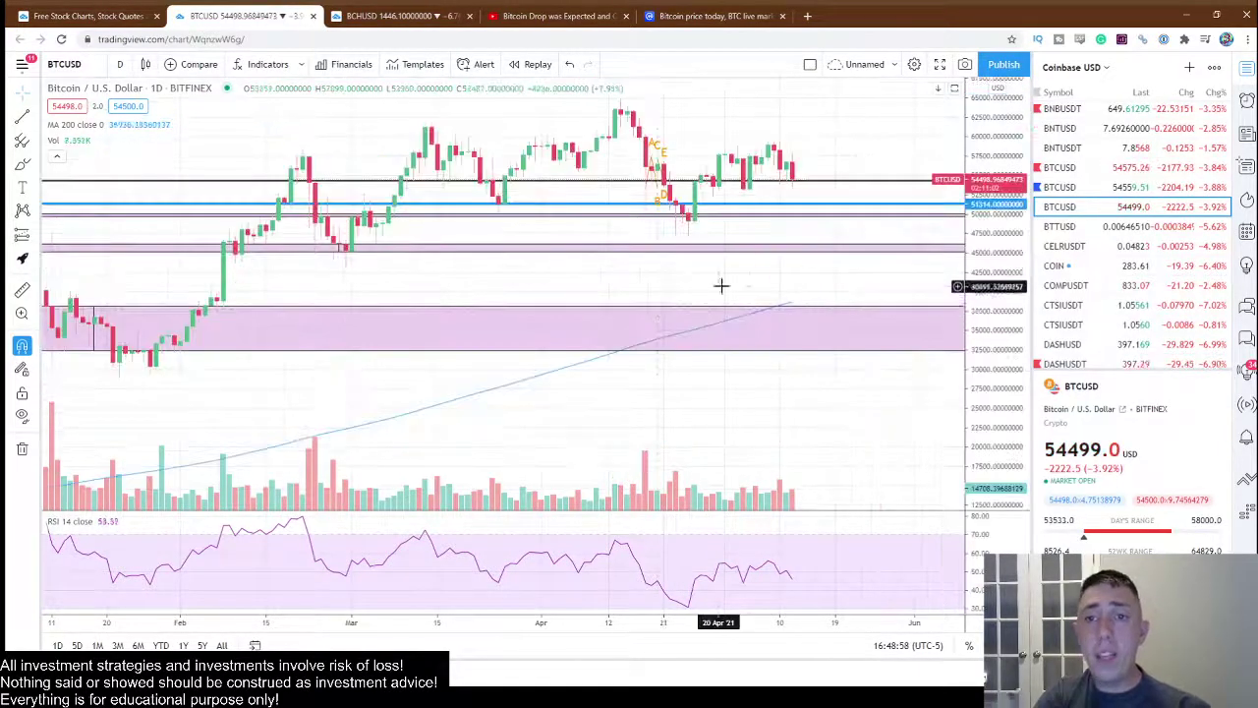
right_click(997, 160)
click(805, 463)
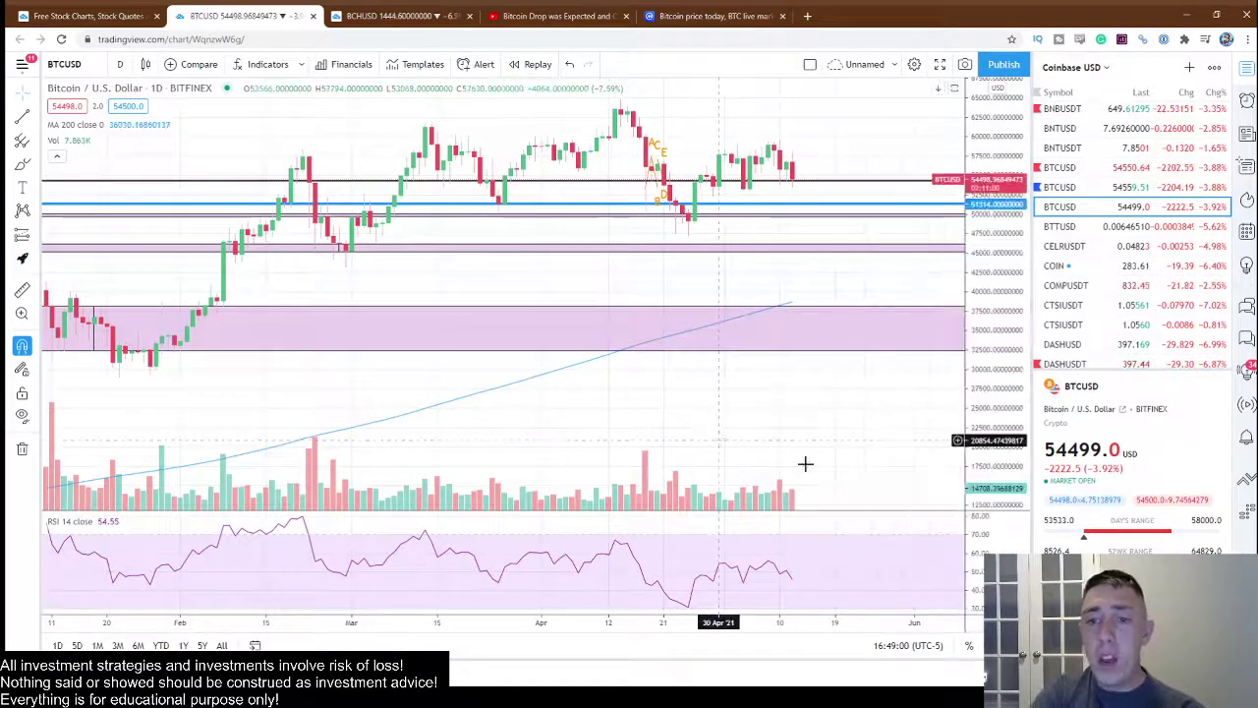
Step: Examine BTCUSD daily price action from mid-2020 to May 2021 at several zoom levels on the regular price scale
scroll(805, 463, down, 2)
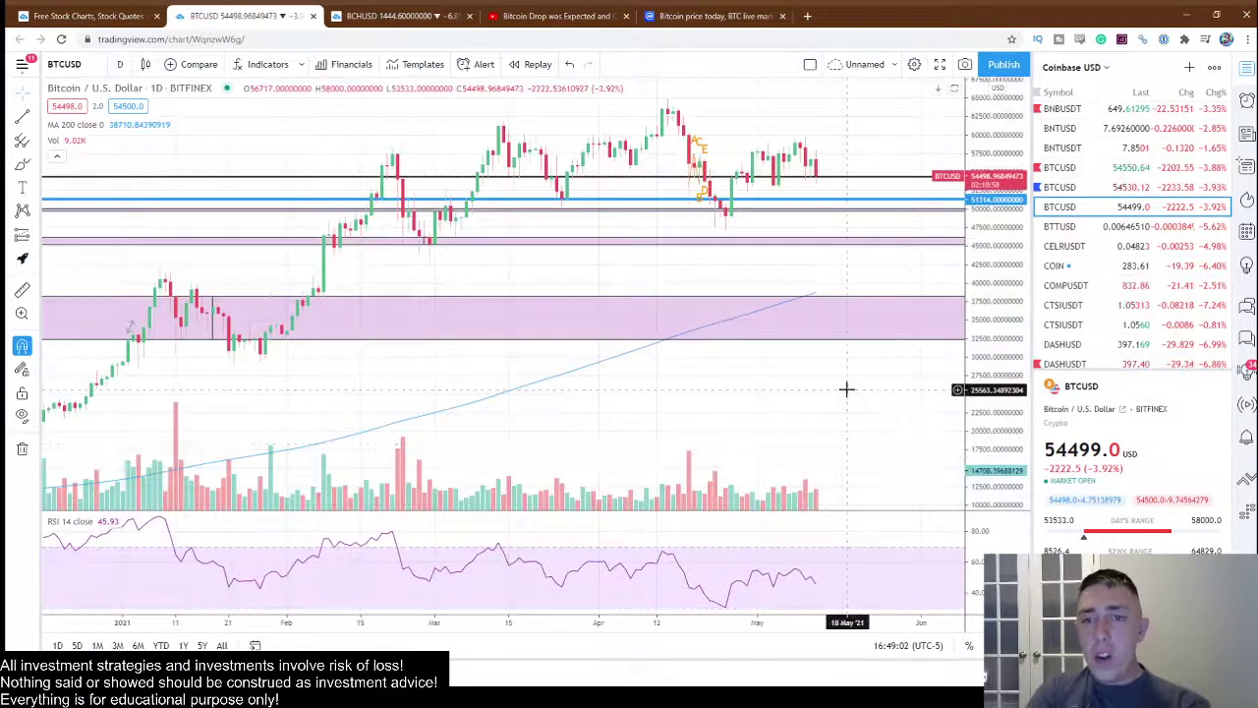
scroll(846, 389, up, 3)
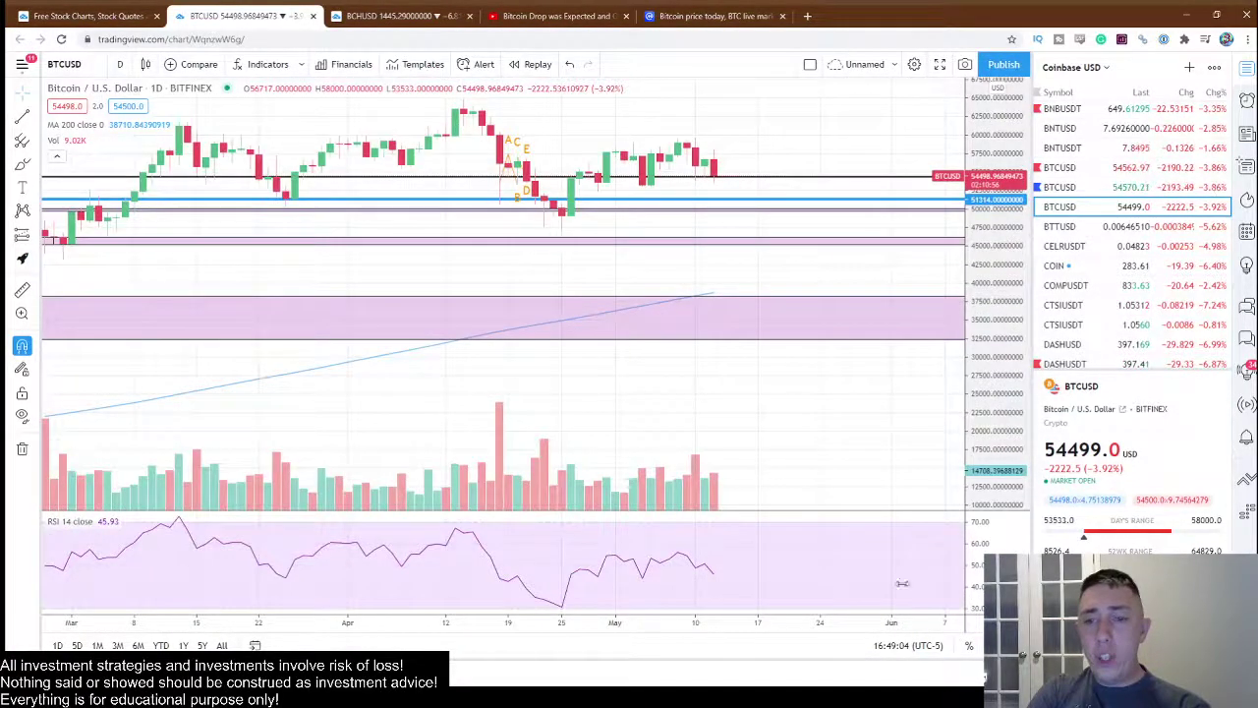
scroll(842, 449, left, 10)
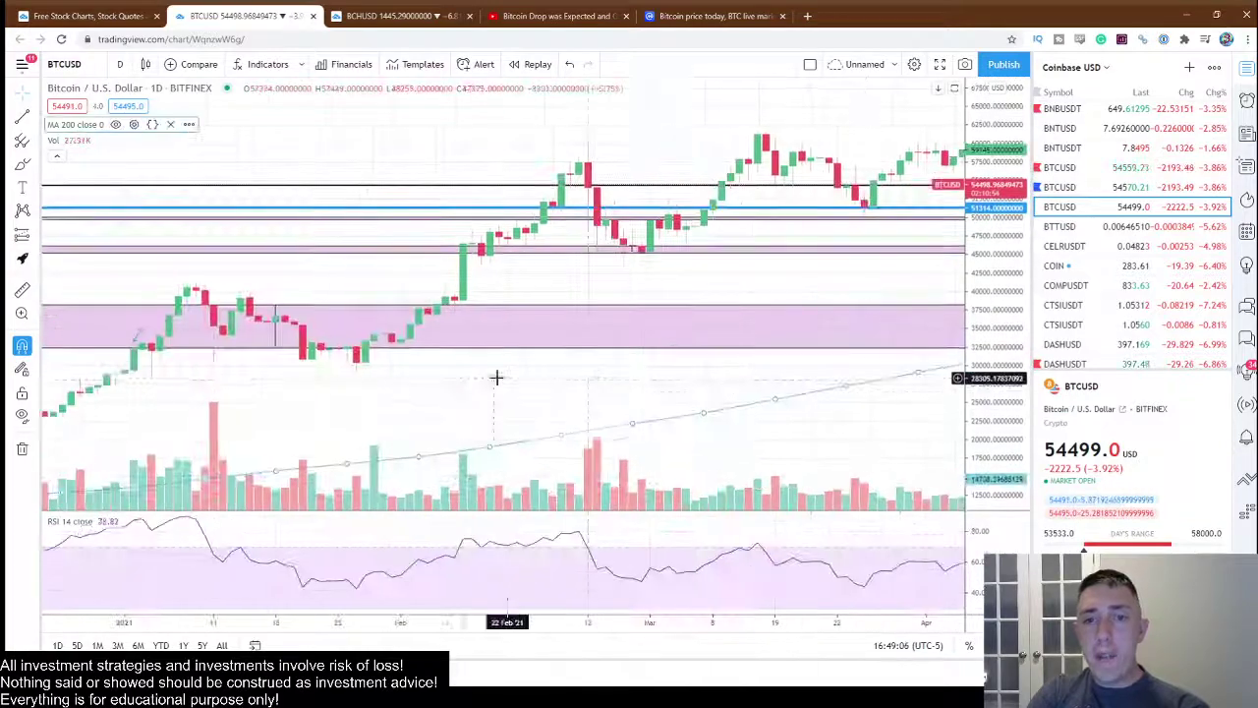
scroll(496, 376, down, 3)
drag(741, 392, 449, 373)
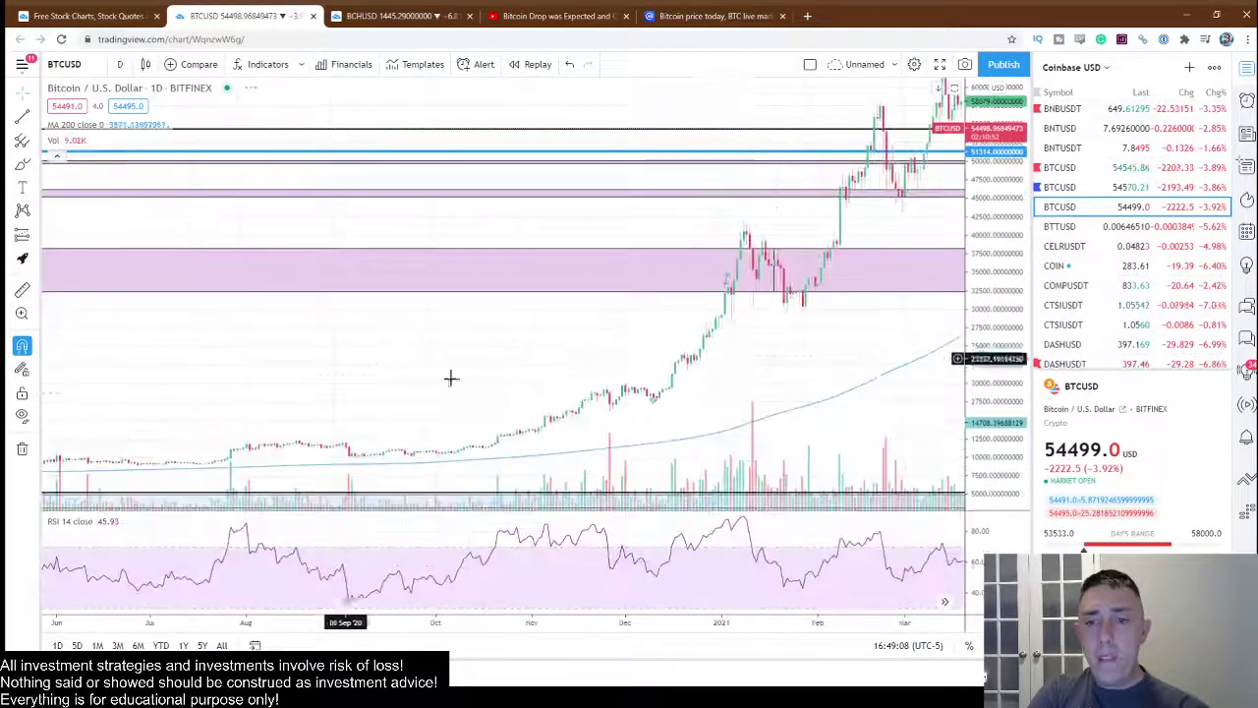
scroll(508, 390, up, 3)
scroll(747, 371, up, 3)
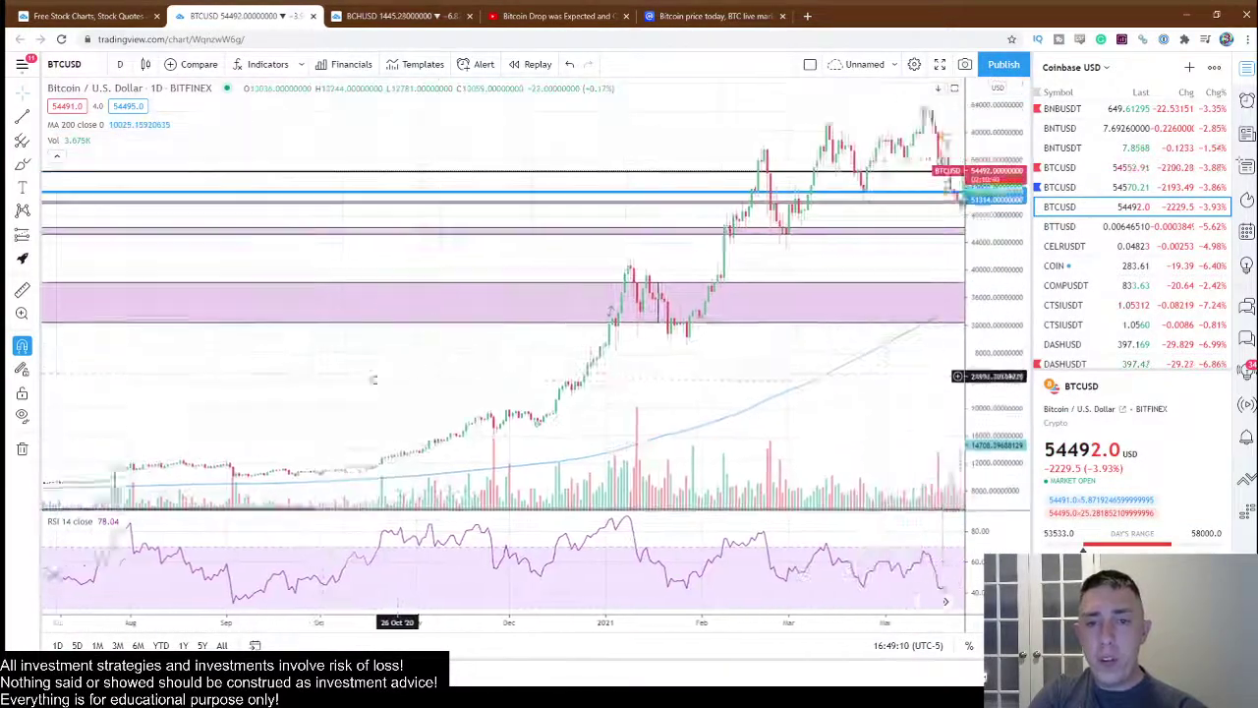
drag(483, 373, 92, 399)
Step: Show the BTCUSD price scale in percent, view the recent price action, and return the scale to regular prices
scroll(618, 441, up, 3)
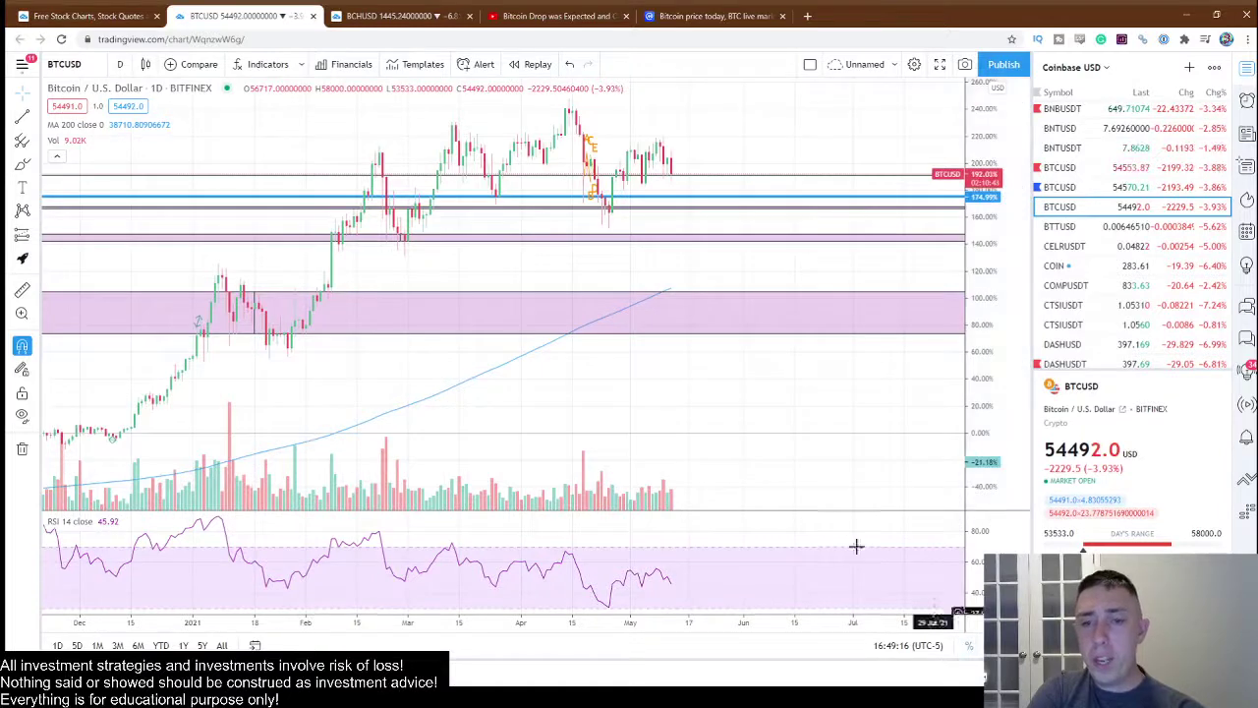
drag(856, 547, 619, 424)
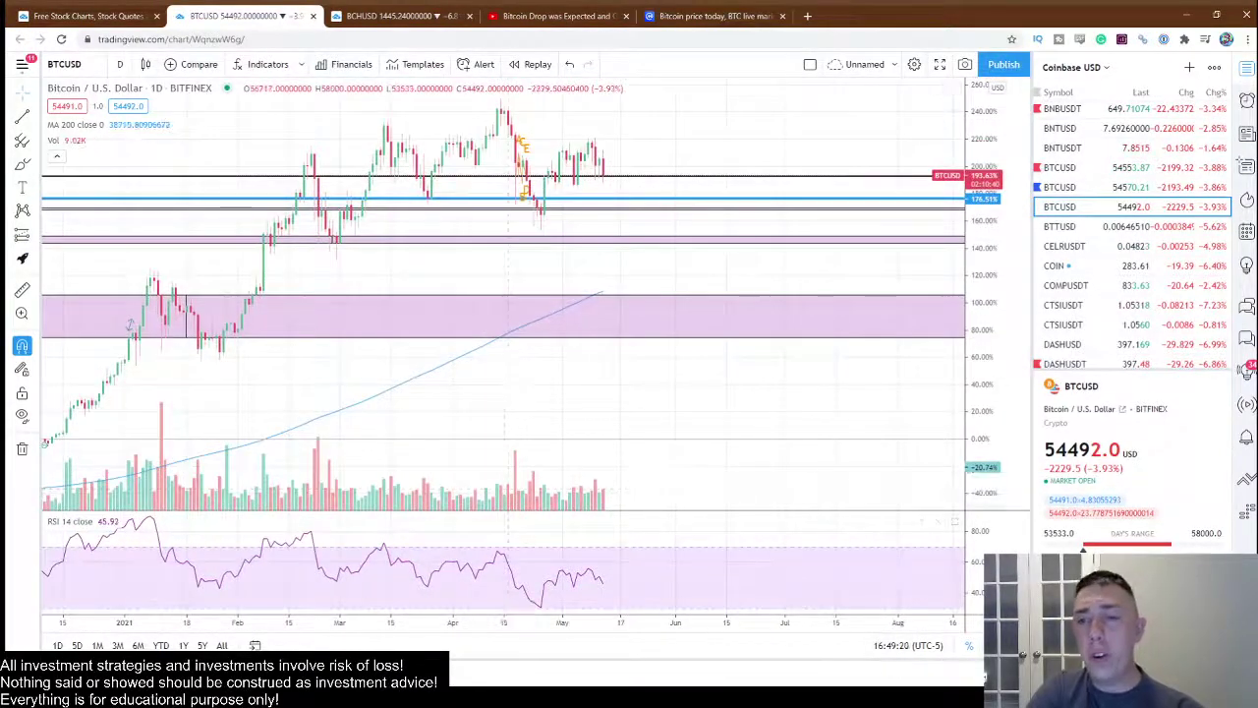
click(969, 648)
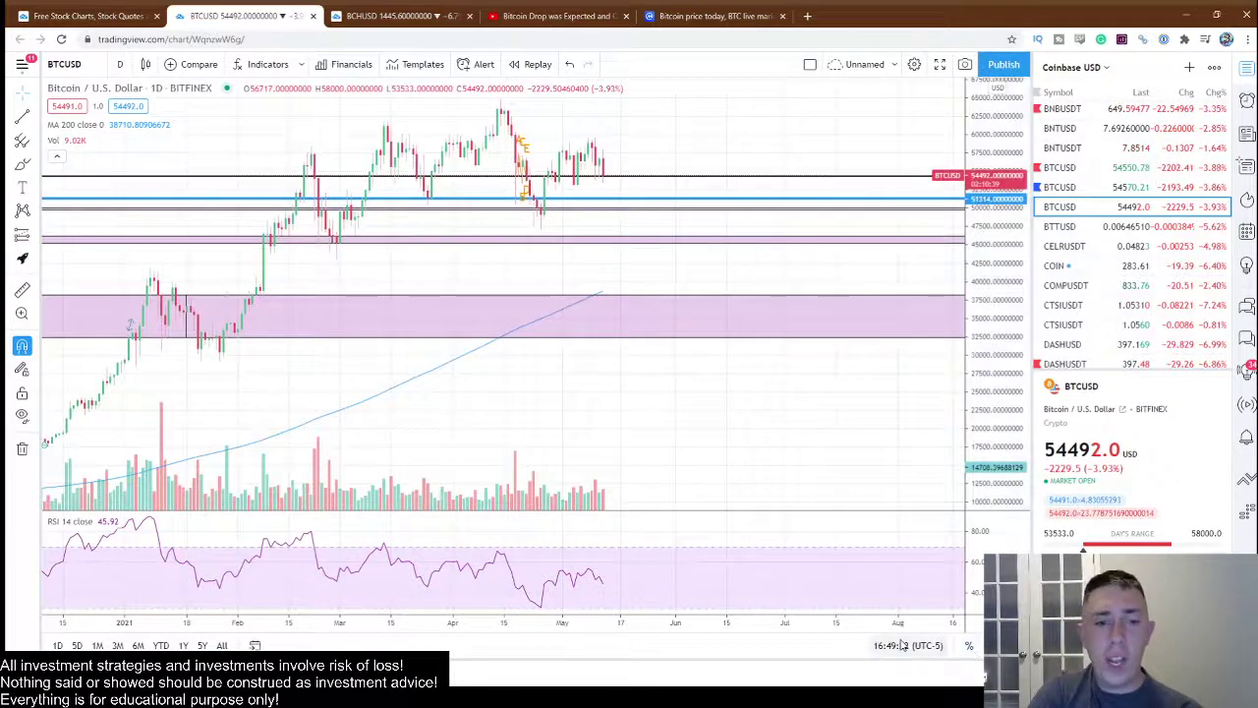
Step: Set the BTCUSD price scale to logarithmic and view the chart at wider and closer zoom levels
click(968, 644)
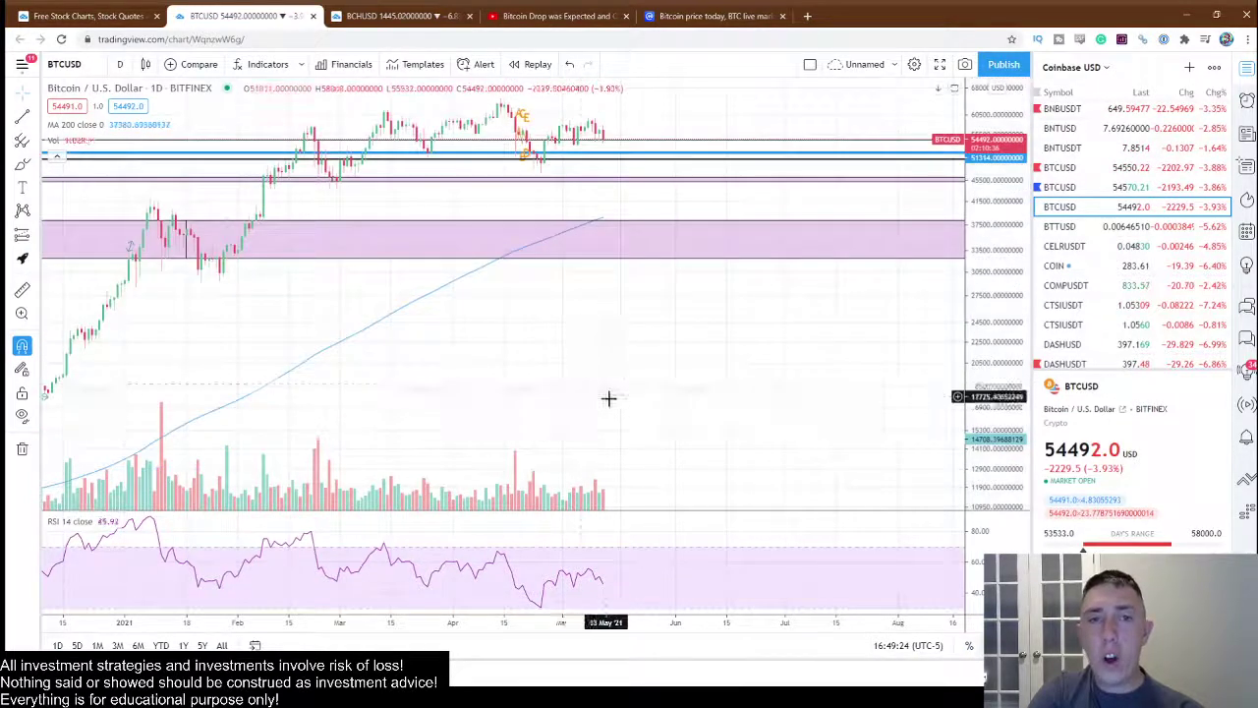
scroll(608, 396, down, 5)
scroll(607, 396, up, 6)
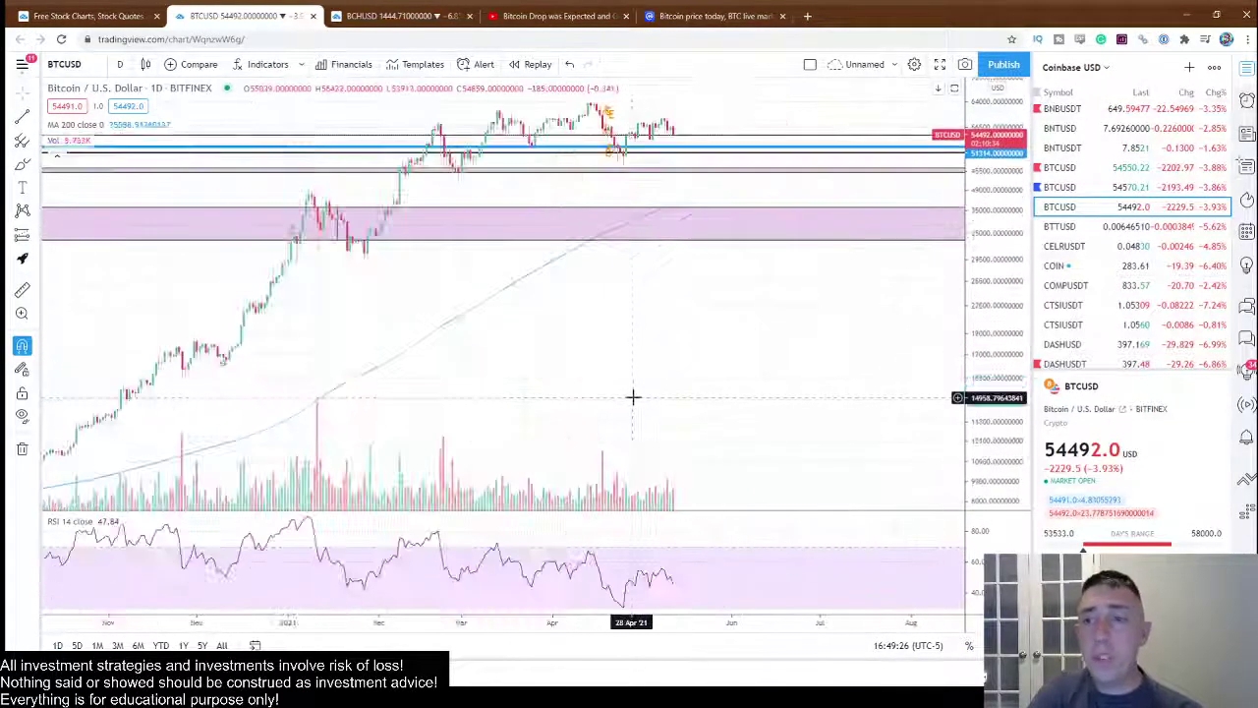
Step: Switch the watchlist to Coinbase BTC and open the Bittrex ETCBTC chart
click(1086, 66)
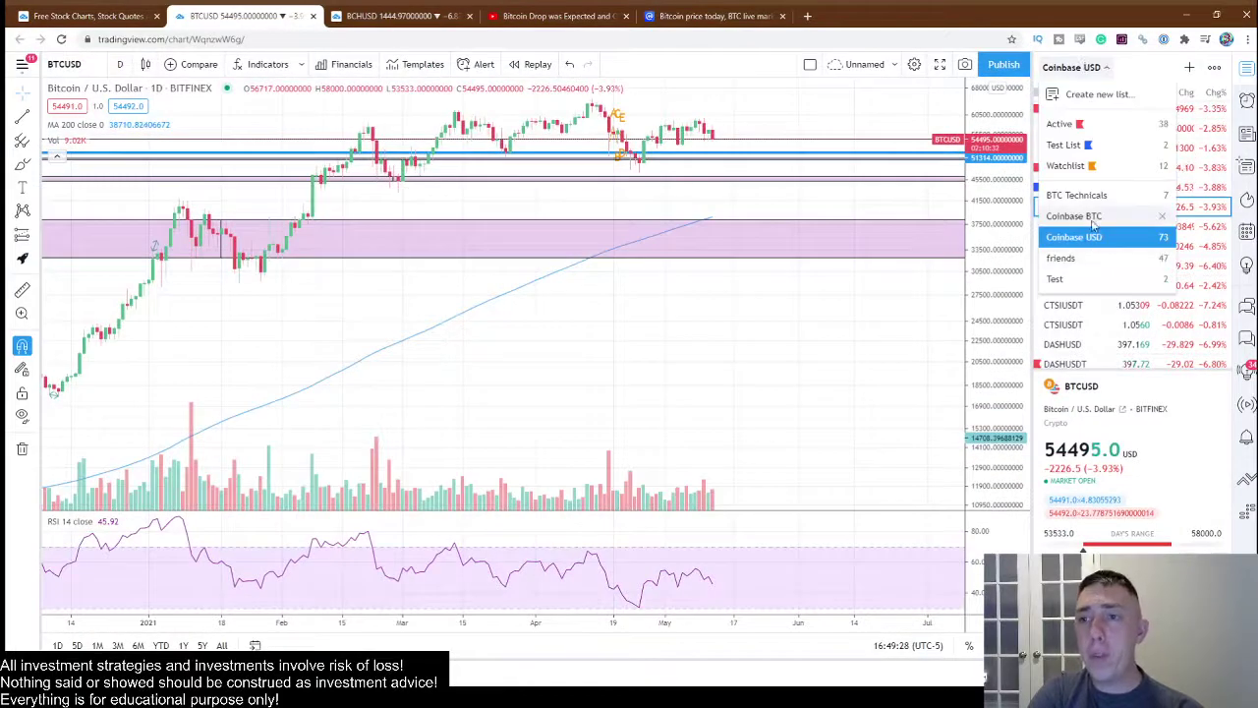
click(1091, 218)
scroll(1071, 207, down, 5)
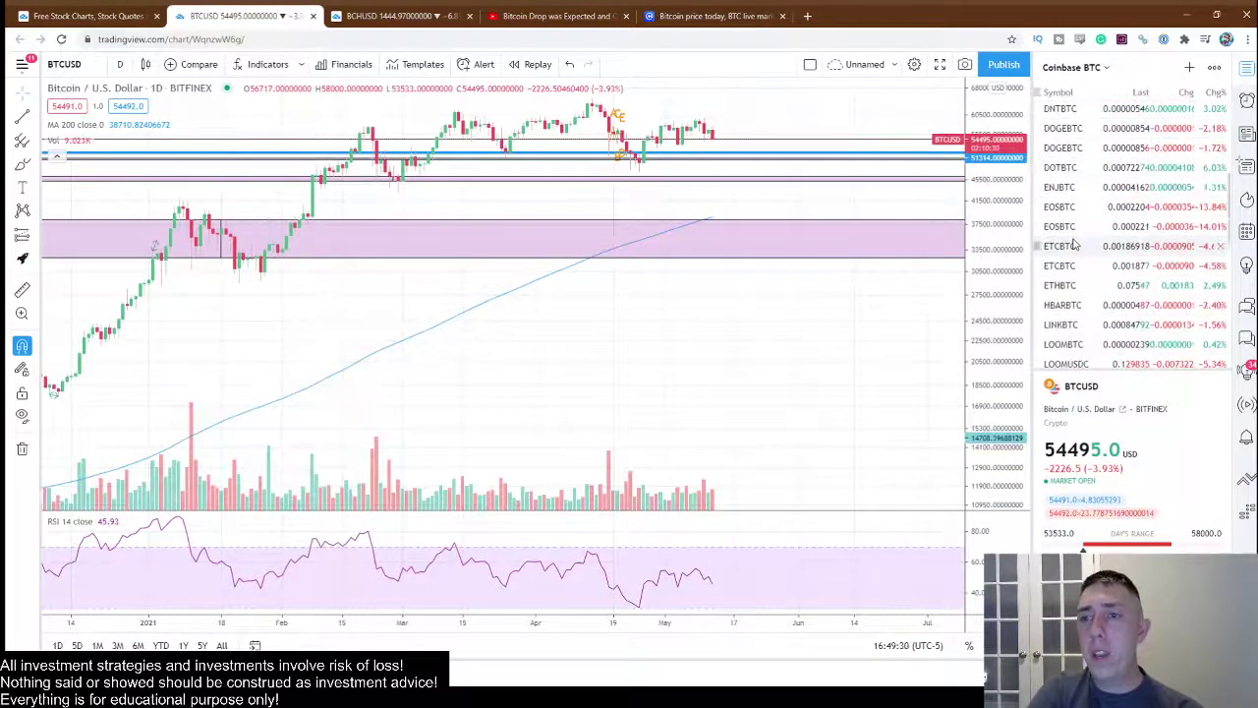
click(1071, 246)
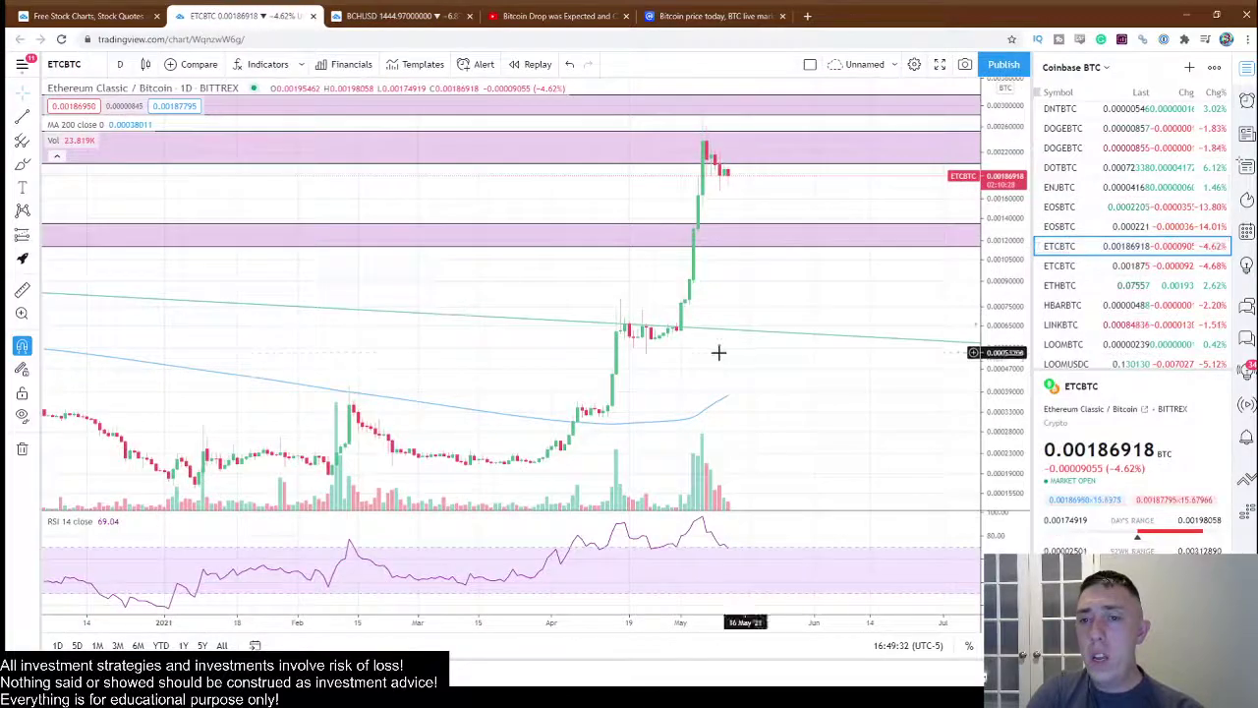
Step: Compare ETCBTC's long-term price history on the regular price scale with the logarithmic scale, ending on the logarithmic scale
scroll(718, 351, down, 6)
scroll(384, 281, down, 8)
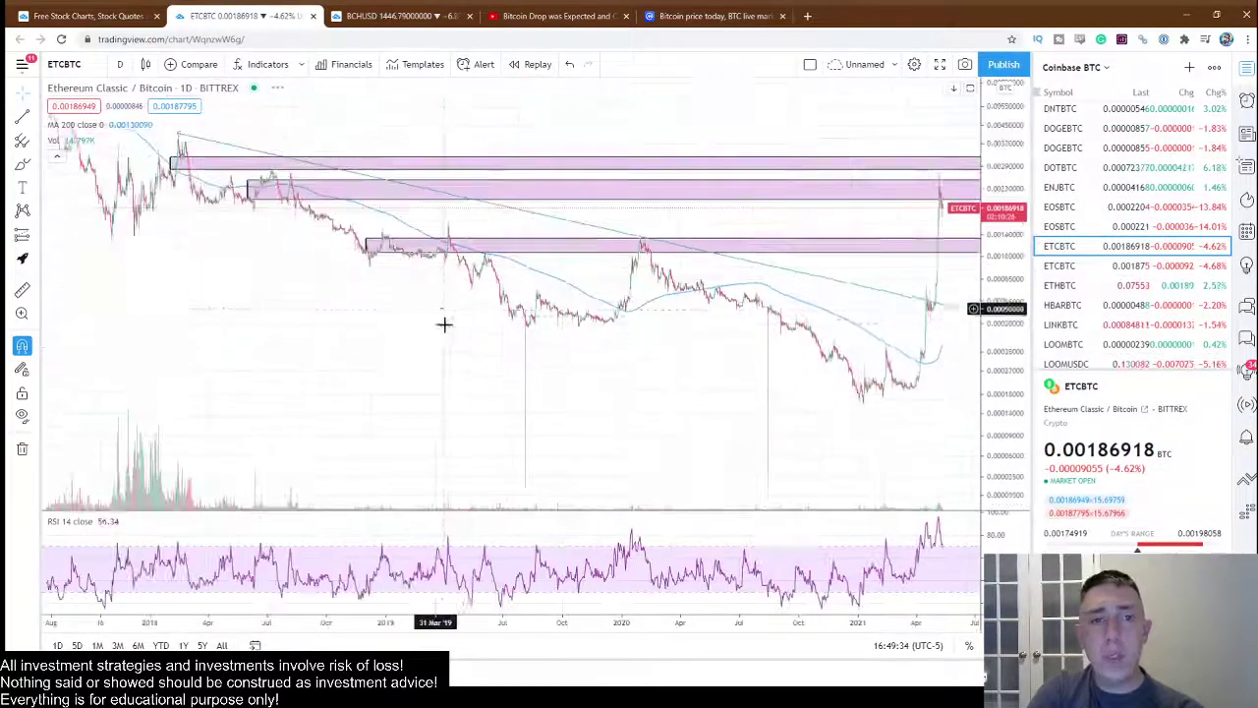
click(979, 645)
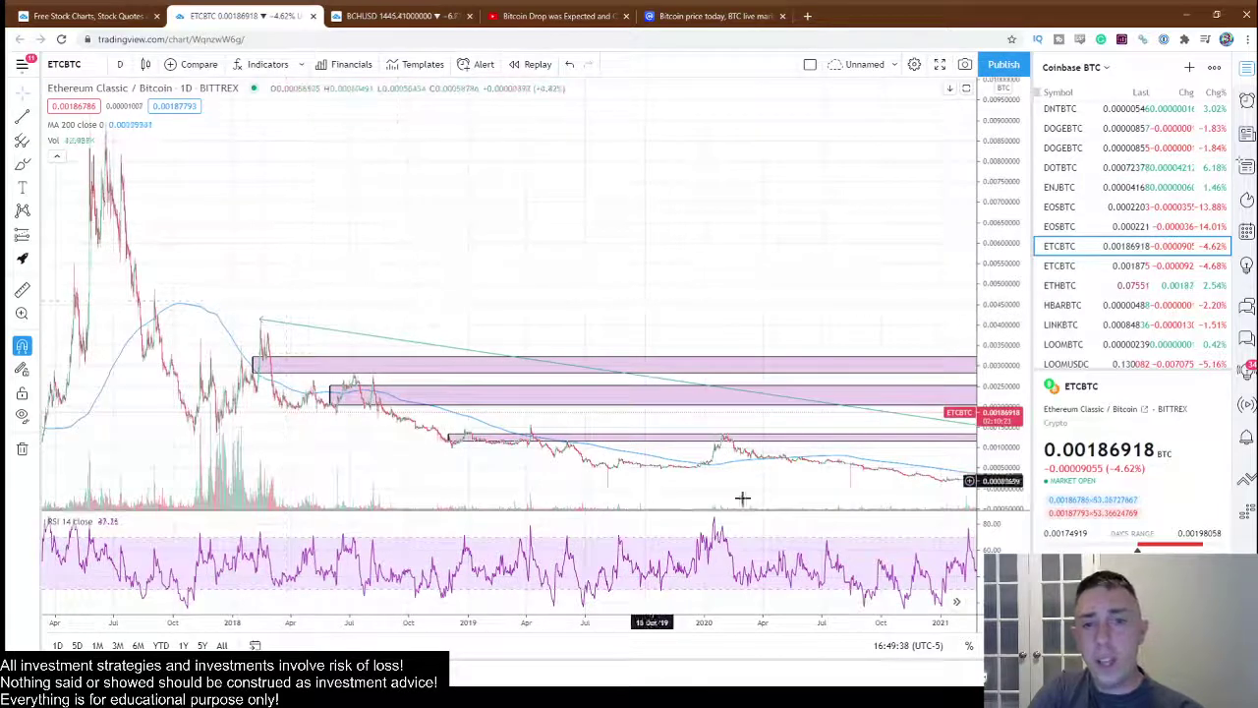
drag(741, 497, 603, 272)
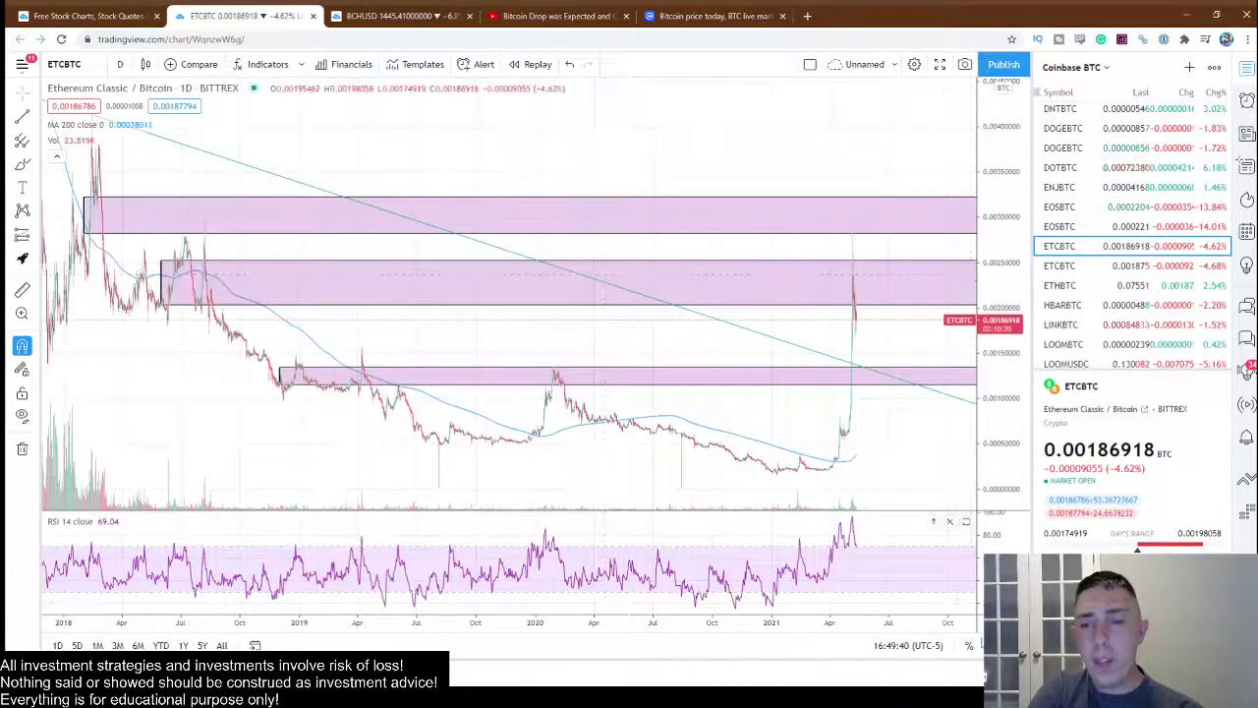
drag(446, 356, 629, 415)
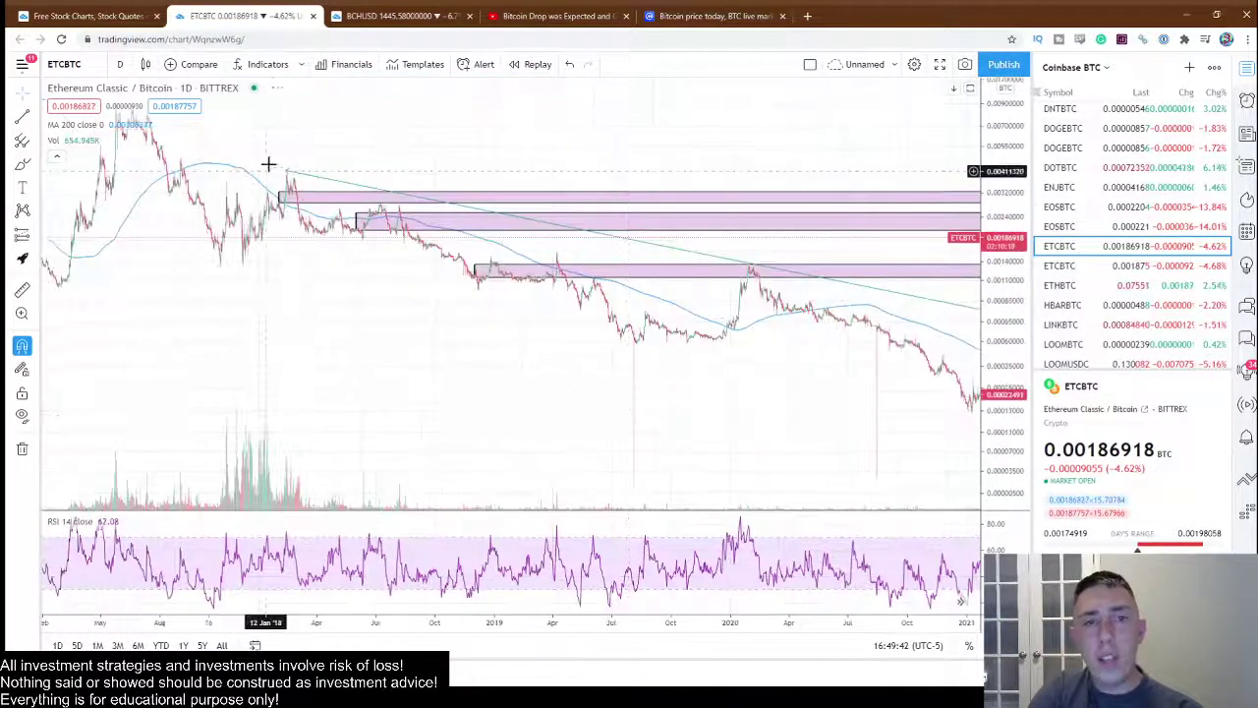
scroll(738, 315, right, 2)
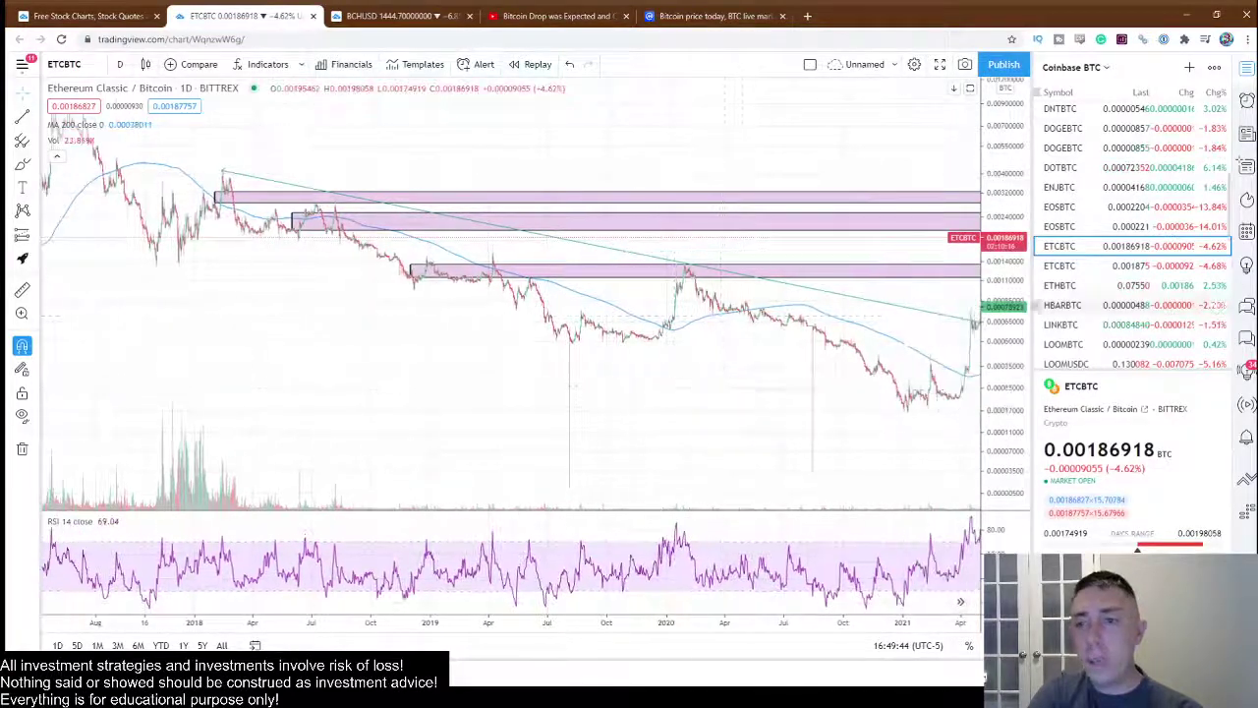
Step: Open the Binance ZECBTC chart and lower the far end of its descending trendline to run along the 2020 high
scroll(1085, 371, down, 10)
click(1084, 356)
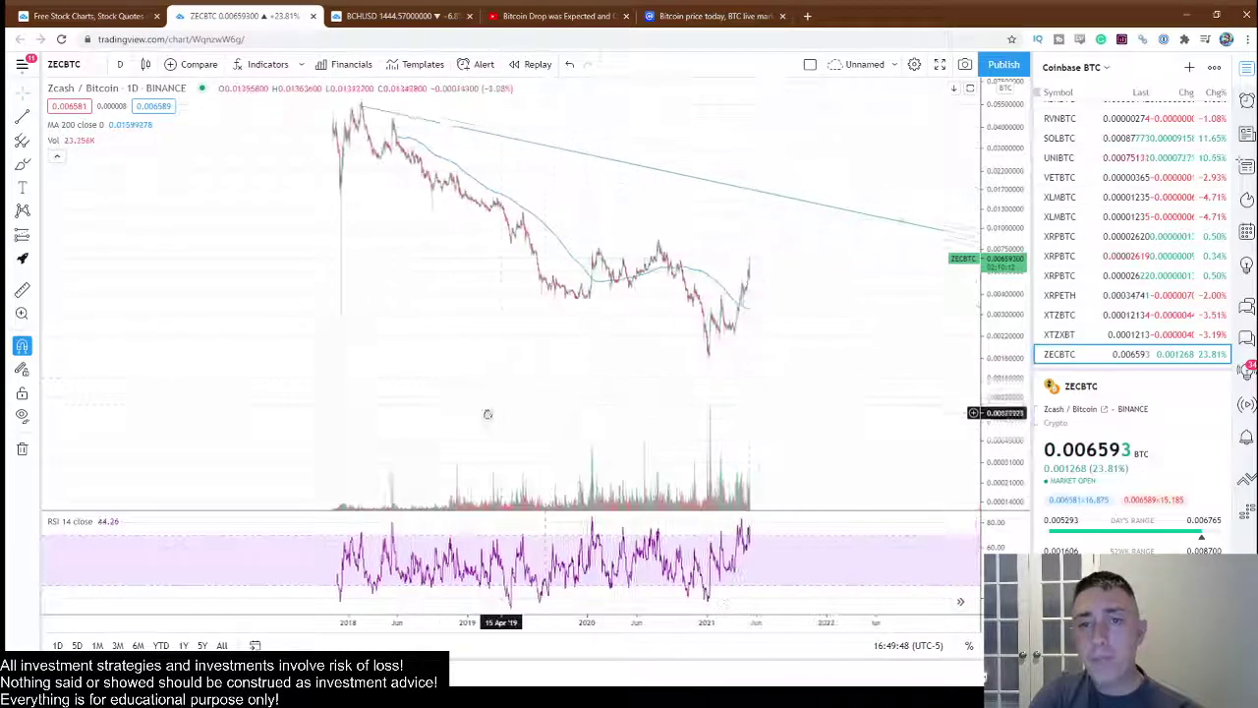
click(805, 313)
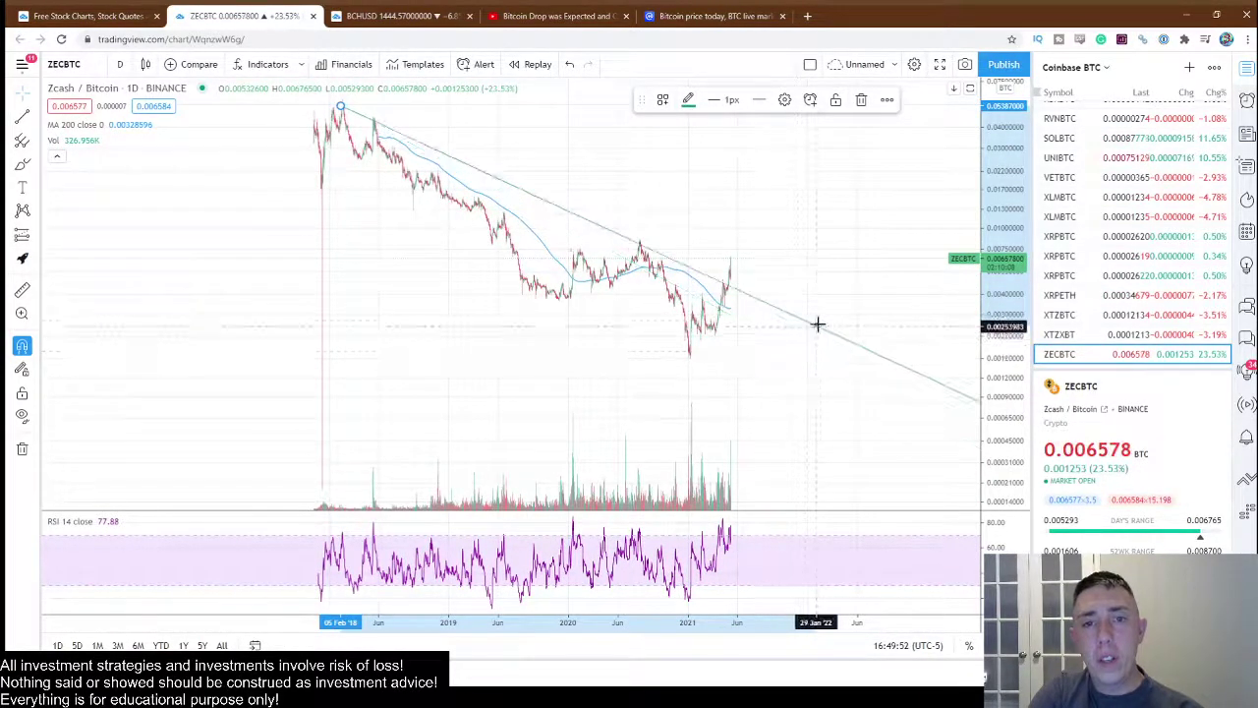
click(1007, 318)
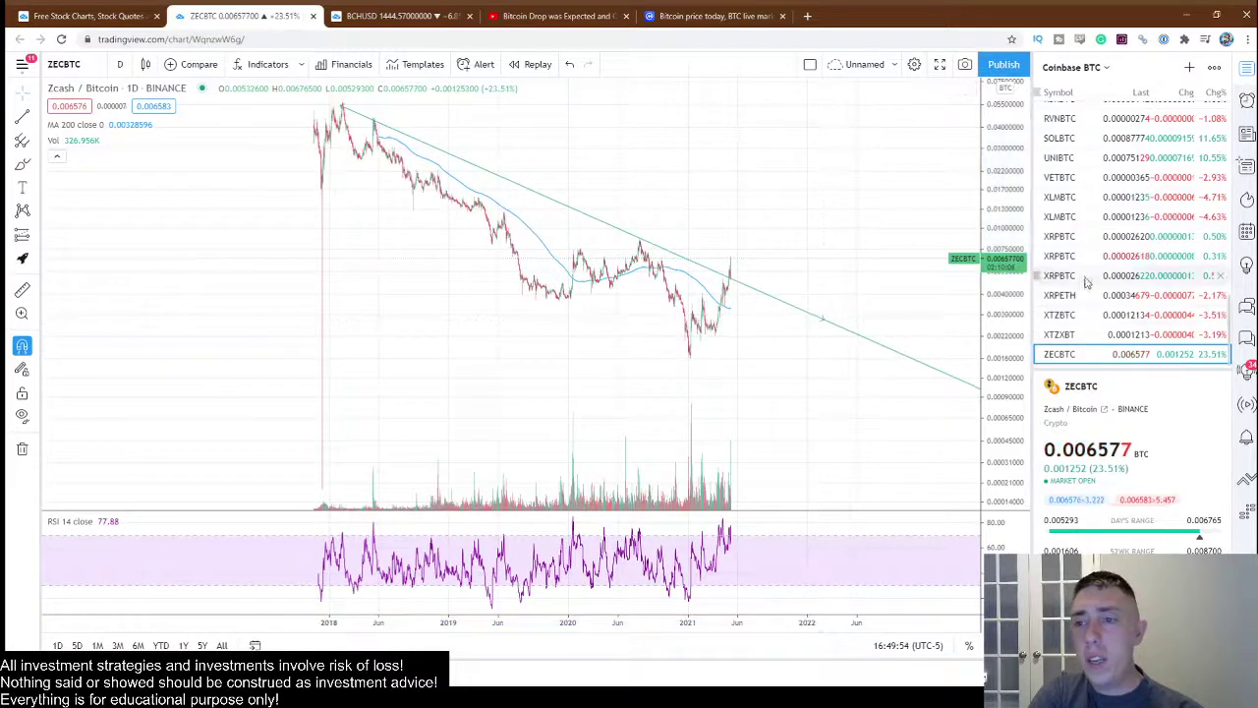
Step: Open the Binance EOSBTC chart and switch its price scale from logarithmic to regular
scroll(1087, 277, up, 6)
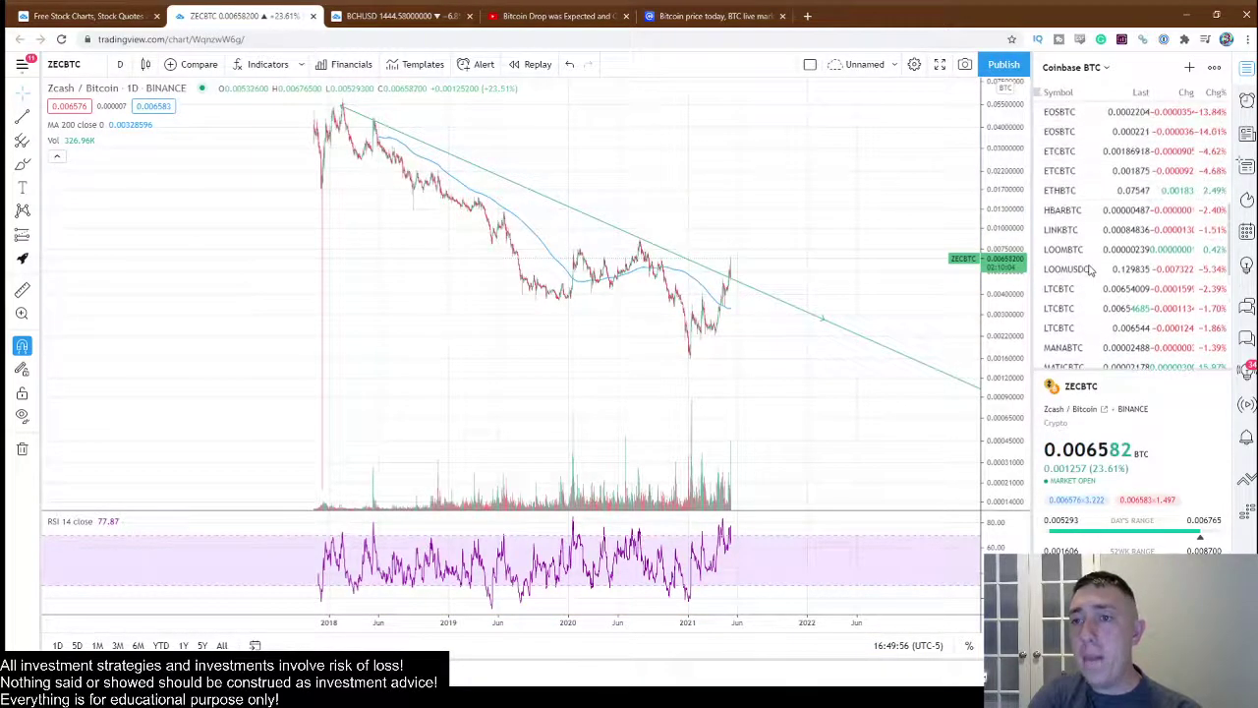
scroll(1089, 271, up, 2)
click(1071, 176)
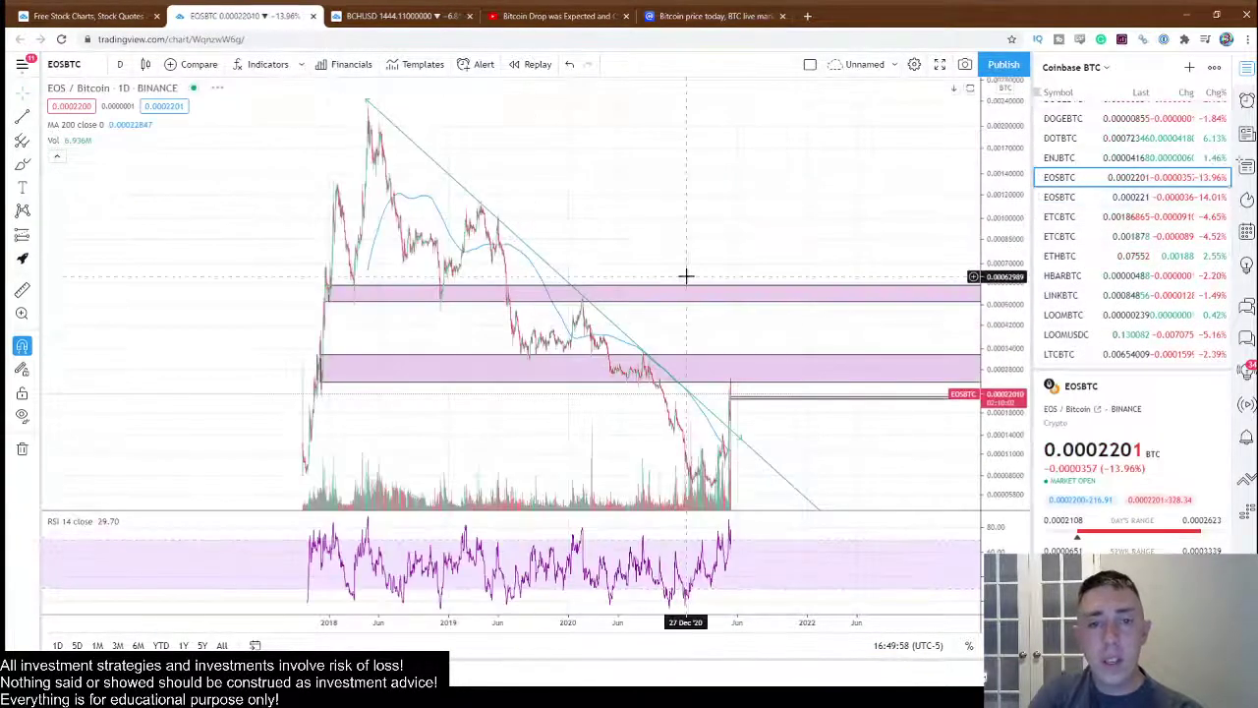
scroll(685, 276, up, 3)
scroll(639, 216, down, 3)
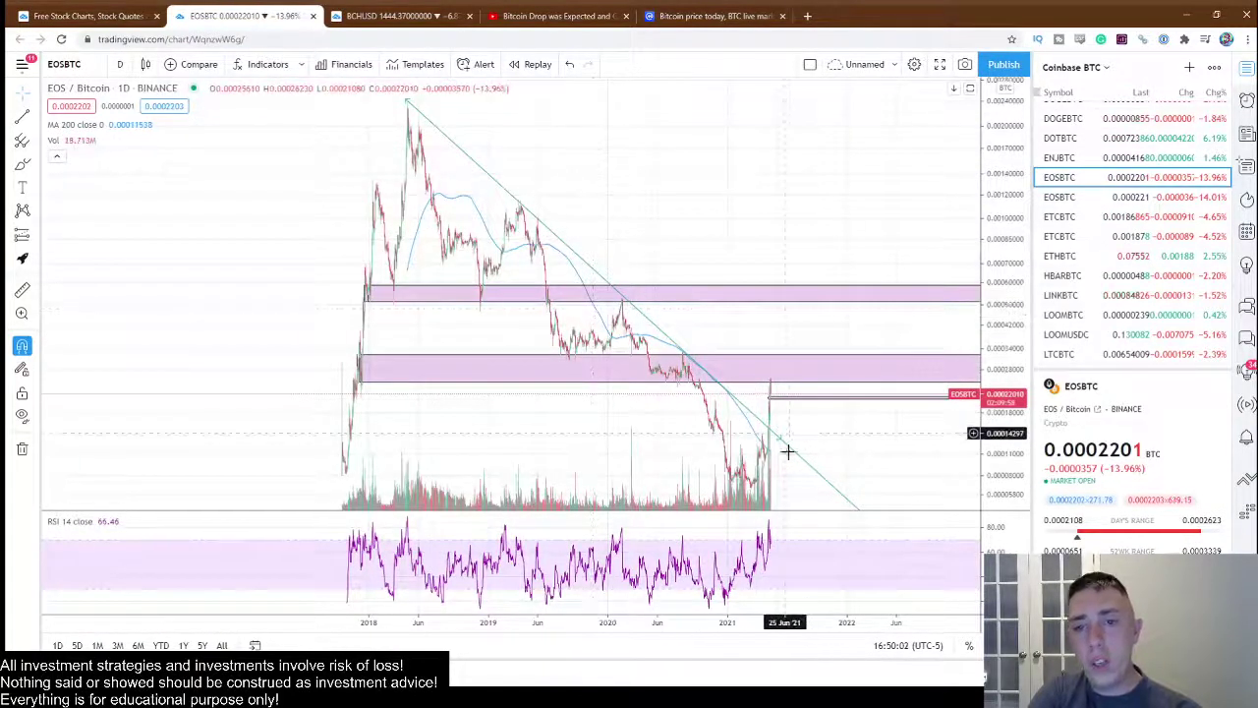
key(alt+l)
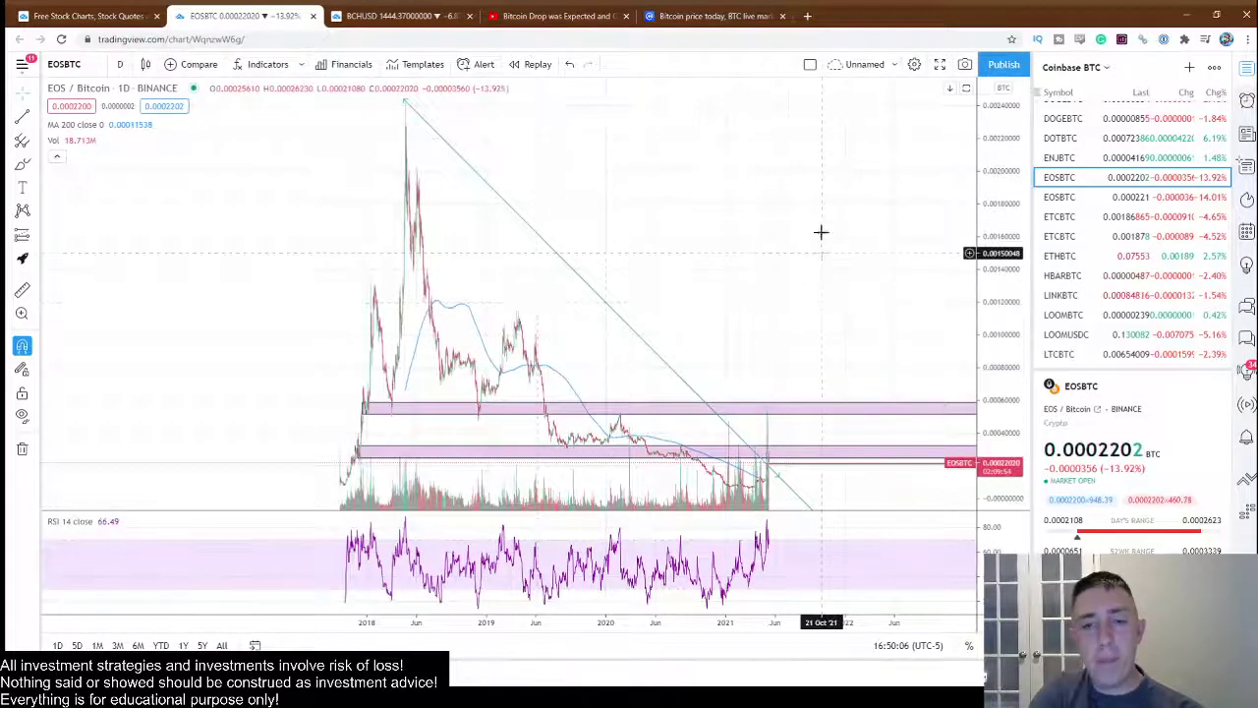
drag(821, 231, 798, 233)
Step: Switch the watchlist to Coinbase USD and open the Bittrex DOGEUSDT chart
click(1081, 67)
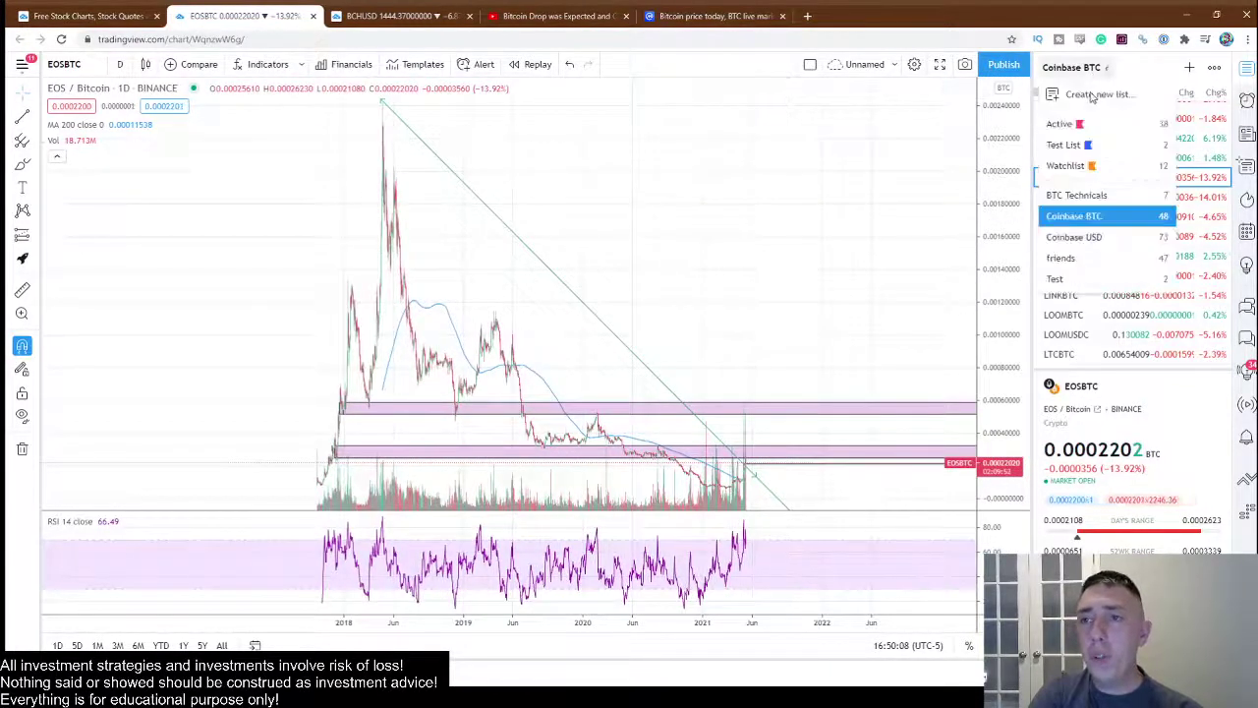
click(1091, 235)
scroll(1106, 250, down, 5)
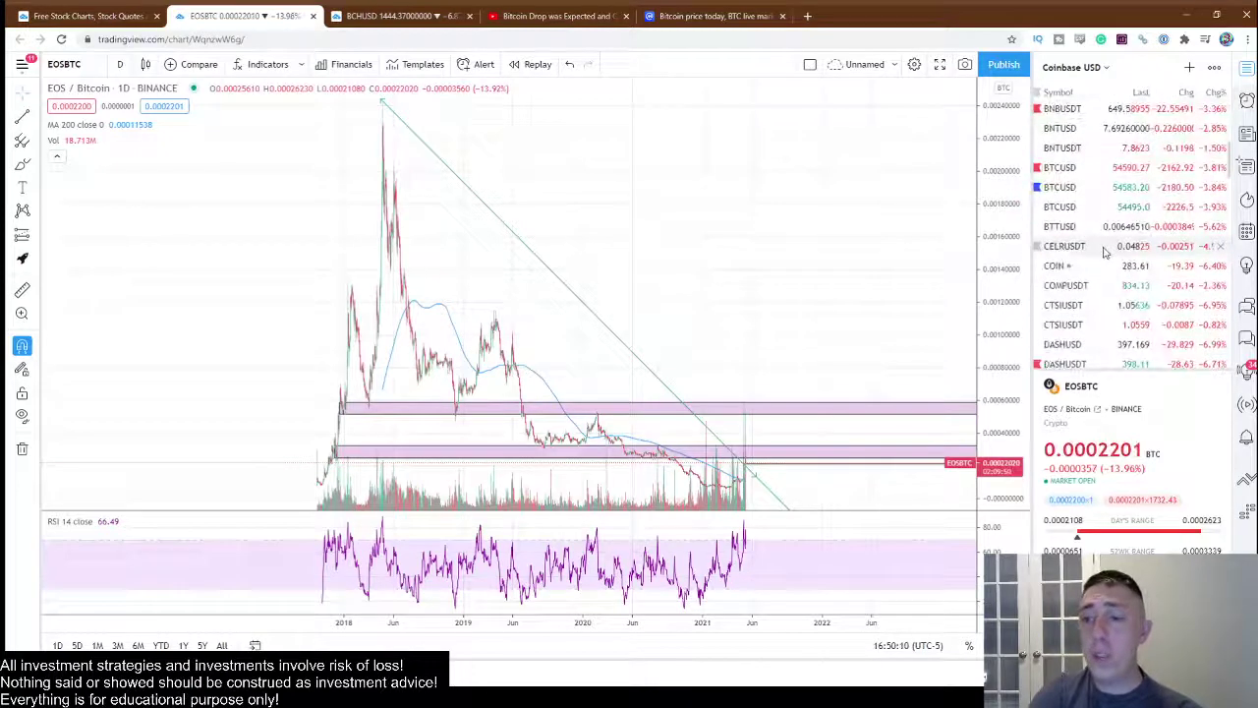
scroll(1108, 266, down, 4)
click(1104, 228)
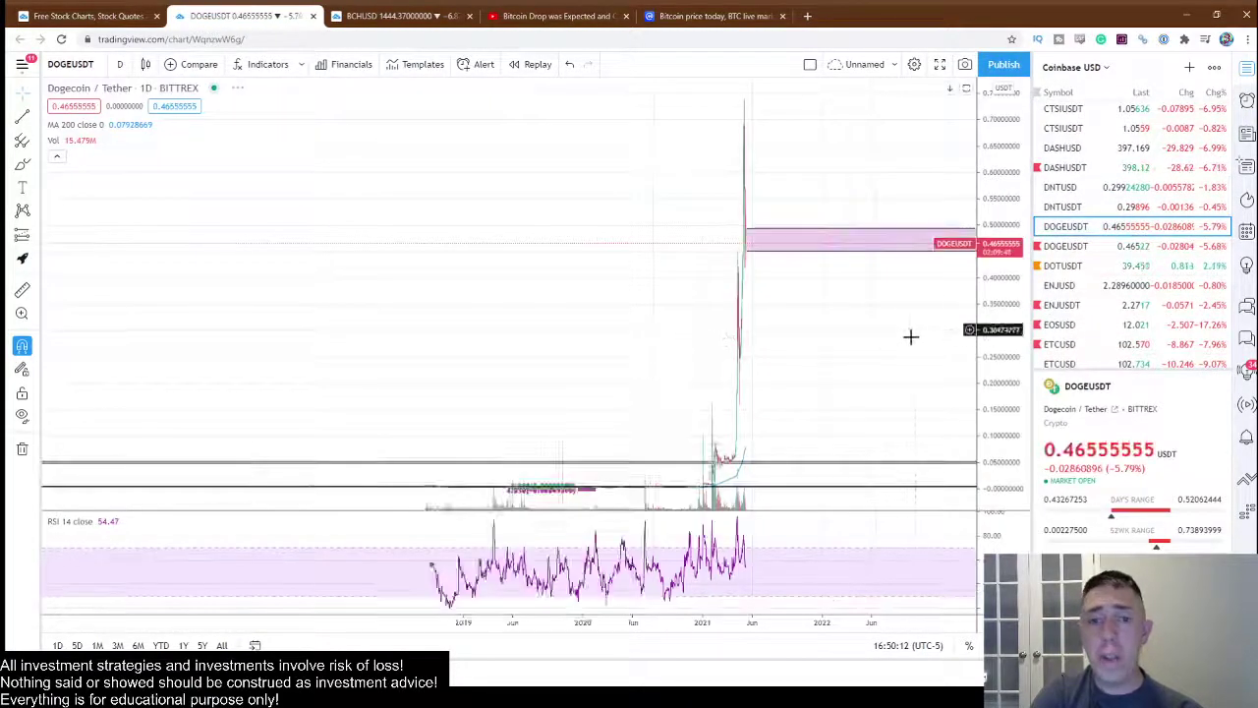
Step: Examine the 2021 rise on the DOGEUSDT daily chart and set its price scale to logarithmic
scroll(829, 321, up, 5)
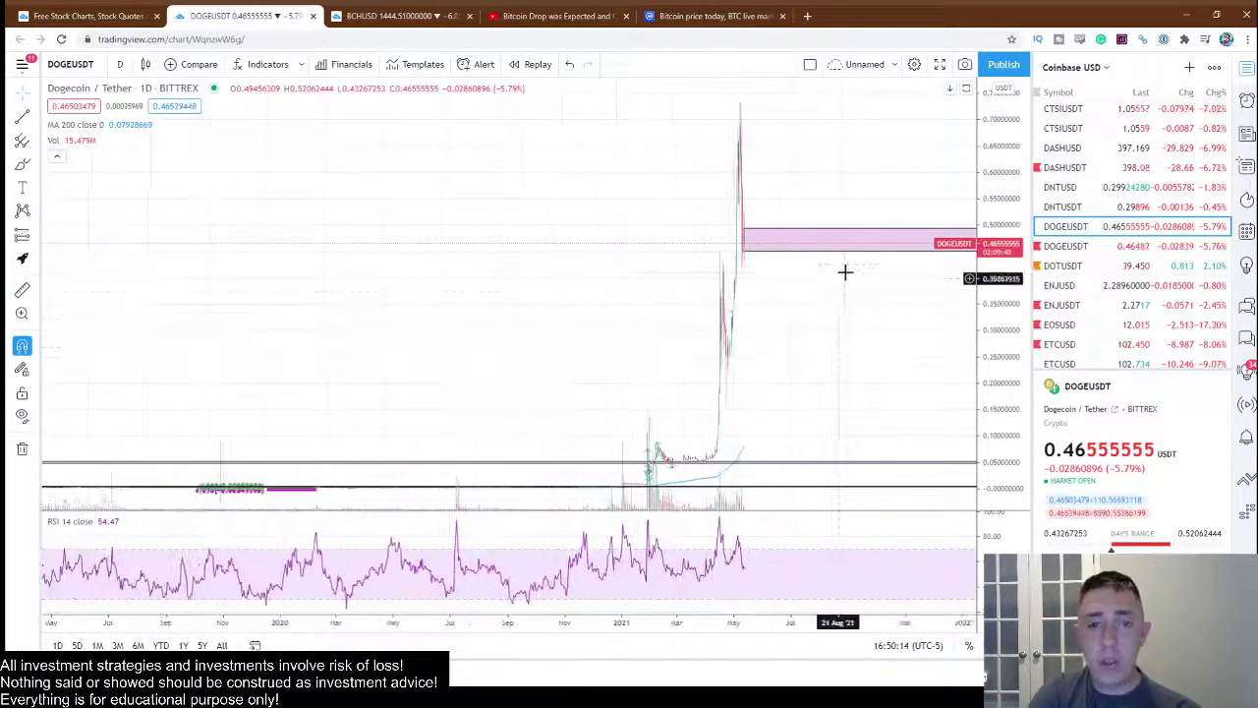
drag(605, 388, 816, 141)
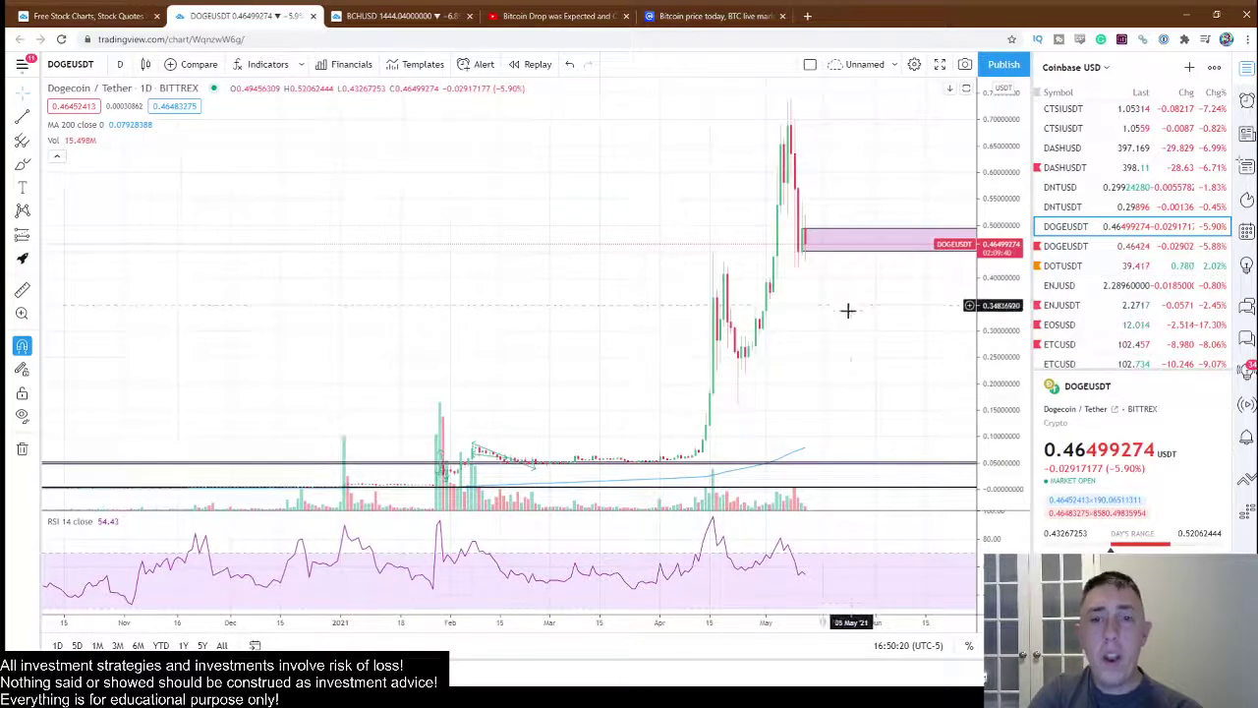
scroll(848, 311, down, 2)
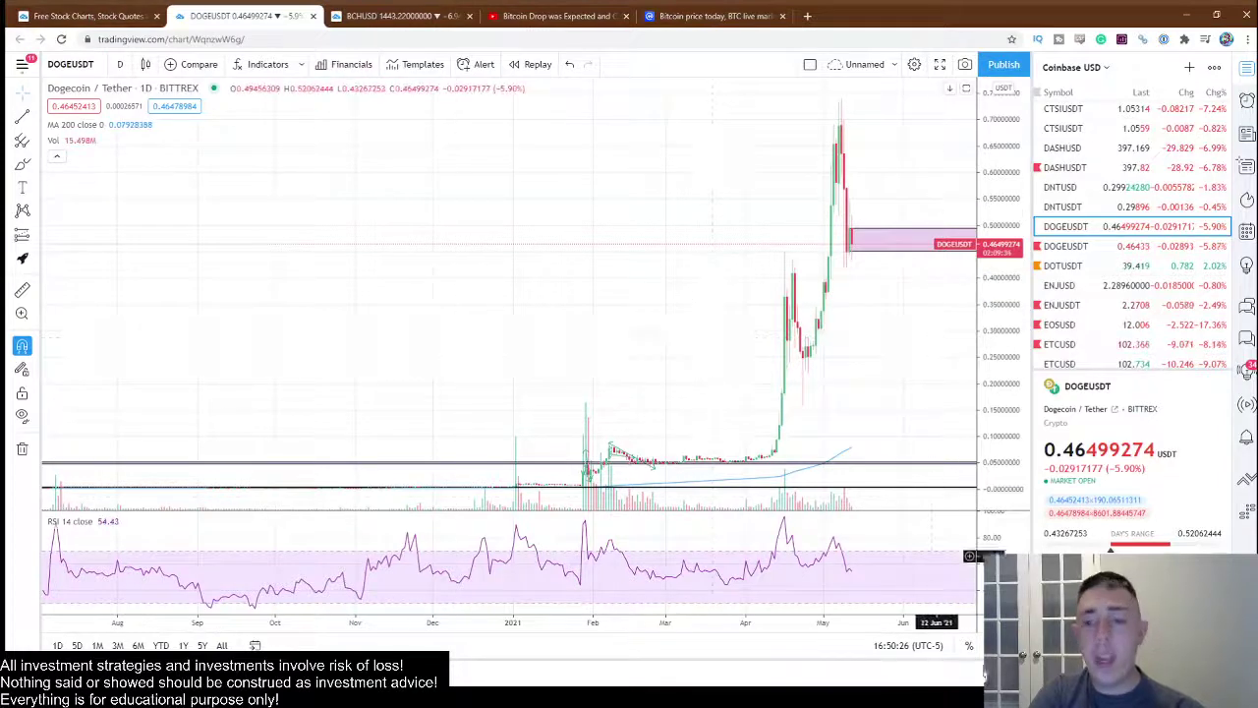
key(alt+l)
scroll(419, 357, down, 2)
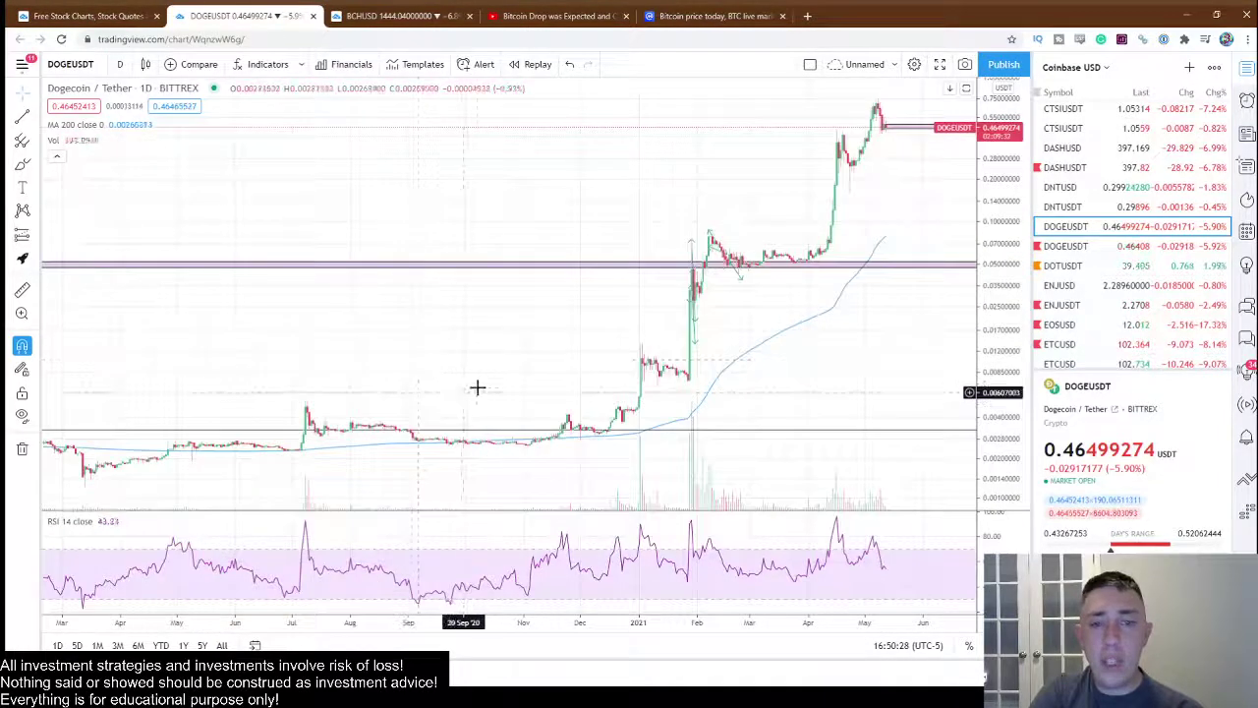
Step: Switch the DOGEUSDT daily chart's price scale from logarithmic back to regular
scroll(476, 386, down, 2)
scroll(325, 429, down, 1)
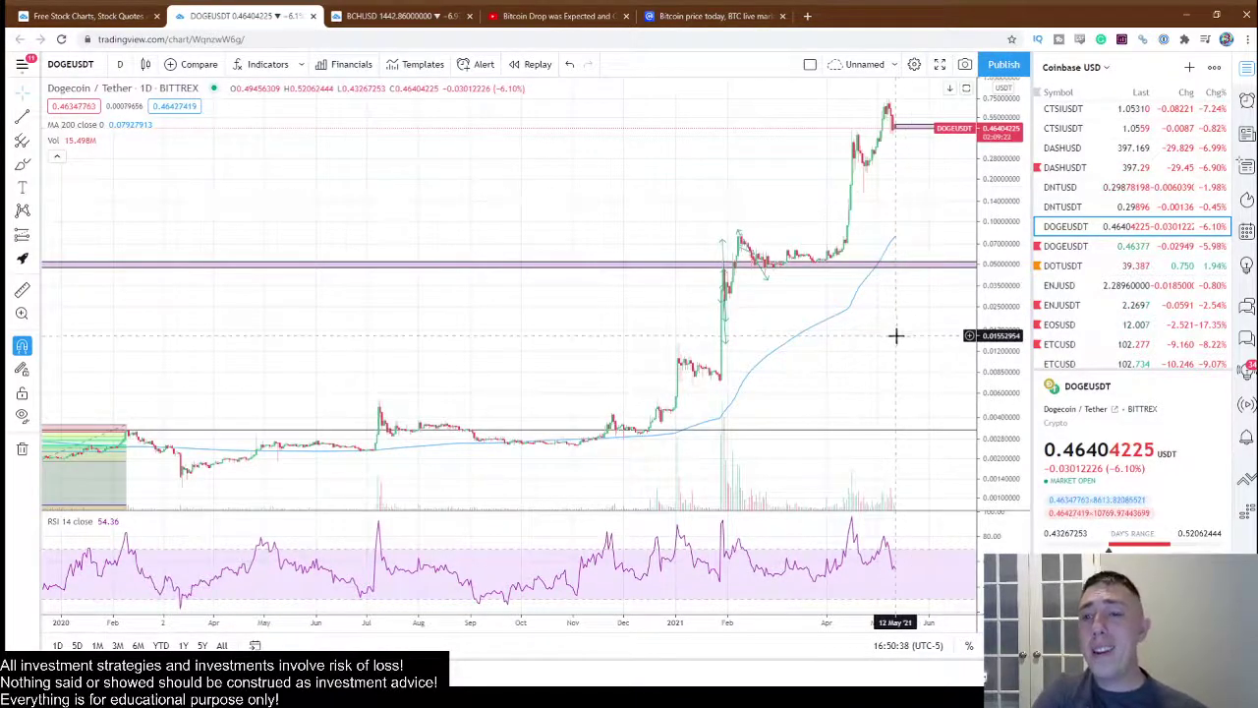
click(994, 645)
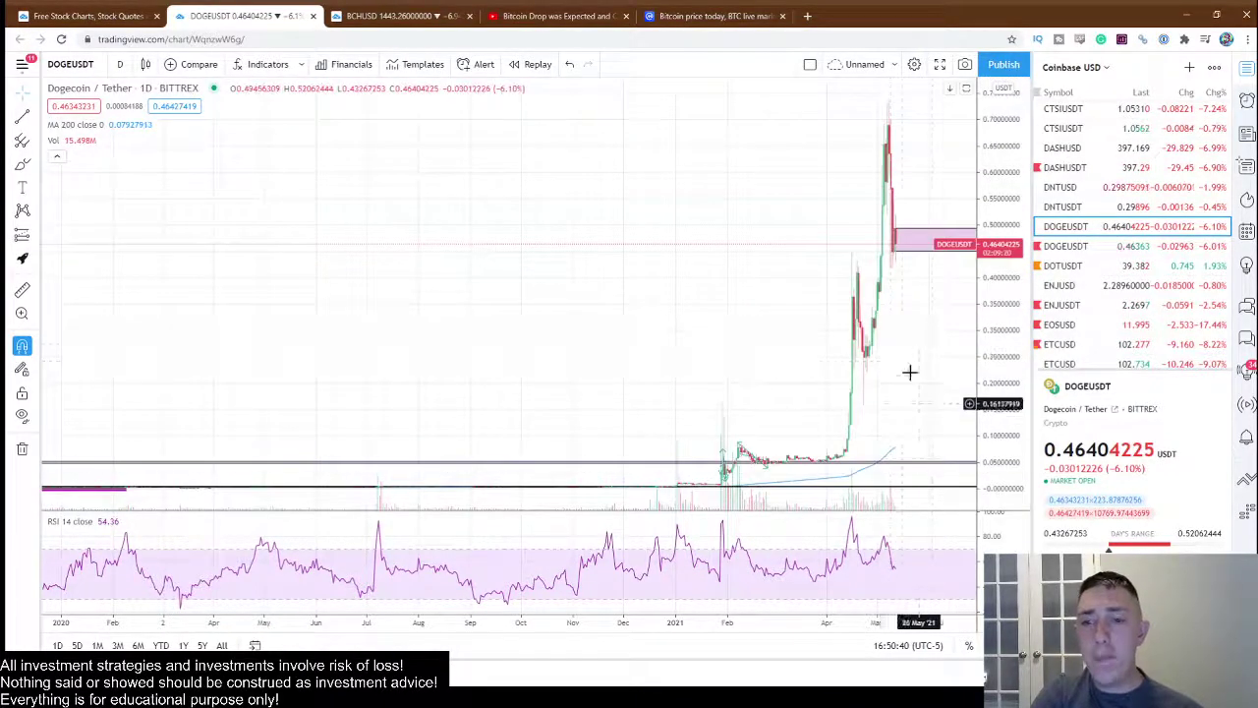
scroll(604, 398, up, 2)
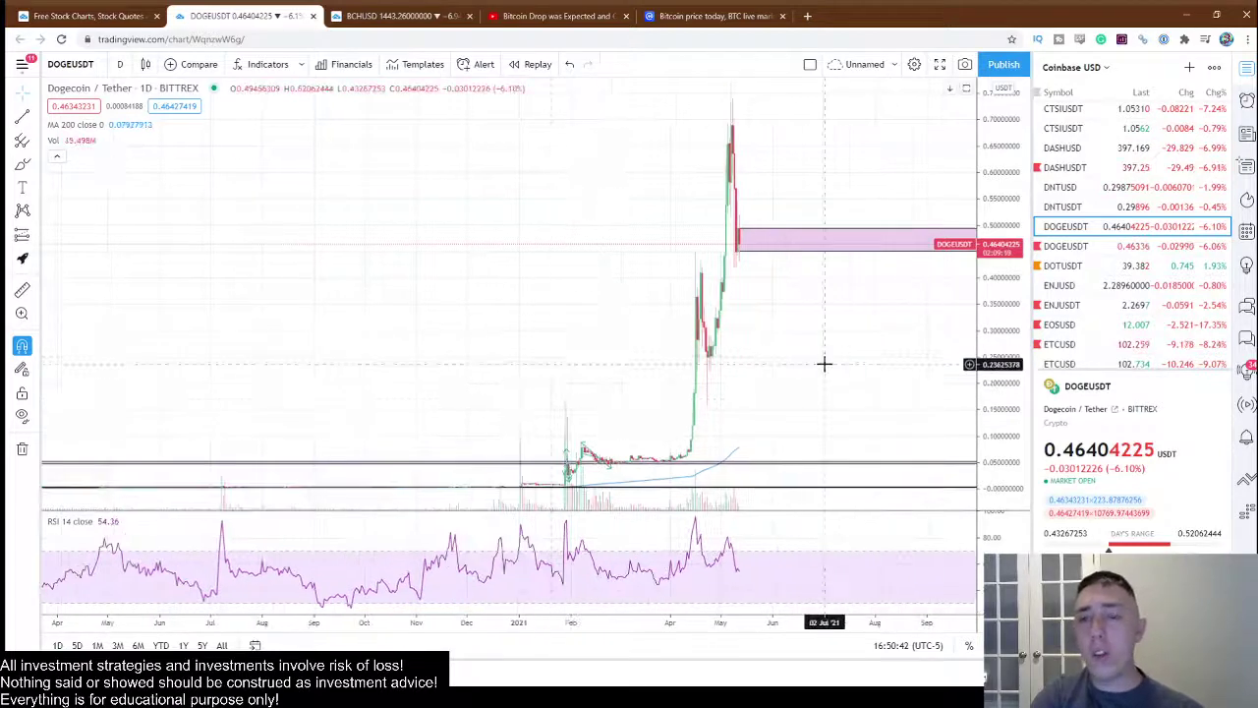
scroll(822, 363, right, 5)
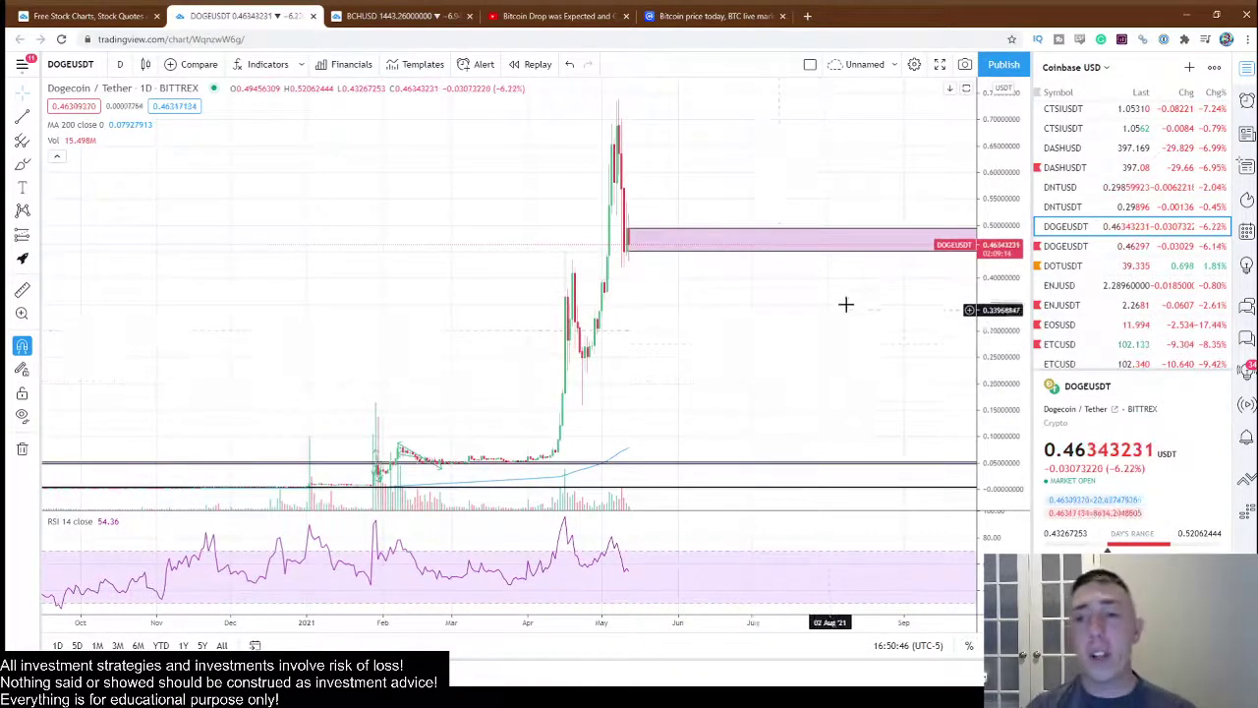
scroll(1127, 278, down, 5)
scroll(1127, 278, down, 5)
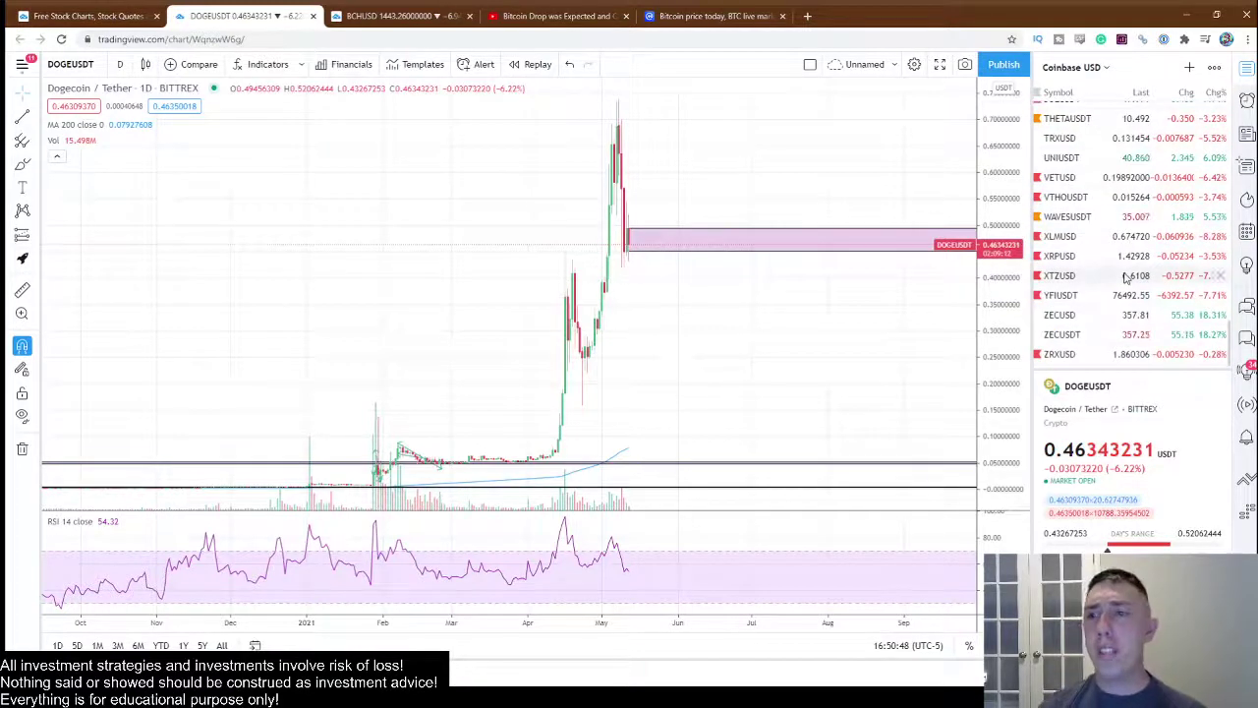
scroll(1127, 278, up, 15)
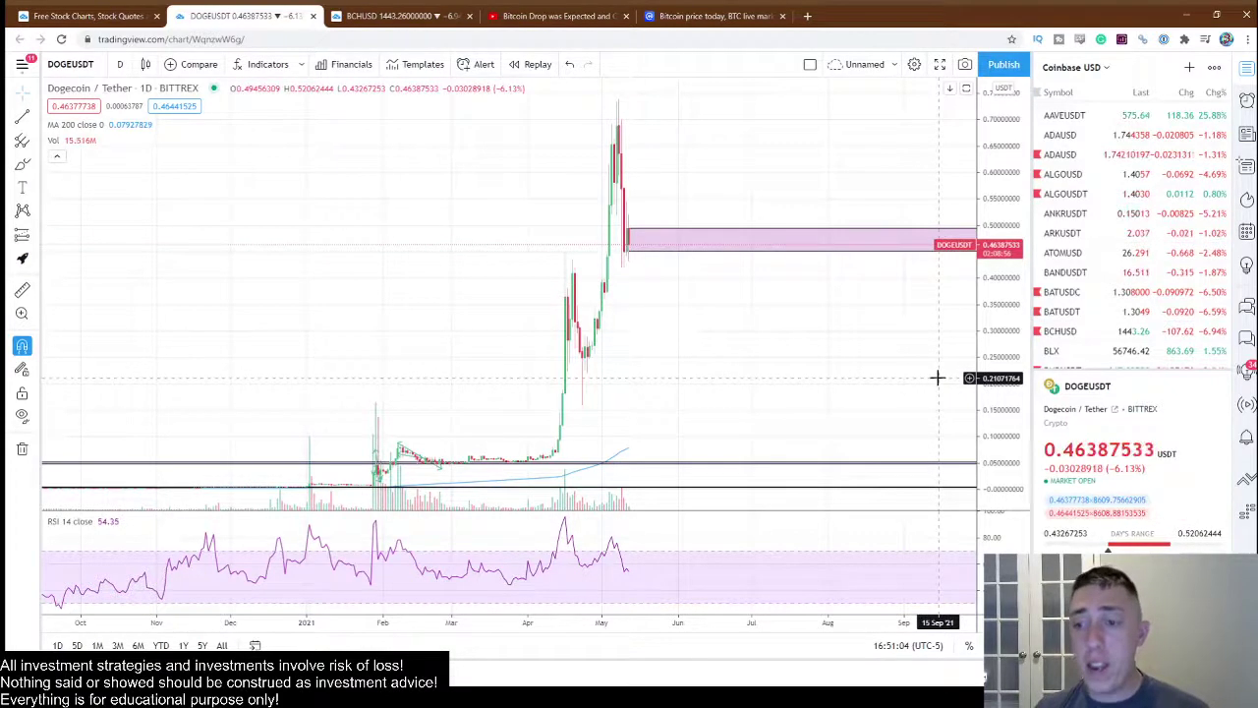
Step: Draw a rising trend line on the DOGEUSDT price chart from the 16 April high at 0.45 to the 8 May high at about 0.739
scroll(879, 363, up, 1)
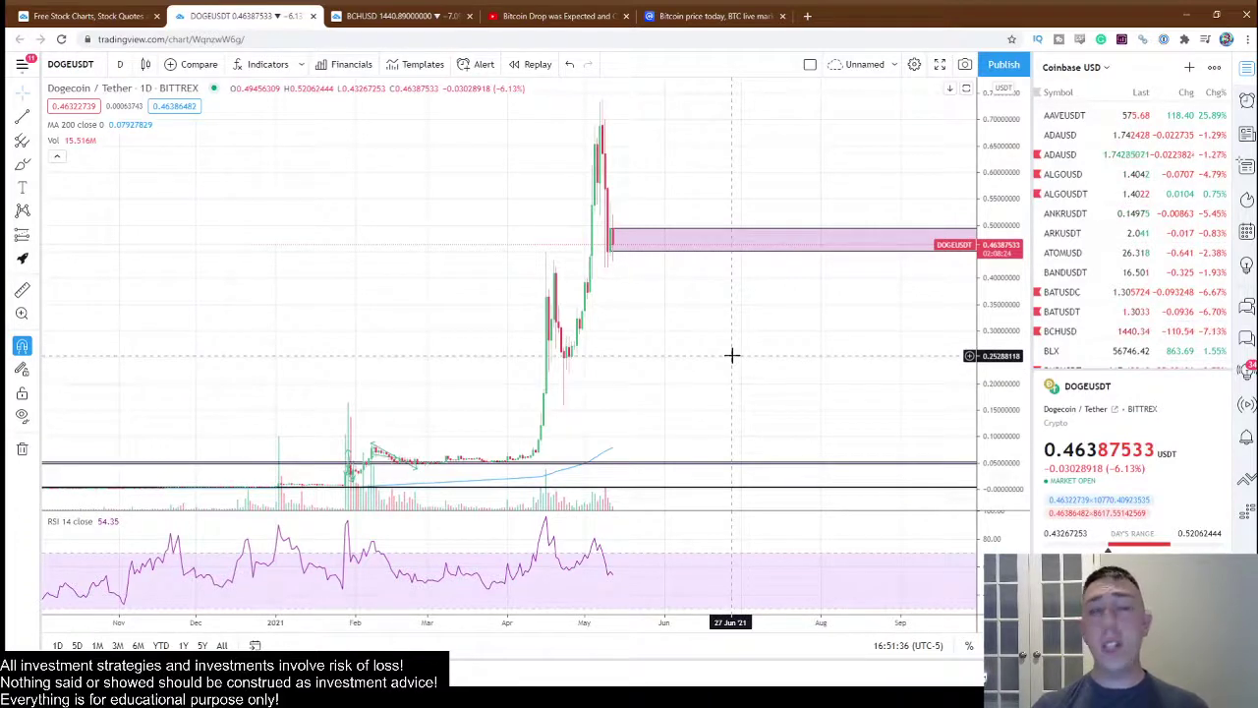
scroll(731, 355, up, 6)
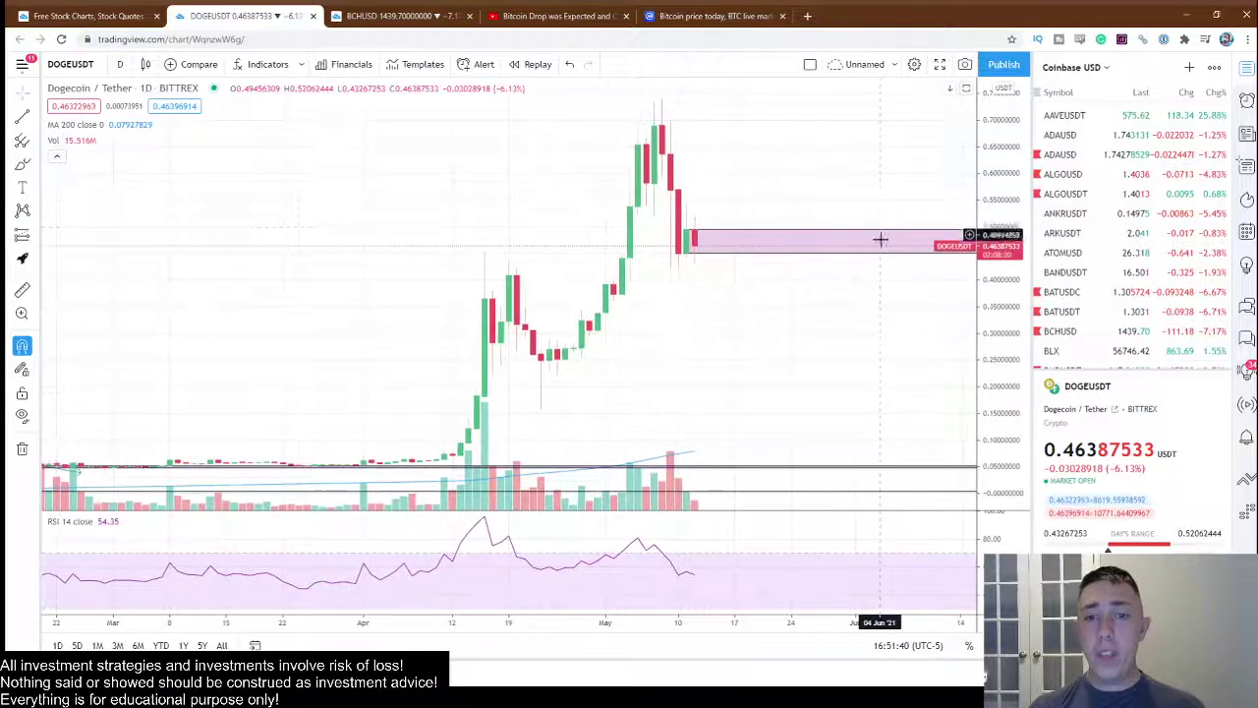
scroll(444, 415, up, 3)
drag(675, 346, 661, 346)
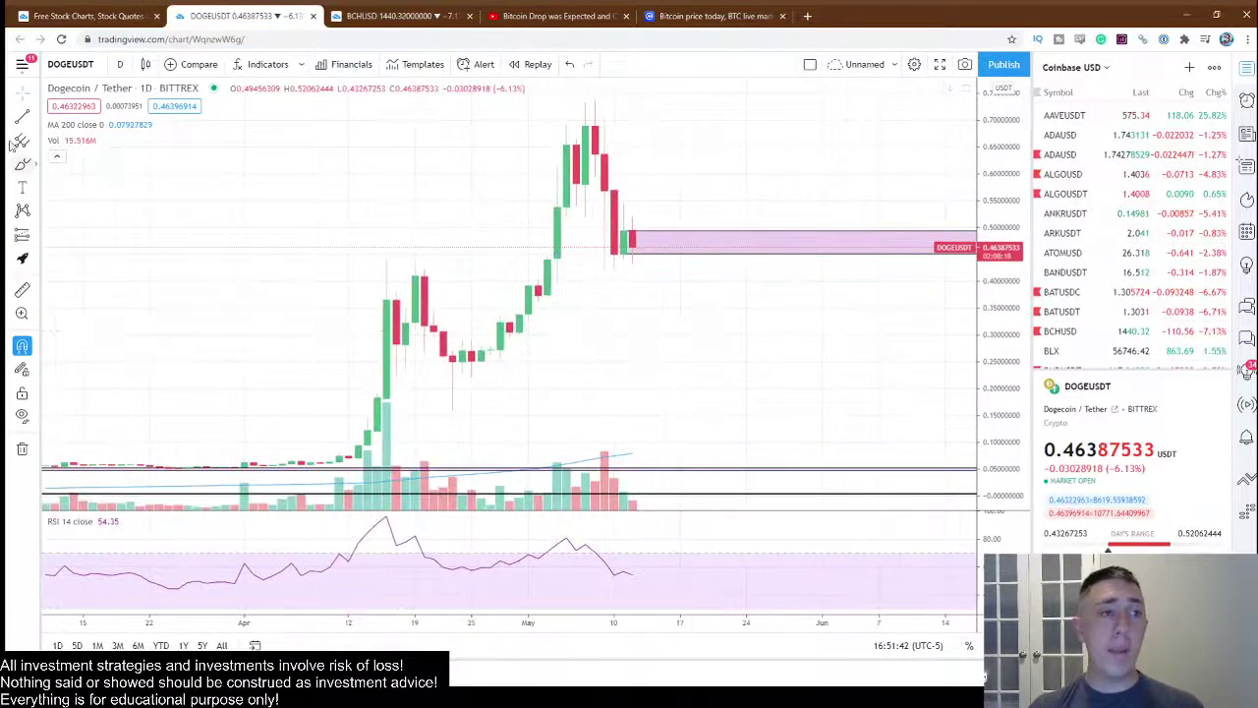
click(23, 117)
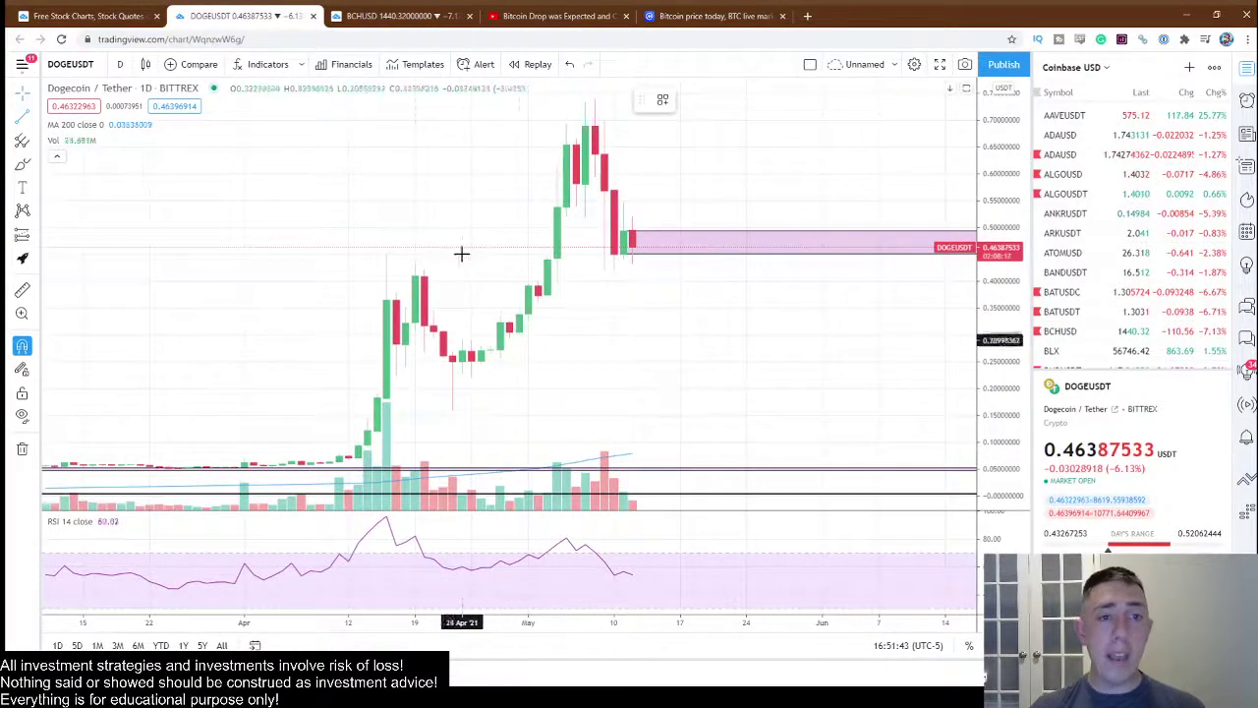
click(386, 254)
click(595, 99)
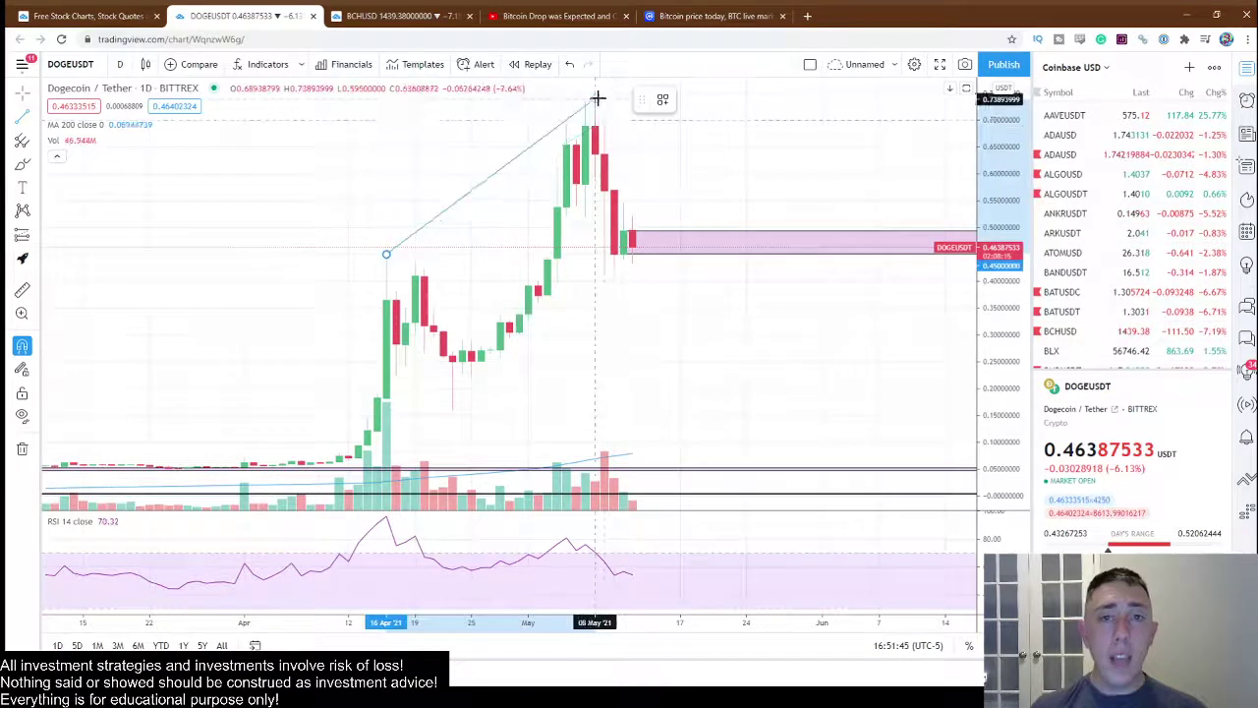
Step: Draw a falling trend line on the RSI from the 16 April peak at about 97 to about 73 at 15 May
click(23, 119)
click(387, 515)
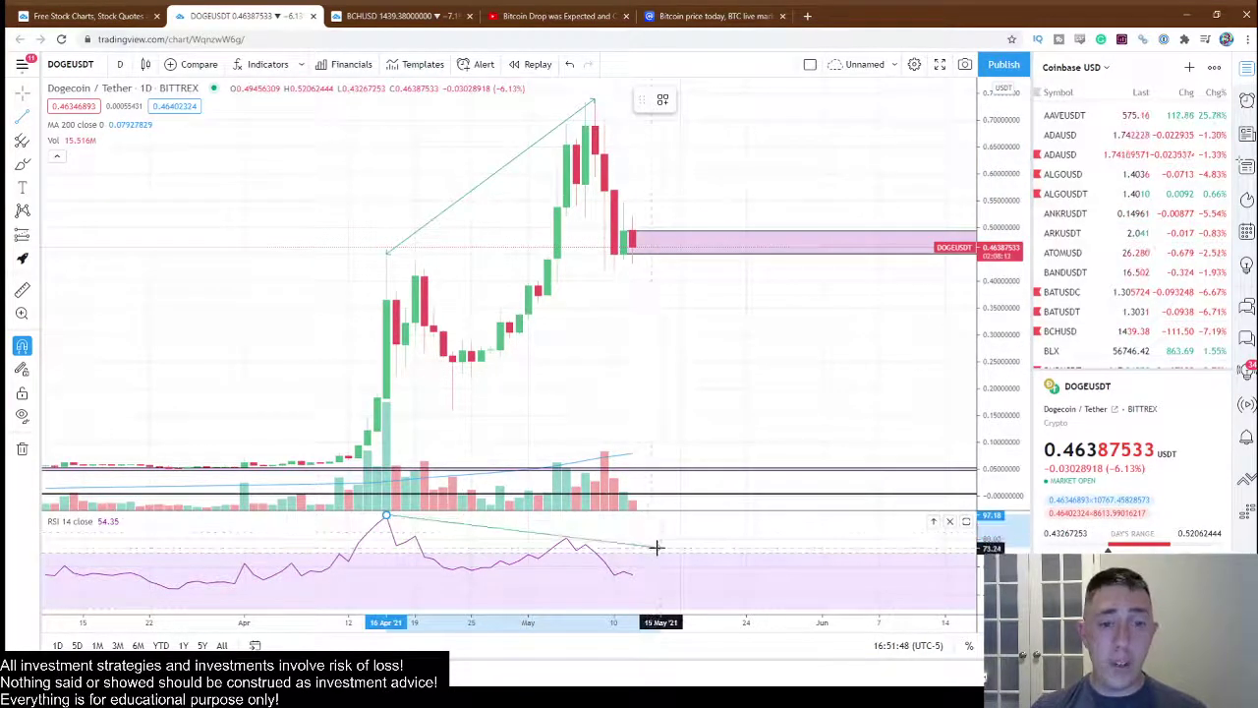
click(660, 547)
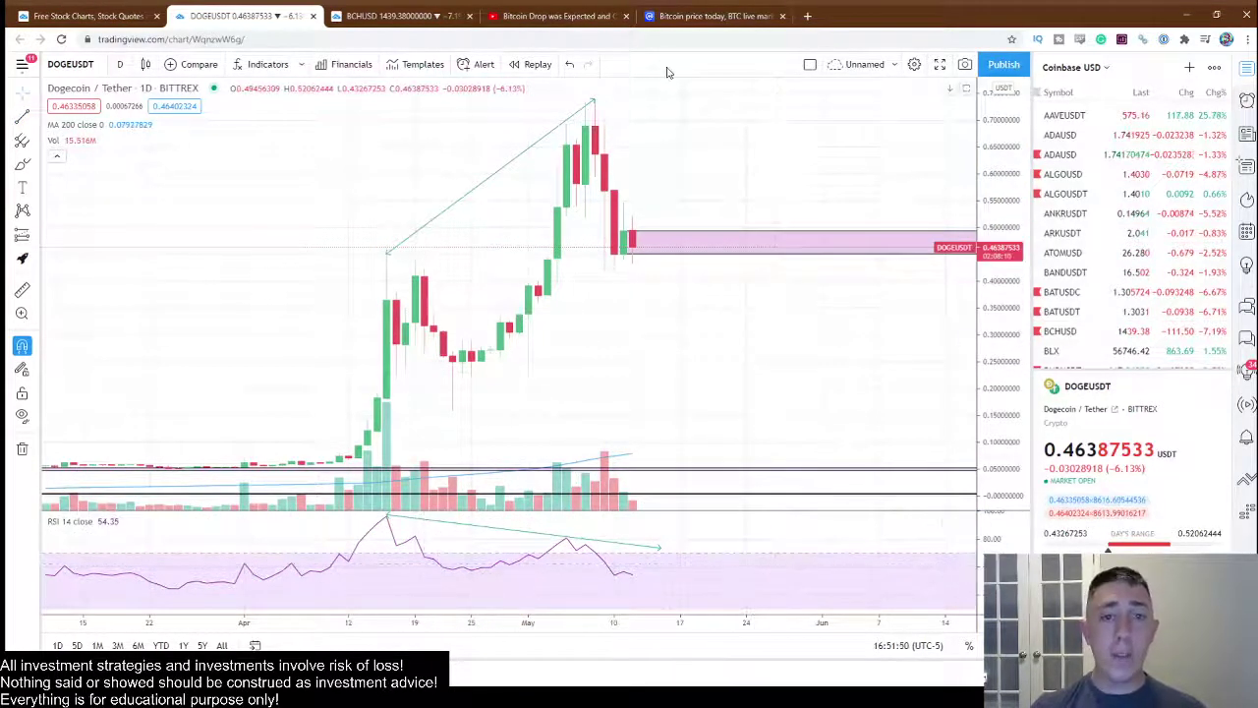